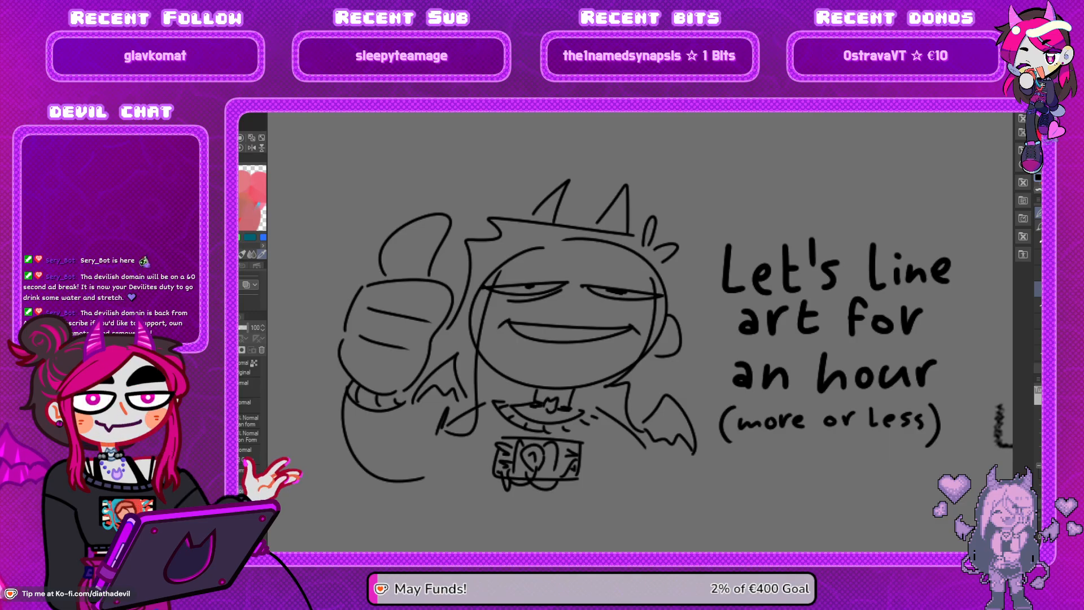
drag(626, 374, 590, 382)
drag(720, 356, 516, 359)
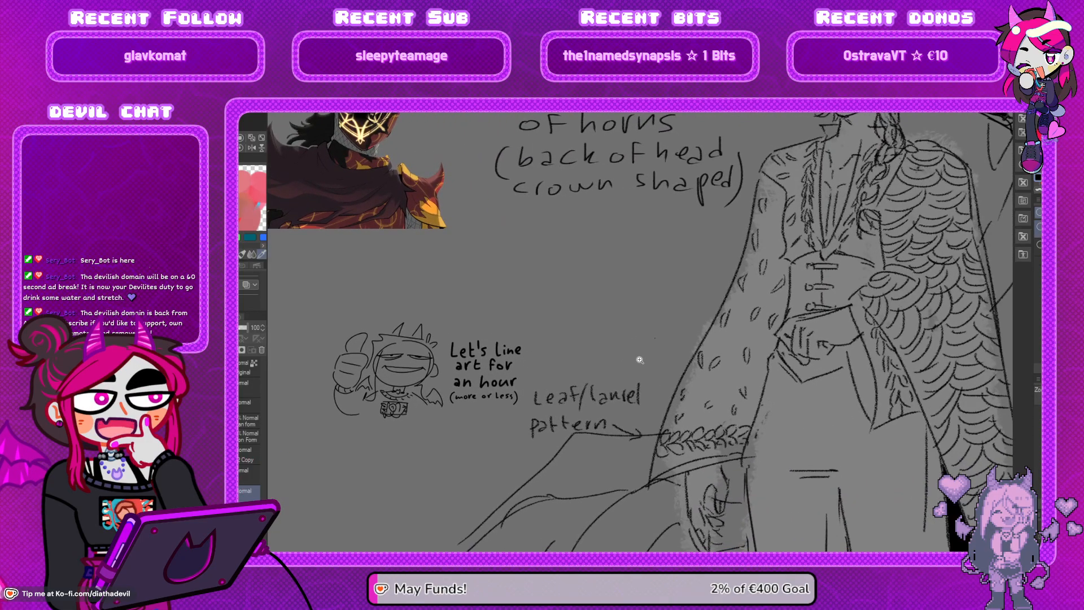
drag(642, 361, 593, 362)
mouse_move(676, 353)
mouse_down()
mouse_move(571, 375)
mouse_move(578, 387)
mouse_up()
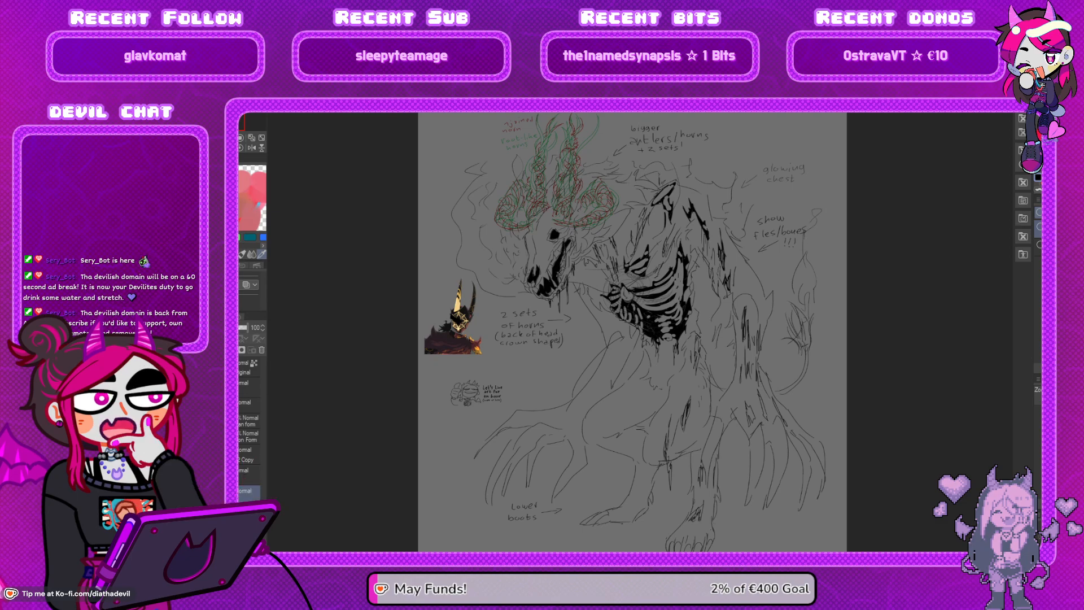
click(194, 420)
click(195, 421)
drag(502, 326, 501, 316)
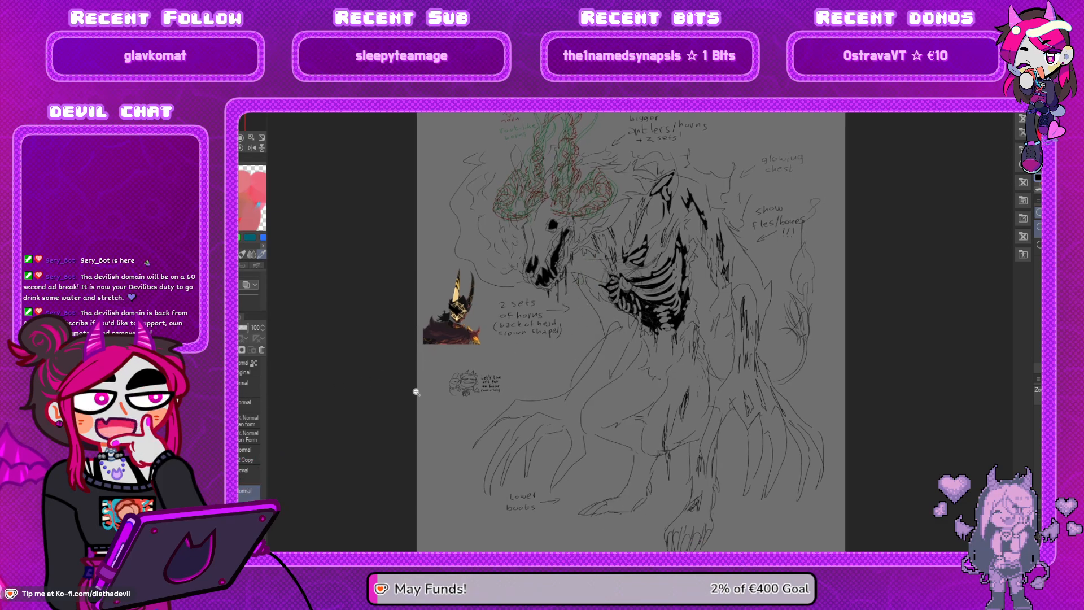
Lower the creature sketch layer's opacity to 47% and add a new layer named Line Art
click(249, 401)
drag(242, 328, 238, 329)
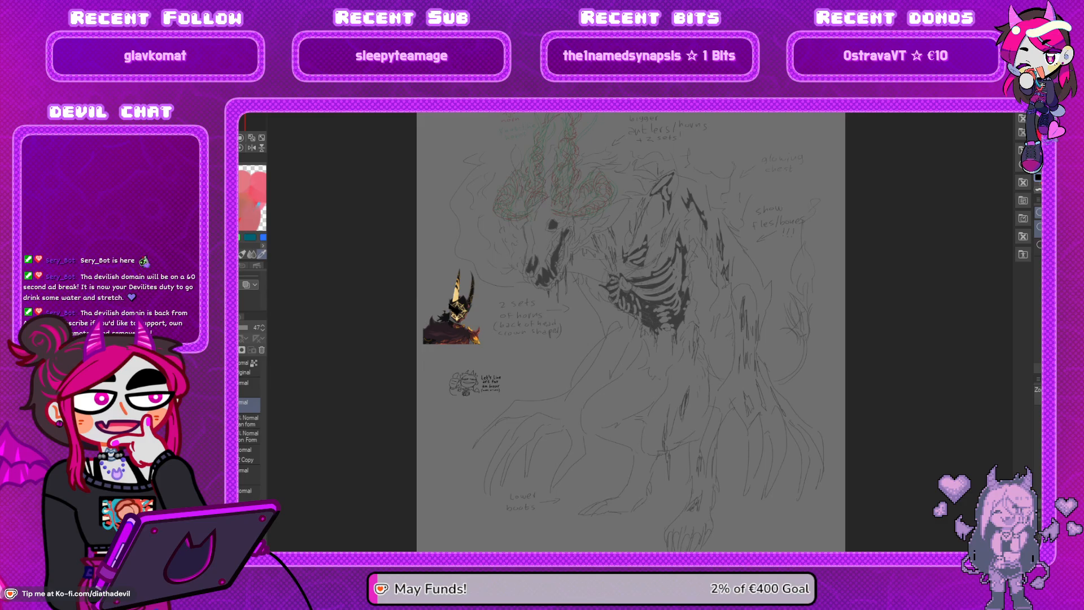
key(ctrl+shift+n)
click(248, 403)
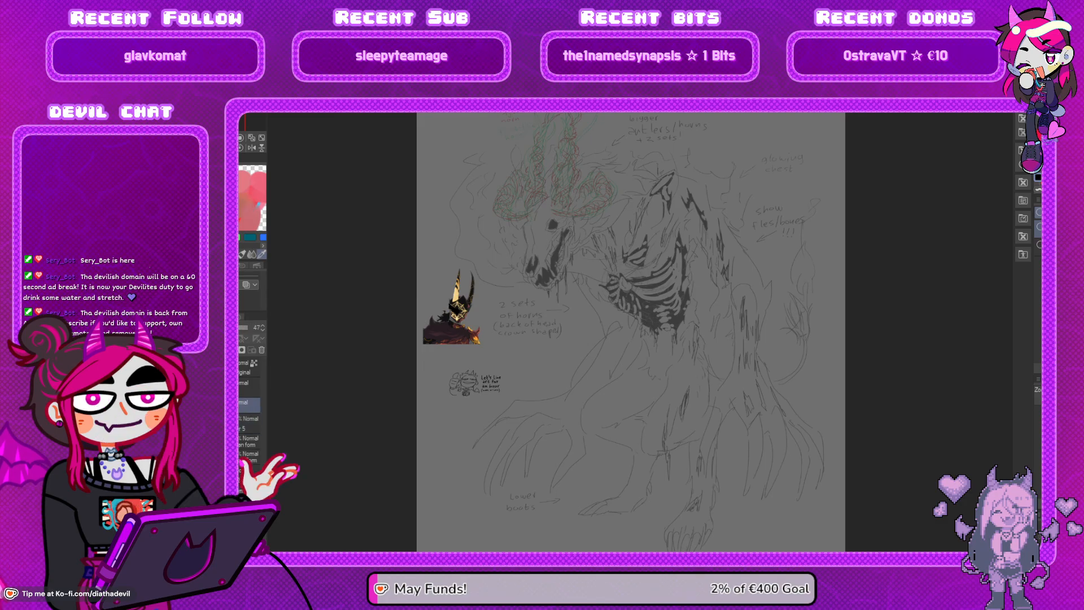
click(197, 404)
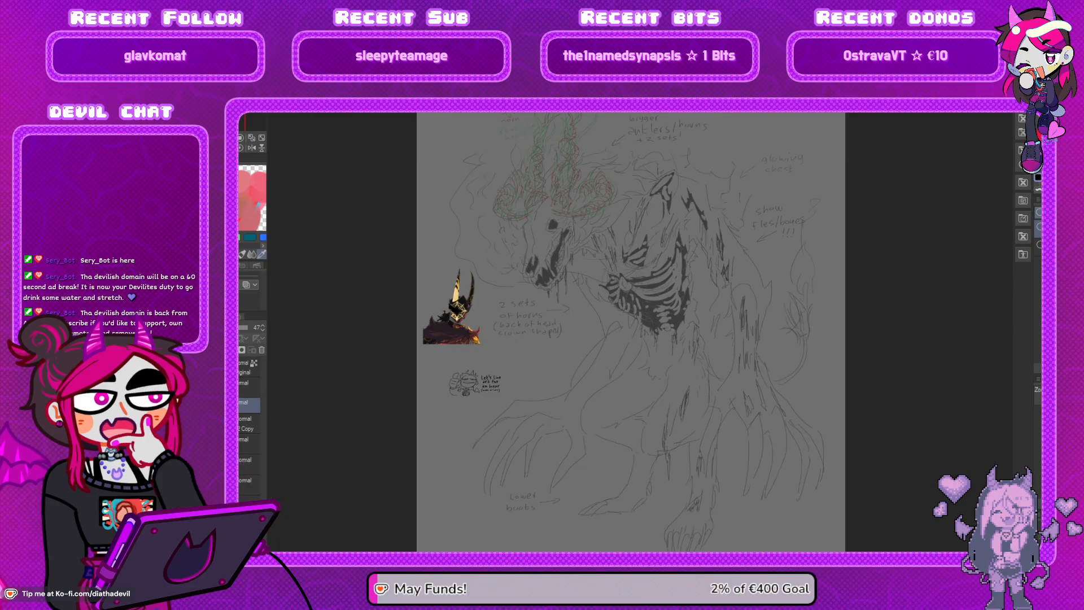
key(ctrl+shift+n)
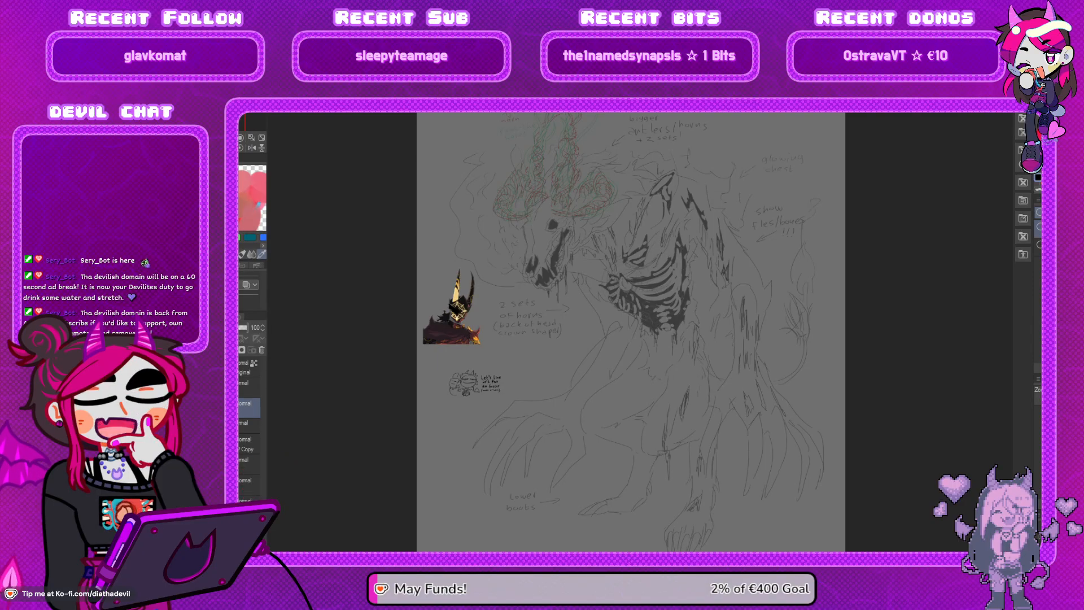
text(Line Art)
key(Return)
drag(560, 214, 617, 210)
drag(618, 213, 610, 276)
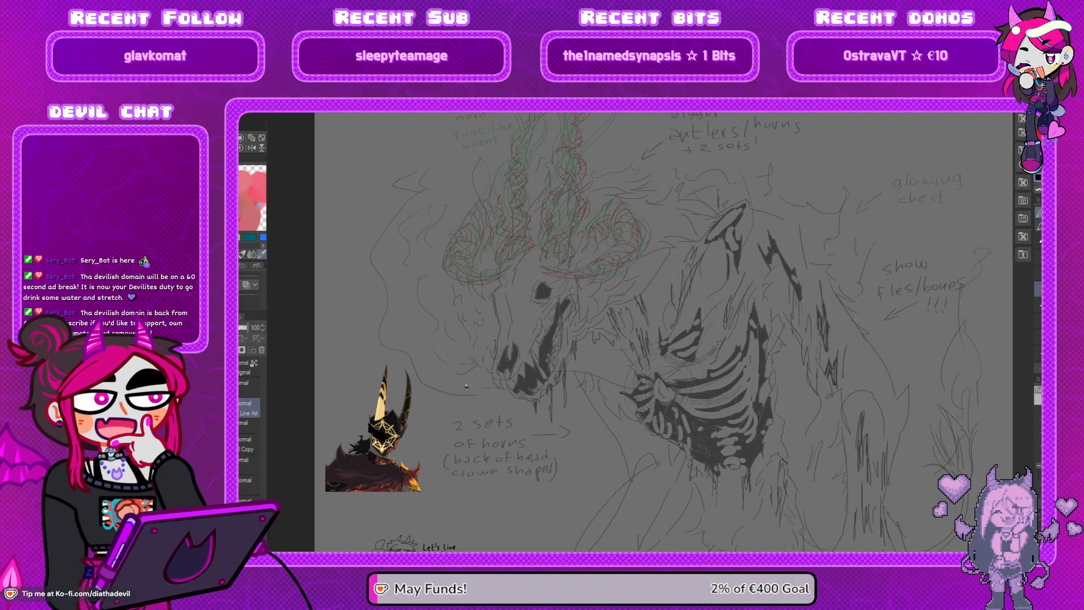
mouse_move(446, 403)
mouse_down()
mouse_move(485, 415)
mouse_move(552, 383)
mouse_up()
key(ctrl+space)
drag(470, 384, 476, 384)
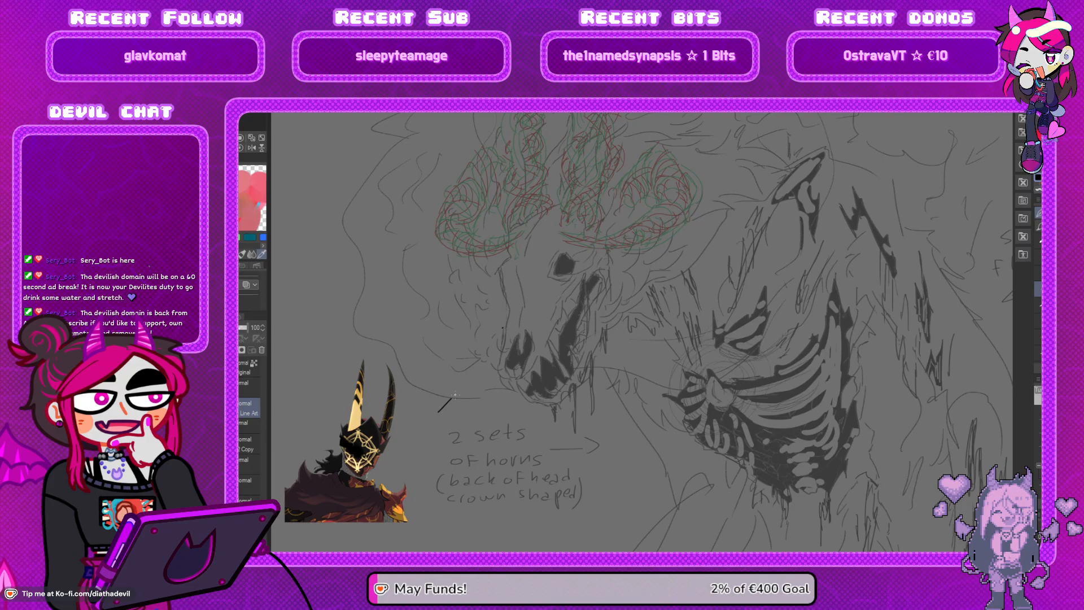
key(ctrl+z)
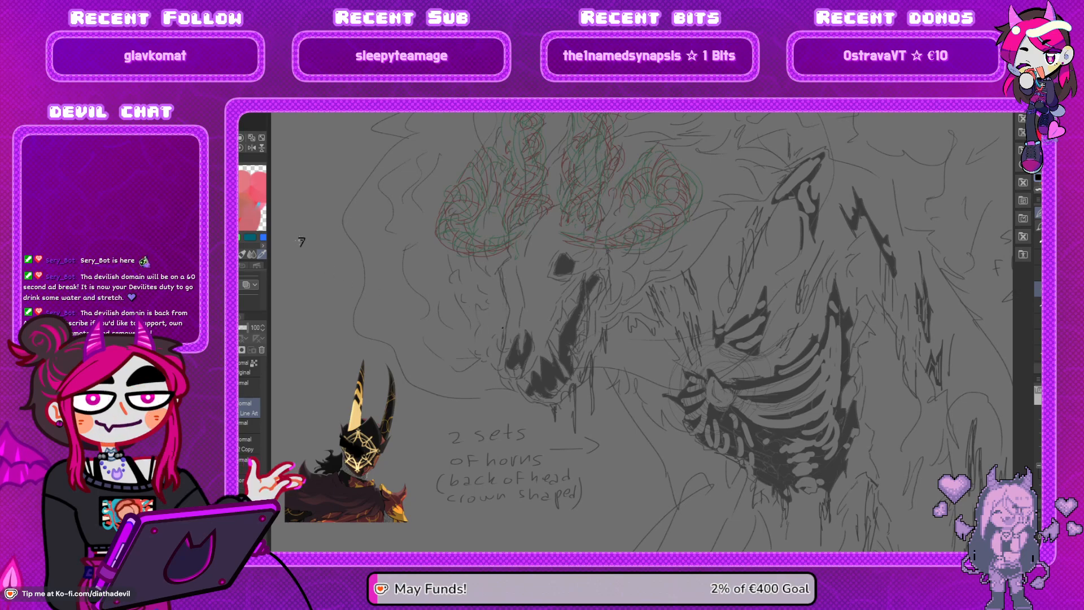
Write the small test numbers 6, 7 and 8 in a column in the empty area beside the creature's head
drag(437, 307, 436, 335)
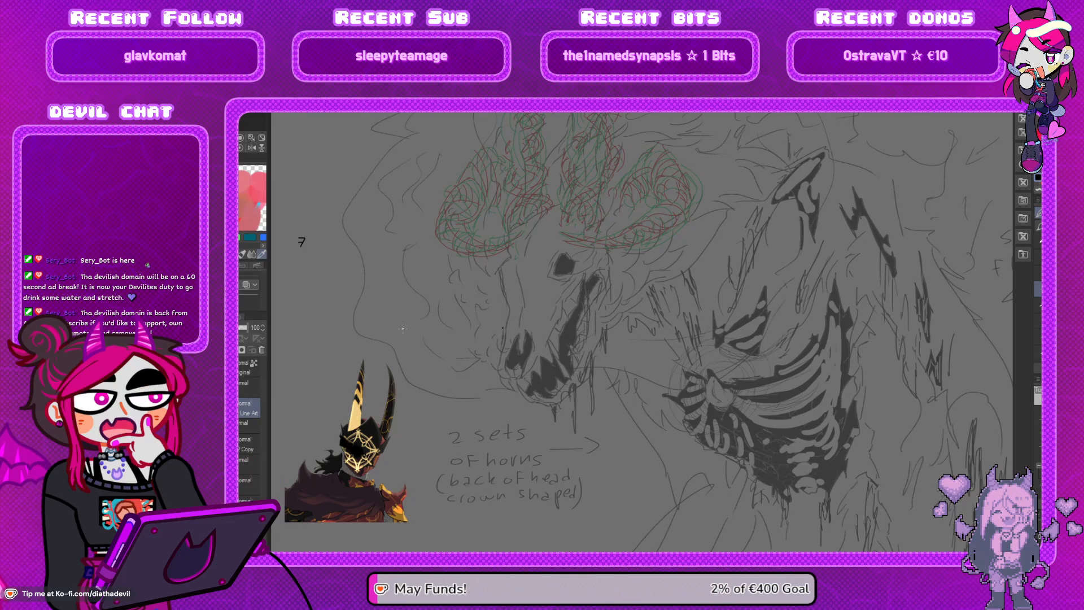
mouse_move(361, 270)
mouse_down()
mouse_move(324, 326)
mouse_move(406, 399)
mouse_up()
key(ctrl+z)
drag(474, 385, 465, 220)
drag(482, 317, 467, 460)
mouse_move(459, 232)
mouse_down()
mouse_move(485, 341)
mouse_move(529, 320)
mouse_up()
drag(351, 321, 349, 333)
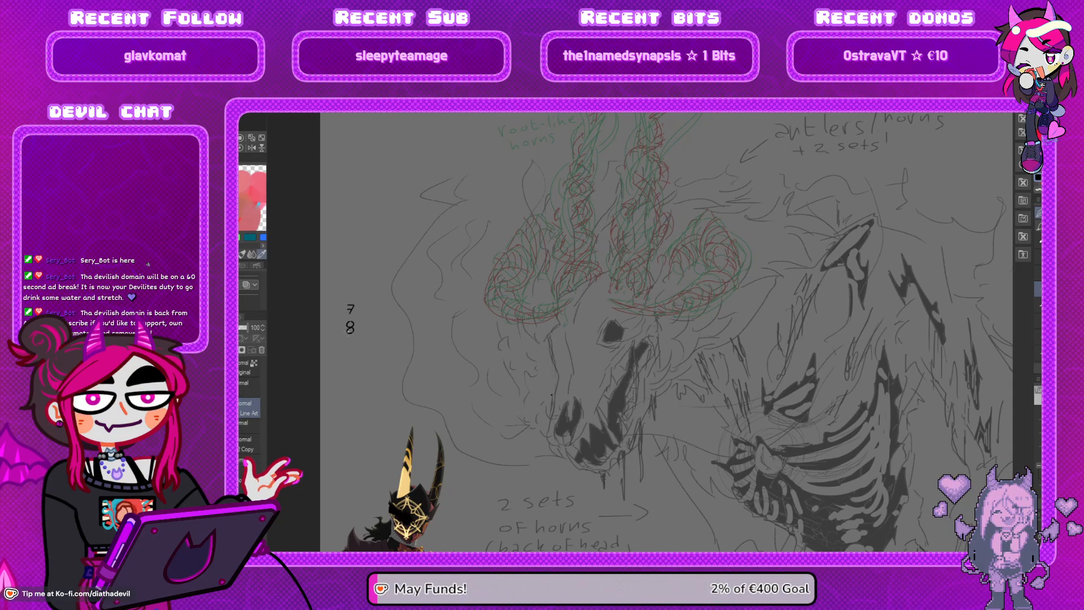
drag(353, 286, 351, 295)
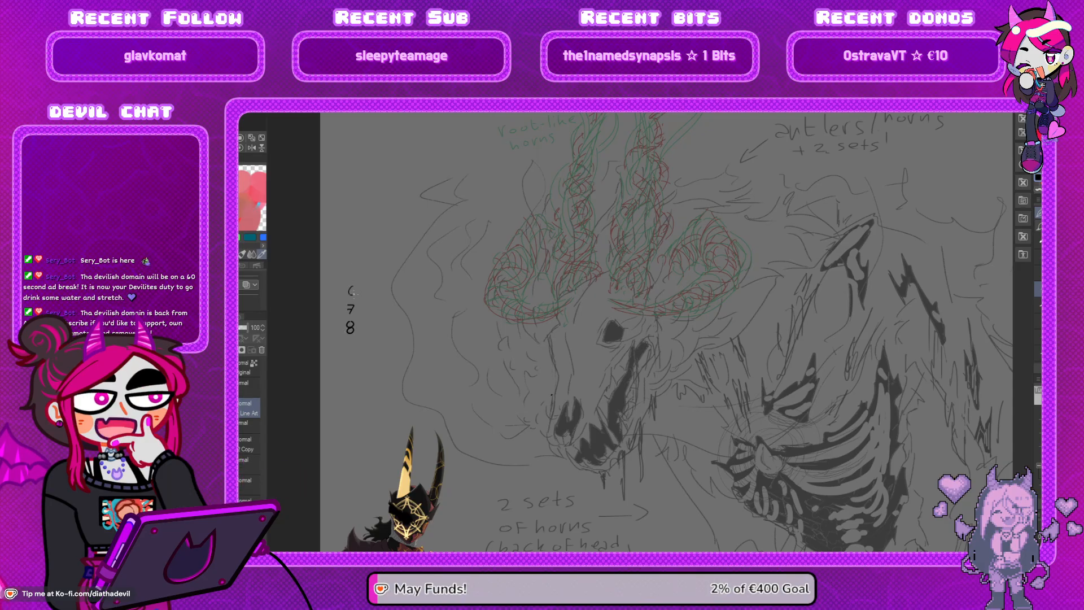
Fade the creature sketch layer further by lowering its opacity, and make the Line Art layer active again
drag(489, 311, 466, 291)
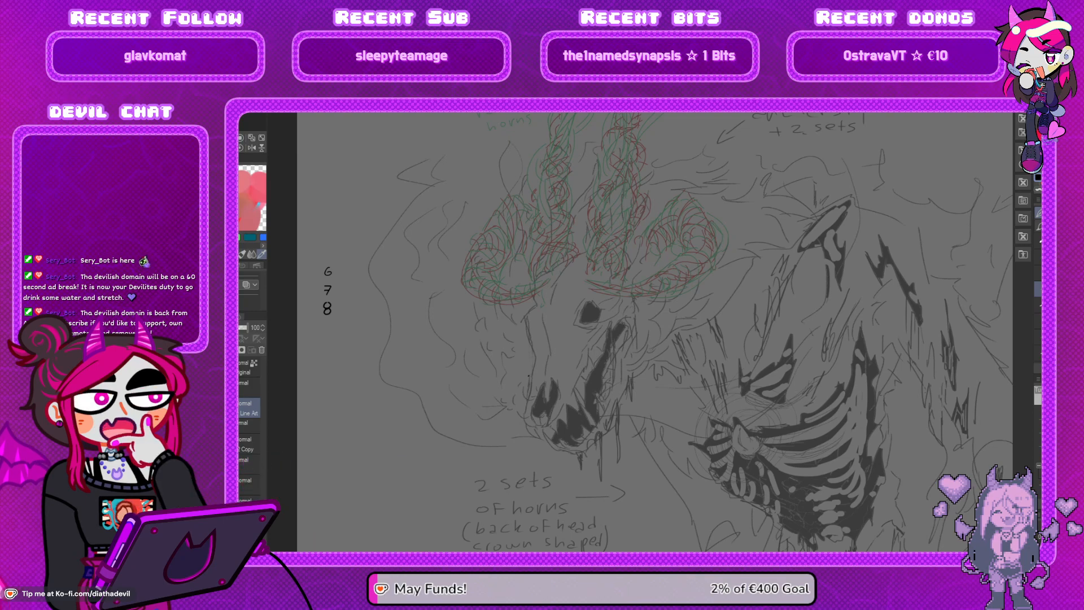
mouse_move(514, 280)
mouse_down()
mouse_move(520, 235)
mouse_move(539, 274)
mouse_up()
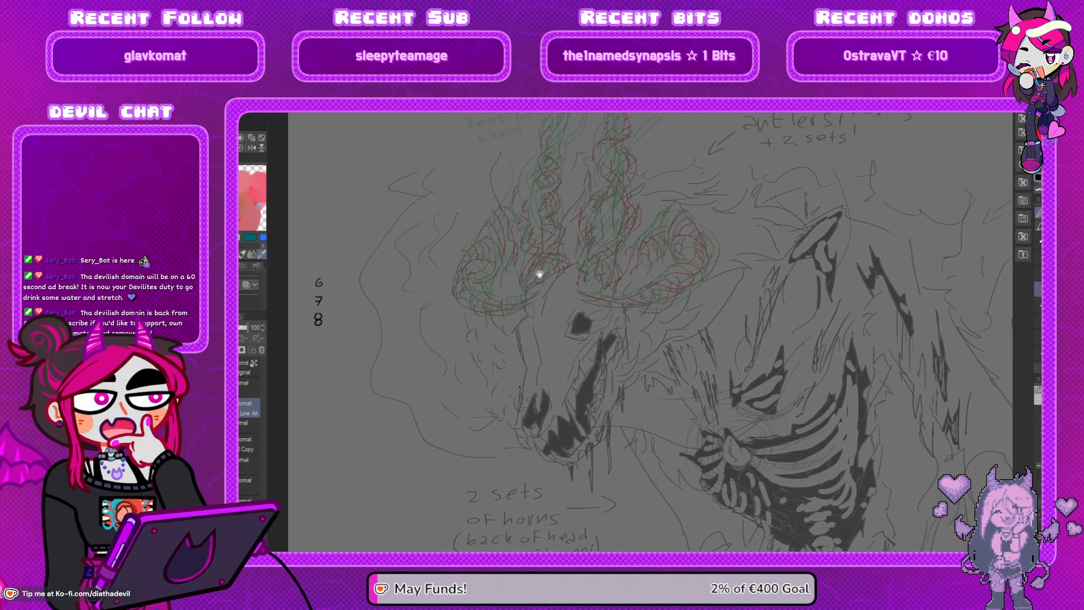
drag(560, 235, 537, 237)
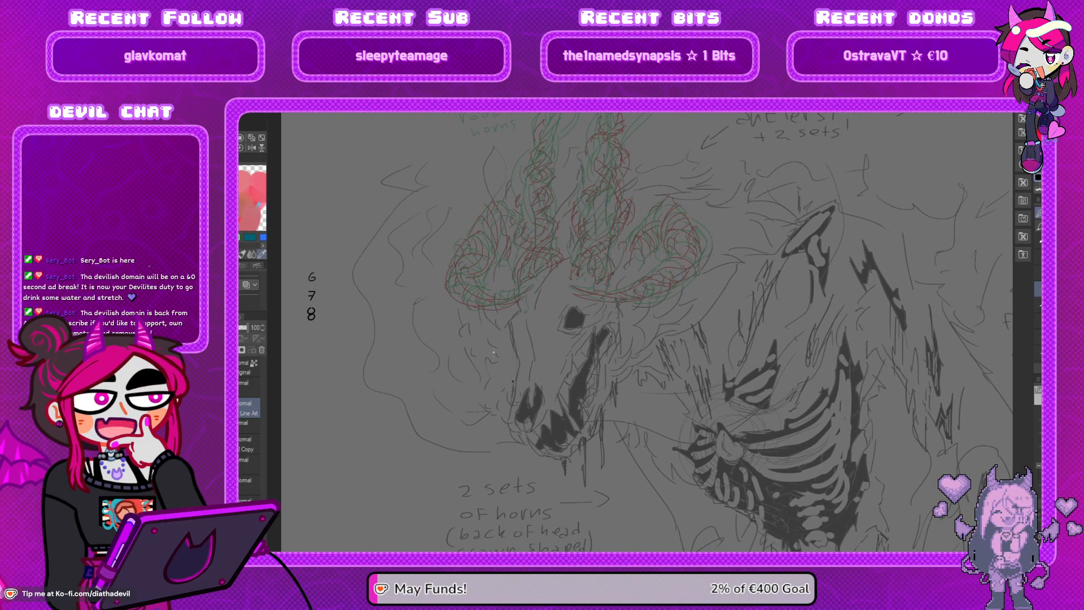
scroll(511, 339, up, 1)
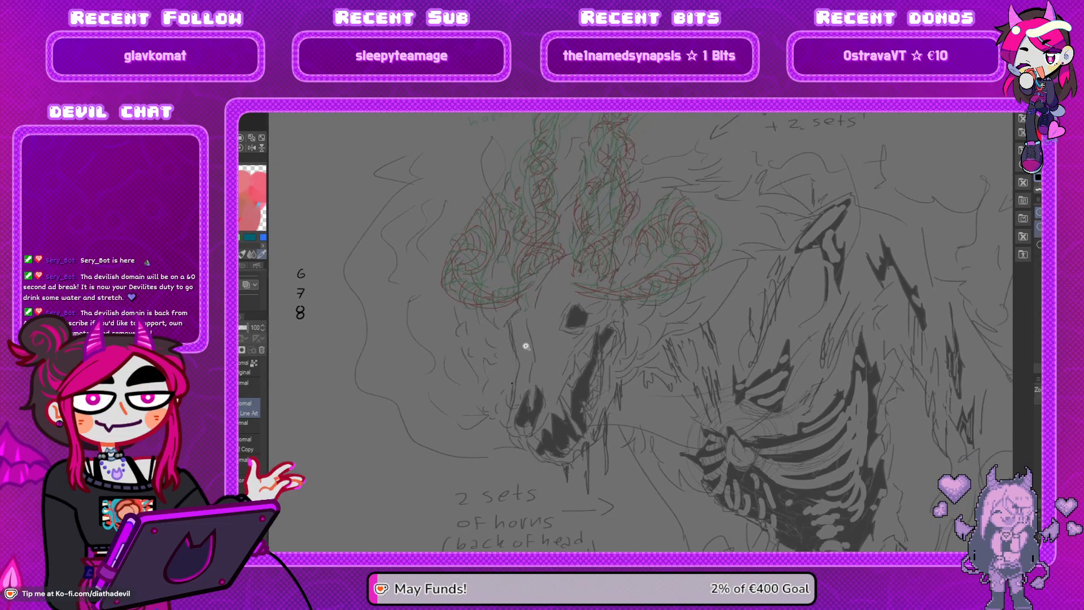
click(246, 427)
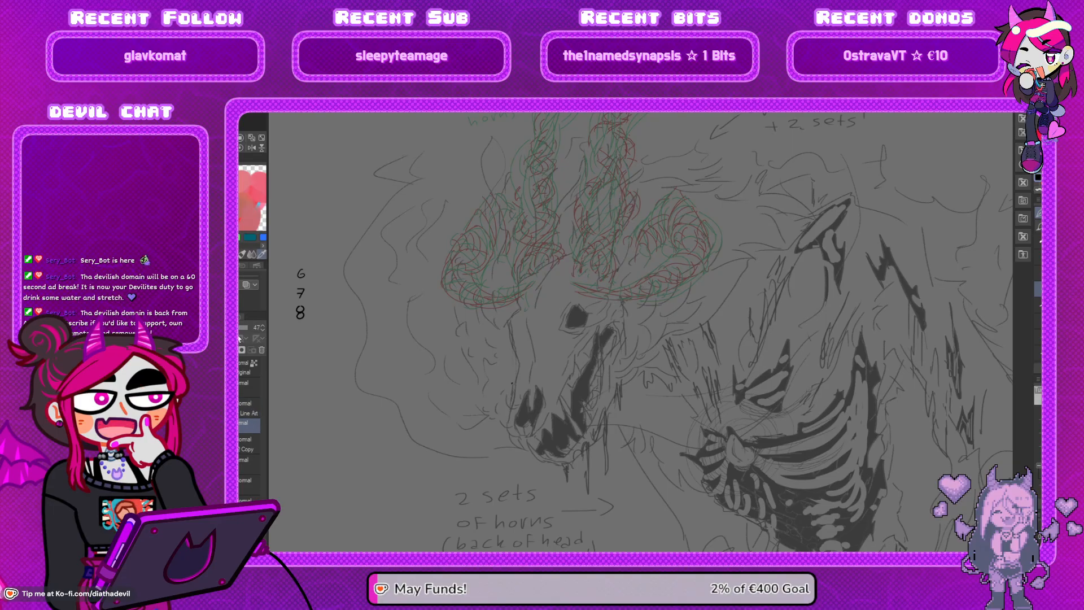
click(240, 327)
click(248, 413)
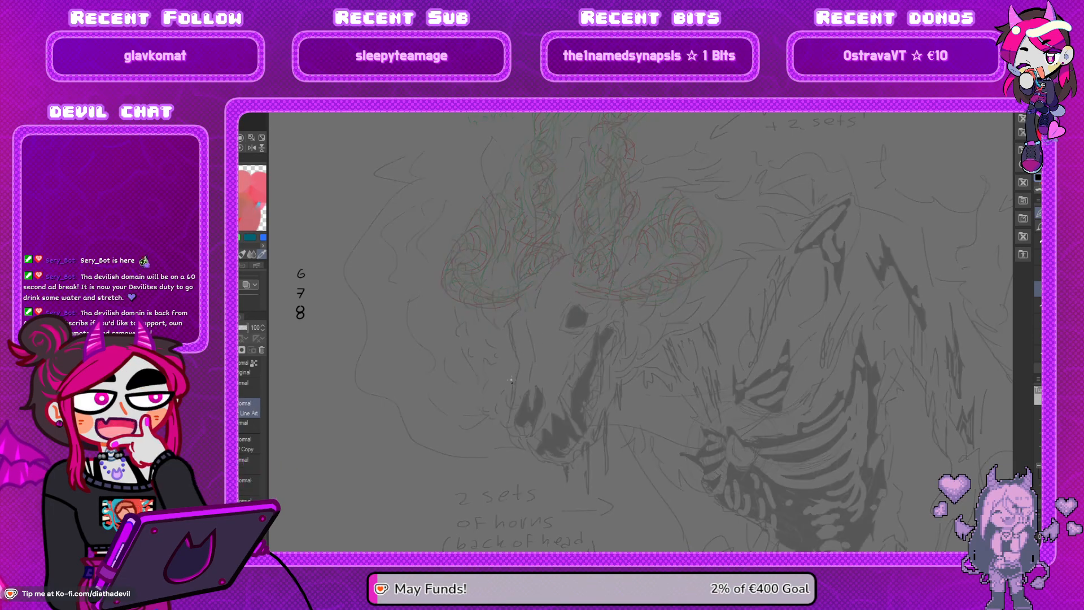
Ink the front edge of the creature's snout and the jagged nostril outline on the Line Art layer, mirroring the canvas while drawing
drag(517, 368, 514, 382)
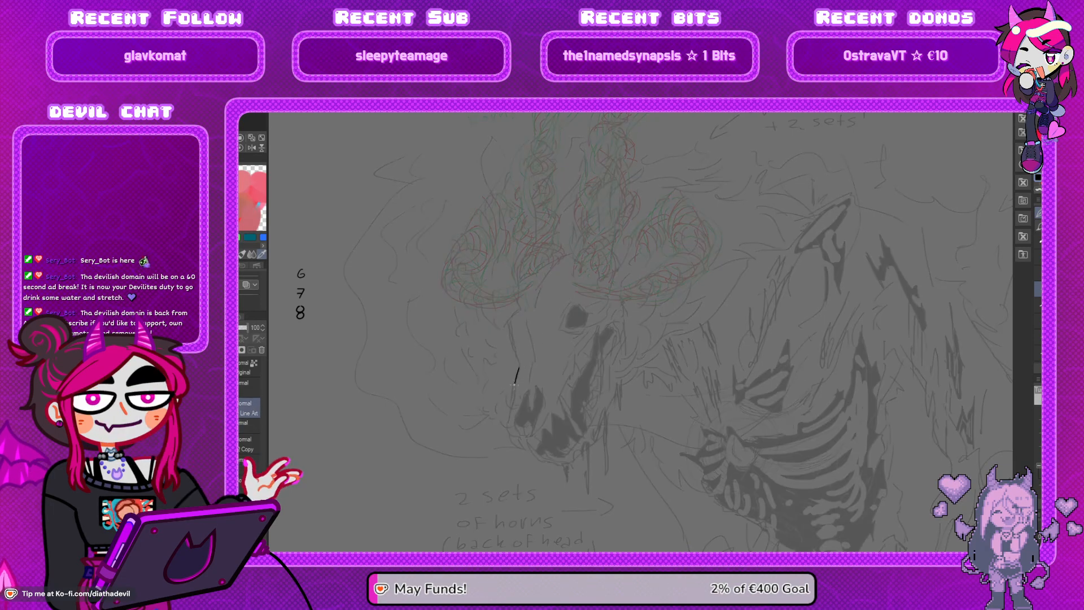
drag(517, 368, 508, 426)
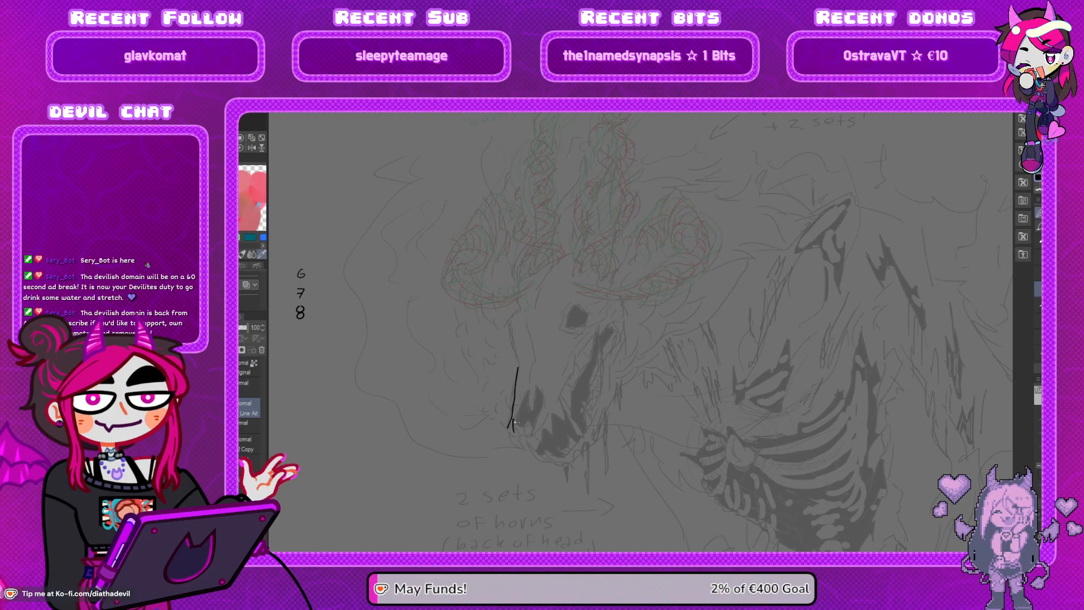
key(h)
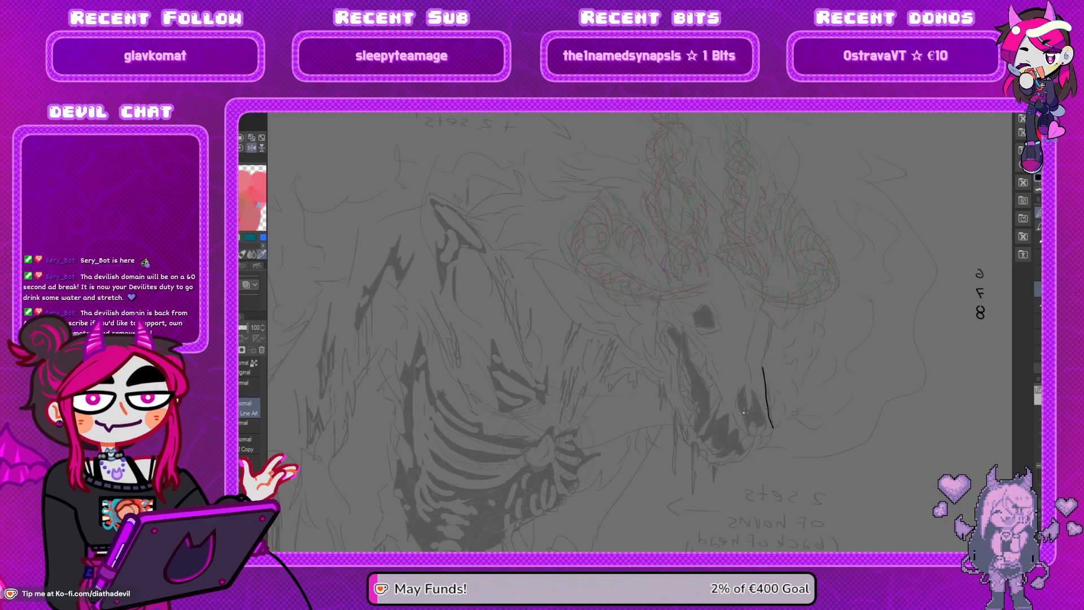
drag(744, 386, 745, 422)
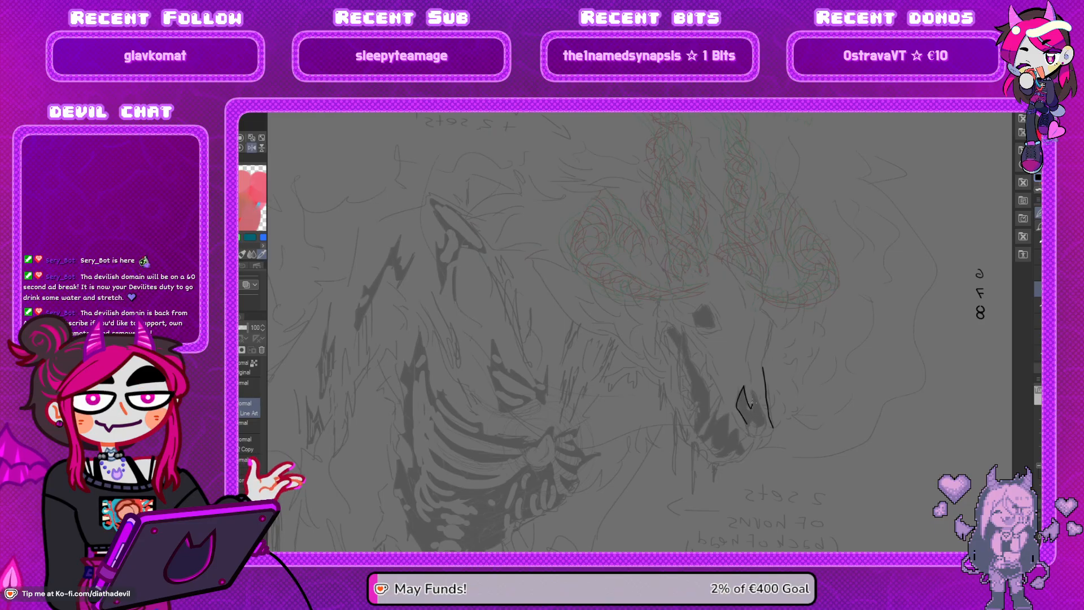
drag(752, 405, 767, 427)
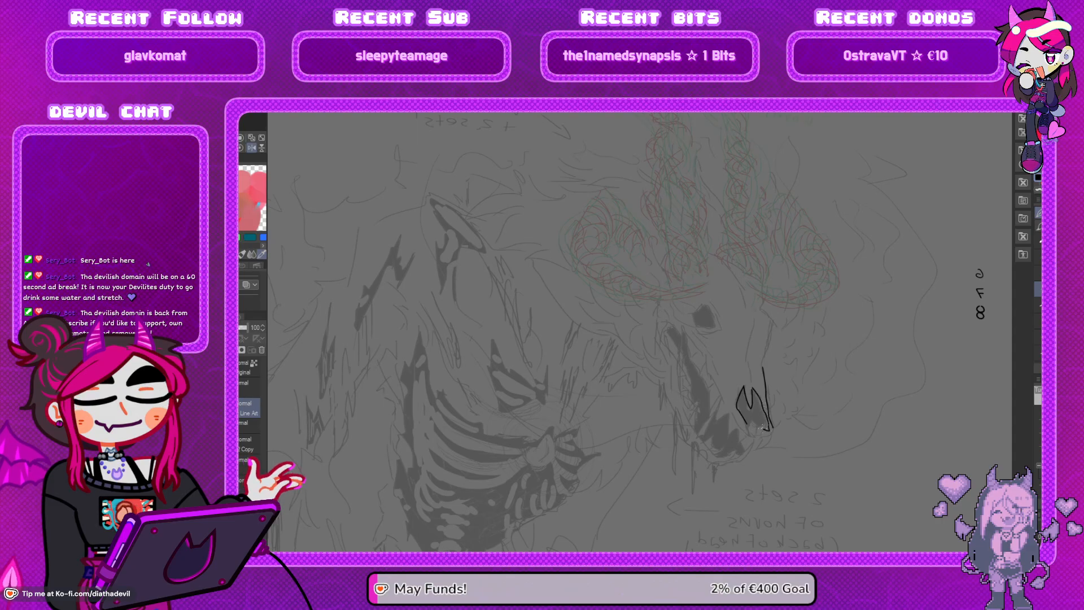
click(252, 148)
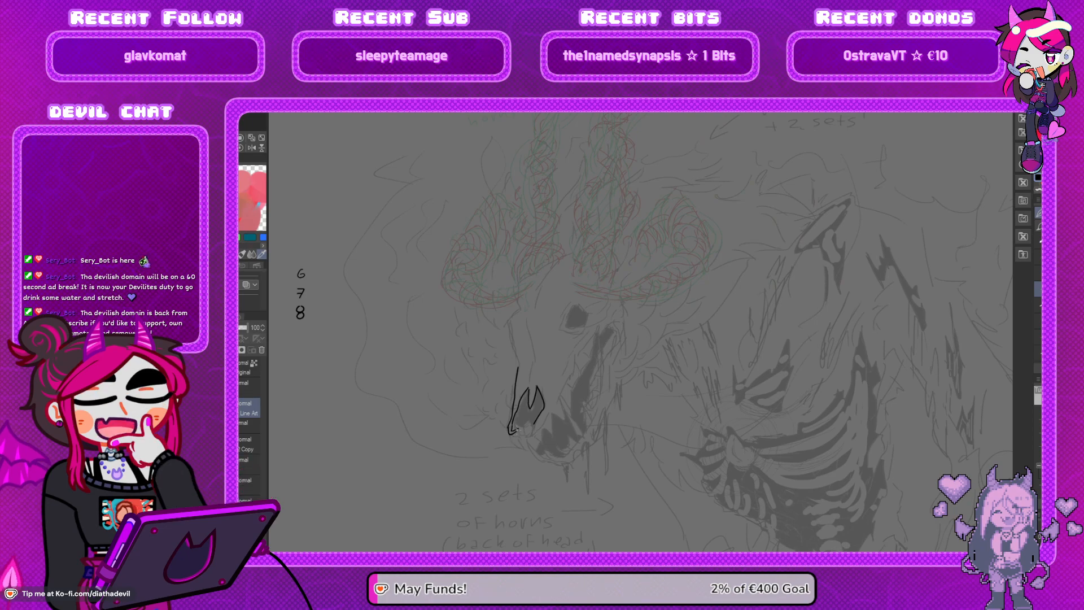
Ink the hooked tip of the upper jaw and the small pointed front teeth beneath the nostril
drag(519, 442, 529, 454)
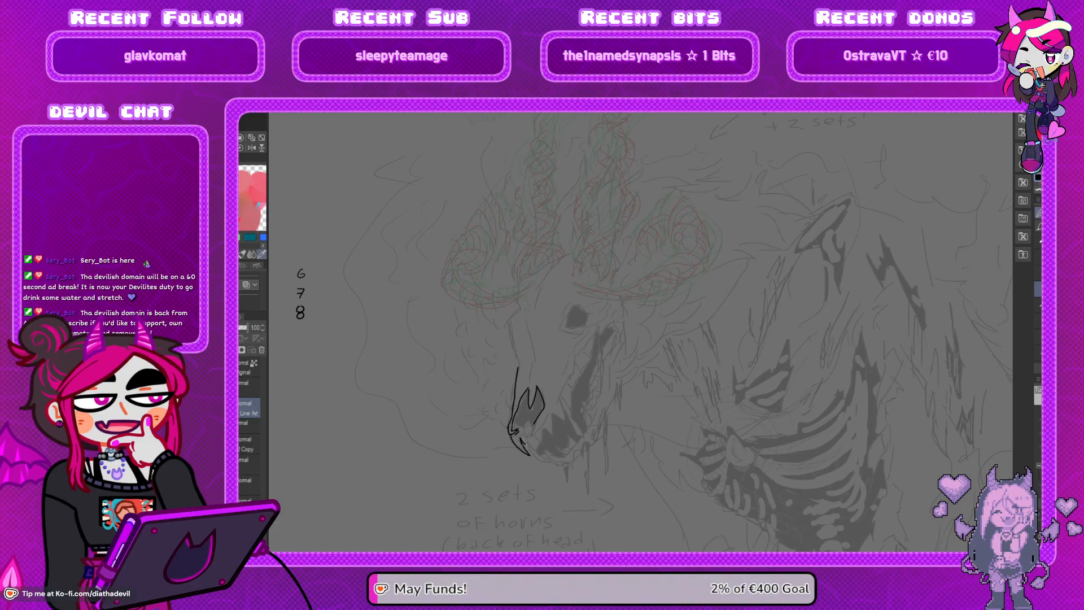
drag(521, 439, 531, 449)
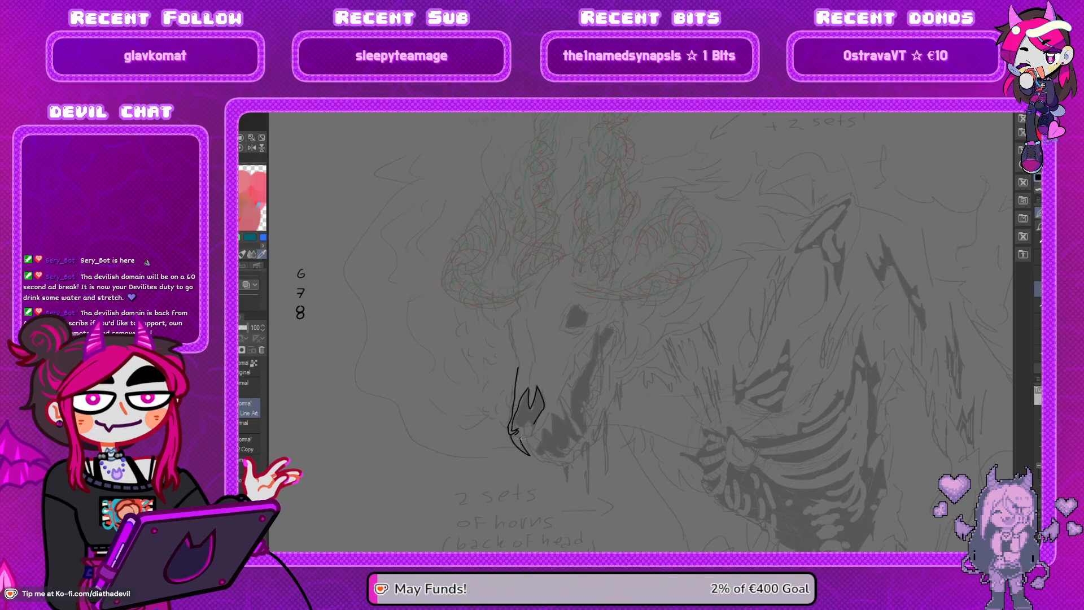
drag(520, 437, 527, 446)
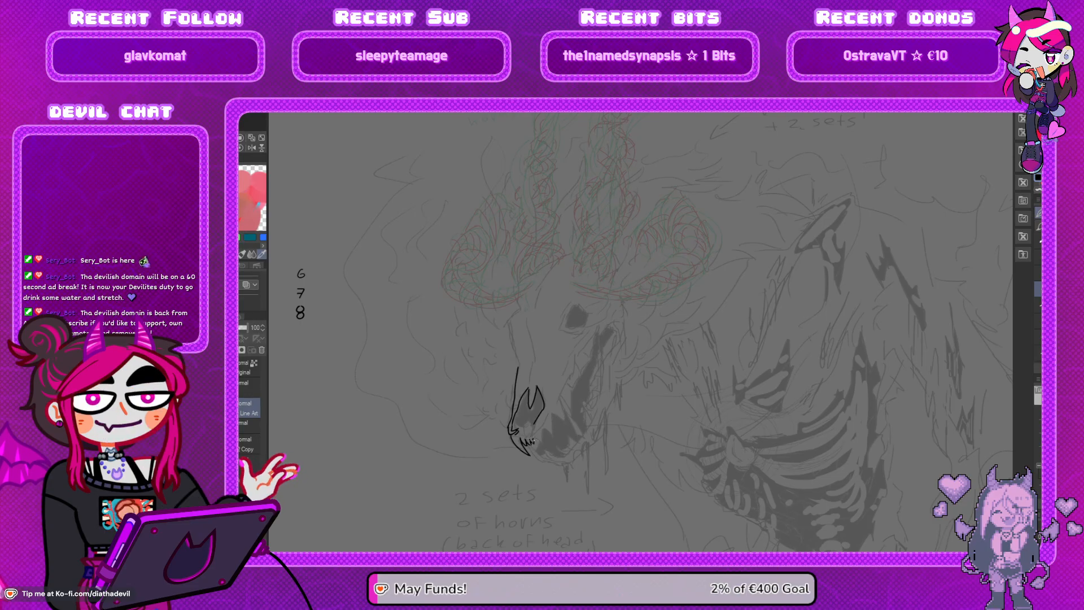
mouse_move(533, 445)
mouse_down()
mouse_move(539, 435)
mouse_move(551, 453)
mouse_move(550, 438)
mouse_up()
key(ctrl+z)
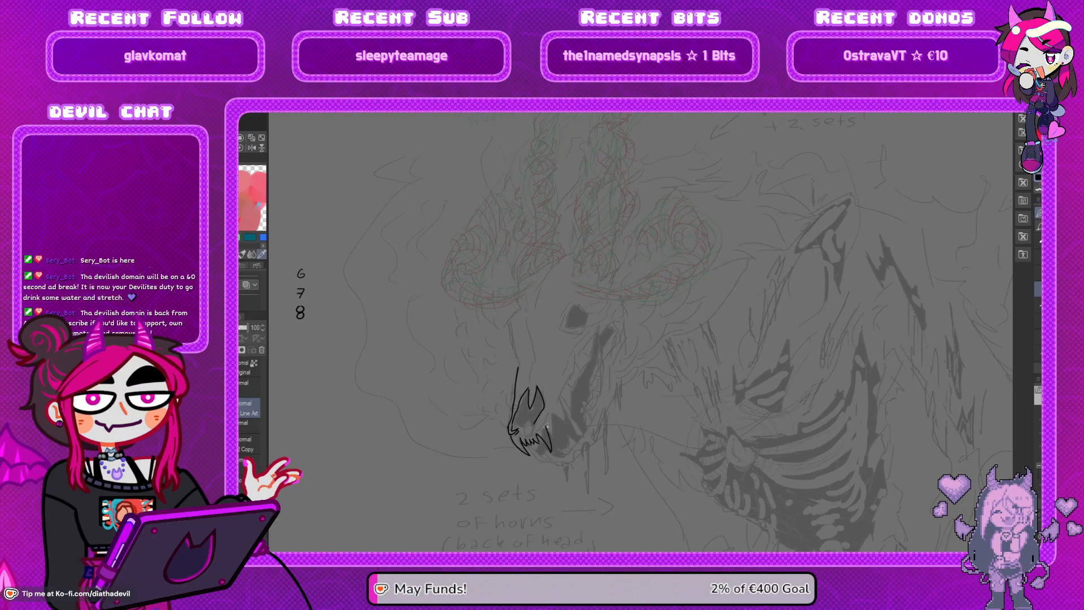
Ink a row of jagged teeth along the upper jaw towards the back of the mouth, working on the mirrored canvas
key(h)
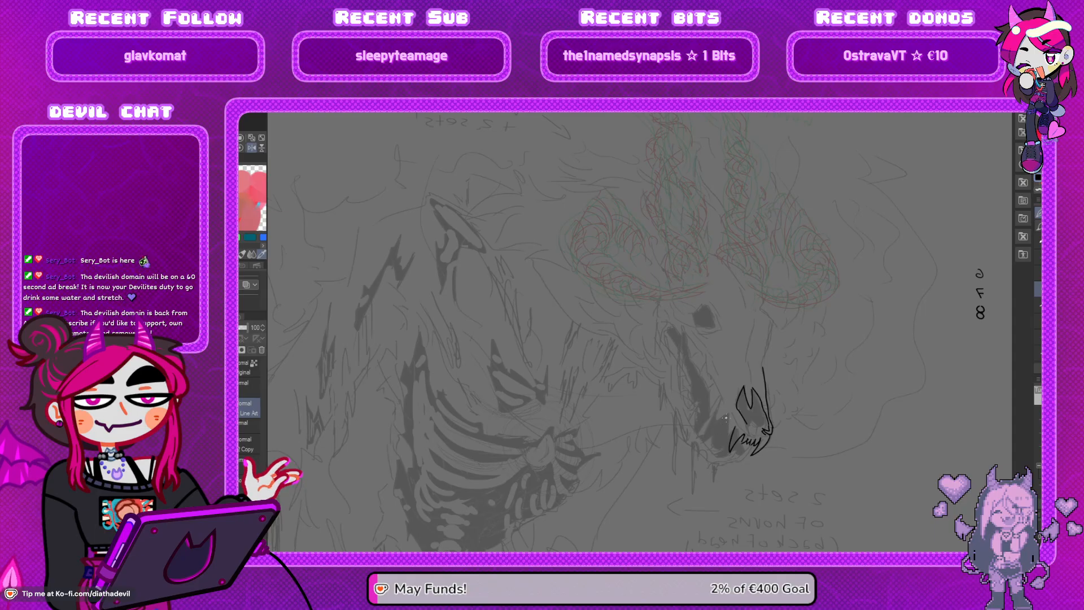
mouse_move(727, 423)
mouse_down()
mouse_move(723, 443)
mouse_move(737, 437)
mouse_up()
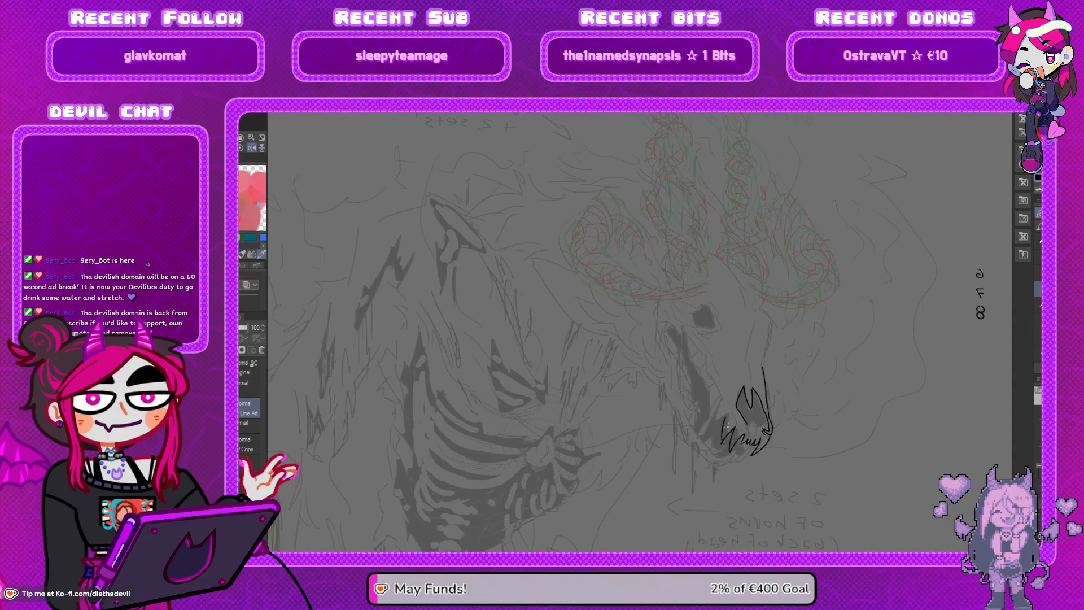
mouse_move(721, 425)
mouse_down()
mouse_move(729, 445)
mouse_move(730, 422)
mouse_move(712, 411)
mouse_up()
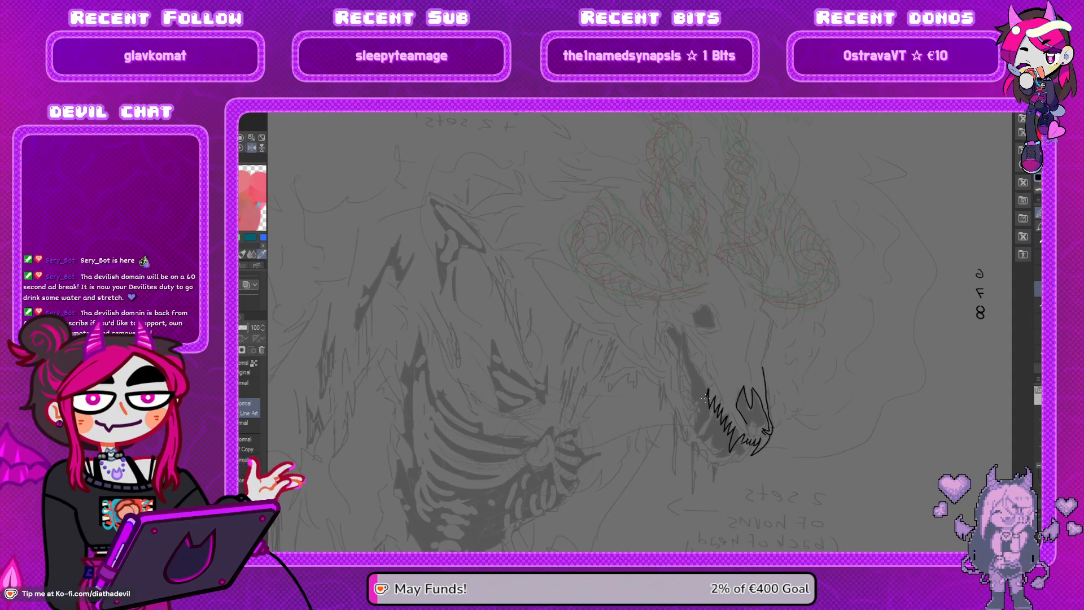
drag(702, 374, 690, 355)
Restore the canvas to its unmirrored view and undo the row of jagged teeth along the upper jaw
key(h)
key(ctrl+z)
key(ctrl+z)
key(ctrl+z)
key(ctrl+z)
key(ctrl+z)
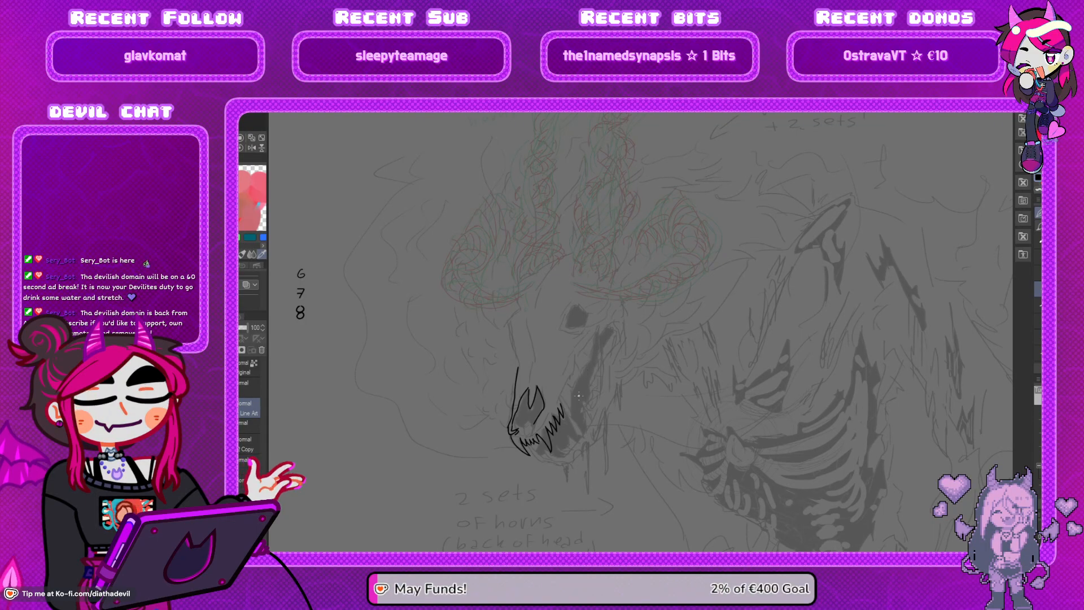
key(ctrl+z)
key(ctrl+z)
key(ctrl+z)
key(ctrl+z)
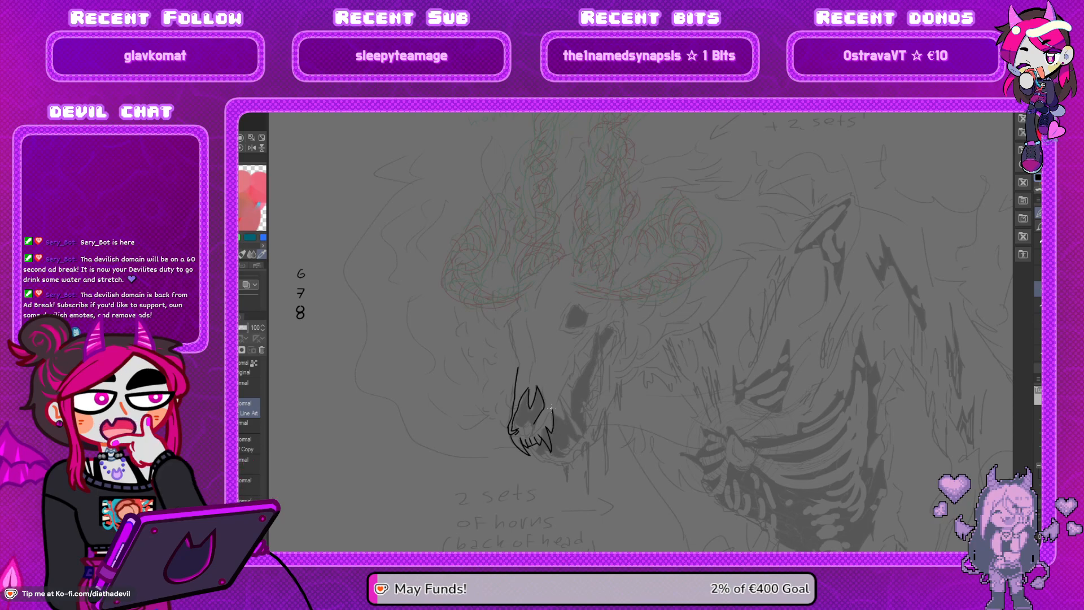
Ink the long fangs and smaller teeth along the upper jaw behind the front teeth, undoing stray strokes
drag(545, 427, 554, 437)
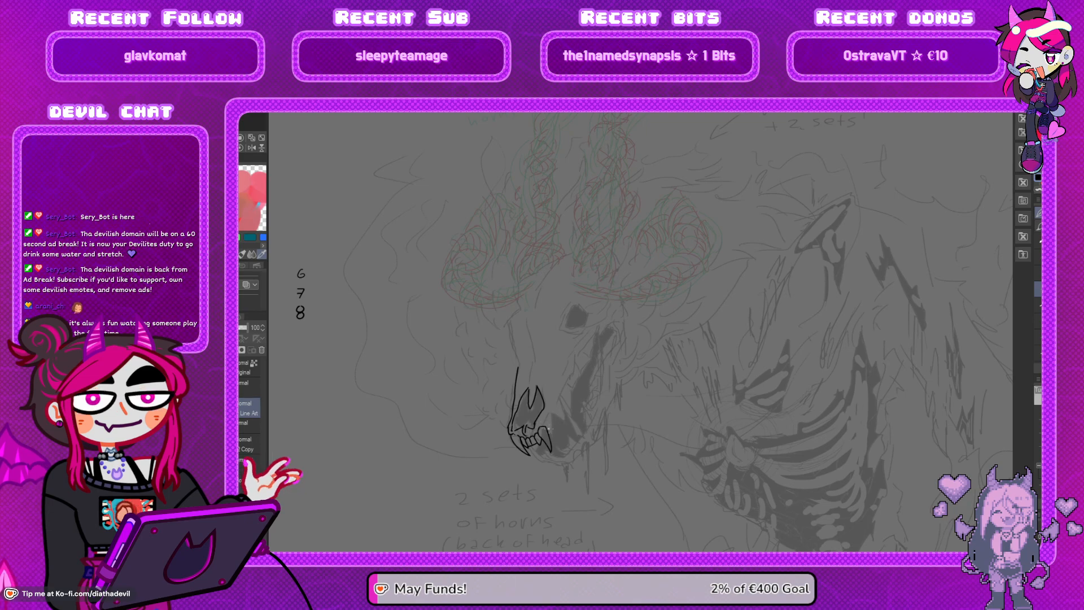
drag(545, 425, 557, 437)
key(ctrl+z)
key(ctrl+z)
key(ctrl+z)
key(ctrl+z)
key(ctrl+z)
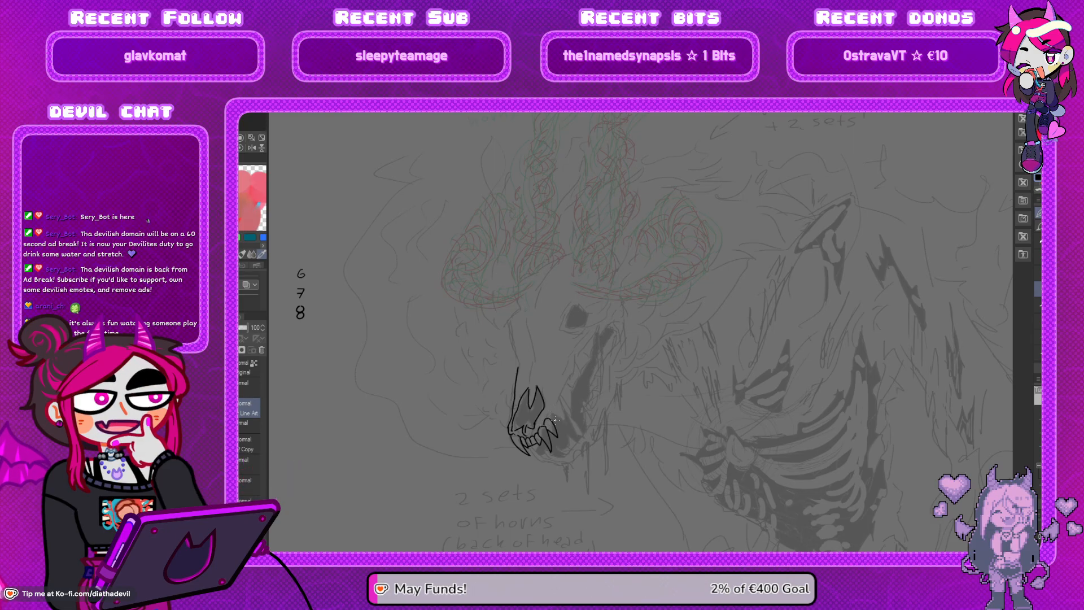
mouse_move(554, 419)
mouse_down()
mouse_move(563, 431)
mouse_move(564, 390)
mouse_up()
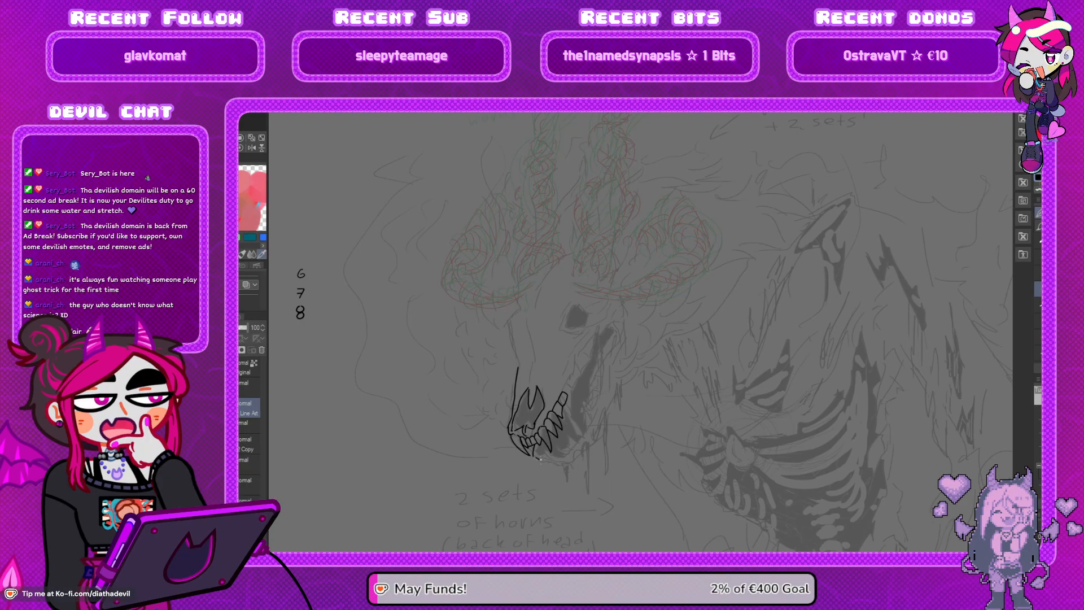
Ink the pointed teeth and edge of the lower jaw, and extend the upper tooth row towards the back of the mouth
drag(534, 455, 556, 464)
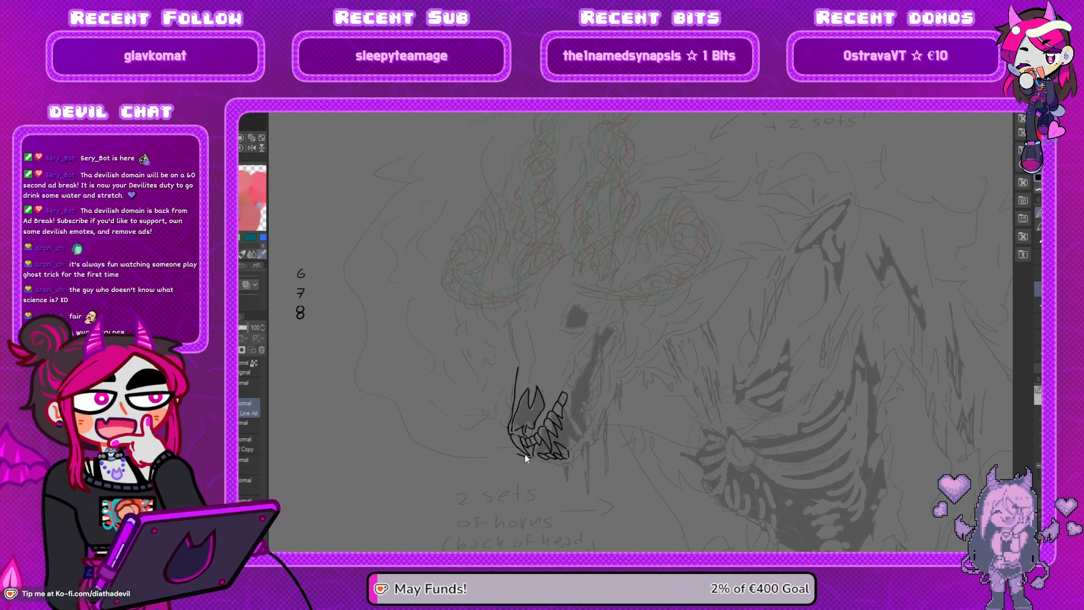
drag(518, 456, 537, 460)
drag(537, 460, 551, 459)
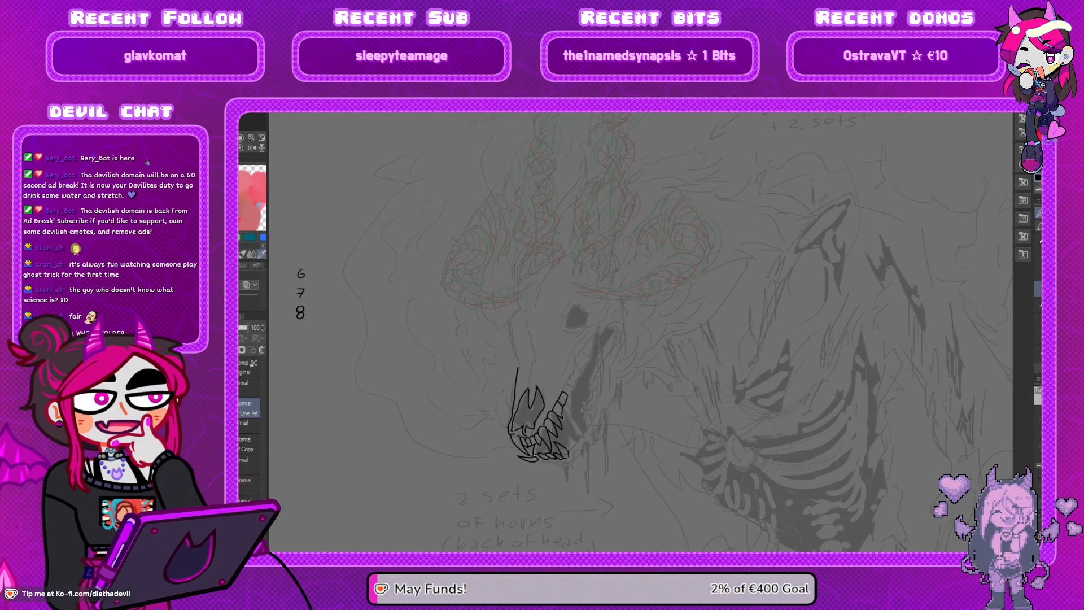
mouse_move(536, 460)
mouse_down()
mouse_move(577, 456)
mouse_move(546, 461)
mouse_move(569, 464)
mouse_move(584, 450)
mouse_move(571, 431)
mouse_move(583, 434)
mouse_up()
key(ctrl+z)
key(ctrl+z)
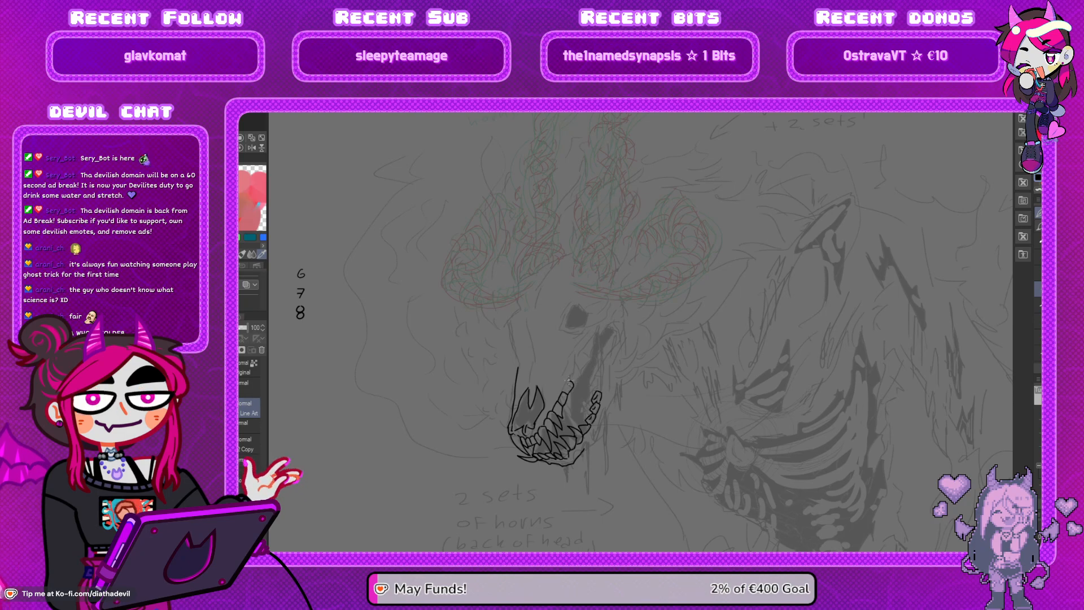
mouse_move(568, 381)
mouse_down()
mouse_move(586, 351)
mouse_move(578, 371)
mouse_up()
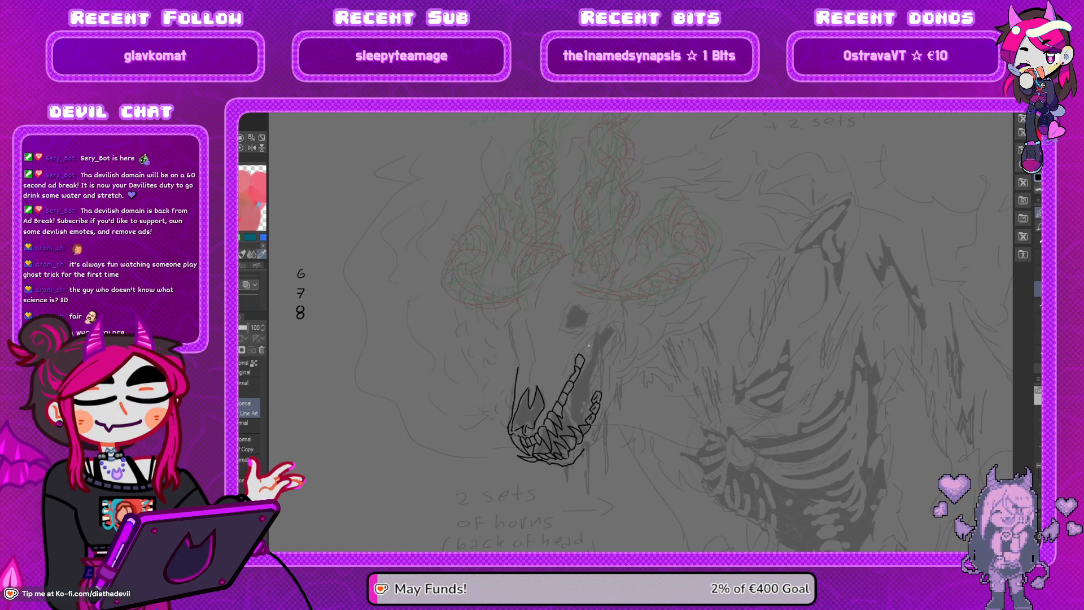
drag(584, 352, 589, 345)
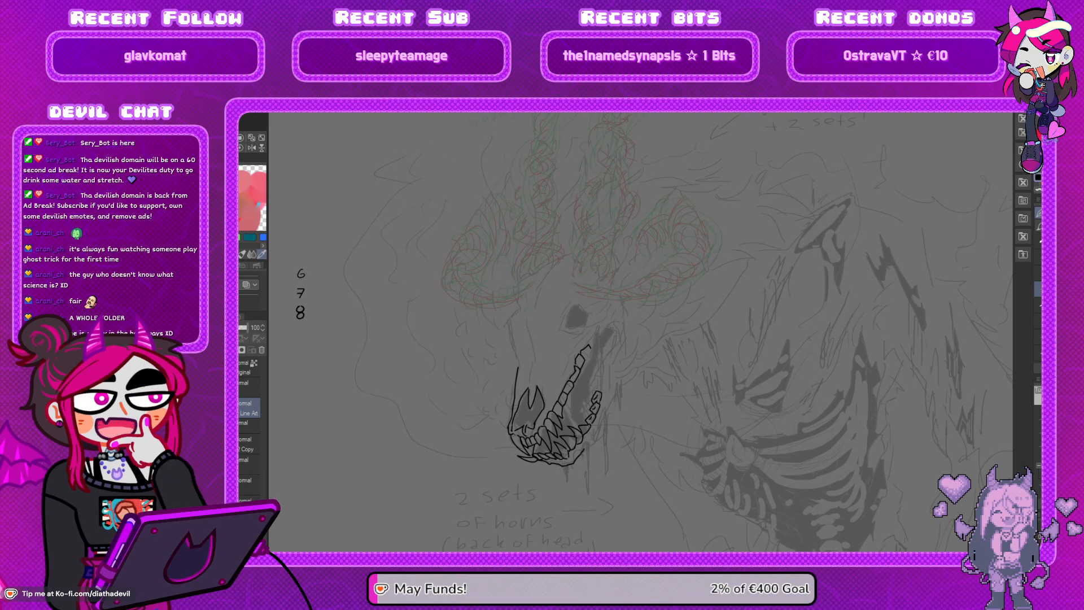
Examine the two-figure sketch with the "If our love is tragedy" lines in the other open document, and return to the creature drawing
key(ctrl+Tab)
drag(518, 278, 567, 183)
scroll(567, 182, up, 3)
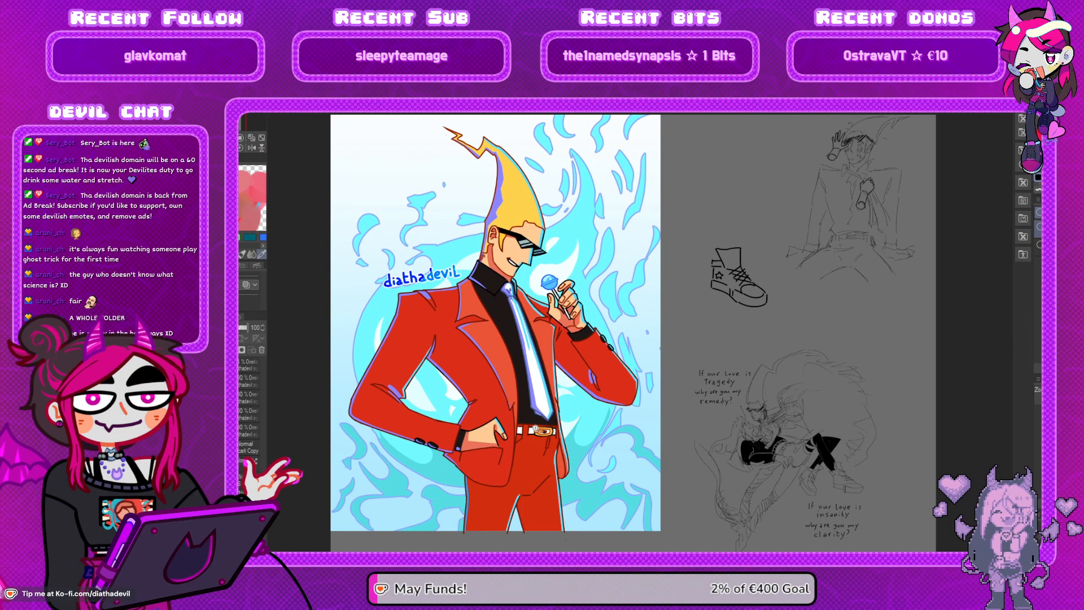
drag(629, 379, 540, 306)
scroll(714, 360, up, 5)
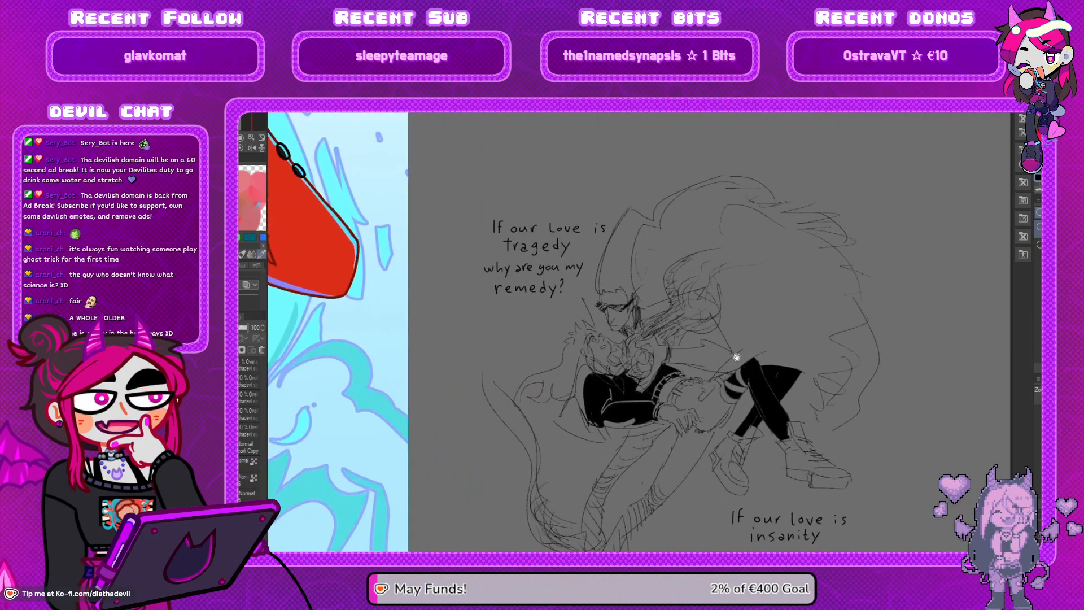
mouse_move(686, 335)
mouse_down()
mouse_move(672, 311)
mouse_move(685, 343)
mouse_up()
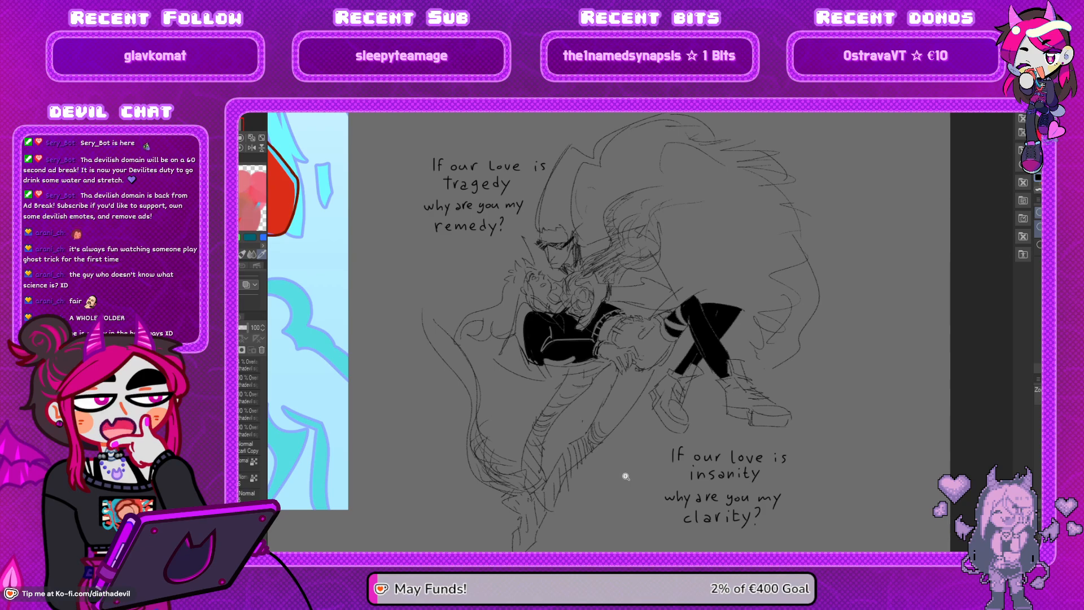
drag(625, 468, 627, 464)
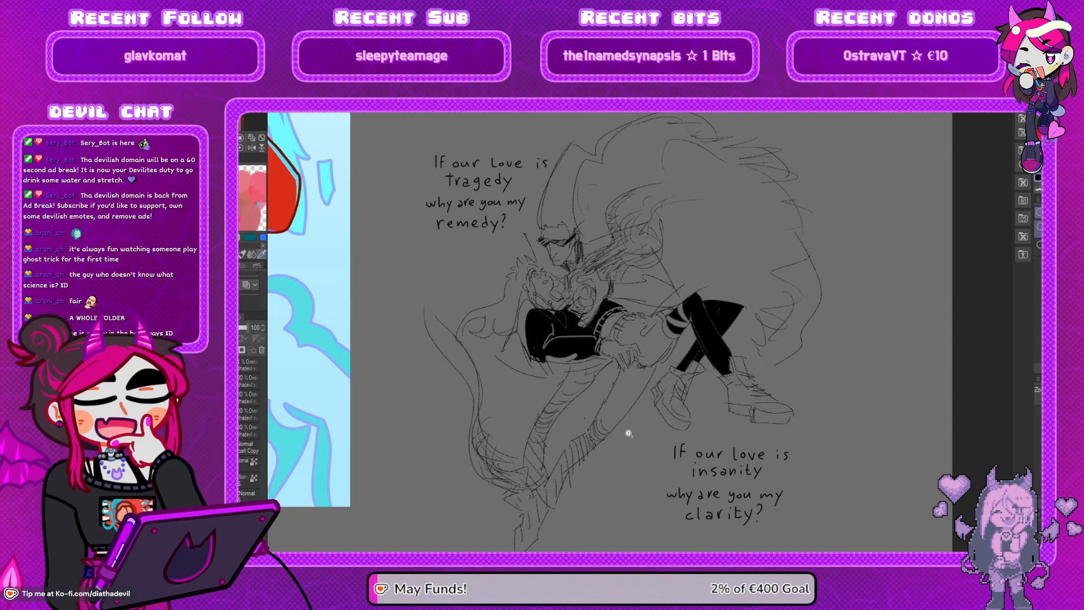
drag(597, 367, 602, 368)
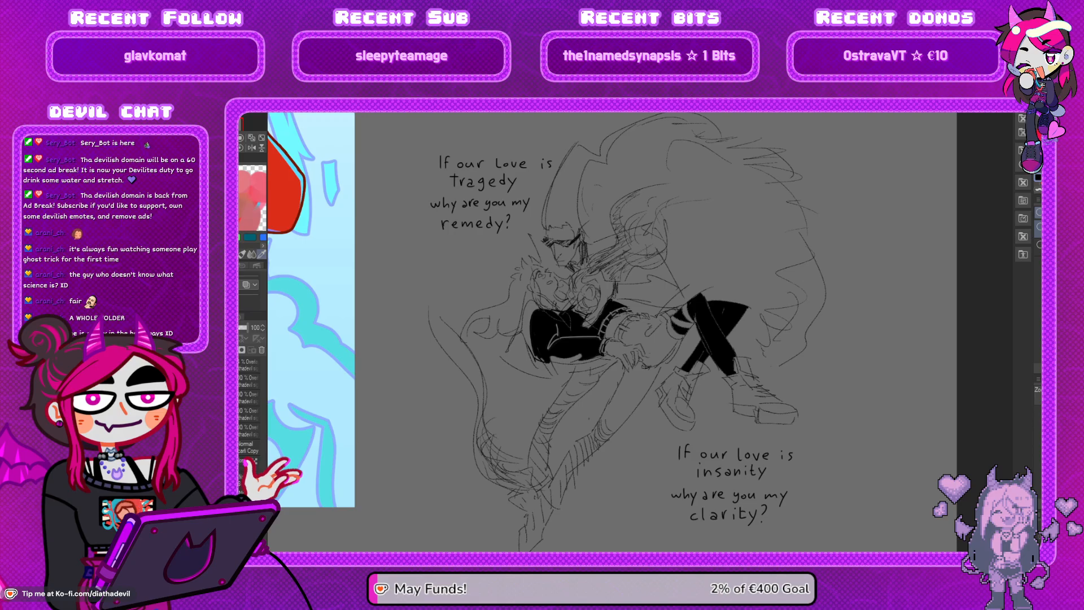
click(295, 112)
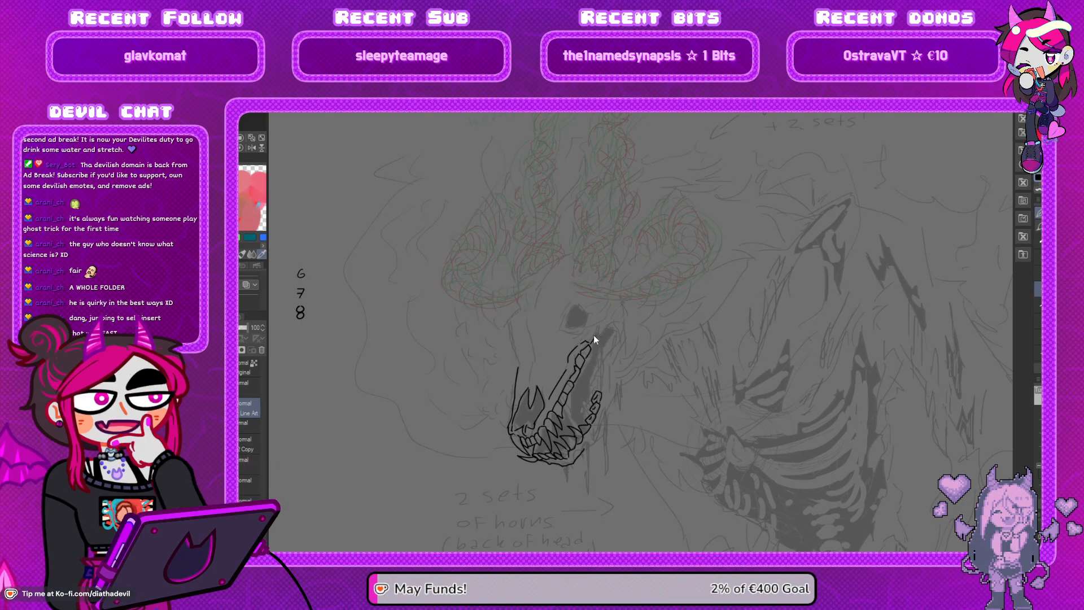
Ink the cheekbone edge behind the upper jaw, and extend the lower back teeth and tissue lines up to the mouth's corner
drag(592, 343, 610, 330)
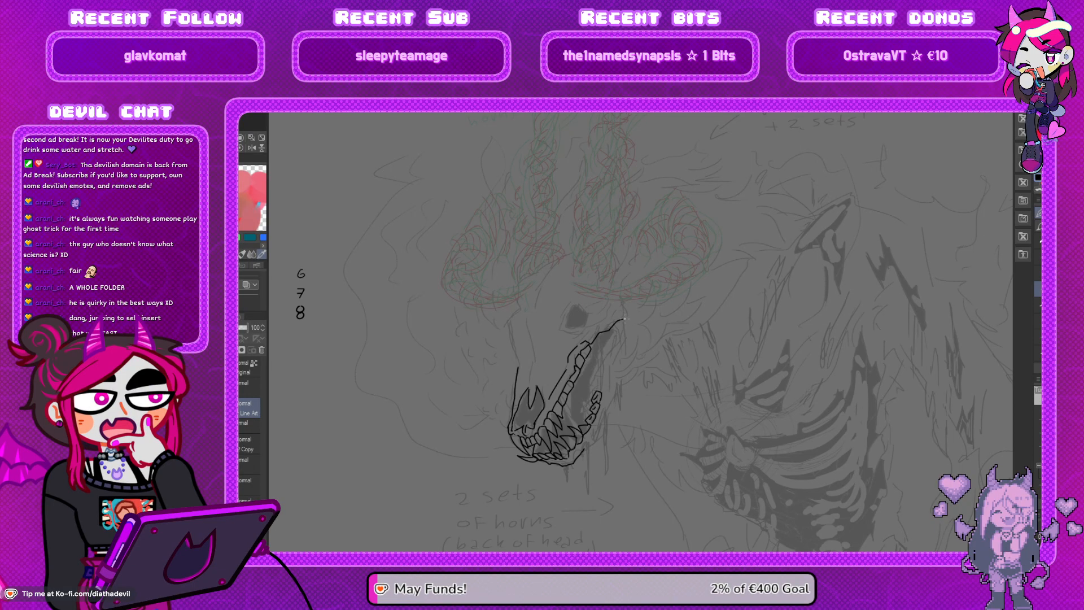
drag(625, 308, 618, 295)
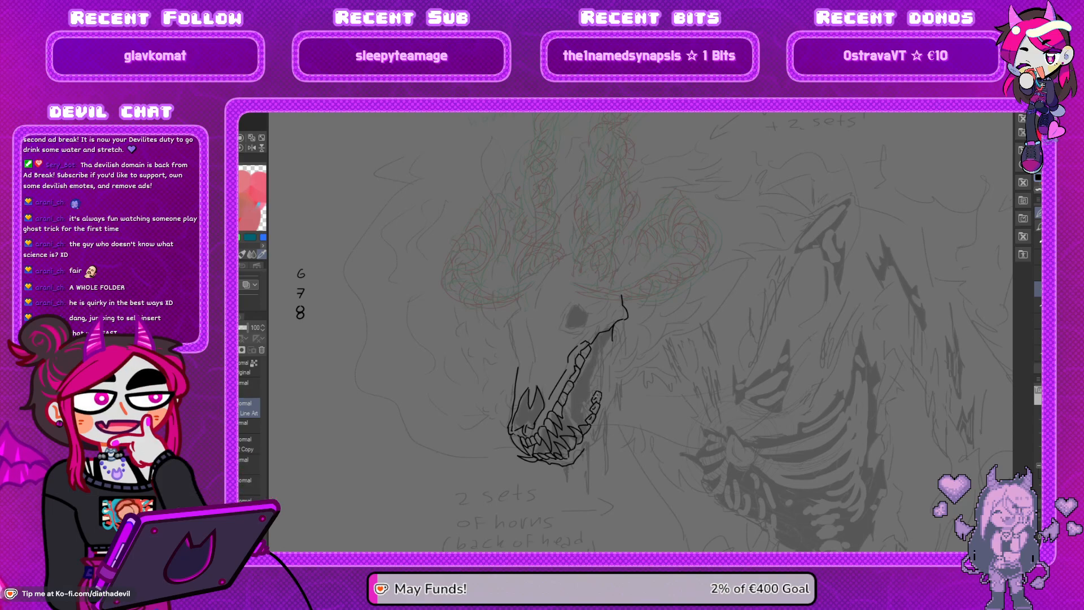
drag(596, 389, 600, 376)
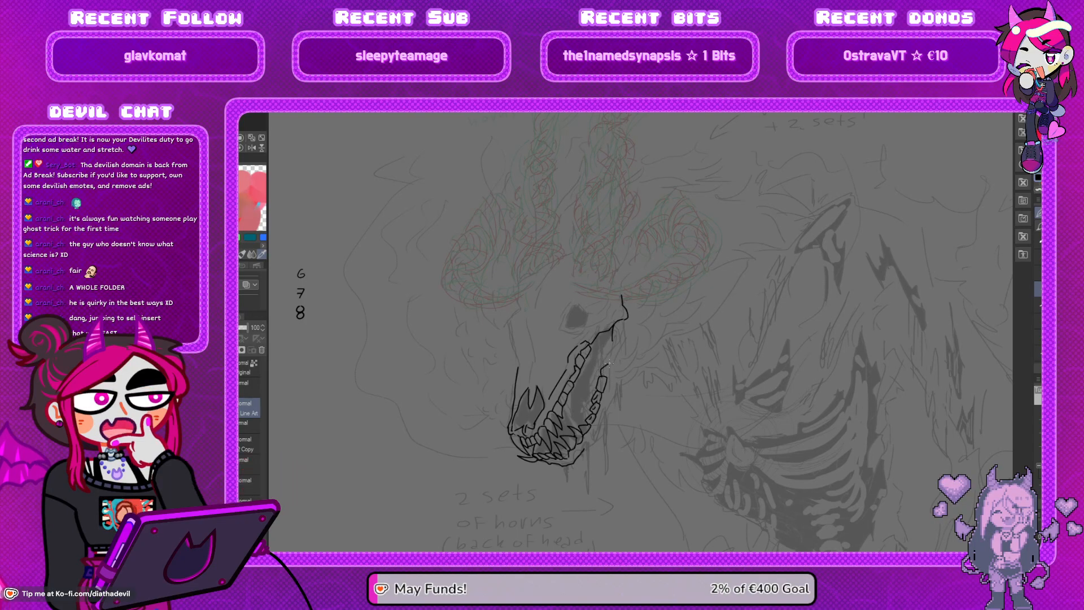
drag(600, 376, 604, 363)
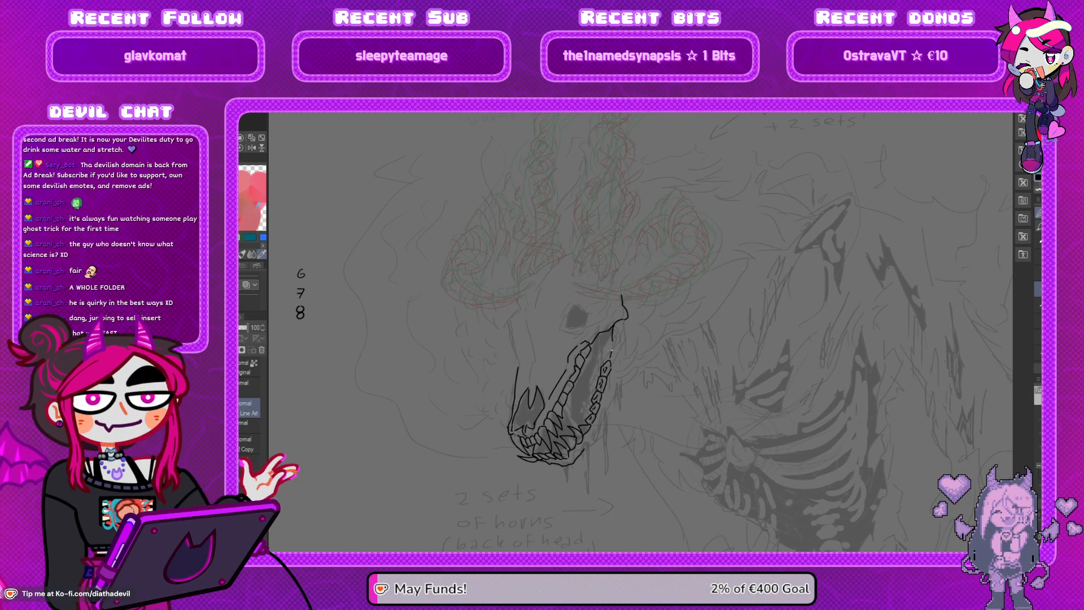
mouse_move(608, 332)
mouse_down()
mouse_move(610, 354)
mouse_move(631, 325)
mouse_up()
key(h)
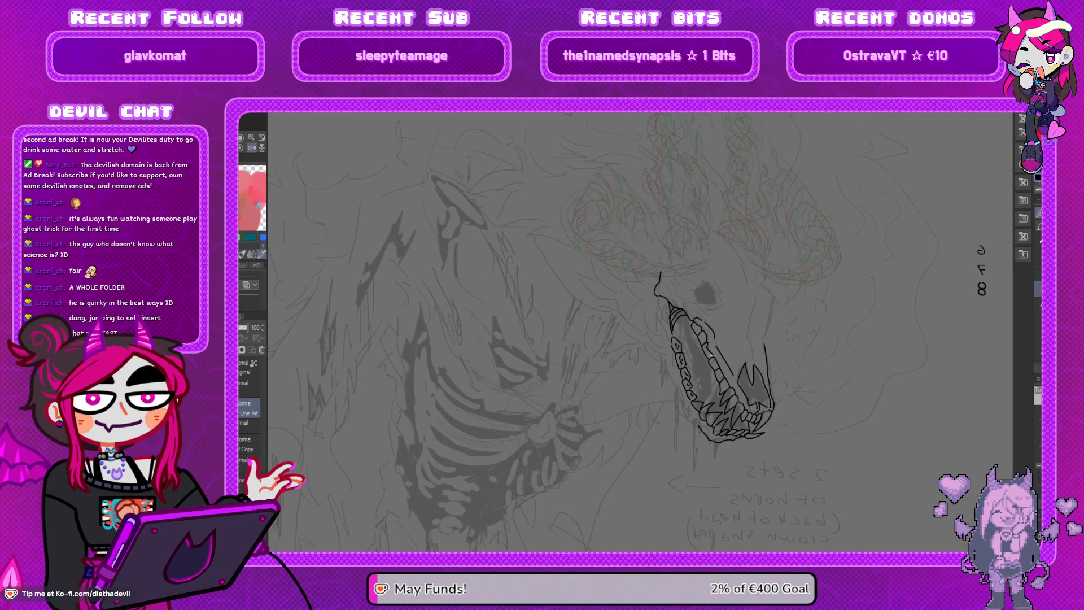
key(h)
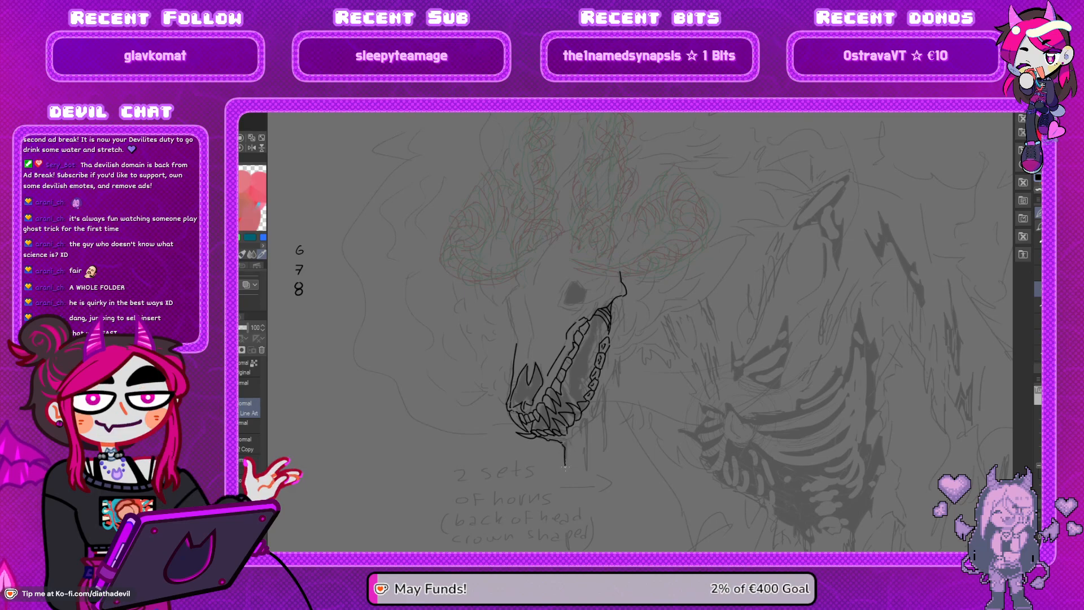
Ink long drips hanging beneath the lower jaw and along its back edge, undoing the stray stroke behind the jaw
drag(566, 447, 566, 469)
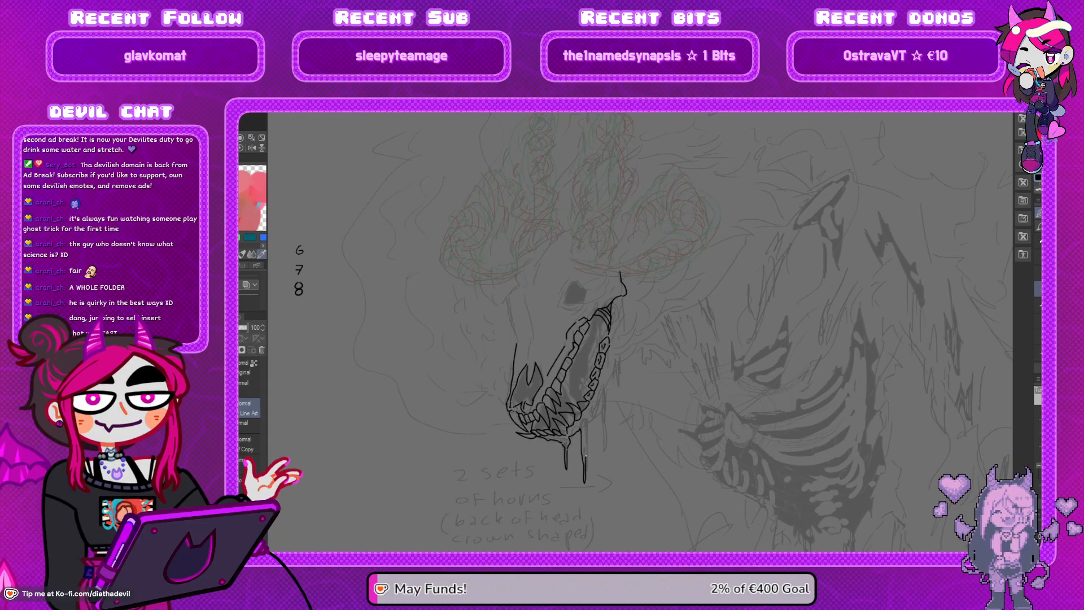
mouse_move(582, 429)
mouse_down()
mouse_move(586, 438)
mouse_move(589, 426)
mouse_up()
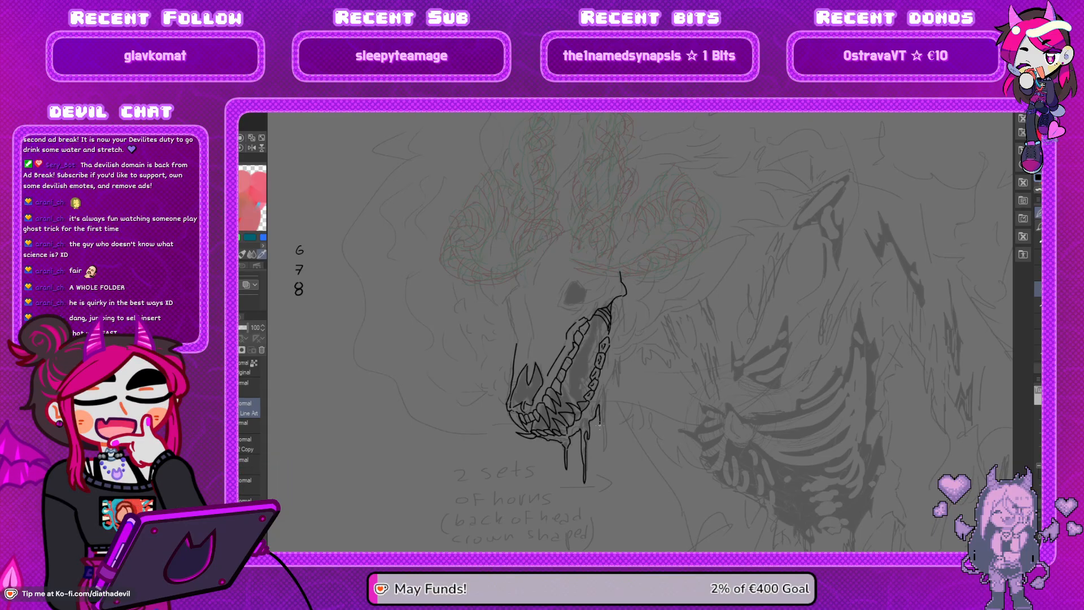
mouse_move(606, 449)
mouse_down()
mouse_move(602, 397)
mouse_move(606, 447)
mouse_move(610, 378)
mouse_move(642, 335)
mouse_move(619, 341)
mouse_up()
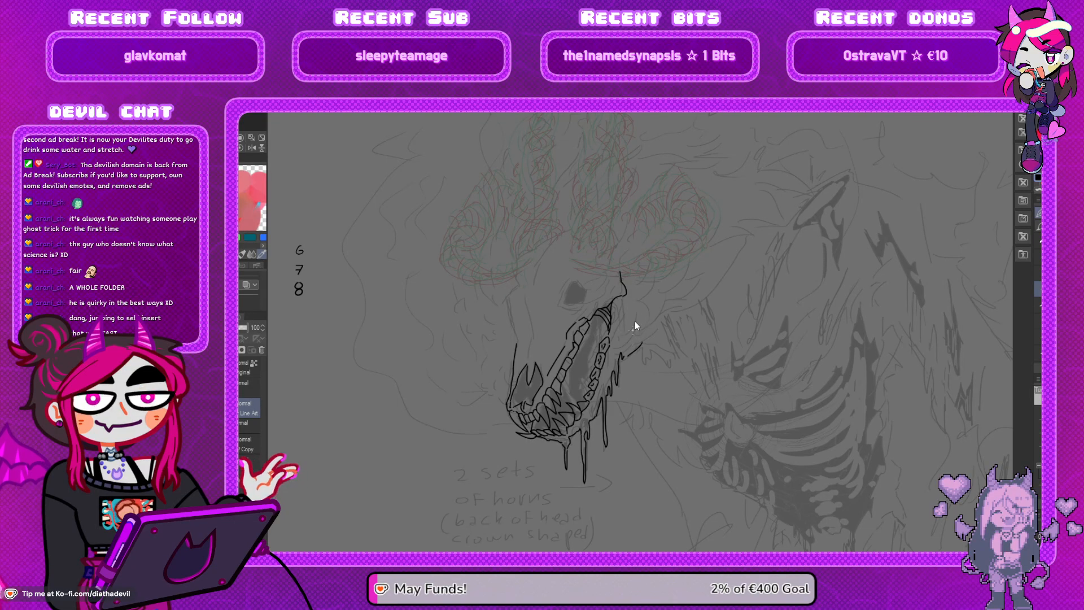
key(ctrl+z)
key(h)
drag(624, 267, 607, 256)
key(h)
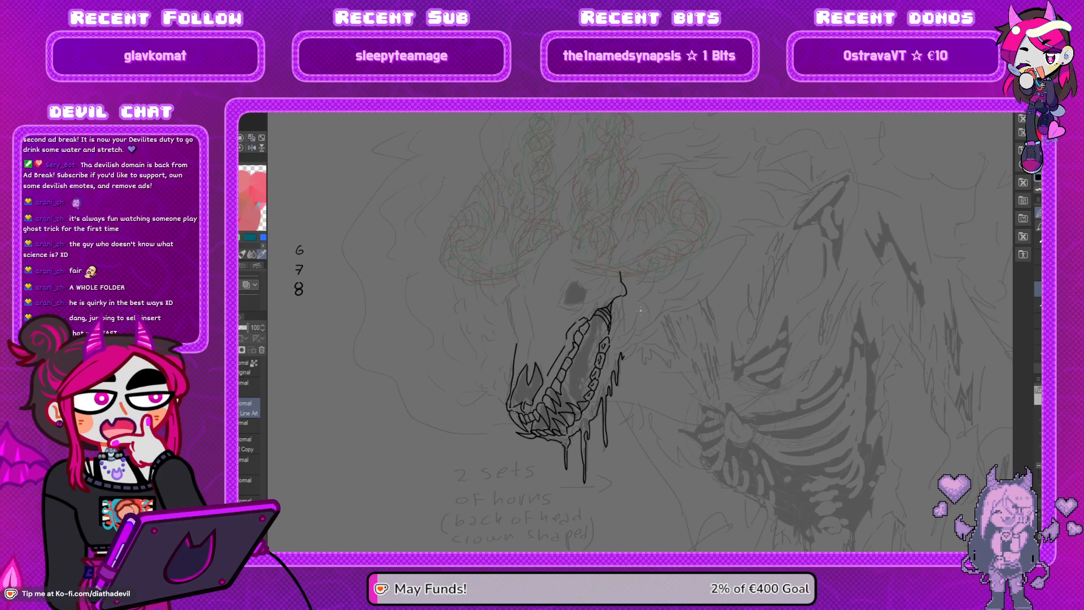
drag(620, 308, 631, 323)
key(ctrl+z)
drag(630, 277, 649, 271)
Ink the skull's front profile from the snout up to the brow, and outline the angular eye socket
mouse_move(516, 343)
mouse_down()
mouse_move(506, 305)
mouse_move(515, 270)
mouse_up()
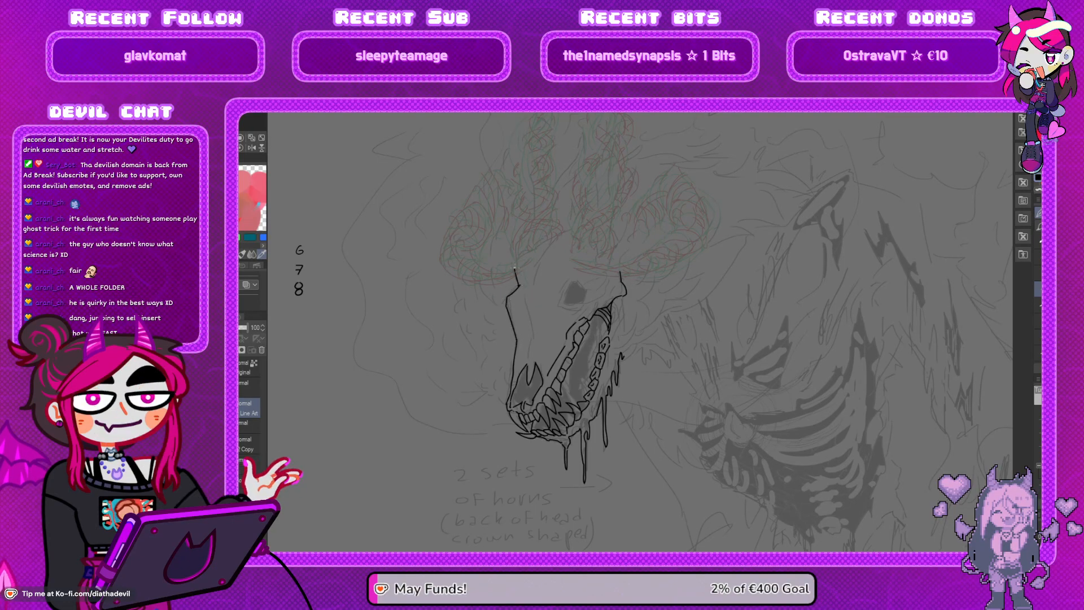
mouse_move(563, 305)
mouse_down()
mouse_move(573, 280)
mouse_move(587, 291)
mouse_move(563, 305)
mouse_up()
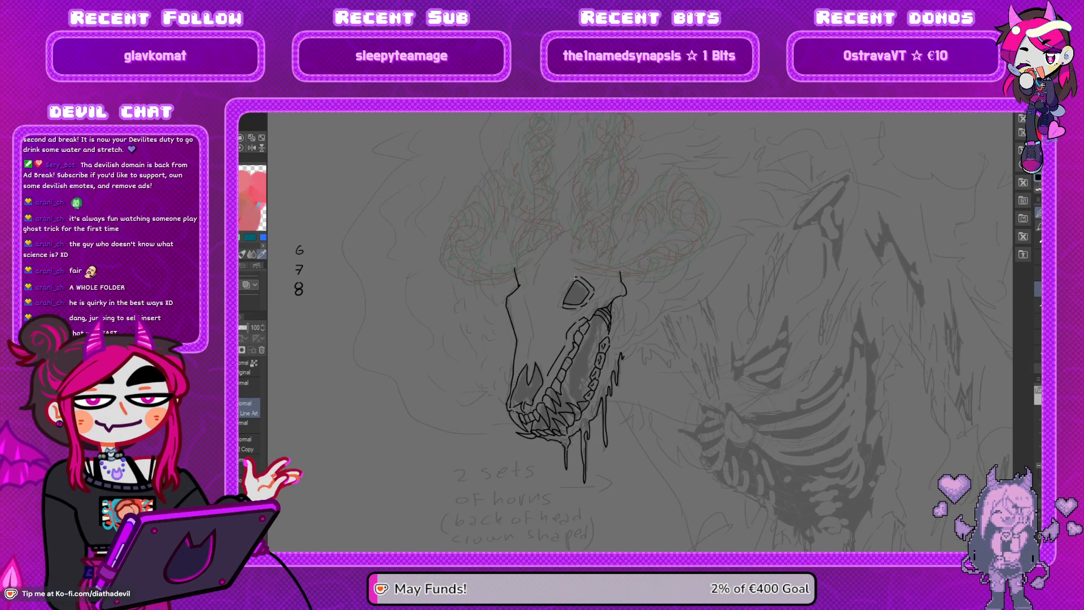
Fill the eye socket with solid black and ink short contour lines around its rim
key(g)
key(g)
click(576, 295)
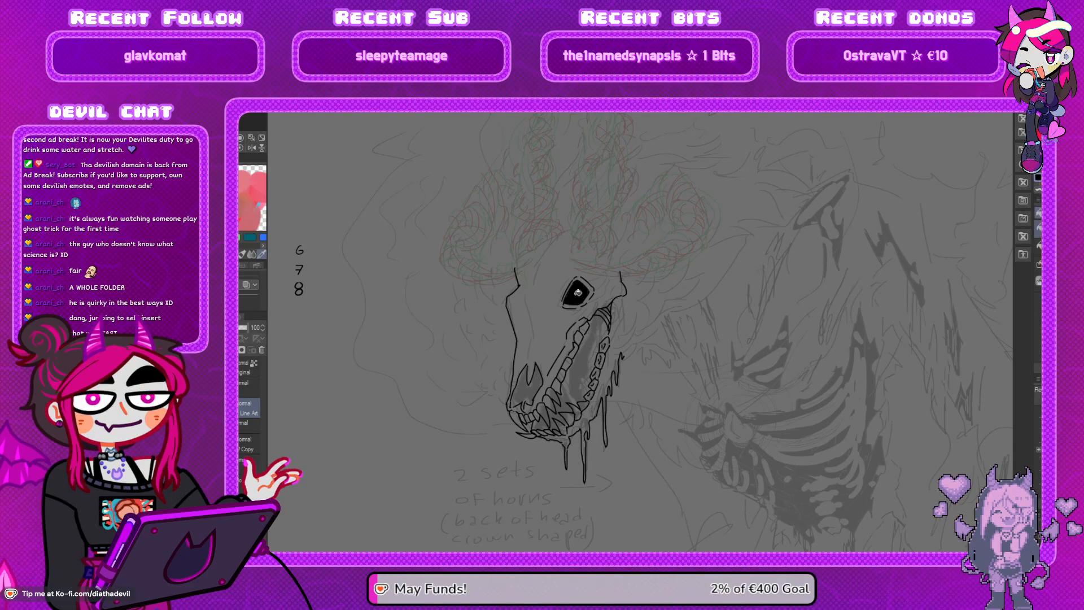
key(p)
mouse_move(568, 284)
mouse_down()
mouse_move(562, 300)
mouse_move(588, 280)
mouse_up()
key(ctrl+z)
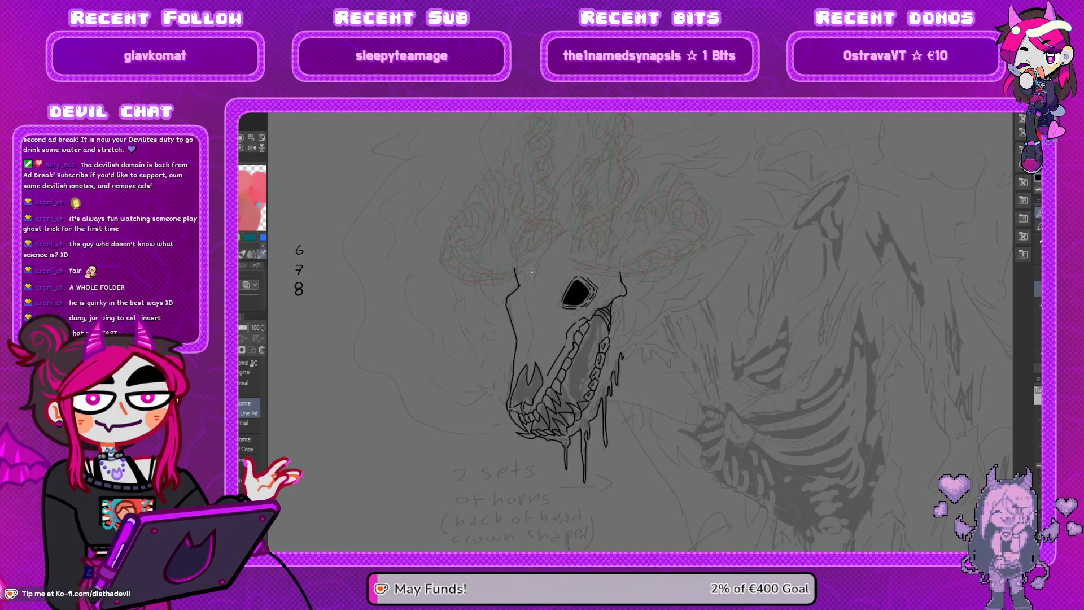
Ink the forehead line from beneath the horns and the ridge running down the snout to the nostril
drag(563, 233, 536, 266)
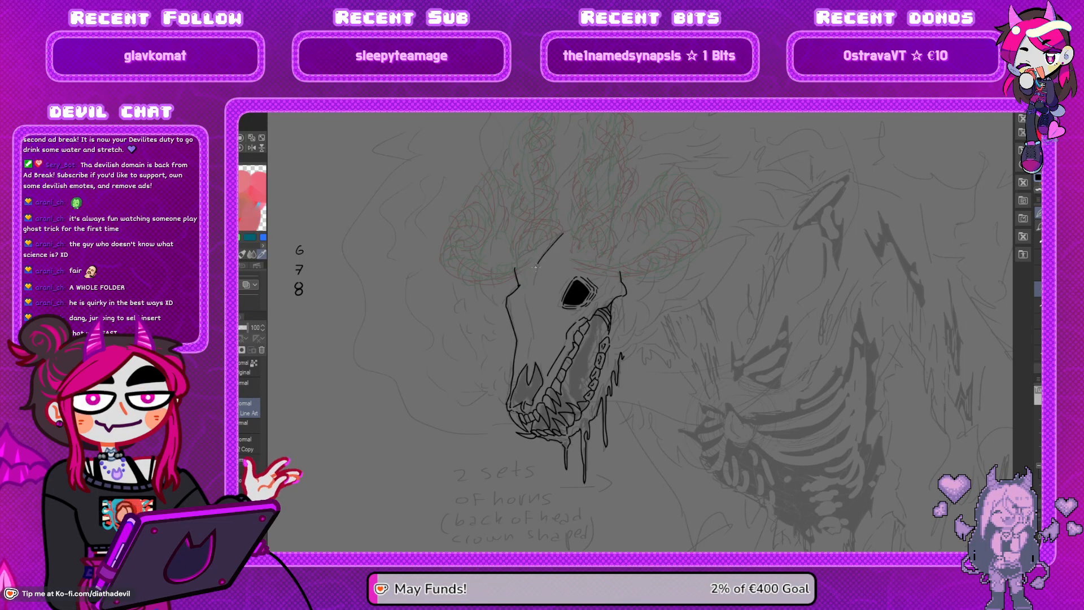
key(ctrl+z)
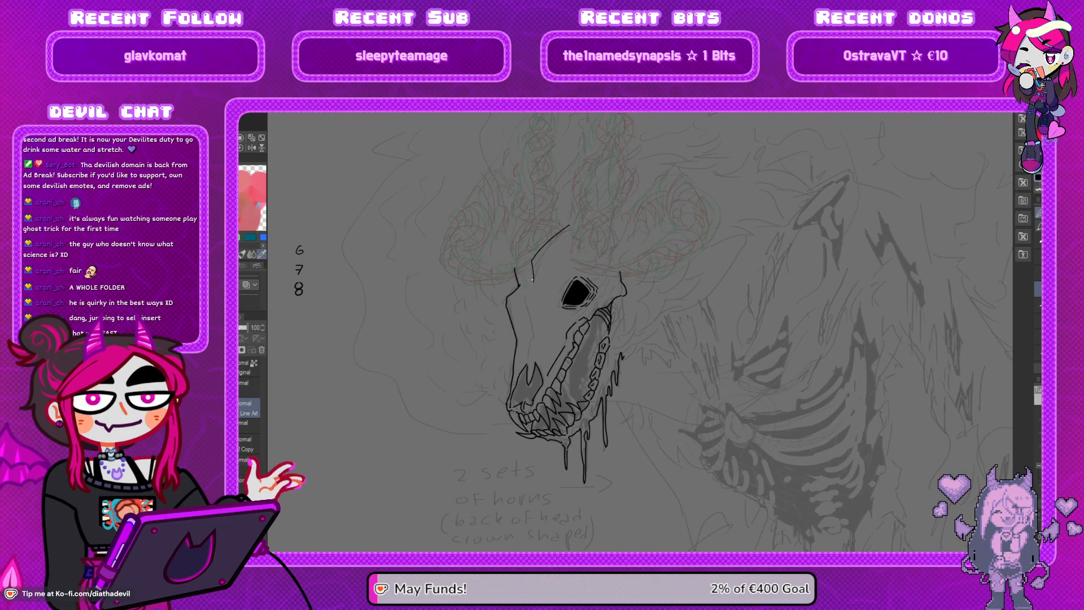
mouse_move(533, 280)
mouse_down()
mouse_move(523, 295)
mouse_move(531, 378)
mouse_up()
key(ctrl+z)
key(h)
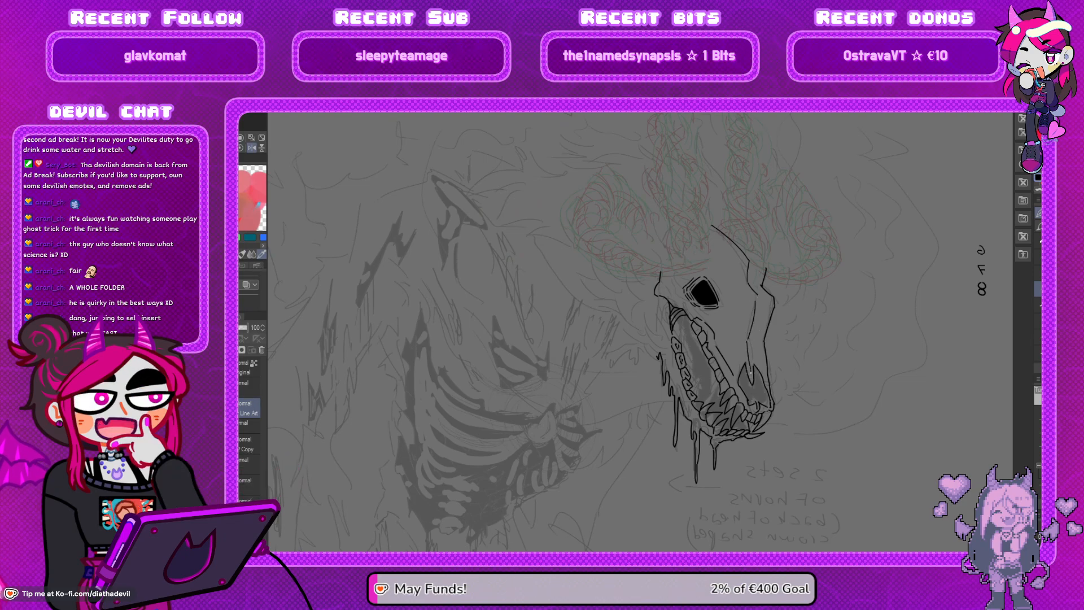
key(h)
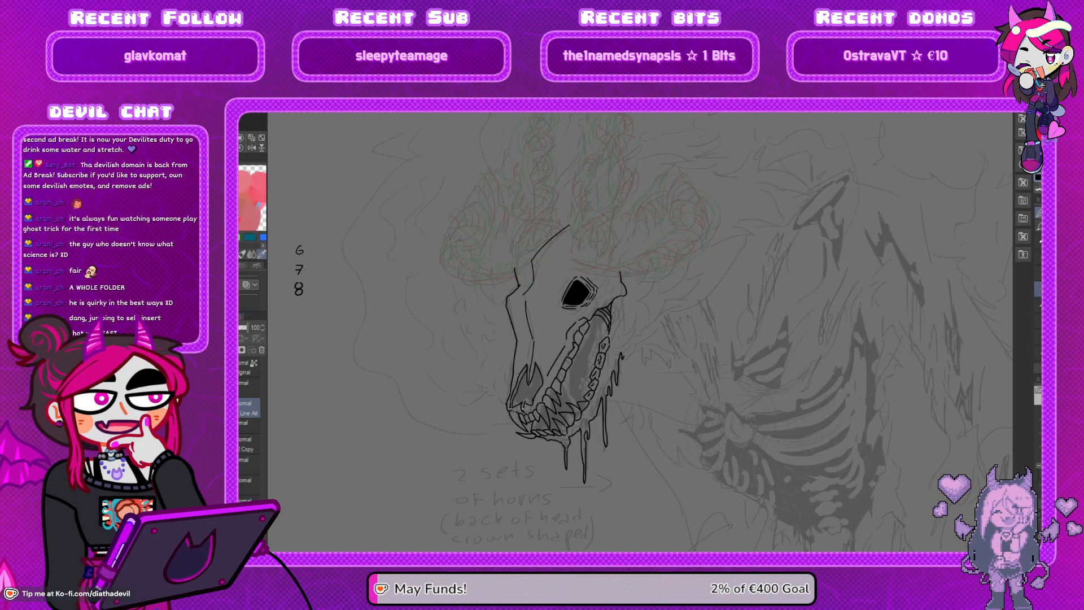
Fill the nostril cavity with solid black and mirror the canvas to check the skull
key(g)
click(529, 392)
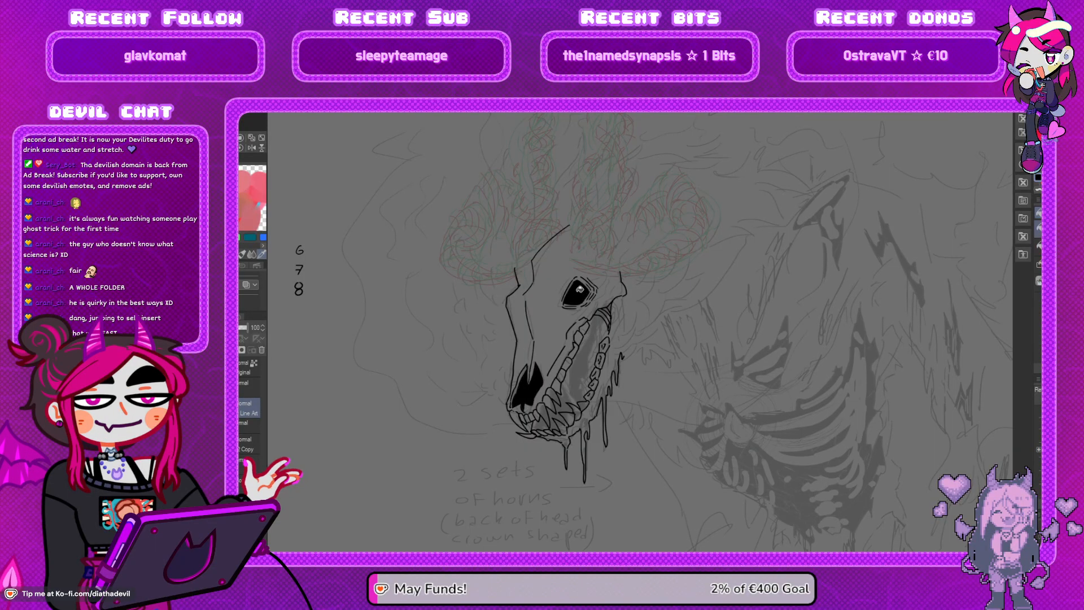
key(p)
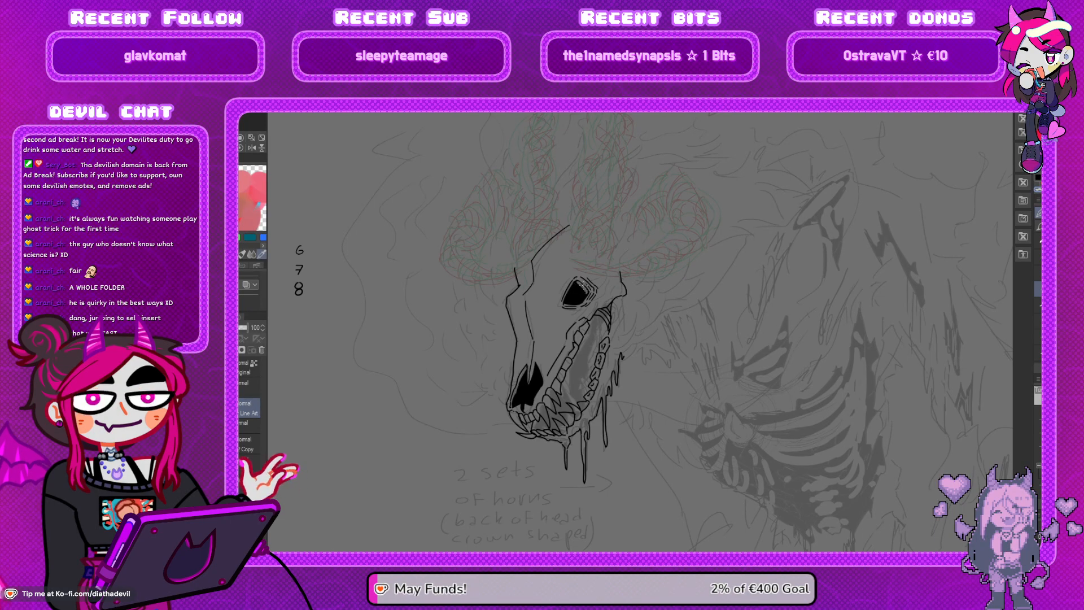
key(h)
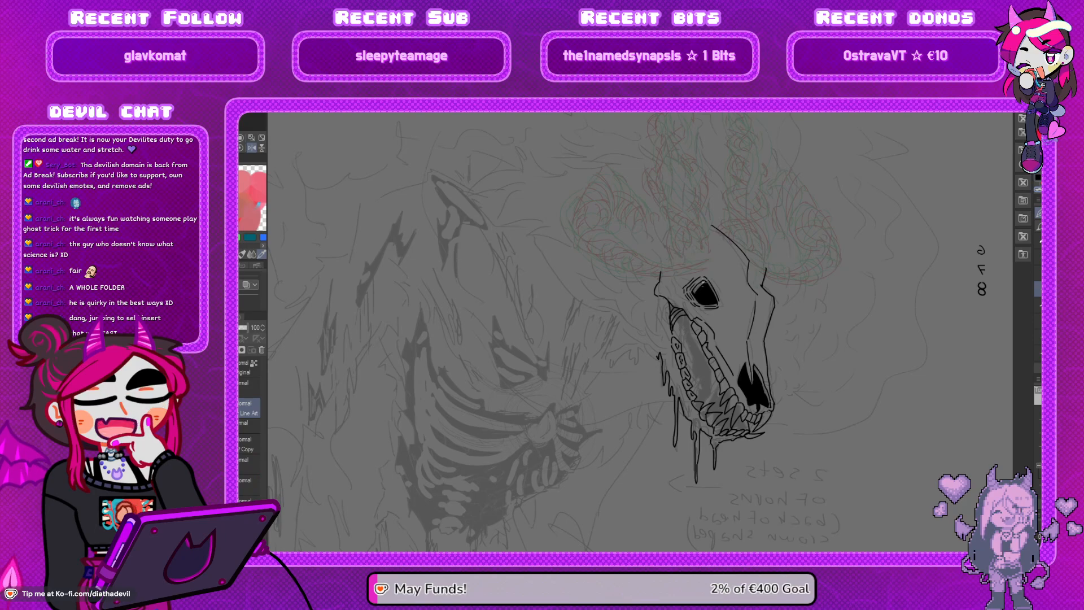
Ink the back edge of the skull's cheek down to the throat, with the first pointed fur tufts behind the jaw
key(h)
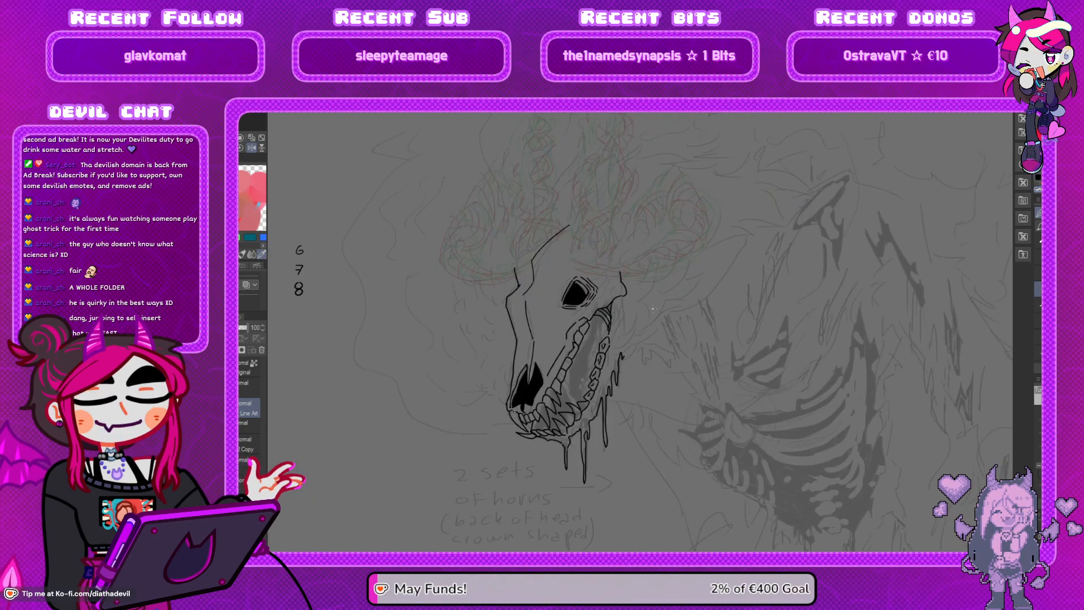
drag(600, 368, 579, 348)
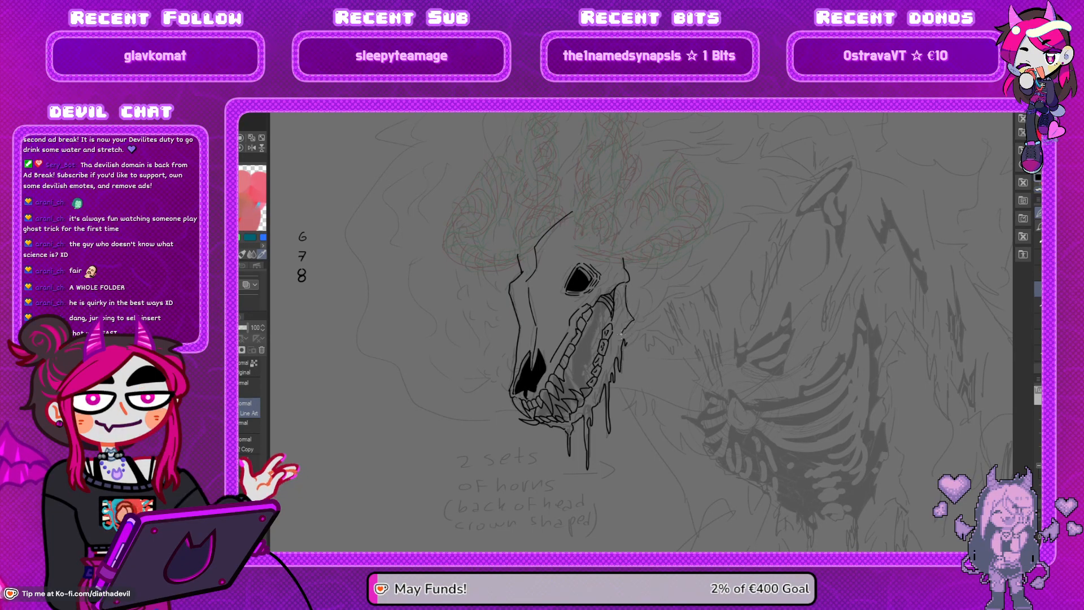
mouse_move(634, 329)
mouse_down()
mouse_move(624, 343)
mouse_move(637, 357)
mouse_up()
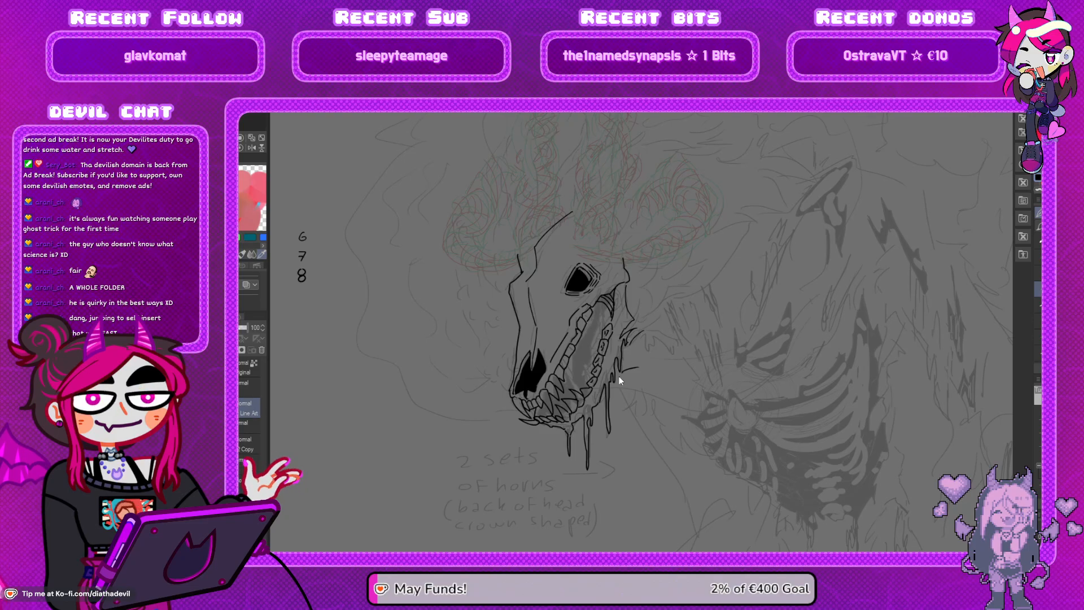
key(ctrl+z)
key(h)
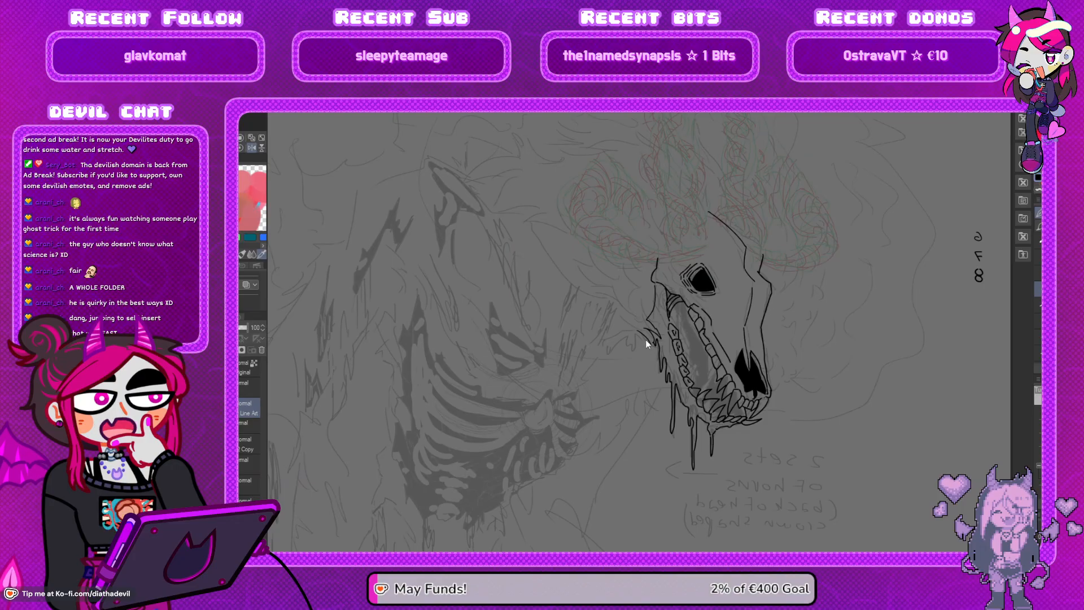
drag(638, 336, 647, 348)
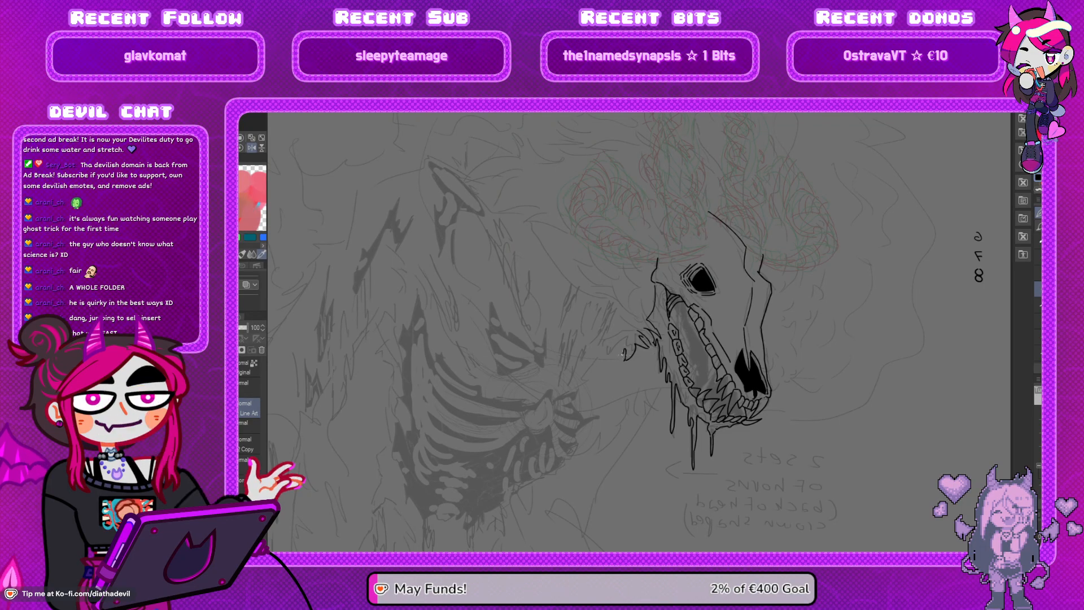
key(h)
drag(677, 337, 609, 333)
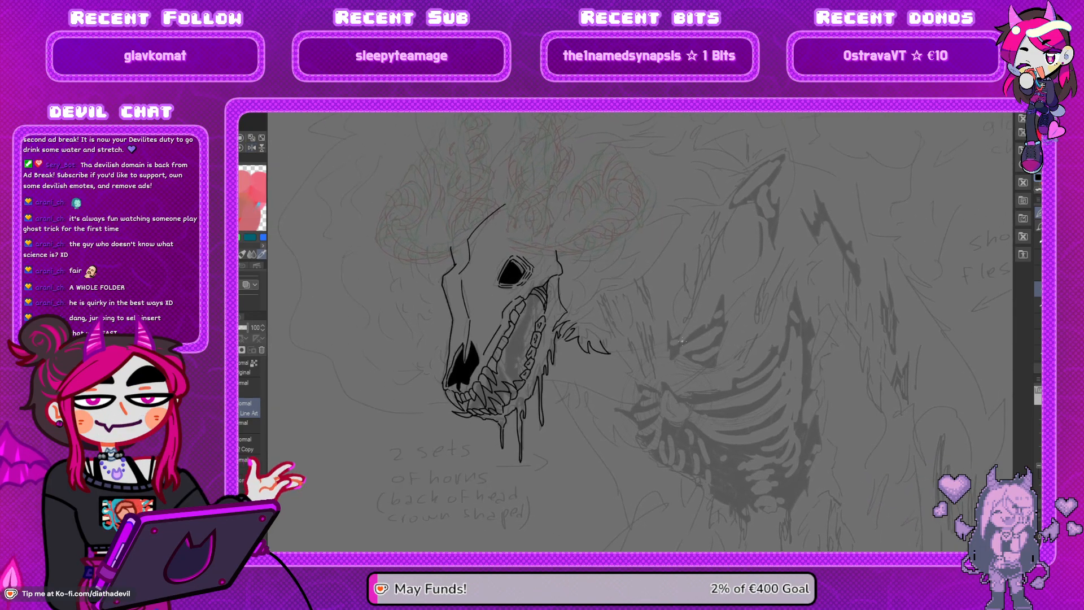
Outline the jagged torn patch above the ribs and ink the fur fringe from the throat up along the neck
mouse_move(676, 360)
mouse_down()
mouse_move(666, 317)
mouse_move(676, 336)
mouse_move(689, 328)
mouse_move(682, 342)
mouse_move(712, 324)
mouse_move(723, 292)
mouse_move(723, 340)
mouse_up()
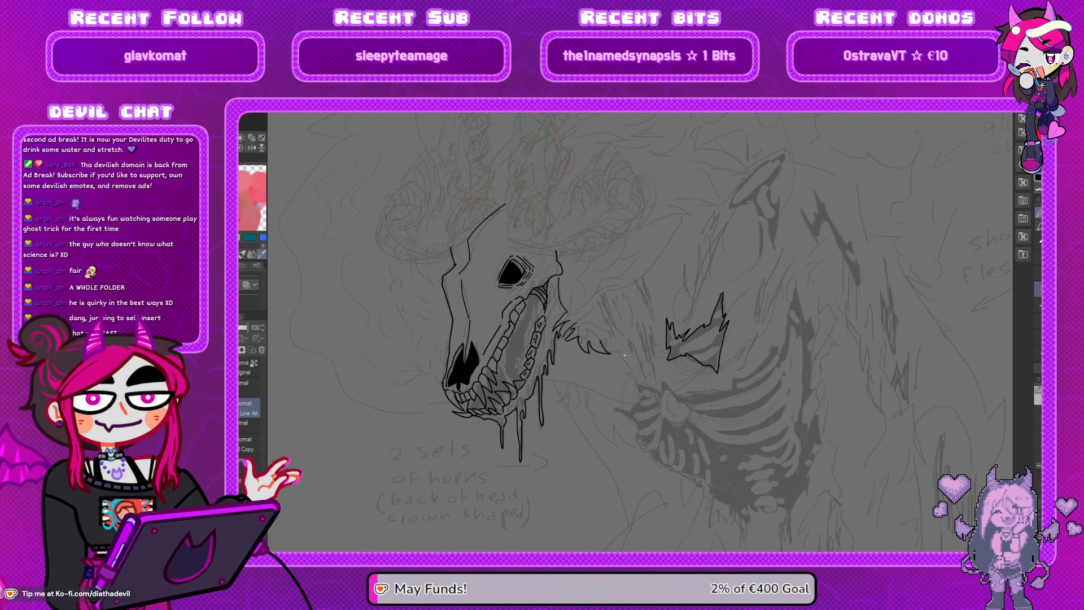
drag(602, 319, 599, 295)
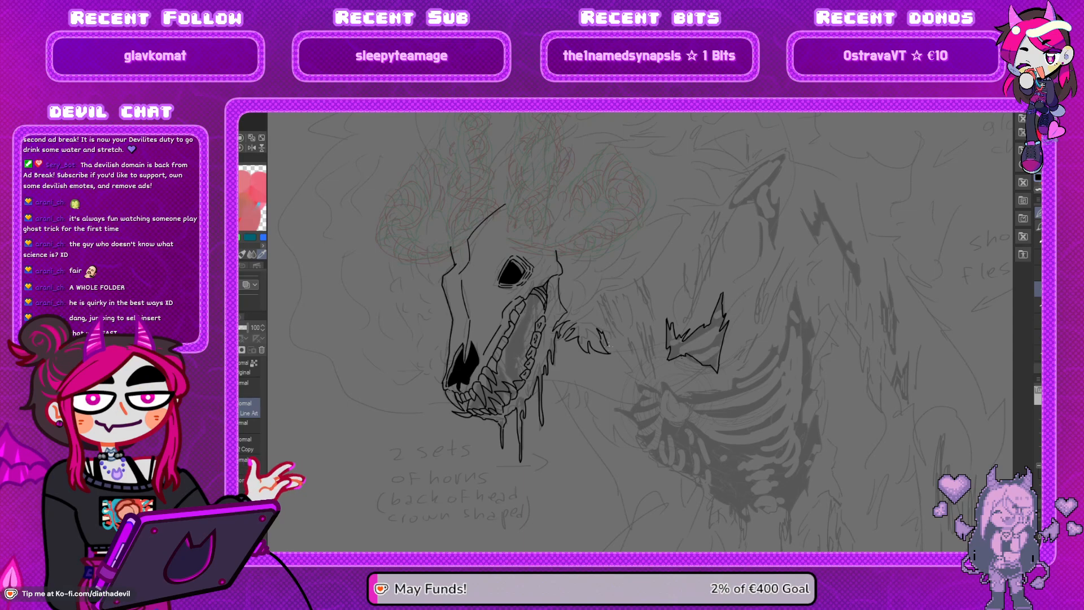
drag(606, 354, 606, 366)
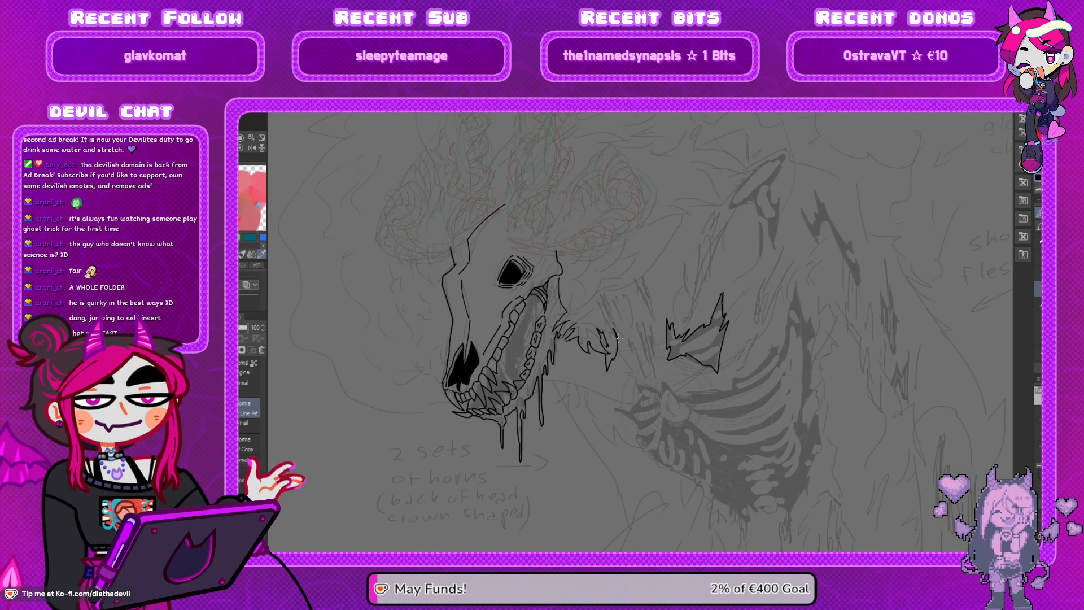
drag(635, 298, 660, 285)
mouse_move(683, 237)
mouse_down()
mouse_move(670, 206)
mouse_move(701, 200)
mouse_up()
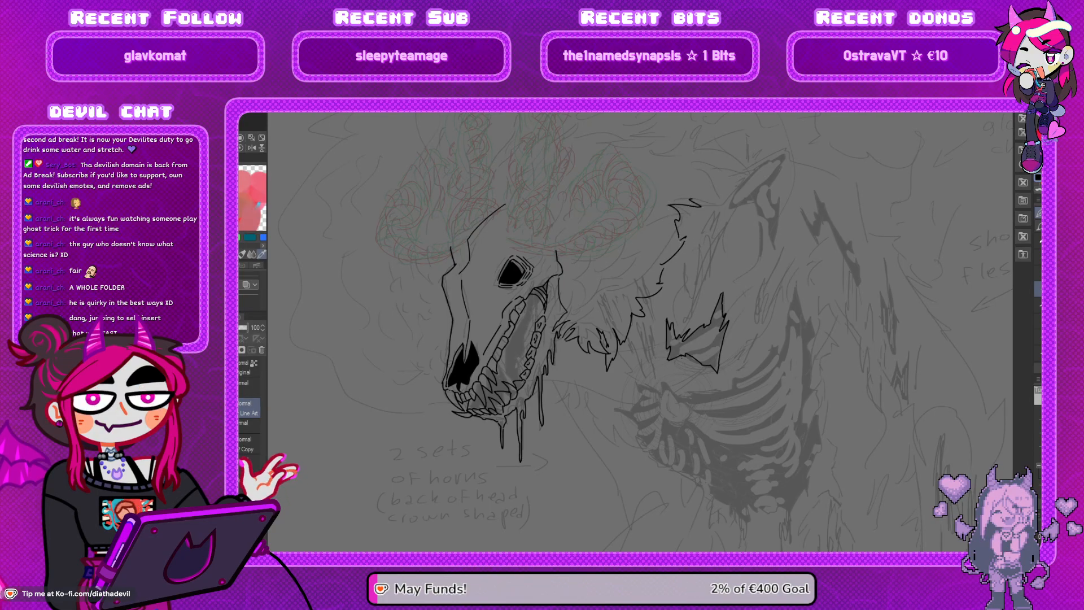
drag(610, 368, 615, 338)
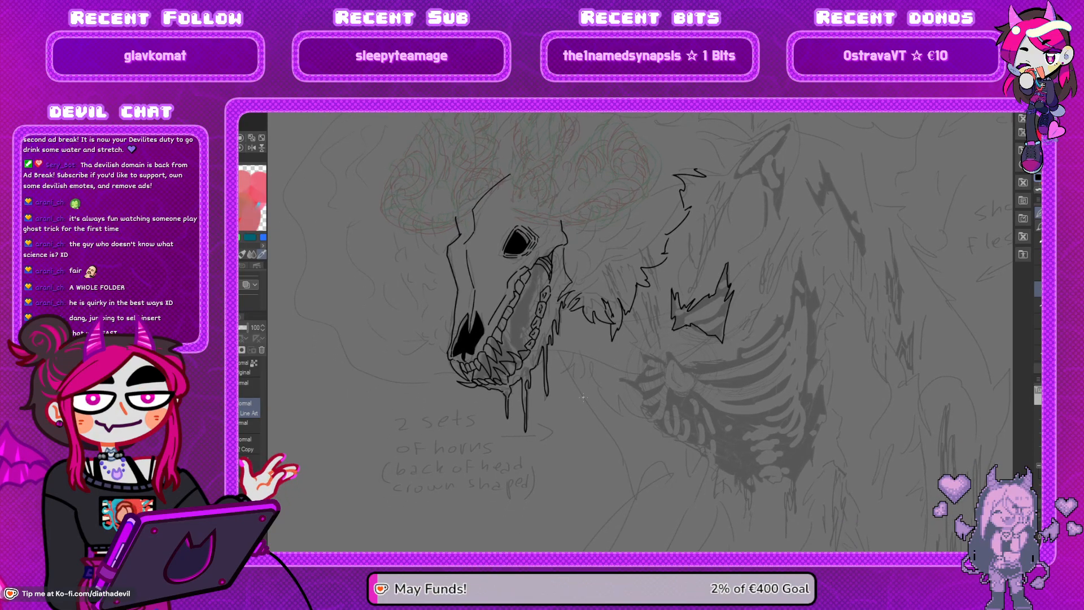
key(h)
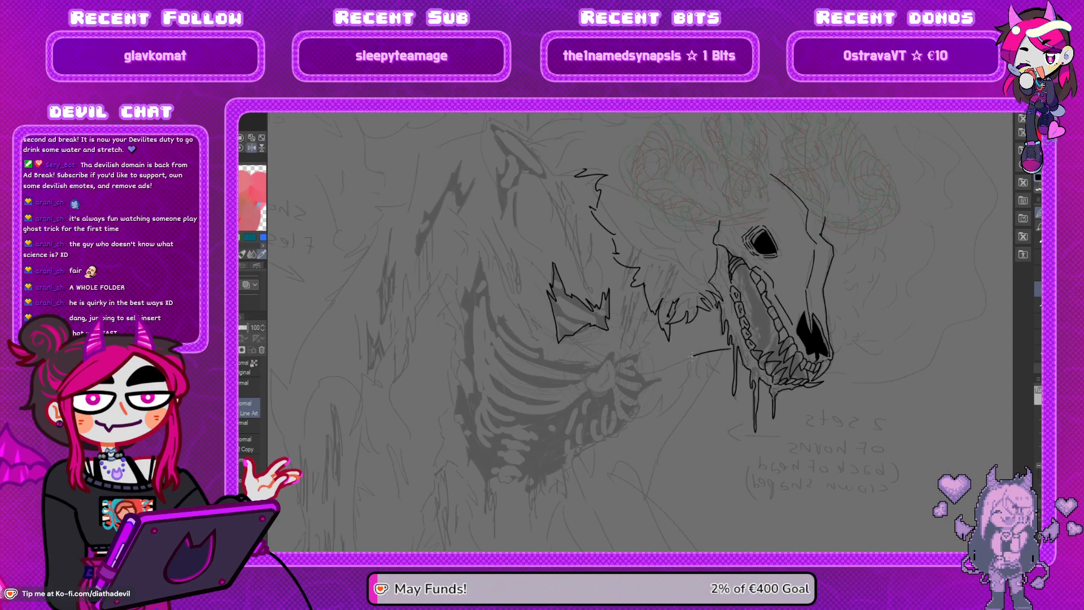
drag(653, 371, 640, 374)
key(ctrl+z)
drag(656, 313, 640, 345)
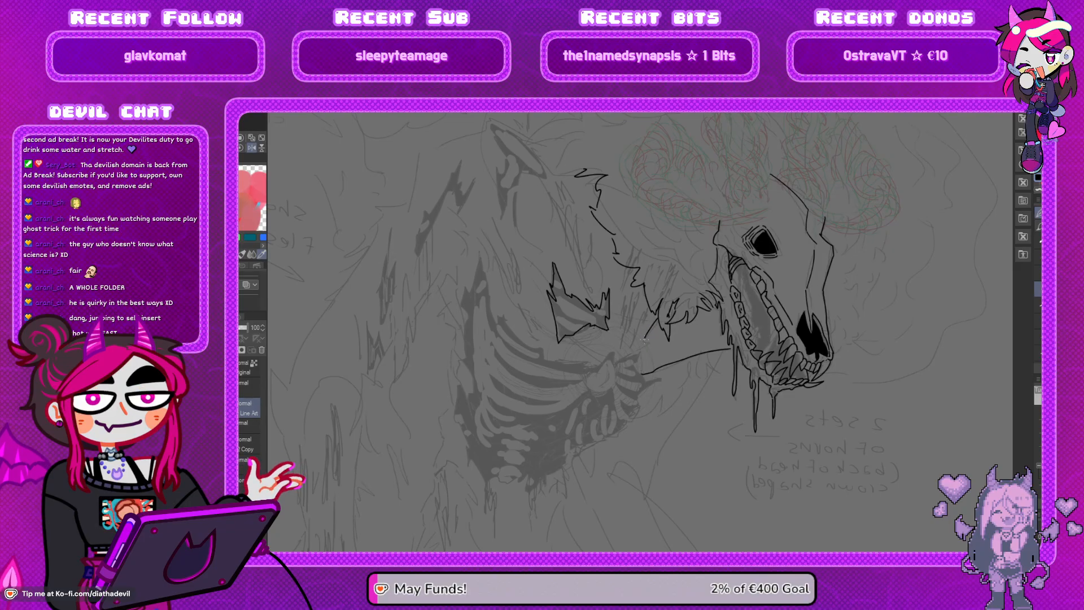
key(ctrl+z)
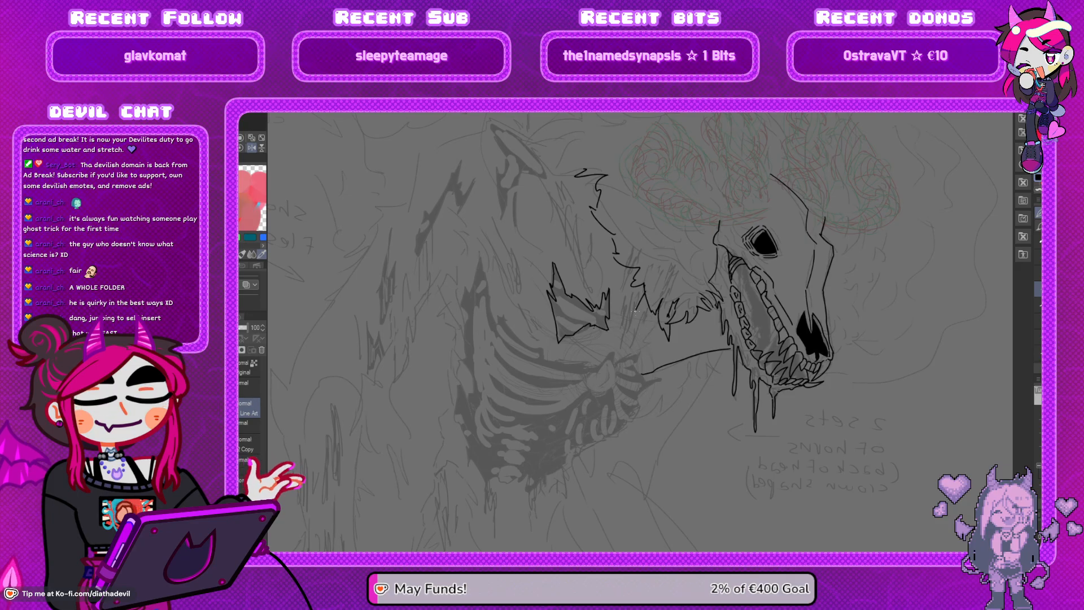
key(h)
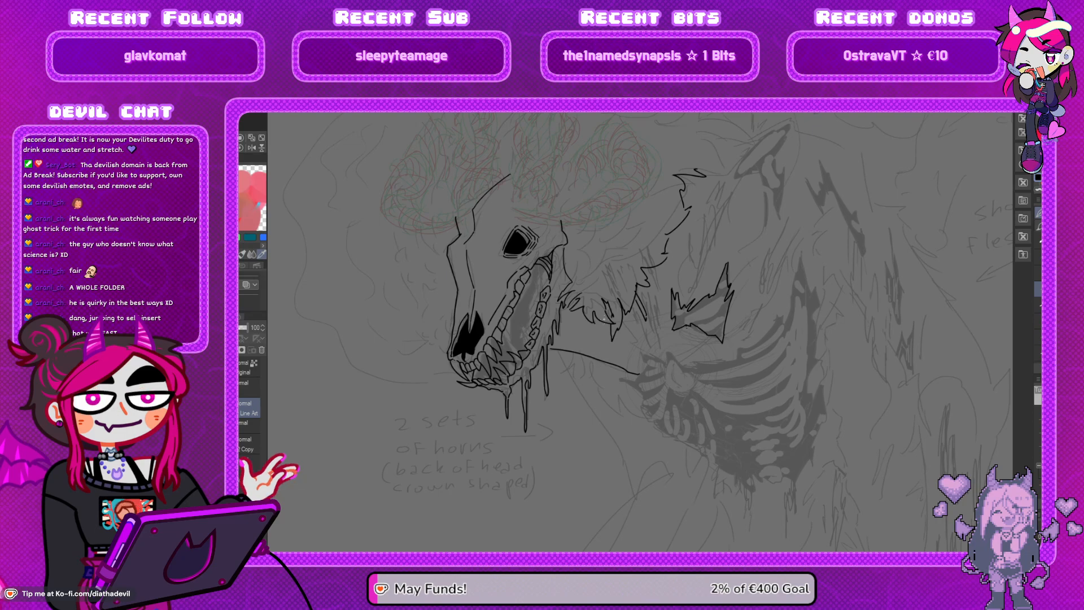
key(ctrl+z)
mouse_move(640, 375)
mouse_down()
mouse_move(595, 357)
mouse_move(648, 372)
mouse_move(553, 350)
mouse_up()
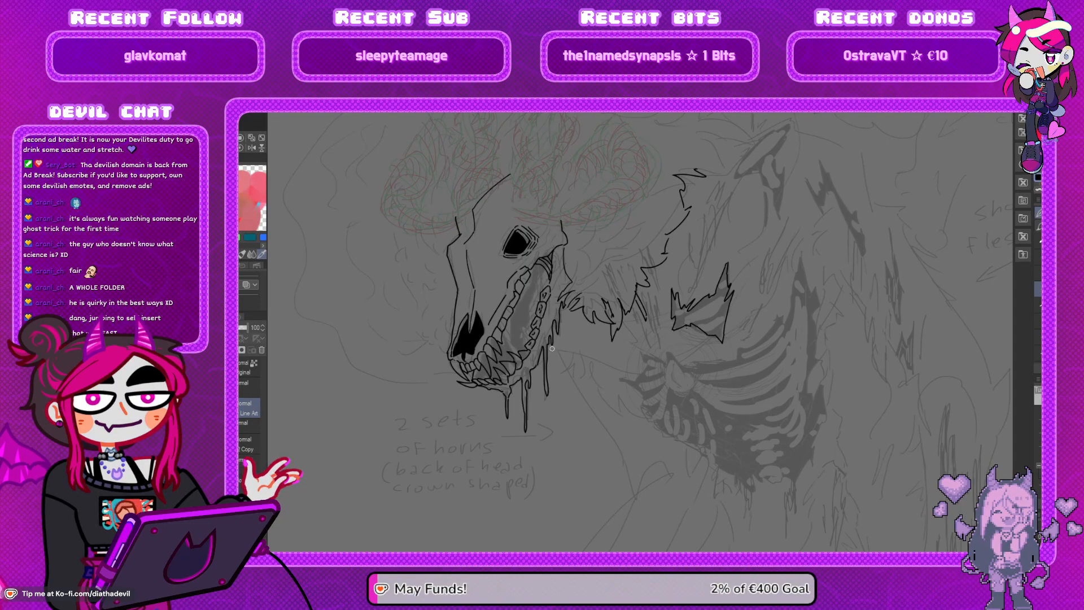
Ink a short curved line below the back of the jaw and add a new layer above the Line Art layer
drag(553, 349, 568, 384)
mouse_move(644, 334)
mouse_down()
mouse_move(646, 346)
mouse_move(616, 294)
mouse_up()
drag(616, 294, 701, 414)
scroll(604, 318, up, 2)
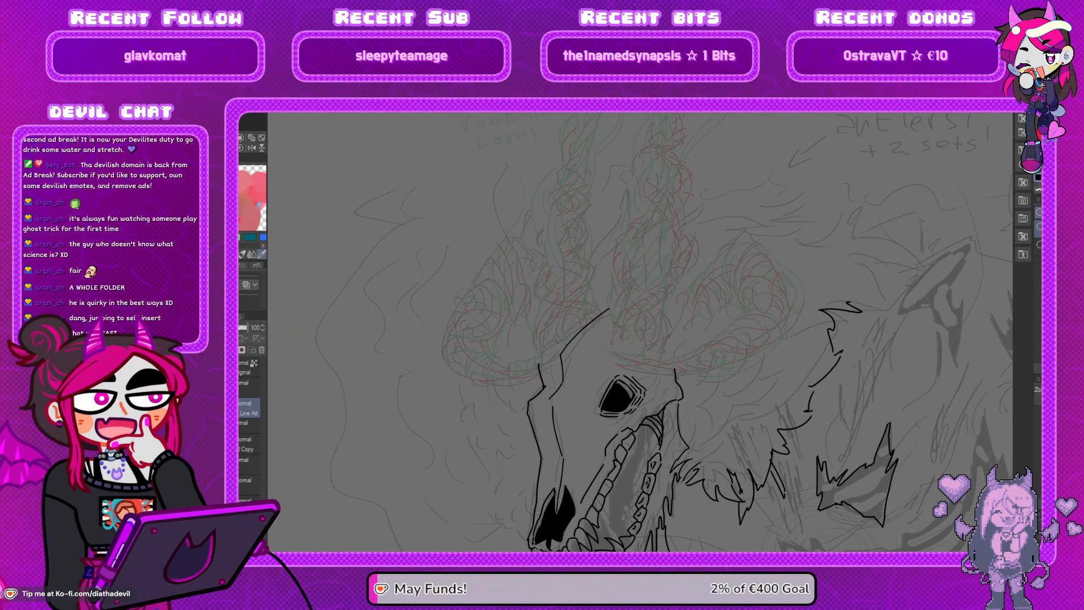
mouse_move(651, 329)
mouse_down()
mouse_move(633, 322)
mouse_move(645, 344)
mouse_up()
mouse_move(560, 328)
mouse_down()
mouse_move(554, 372)
mouse_move(559, 362)
mouse_up()
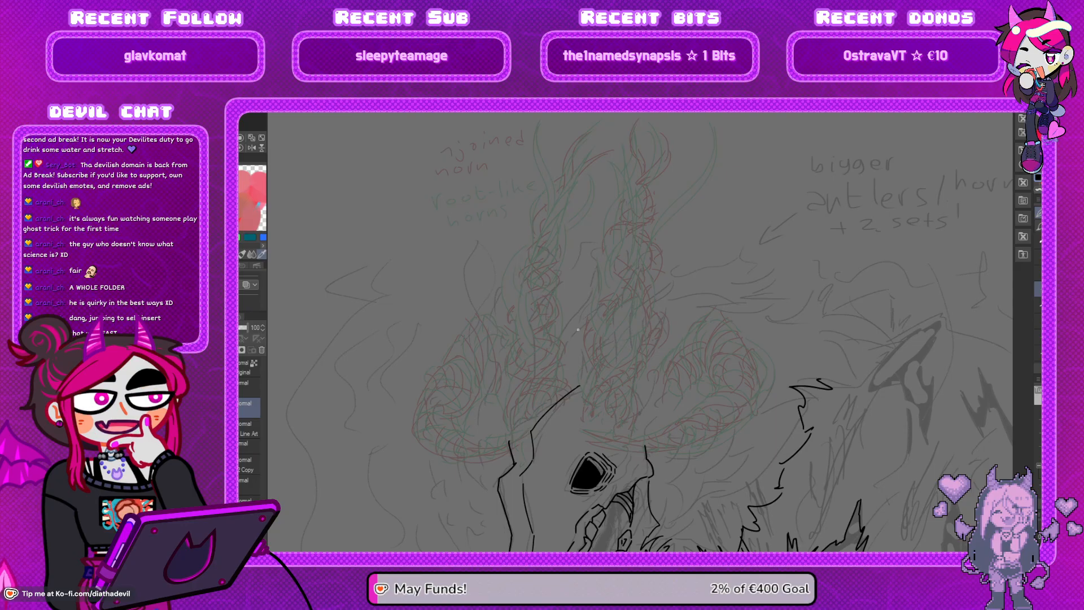
drag(765, 326, 692, 160)
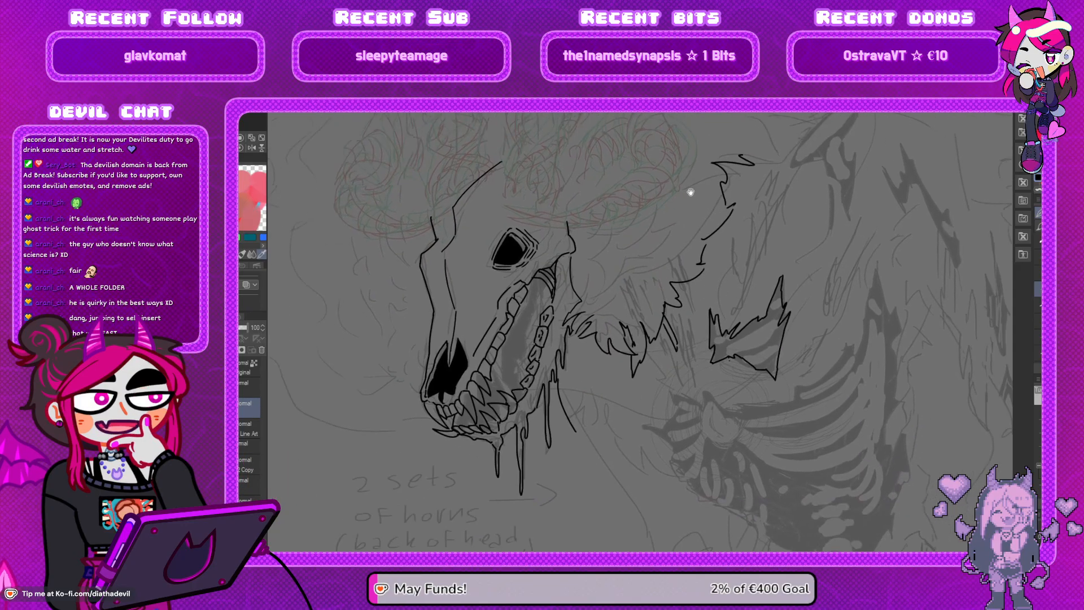
drag(719, 252, 692, 314)
scroll(621, 238, up, 3)
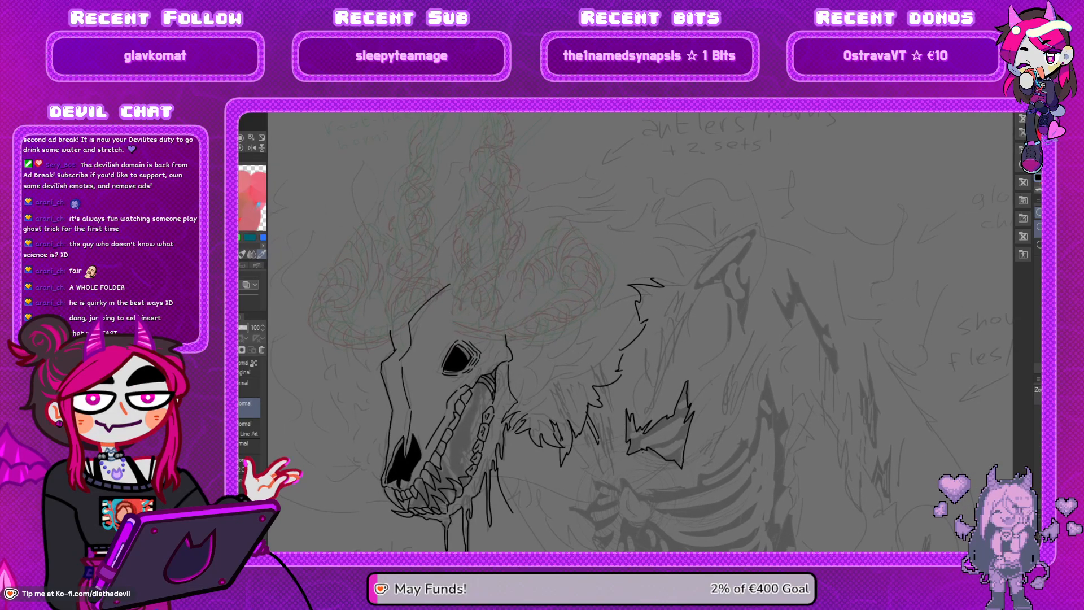
Ink the top contour of the shaggy mane, starting behind the horns, with curved pointed tufts
drag(626, 256, 636, 270)
key(h)
mouse_move(671, 224)
mouse_down()
mouse_move(659, 226)
mouse_move(709, 203)
mouse_move(741, 204)
mouse_up()
key(ctrl+z)
key(ctrl+z)
key(ctrl+z)
mouse_move(694, 176)
mouse_down()
mouse_move(734, 203)
mouse_move(694, 194)
mouse_up()
drag(701, 196, 629, 190)
Ink long pointed tufts around the nape, joining the top of the mane to the fur along the neck
mouse_move(629, 191)
mouse_down()
mouse_move(654, 187)
mouse_move(600, 192)
mouse_move(617, 213)
mouse_move(592, 210)
mouse_move(571, 233)
mouse_move(548, 237)
mouse_up()
drag(575, 246, 535, 272)
key(ctrl+z)
key(ctrl+z)
key(ctrl+z)
mouse_move(534, 272)
mouse_down()
mouse_move(553, 257)
mouse_move(547, 264)
mouse_move(602, 256)
mouse_move(577, 289)
mouse_move(569, 260)
mouse_move(602, 258)
mouse_move(596, 291)
mouse_up()
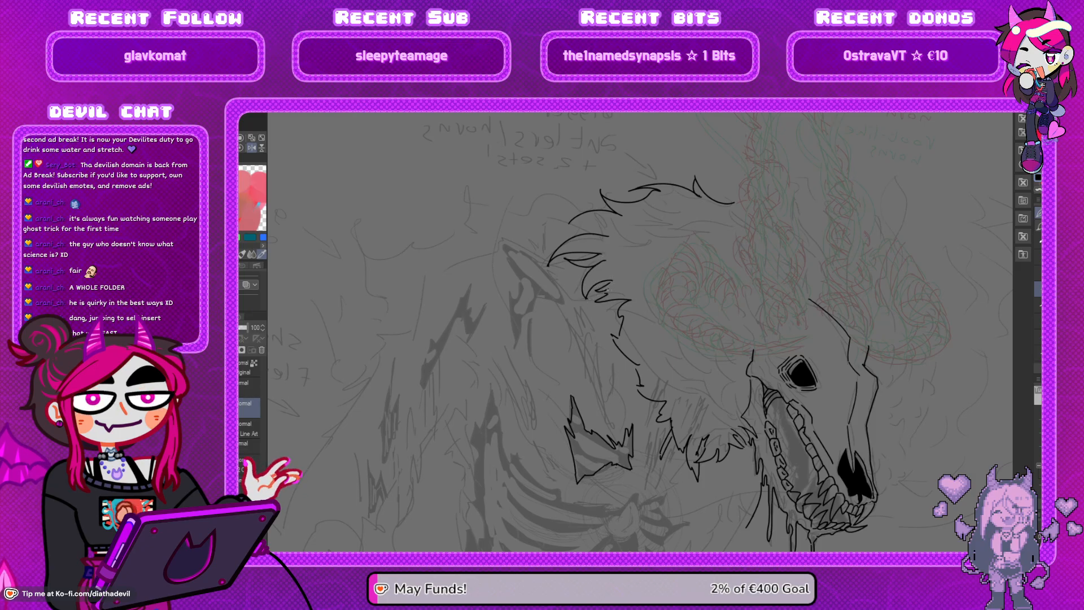
mouse_move(568, 227)
mouse_down()
mouse_move(585, 221)
mouse_move(607, 236)
mouse_up()
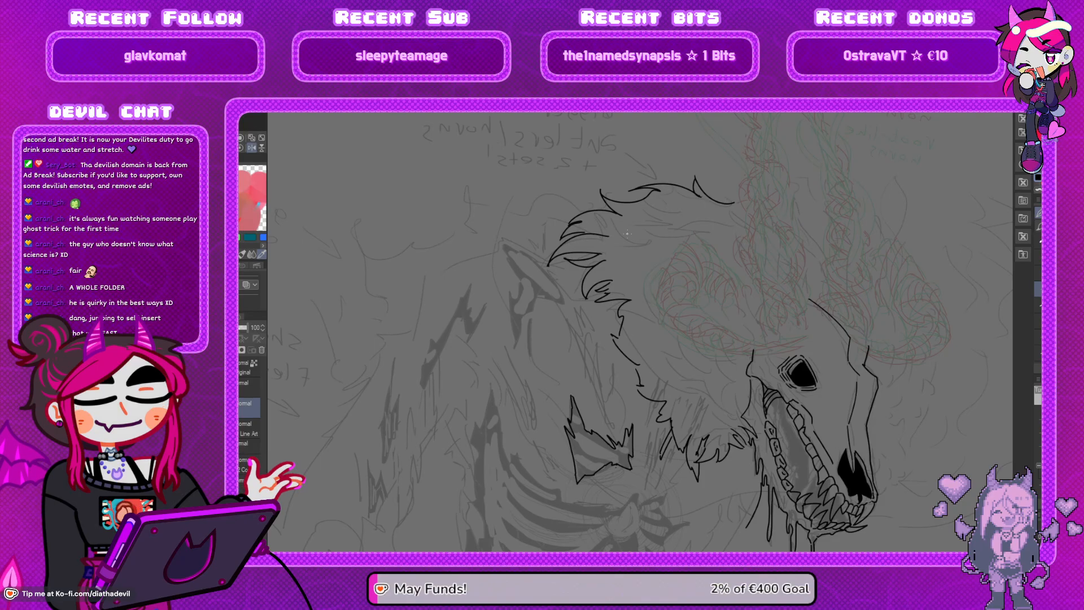
Ink the bumpy spine and shoulder contour running from the mane down to the upper arm
key(h)
drag(675, 249, 687, 242)
drag(740, 280, 688, 224)
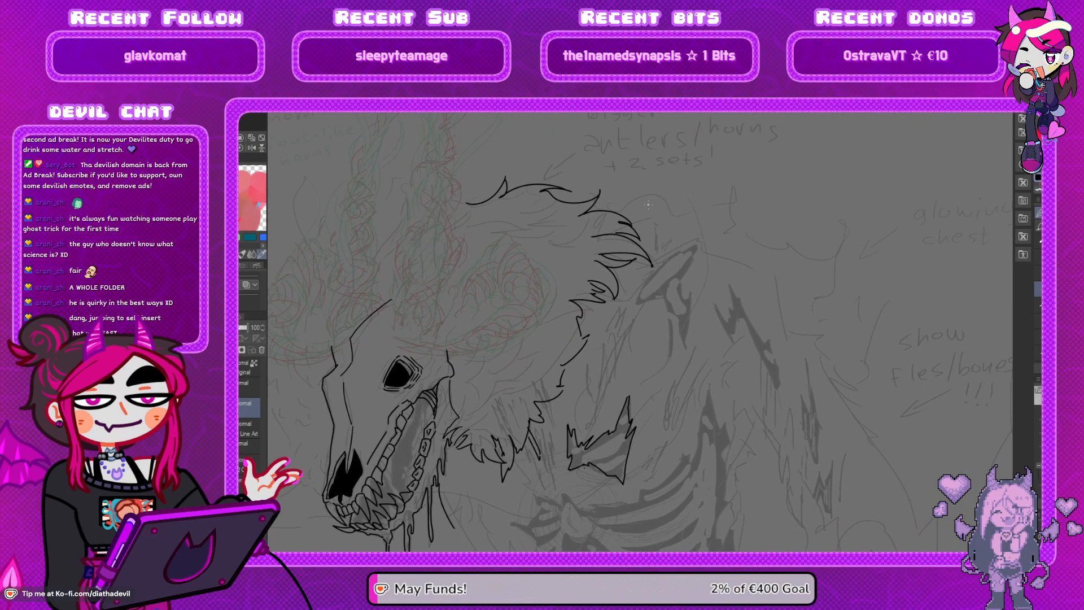
key(h)
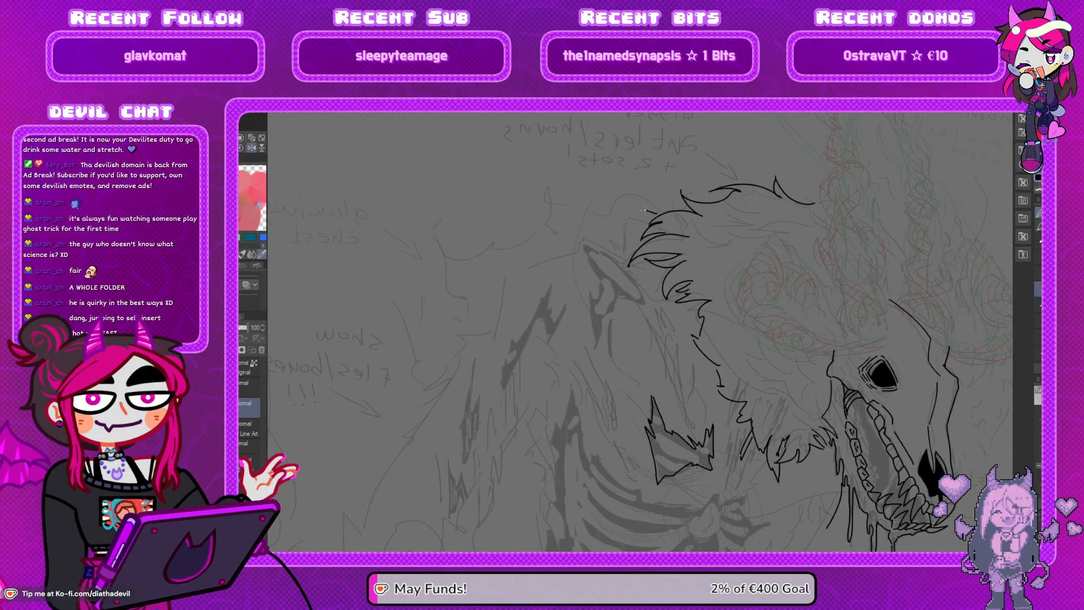
key(ctrl+z)
drag(659, 215, 512, 277)
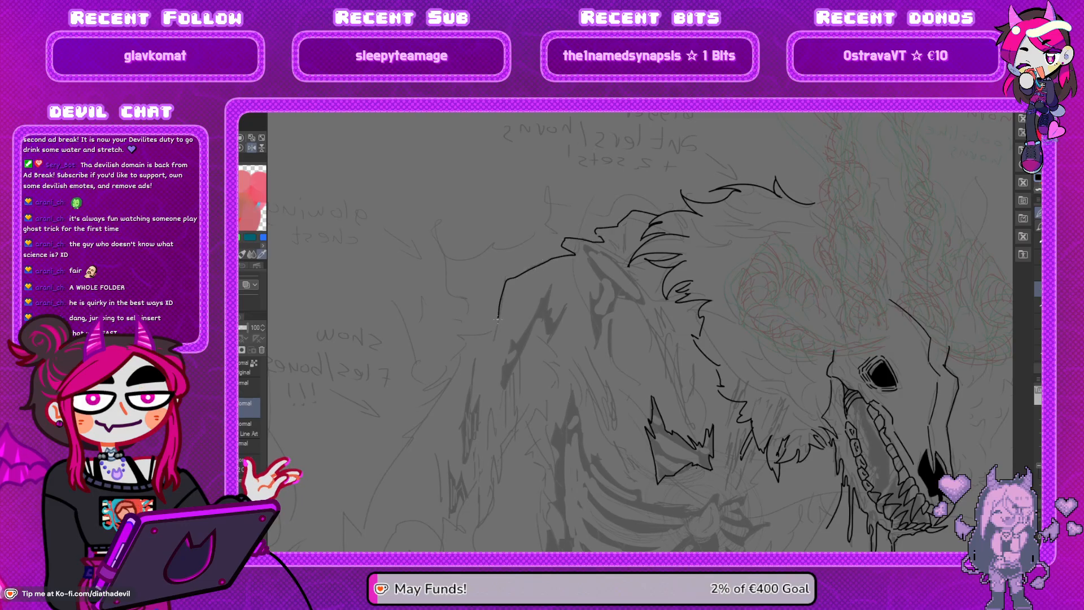
drag(492, 337, 496, 356)
Ink the ragged fur clumps hanging from the shoulder along the outer edge of the upper arm
key(h)
mouse_move(701, 360)
mouse_down()
mouse_move(671, 253)
mouse_move(653, 285)
mouse_move(643, 282)
mouse_up()
key(h)
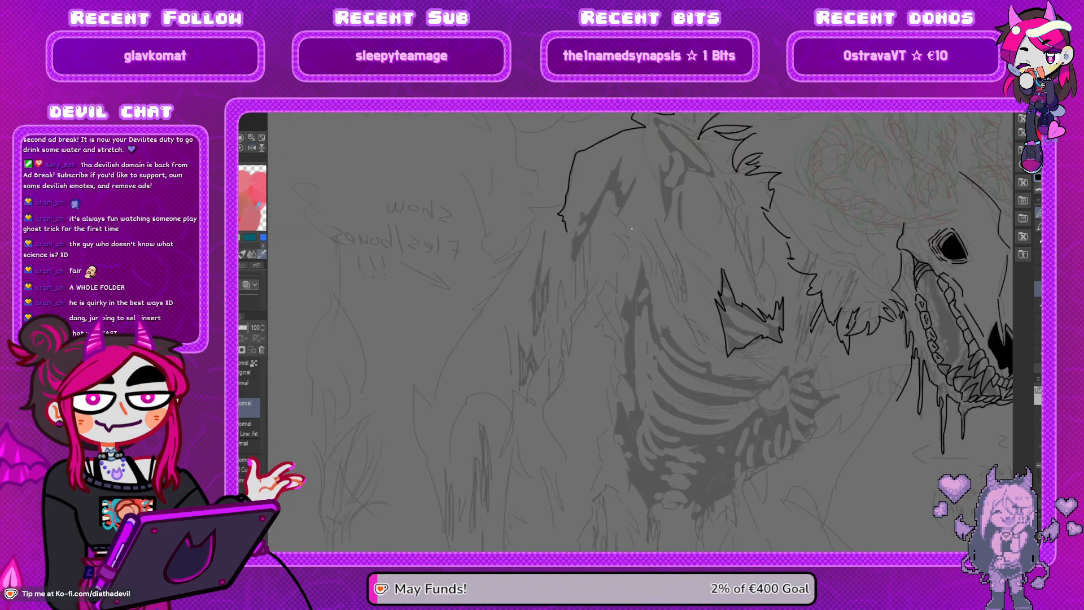
drag(548, 196, 533, 207)
mouse_move(463, 266)
mouse_down()
mouse_move(494, 267)
mouse_move(474, 291)
mouse_move(518, 260)
mouse_move(513, 290)
mouse_move(528, 278)
mouse_move(514, 335)
mouse_move(501, 345)
mouse_move(480, 314)
mouse_up()
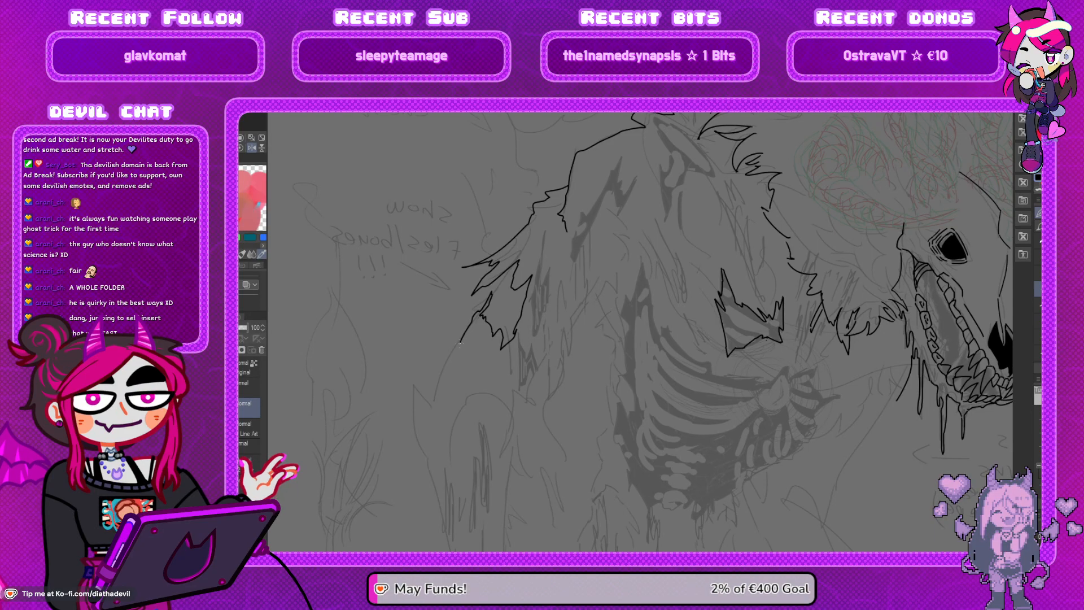
Ink the forearm's outer contour down to the wrist and add sharp fur tufts at the wrist
mouse_move(458, 352)
mouse_down()
mouse_move(423, 412)
mouse_move(443, 543)
mouse_up()
mouse_move(460, 330)
mouse_down()
mouse_move(474, 471)
mouse_move(483, 260)
mouse_up()
key(ctrl+z)
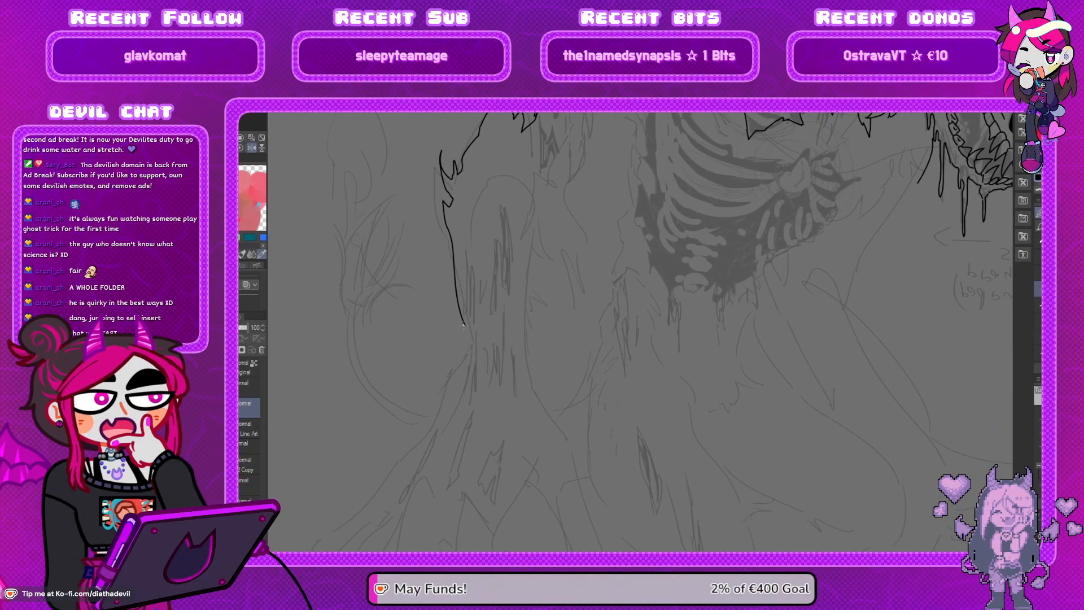
mouse_move(465, 326)
mouse_down()
mouse_move(521, 298)
mouse_move(494, 310)
mouse_move(485, 344)
mouse_up()
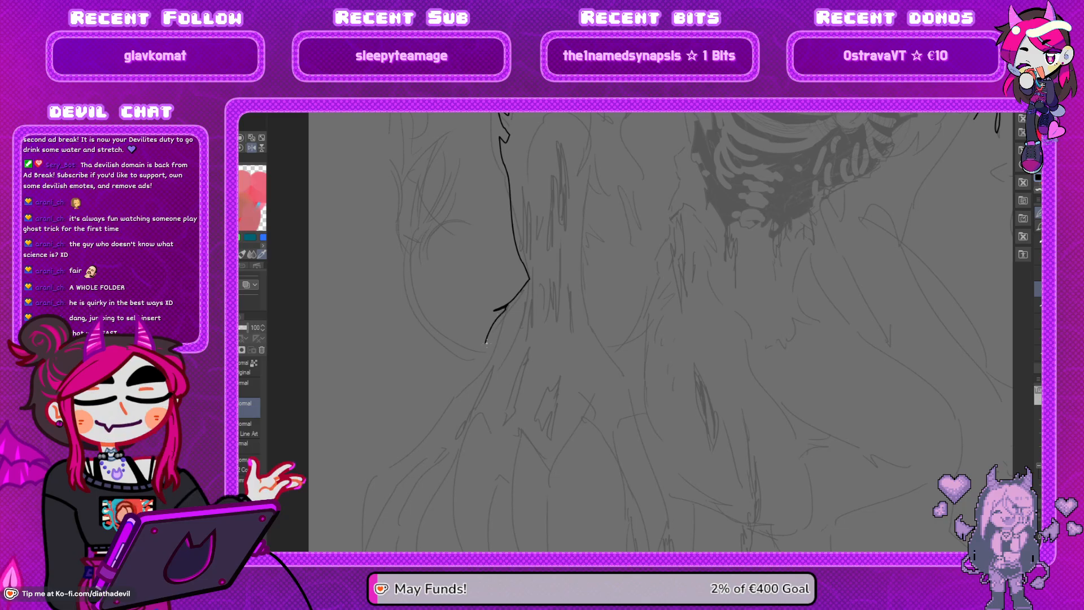
mouse_move(512, 305)
mouse_down()
mouse_move(481, 367)
mouse_move(542, 286)
mouse_move(552, 239)
mouse_up()
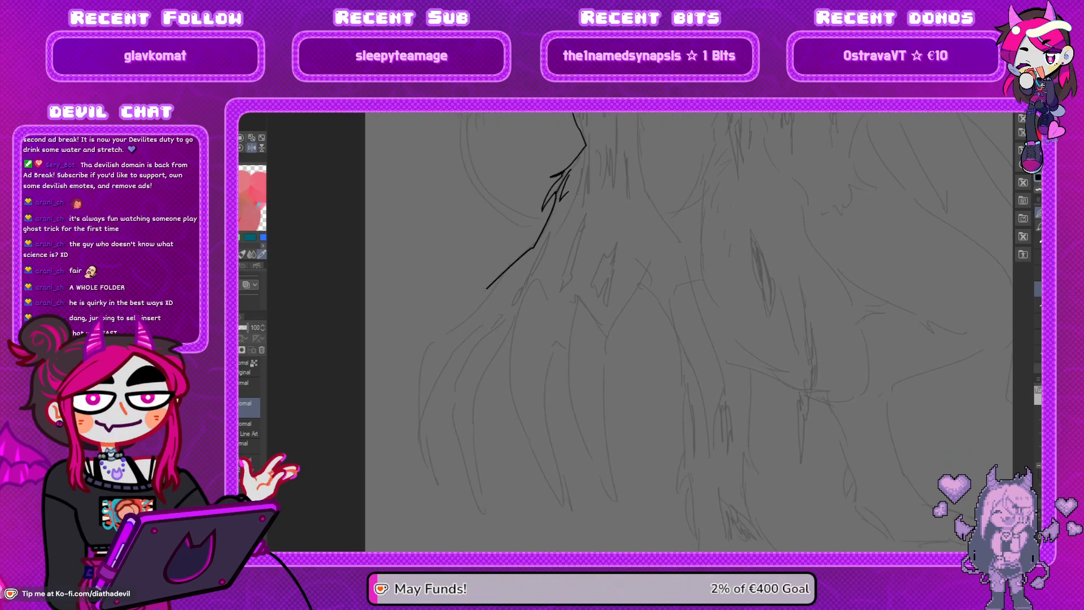
Ink the back of the hand down to the outermost finger, adding a ragged knuckle edge and the finger's first segment
drag(541, 210, 484, 292)
drag(543, 207, 530, 250)
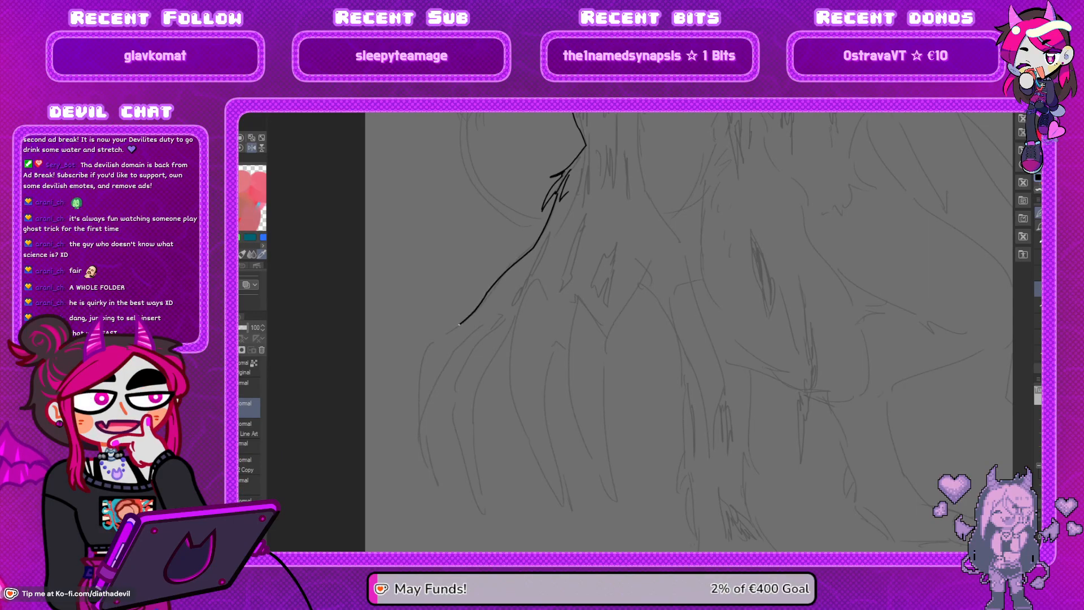
drag(428, 341, 461, 348)
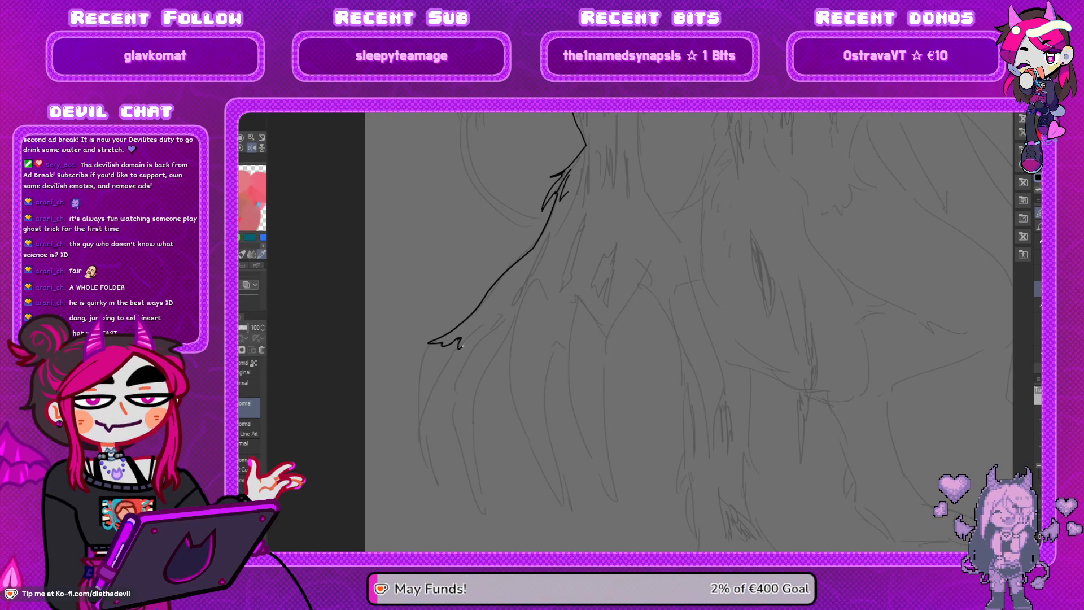
key(ctrl+z)
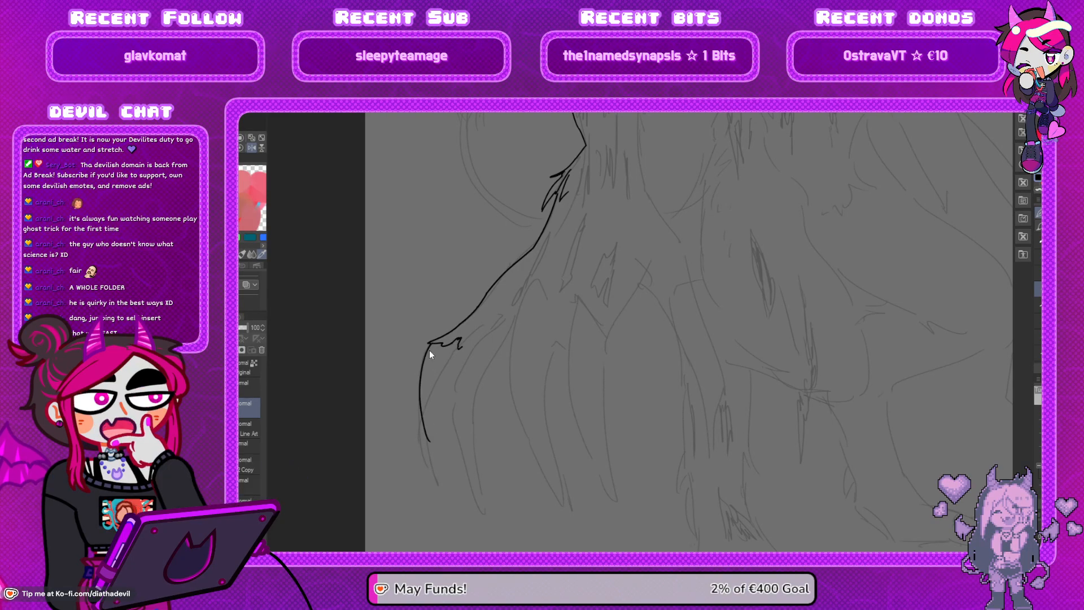
drag(427, 342, 458, 349)
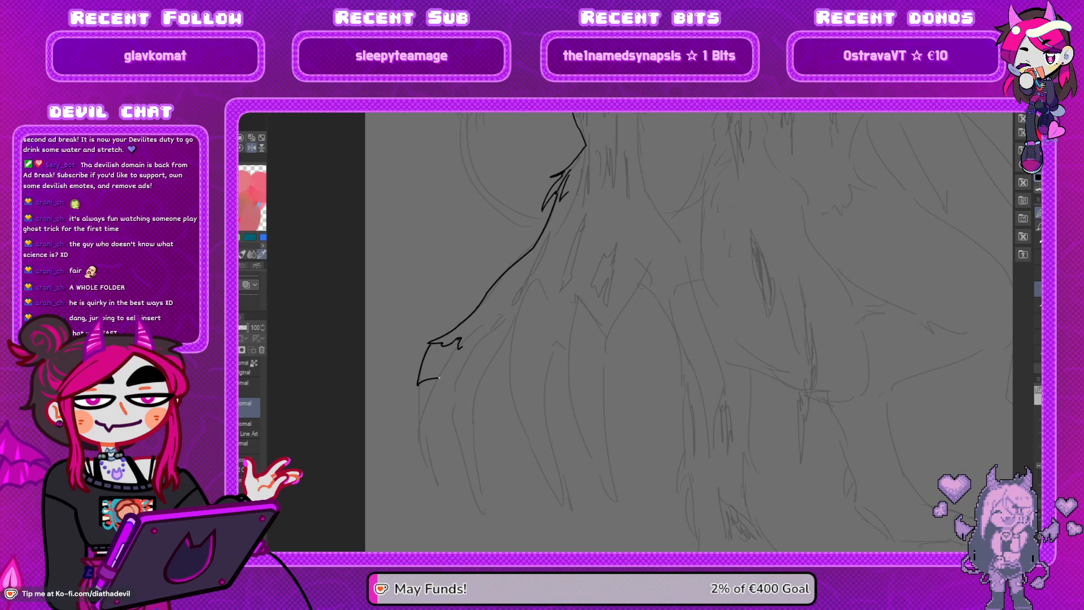
key(ctrl+z)
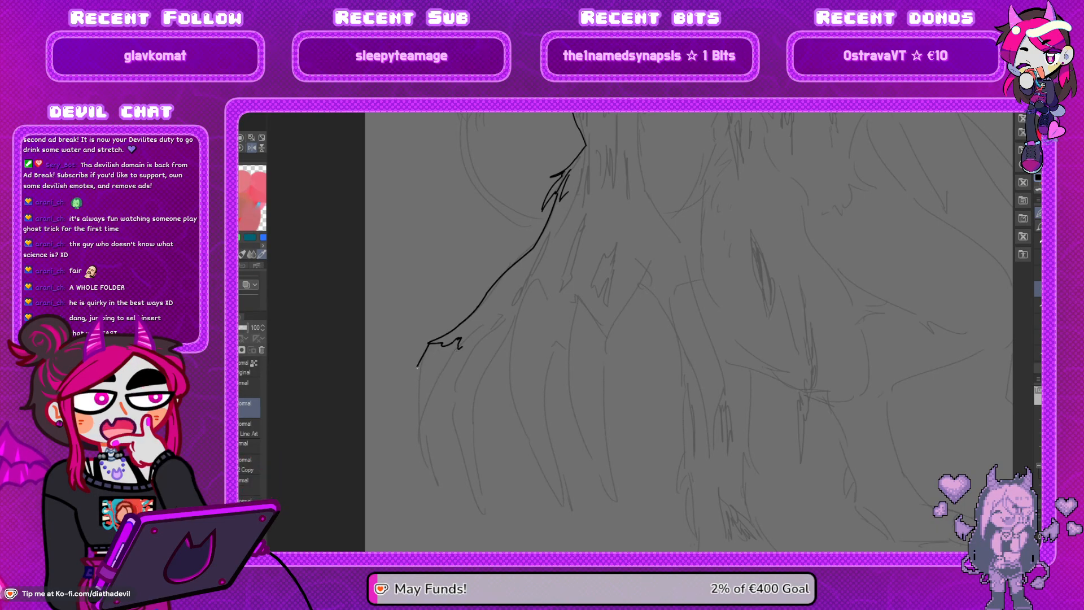
mouse_move(428, 342)
mouse_down()
mouse_move(422, 373)
mouse_move(443, 374)
mouse_move(458, 350)
mouse_up()
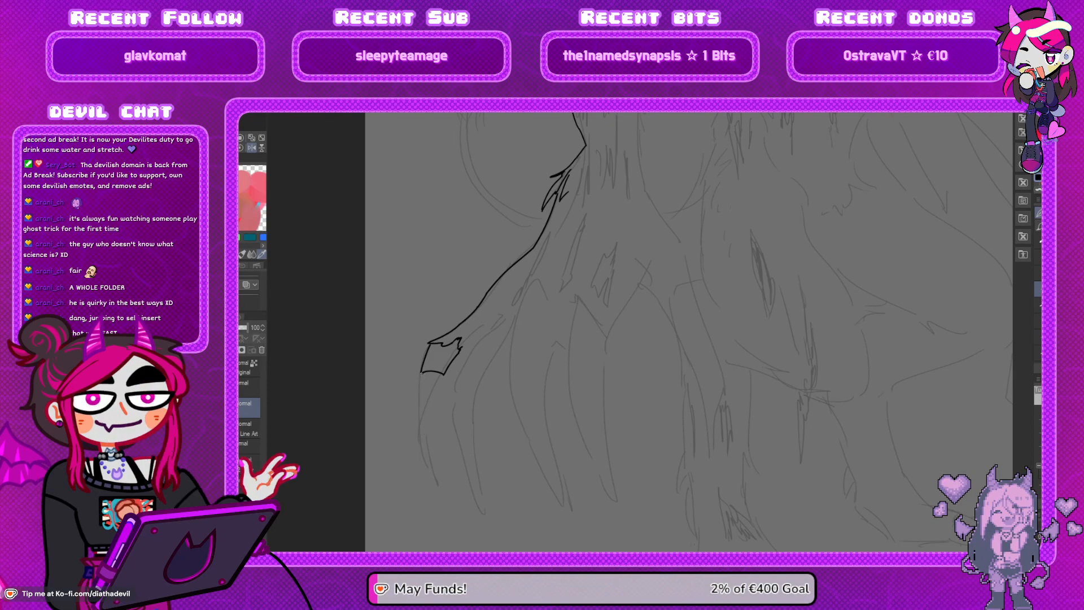
mouse_move(421, 373)
mouse_down()
mouse_move(426, 461)
mouse_move(435, 414)
mouse_up()
key(ctrl+z)
key(ctrl+z)
key(ctrl+z)
key(ctrl+z)
drag(421, 374, 436, 473)
key(ctrl+z)
Ink a thick joint line under the outermost finger's first segment, with the middle segment and pointed tip below it
drag(422, 373, 440, 373)
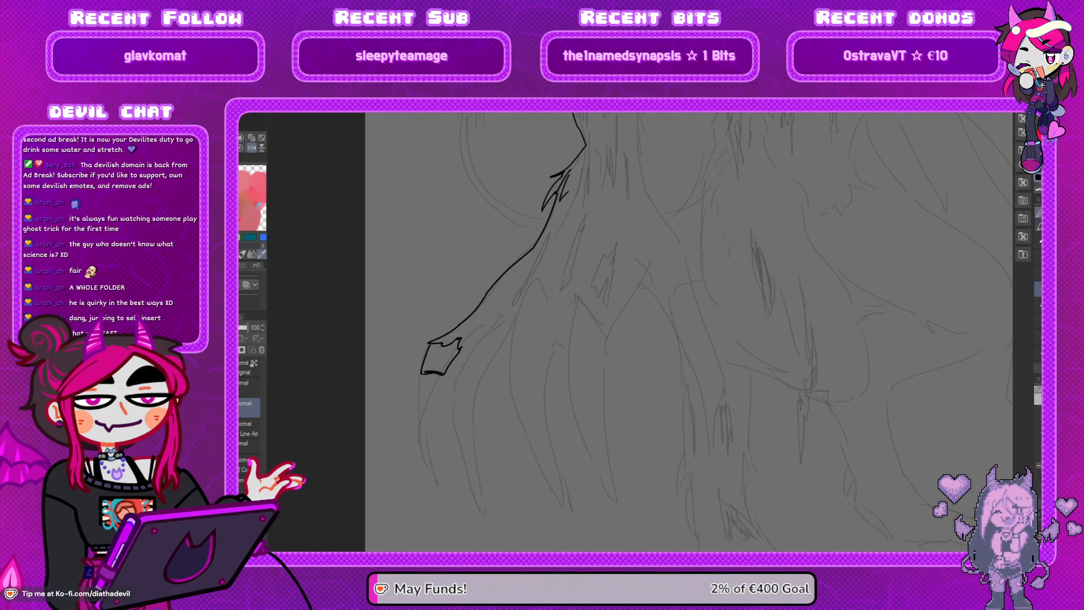
drag(438, 375, 428, 467)
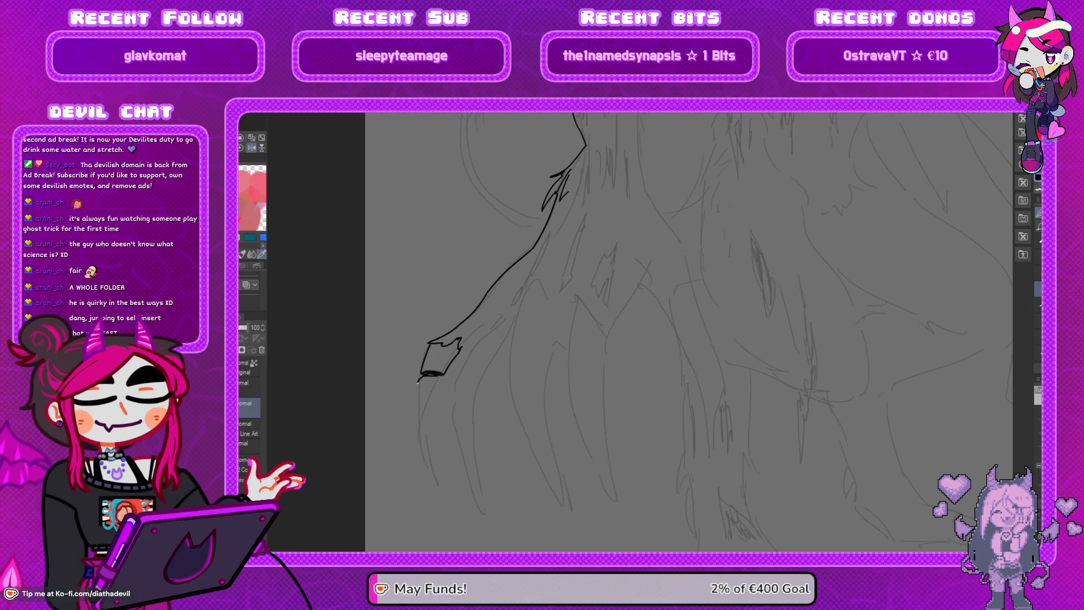
drag(443, 377, 428, 467)
key(ctrl+z)
key(ctrl+z)
drag(443, 375, 440, 425)
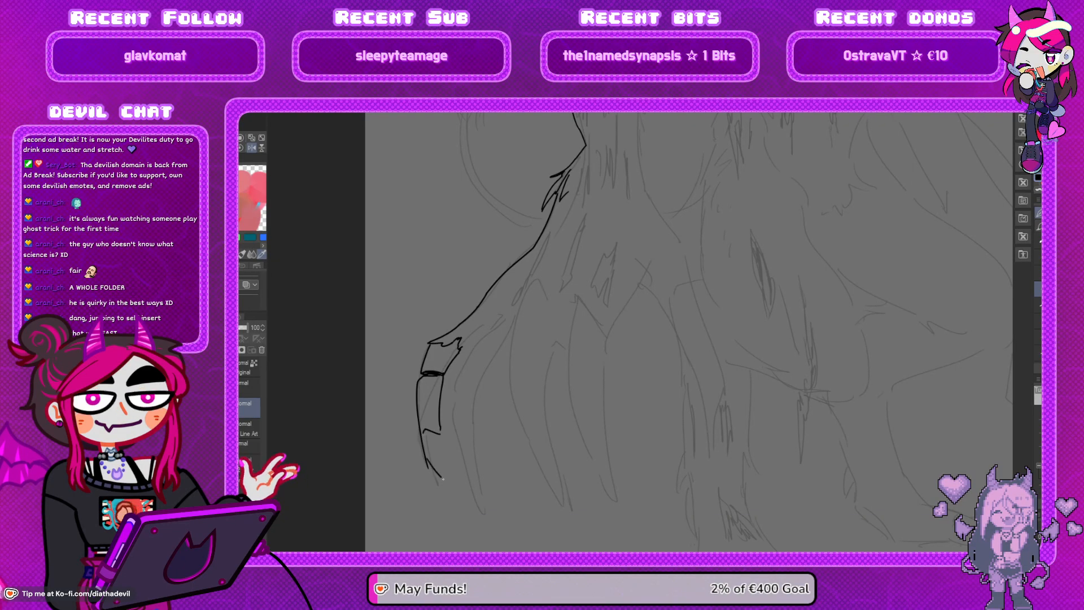
Ink the second finger's ragged knuckle edge, its sides and the thick joint line beneath the first segment
mouse_move(492, 407)
mouse_down()
mouse_move(687, 380)
mouse_move(852, 392)
mouse_up()
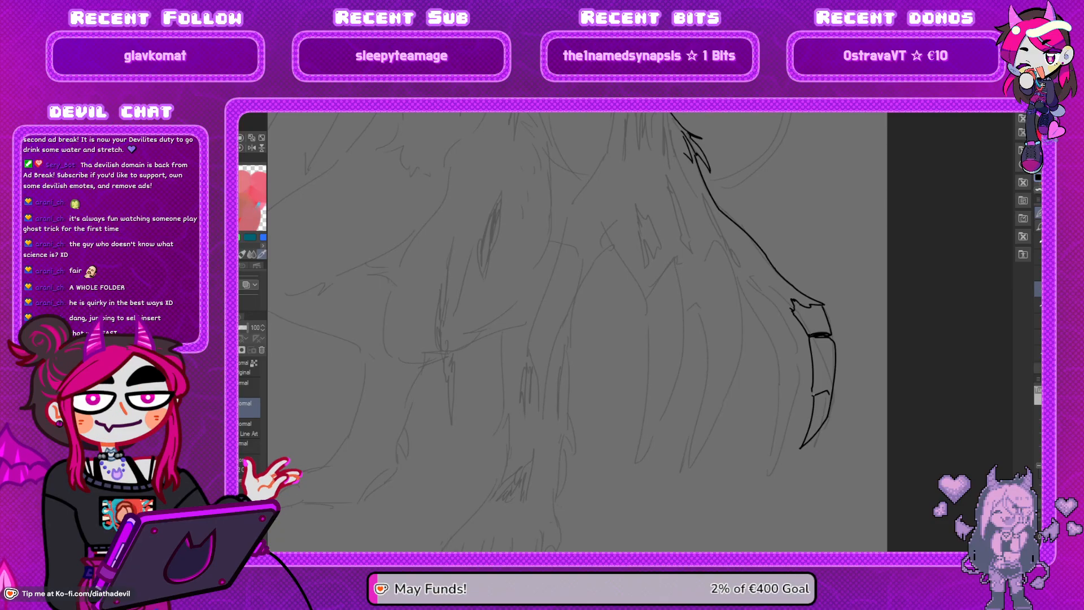
drag(797, 407, 795, 436)
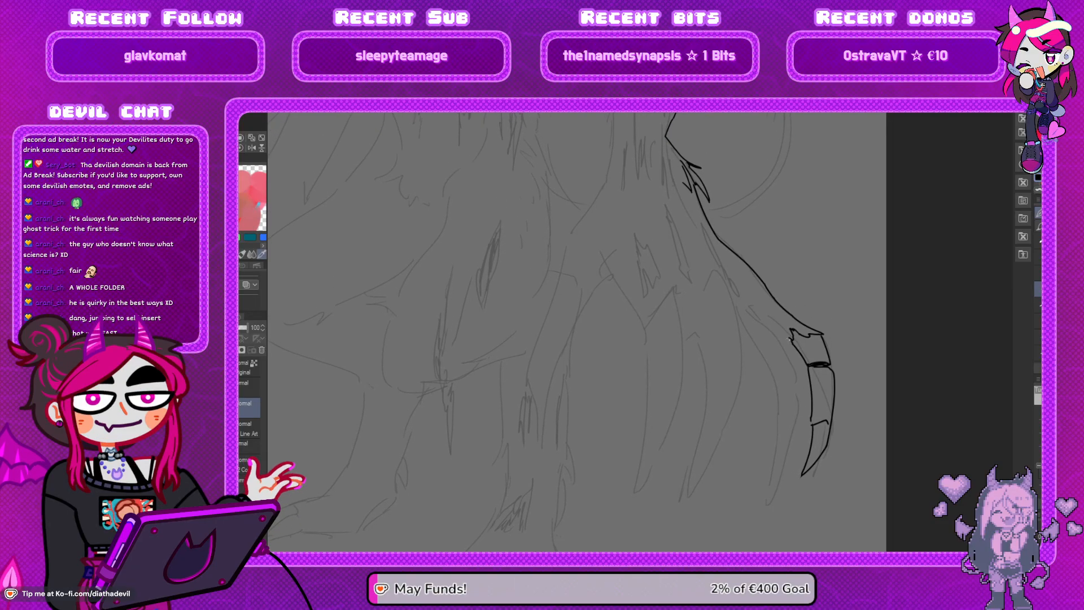
drag(785, 343, 768, 329)
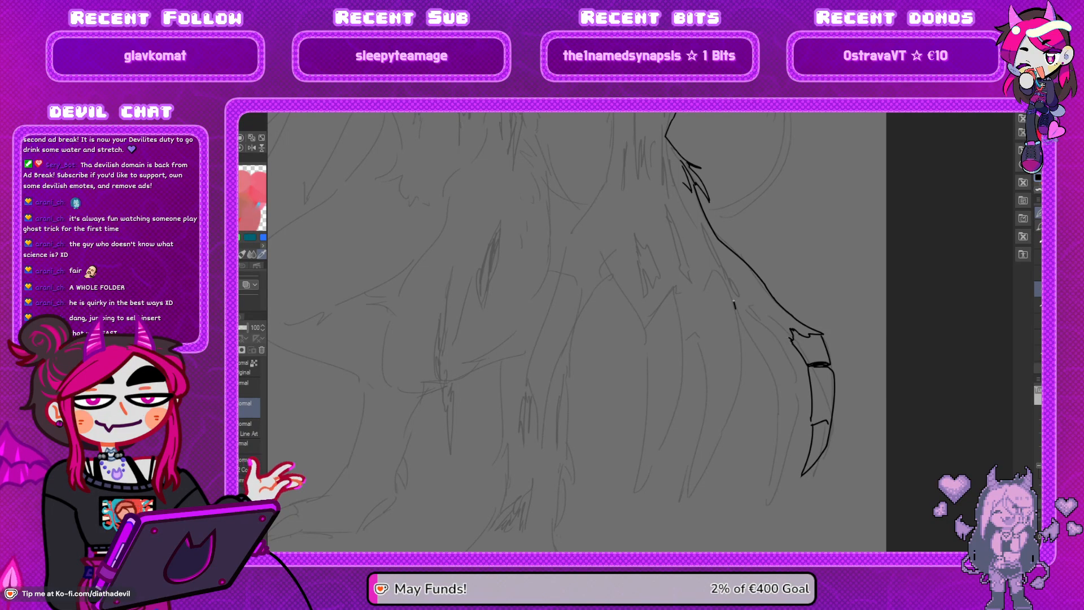
key(ctrl+z)
drag(755, 344, 771, 335)
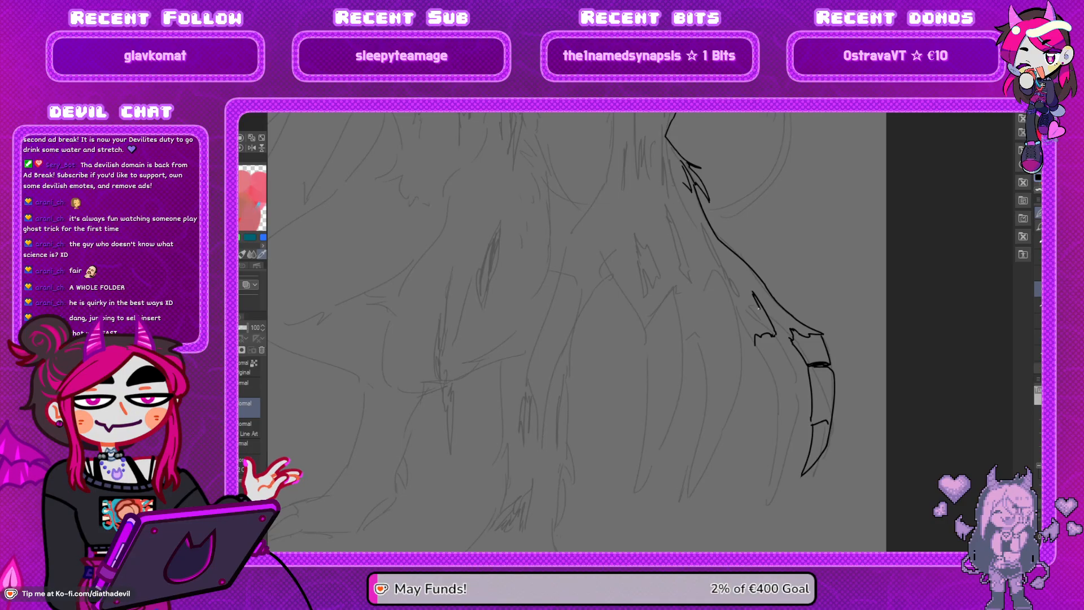
key(ctrl+z)
mouse_move(772, 335)
mouse_down()
mouse_move(755, 298)
mouse_move(798, 372)
mouse_move(770, 374)
mouse_move(796, 371)
mouse_up()
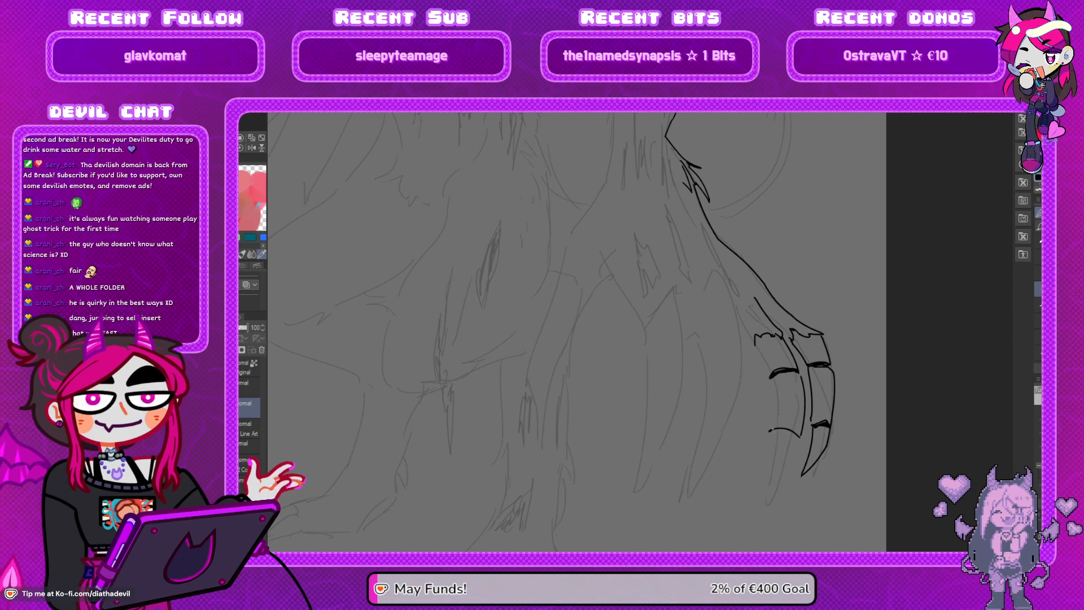
Ink the curved claw at the end of the second finger, tapering it to a point
mouse_move(779, 430)
mouse_down()
mouse_move(798, 435)
mouse_move(764, 491)
mouse_up()
key(ctrl+z)
drag(780, 439, 753, 499)
drag(796, 440, 787, 479)
drag(777, 435, 760, 500)
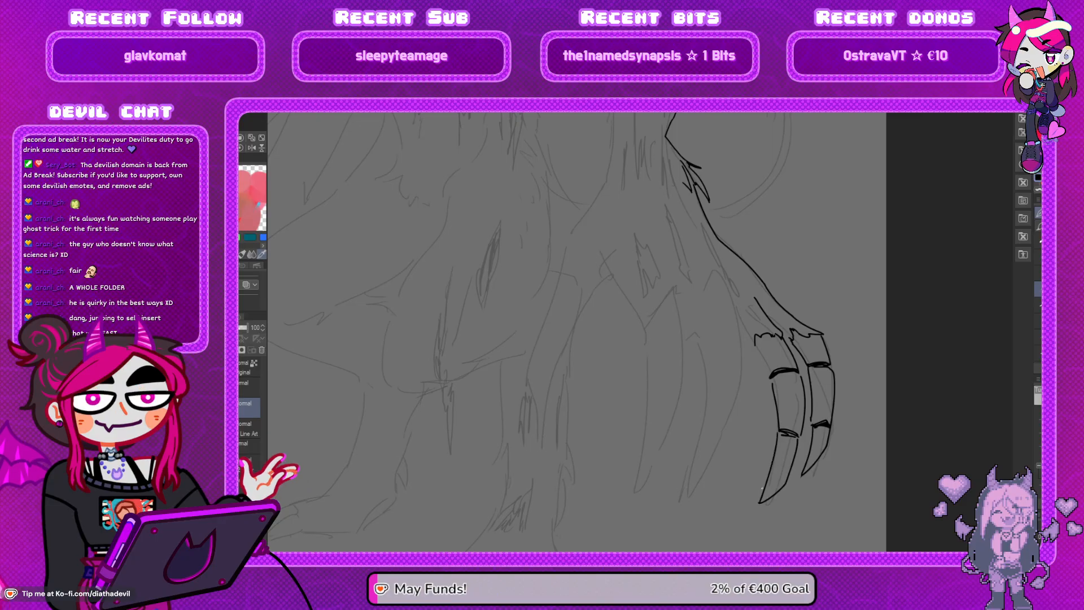
drag(779, 434, 761, 500)
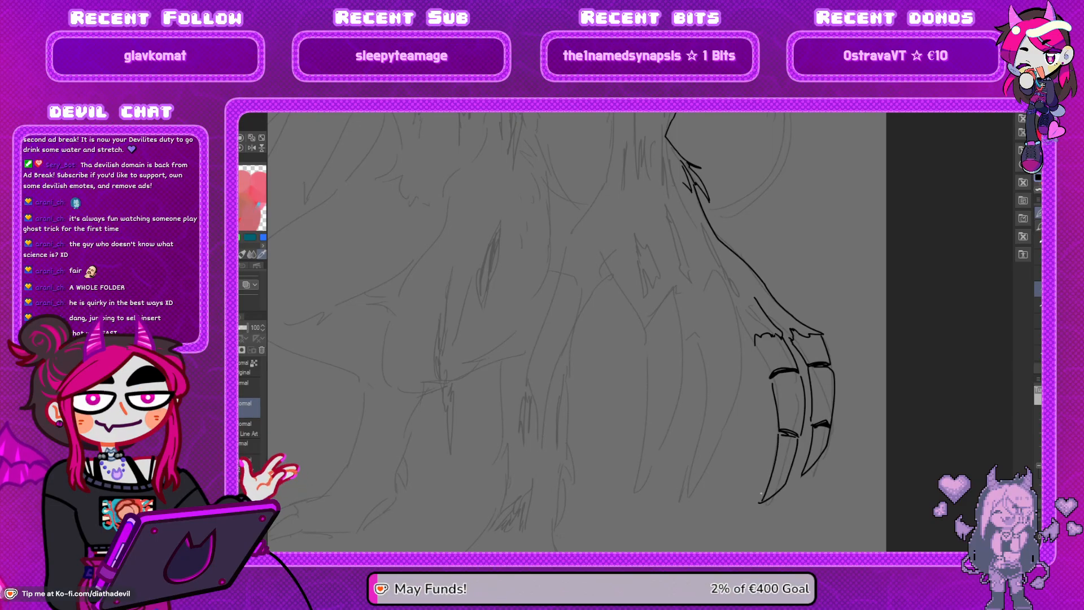
Redraw the outermost finger's claw as a longer, more tapered curve below its last joint
key(h)
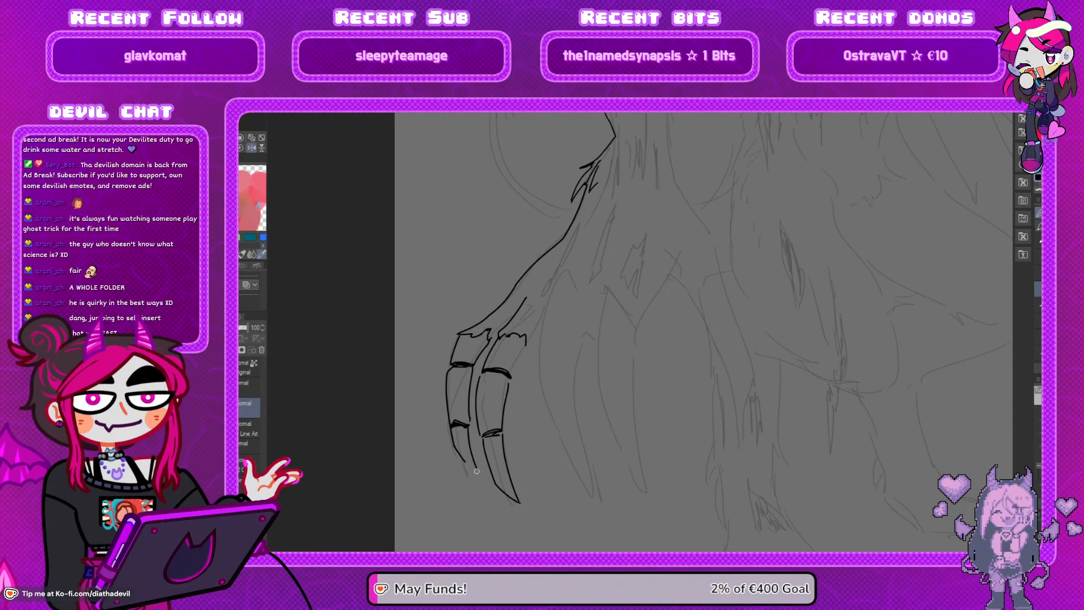
drag(458, 452, 487, 495)
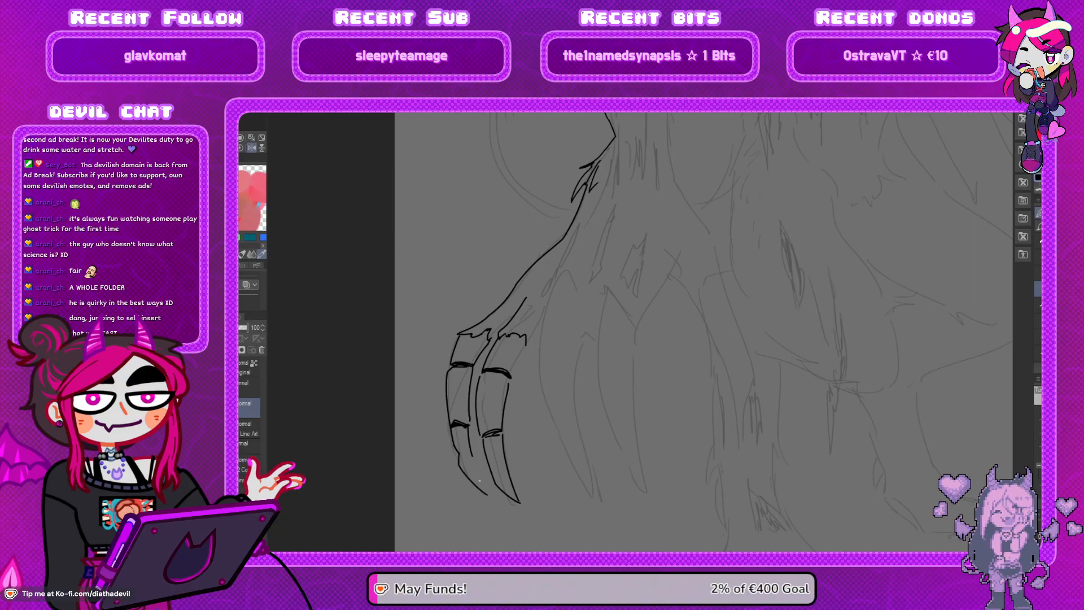
key(ctrl+z)
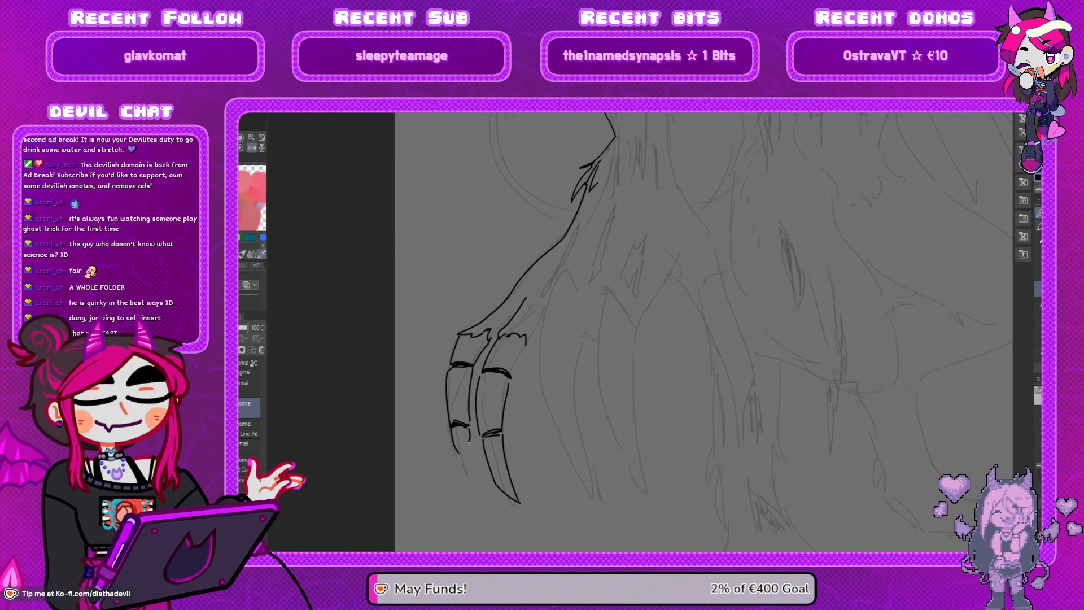
key(ctrl+z)
drag(458, 453, 485, 502)
key(ctrl+z)
key(ctrl+z)
key(h)
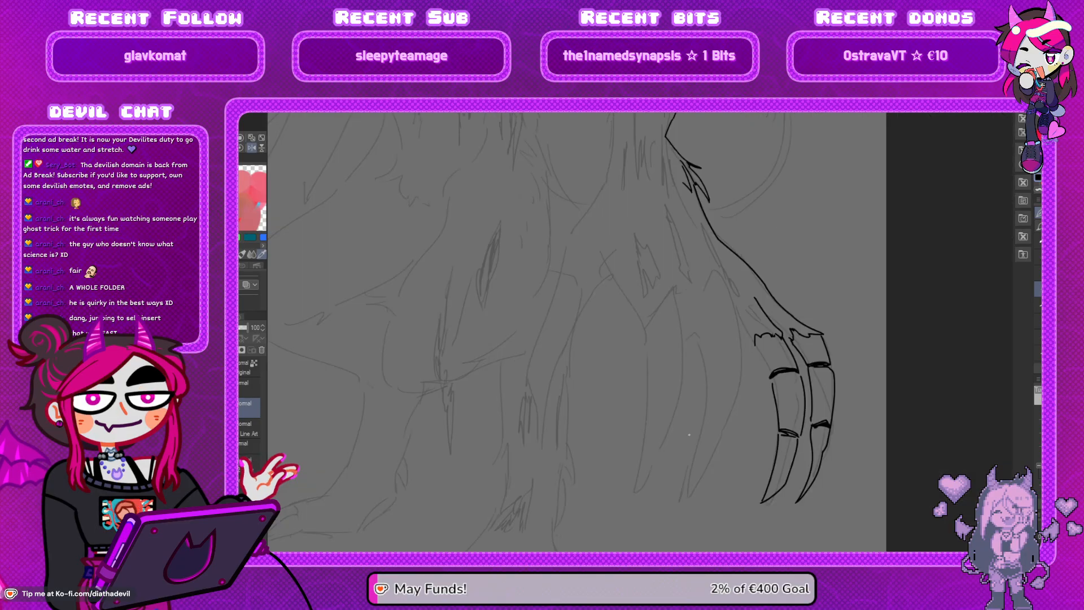
Redraw the second finger's claw longer and narrower, matching the outermost claw's shape
drag(792, 468, 769, 499)
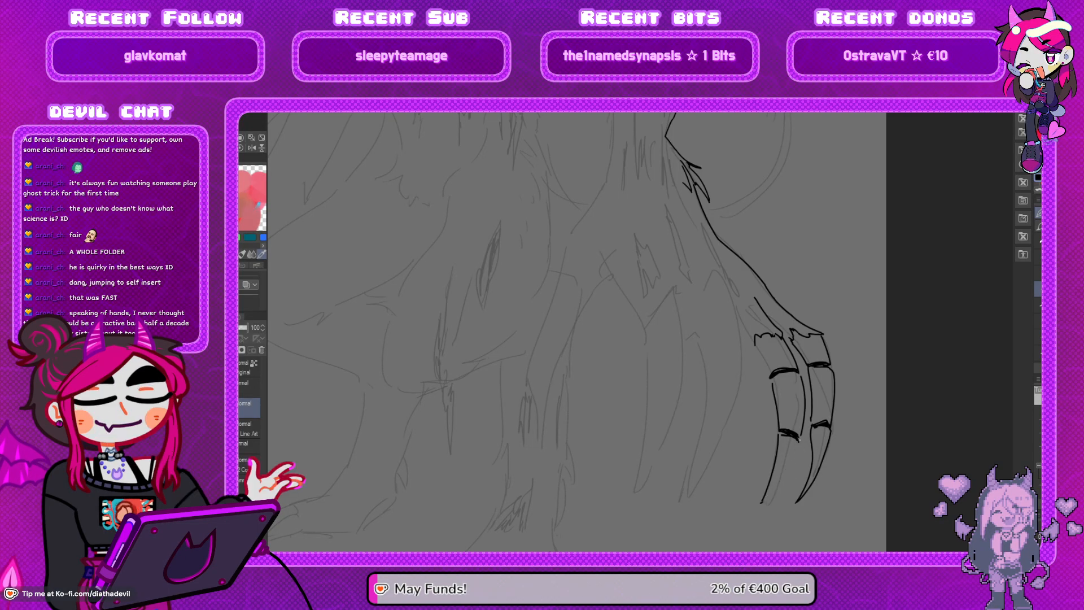
drag(797, 446, 756, 515)
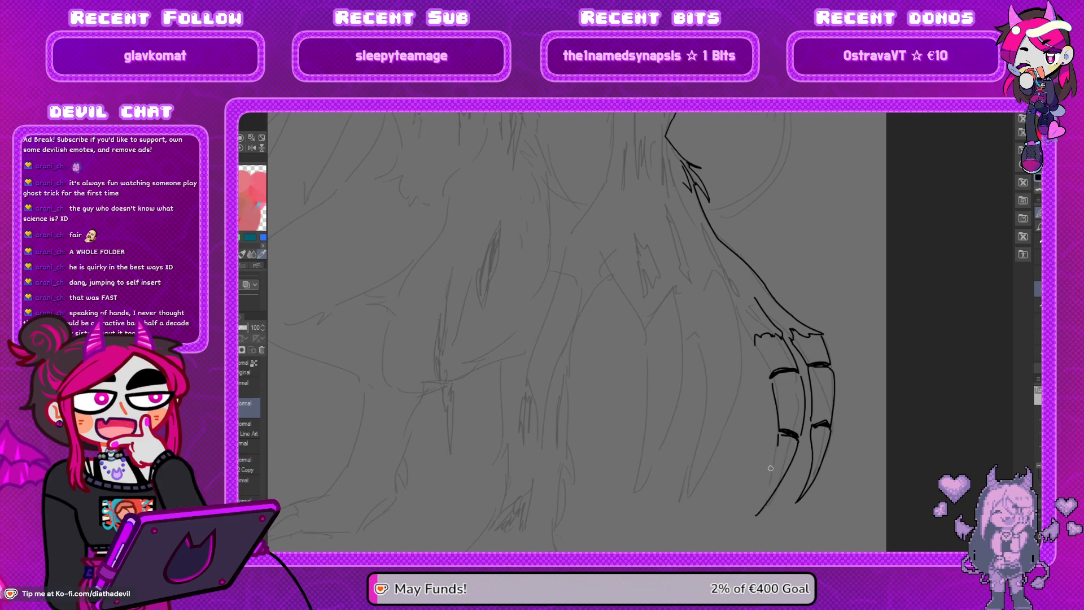
drag(778, 434, 756, 513)
key(ctrl+z)
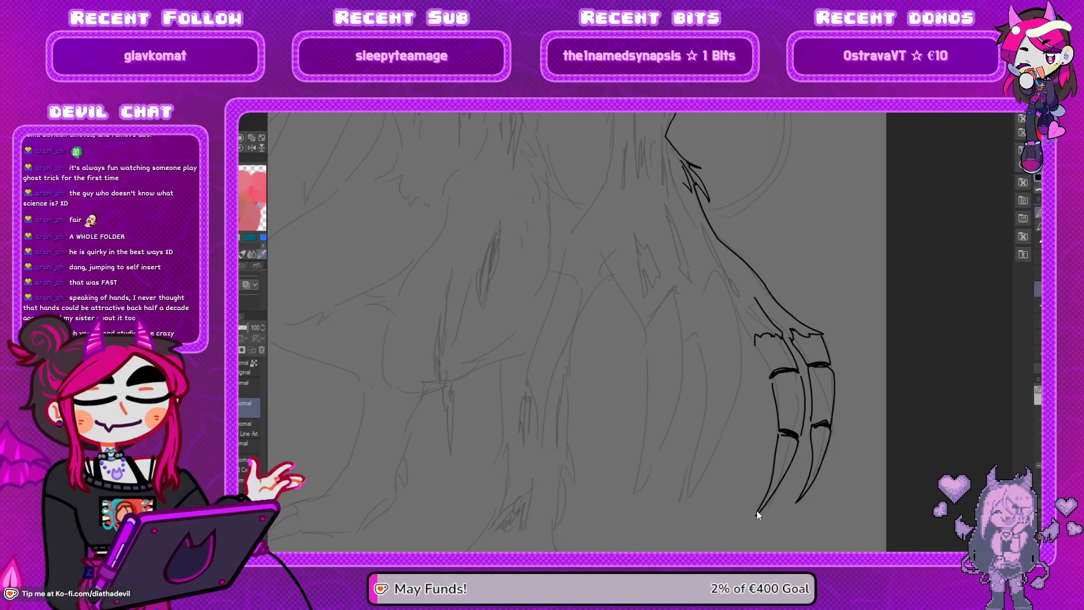
drag(760, 505, 755, 515)
key(ctrl+z)
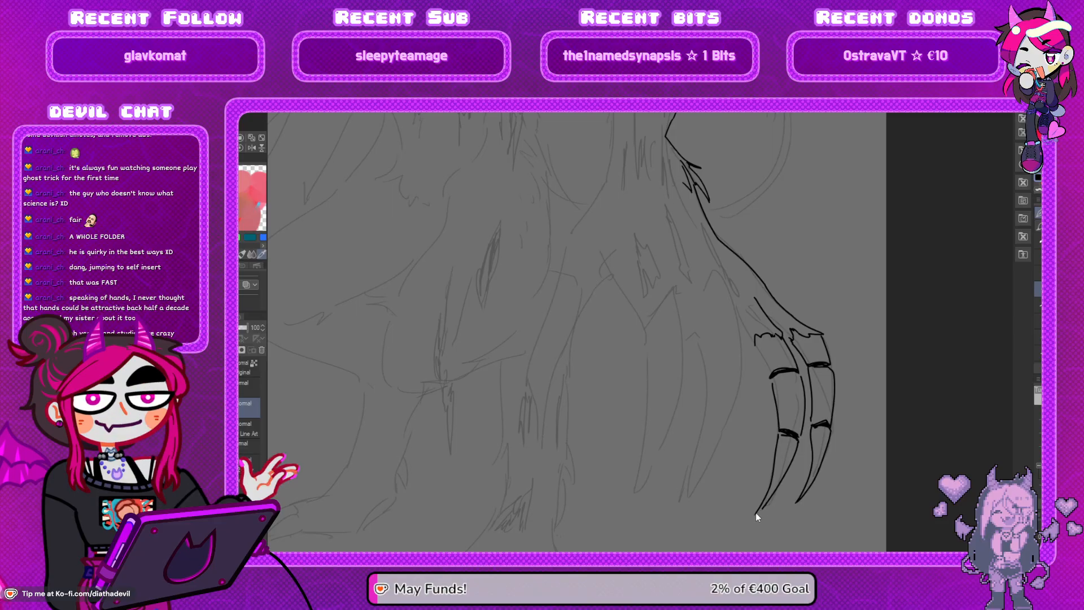
Ink the third finger's ragged knuckle edge and add broken center lines along the two finished fingers
mouse_move(729, 351)
mouse_down()
mouse_move(723, 367)
mouse_move(727, 341)
mouse_move(745, 334)
mouse_move(738, 322)
mouse_up()
key(ctrl+z)
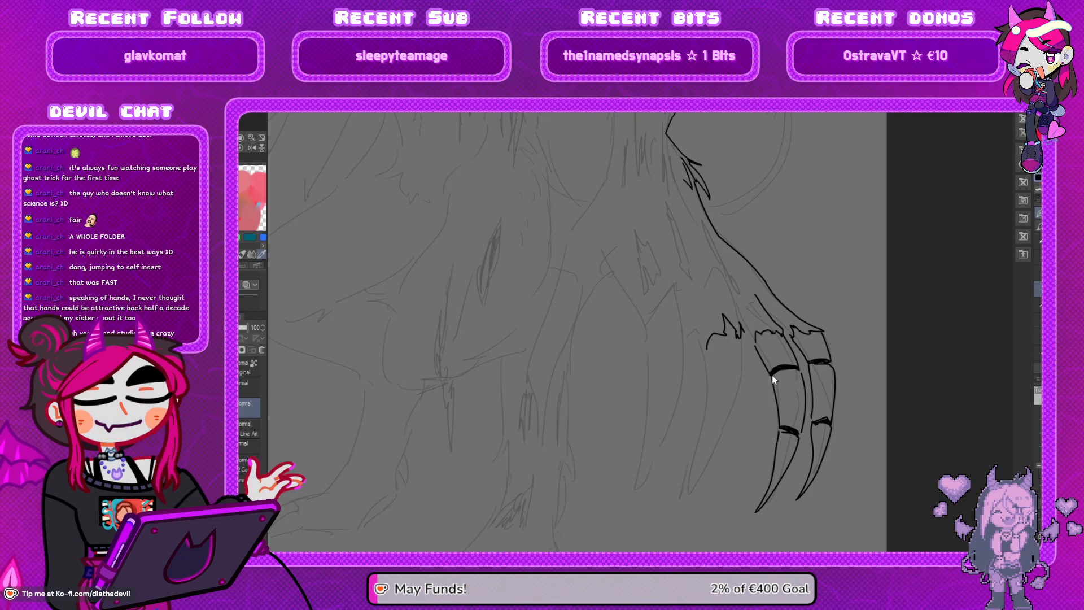
drag(783, 395, 786, 422)
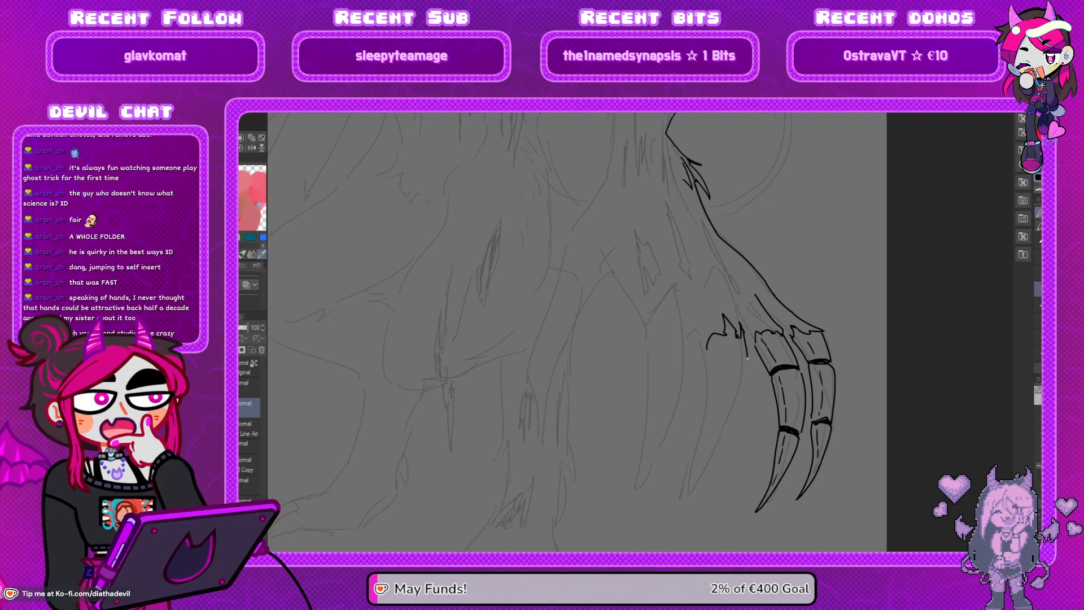
Ink the third finger's first and middle segments with a thick joint line between them, plus the ragged edge beside its knuckle
mouse_move(743, 333)
mouse_down()
mouse_move(748, 373)
mouse_move(737, 377)
mouse_move(746, 377)
mouse_move(709, 380)
mouse_up()
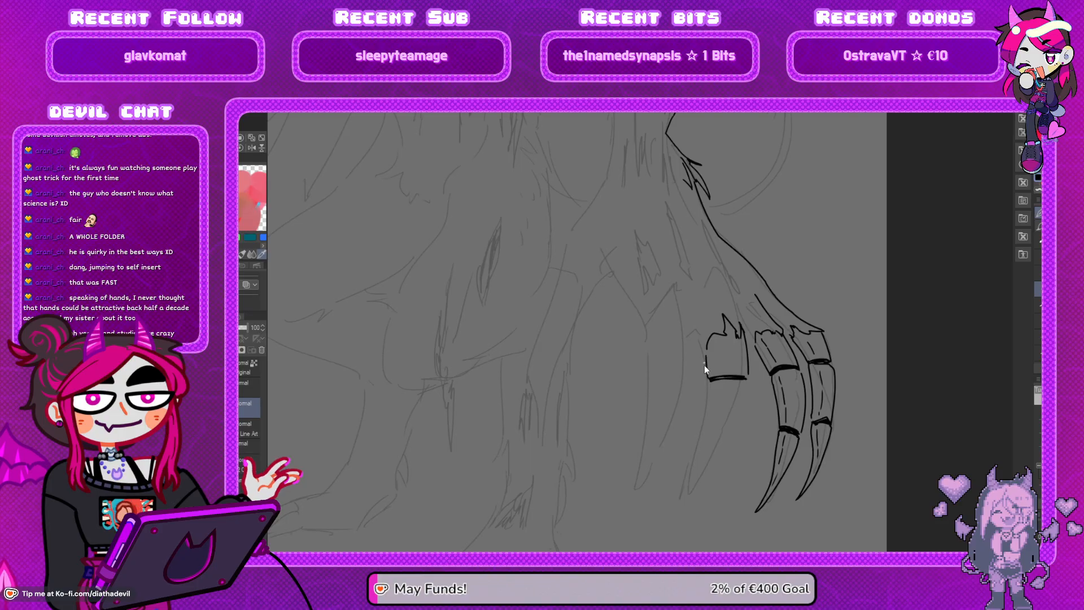
mouse_move(709, 336)
mouse_down()
mouse_move(703, 354)
mouse_move(691, 313)
mouse_up()
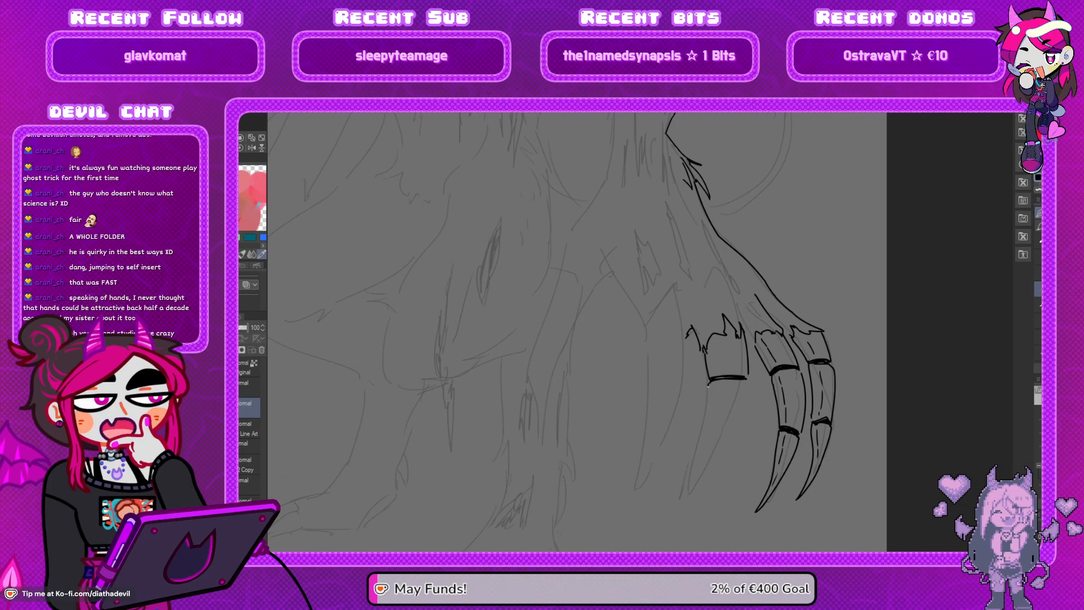
mouse_move(707, 383)
mouse_down()
mouse_move(701, 428)
mouse_move(724, 440)
mouse_move(748, 386)
mouse_up()
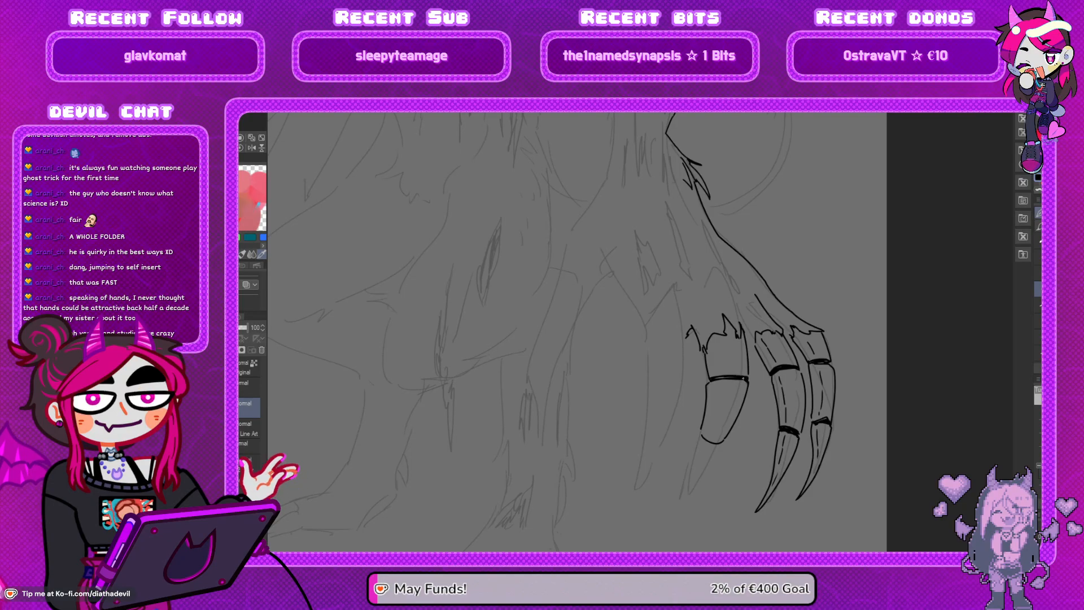
Ink the third finger's lower joint and the outer curve of its claw
drag(701, 436, 724, 441)
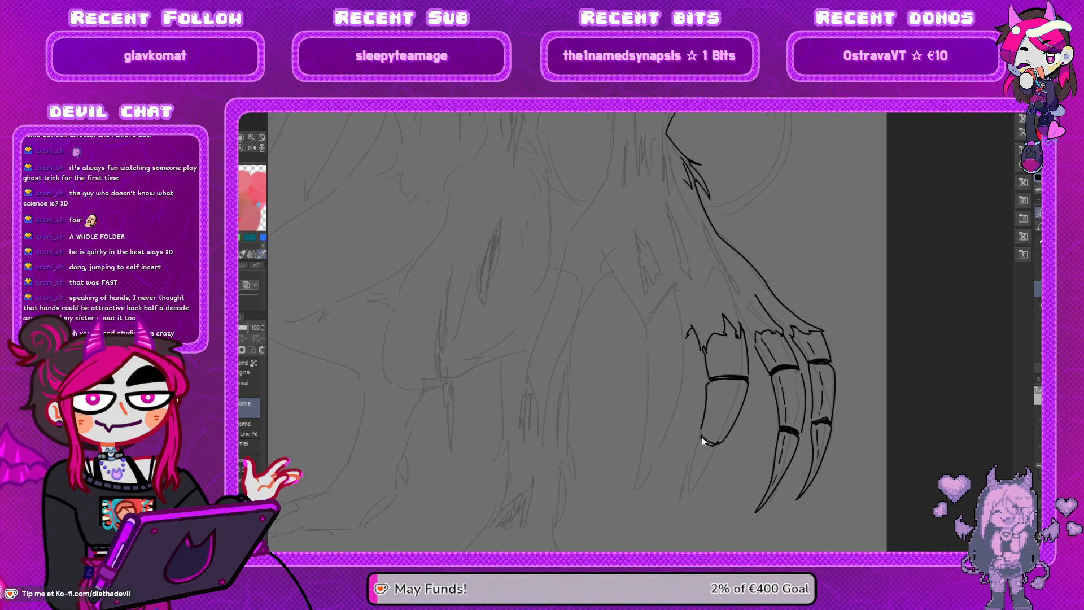
key(ctrl+z)
drag(700, 439, 679, 492)
key(ctrl+z)
mouse_move(679, 491)
mouse_down()
mouse_move(712, 457)
mouse_move(670, 499)
mouse_up()
key(ctrl+z)
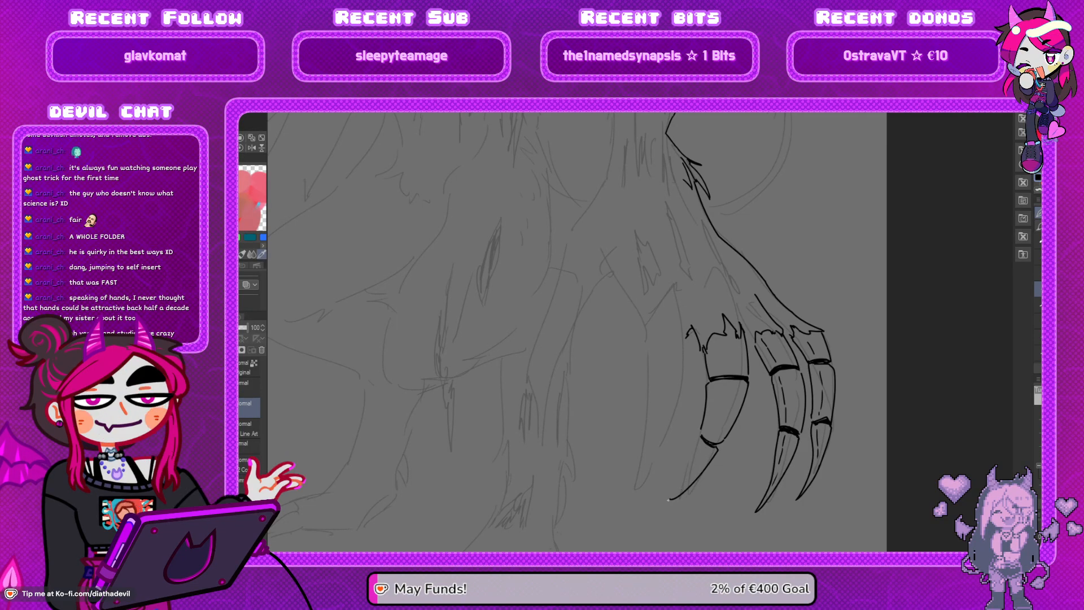
drag(700, 438, 668, 499)
key(ctrl+z)
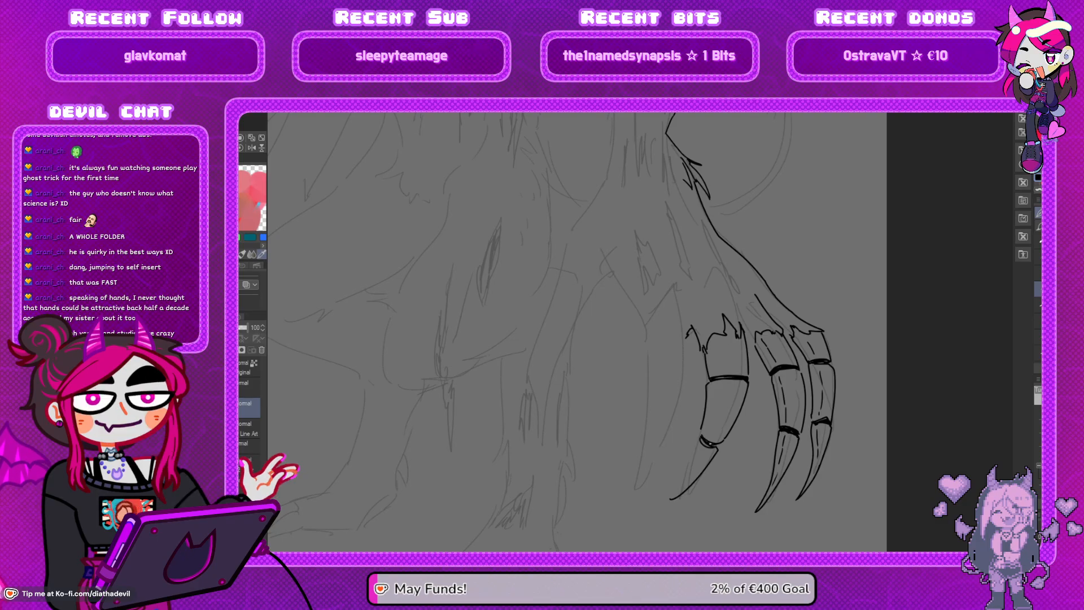
drag(701, 436, 673, 491)
key(ctrl+z)
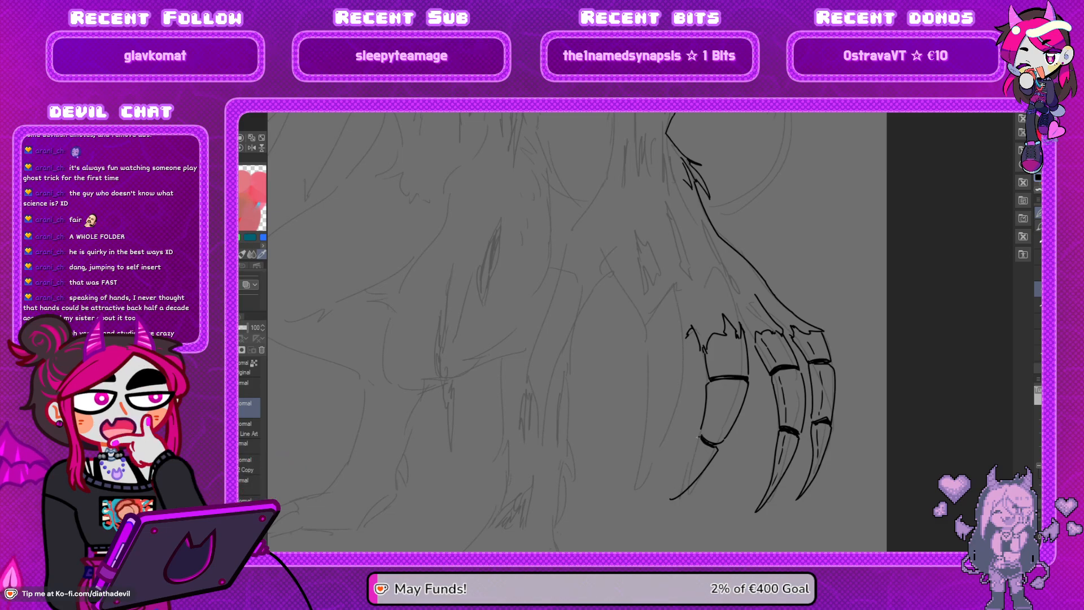
drag(698, 436, 667, 499)
key(ctrl+z)
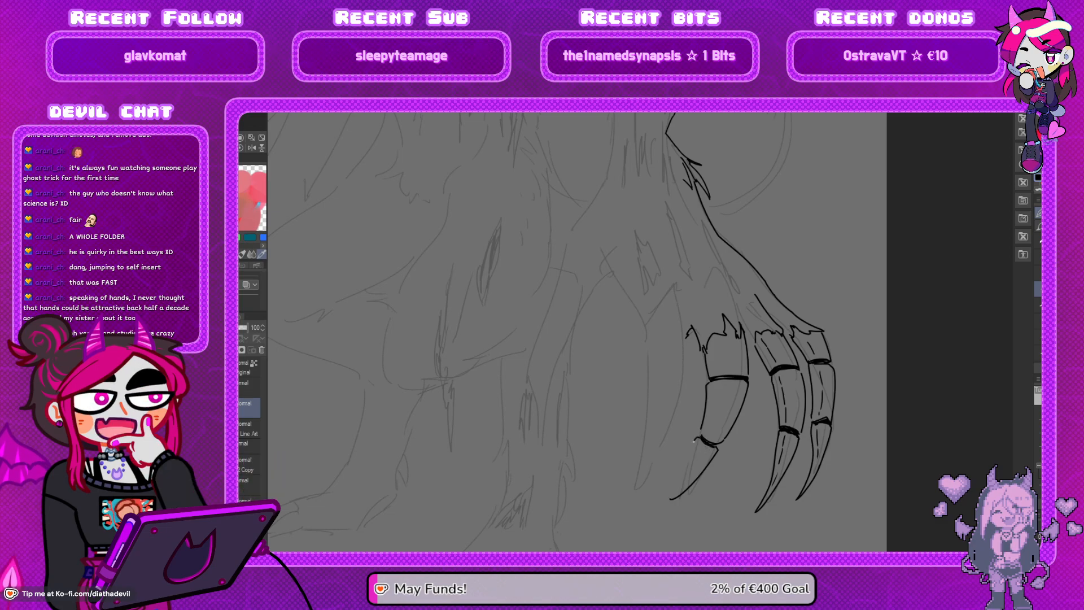
Ink the inner edge of the third finger's claw, closing it into a sharp point
drag(702, 438, 682, 475)
drag(699, 439, 670, 498)
drag(698, 442, 666, 502)
key(ctrl+z)
drag(698, 442, 664, 504)
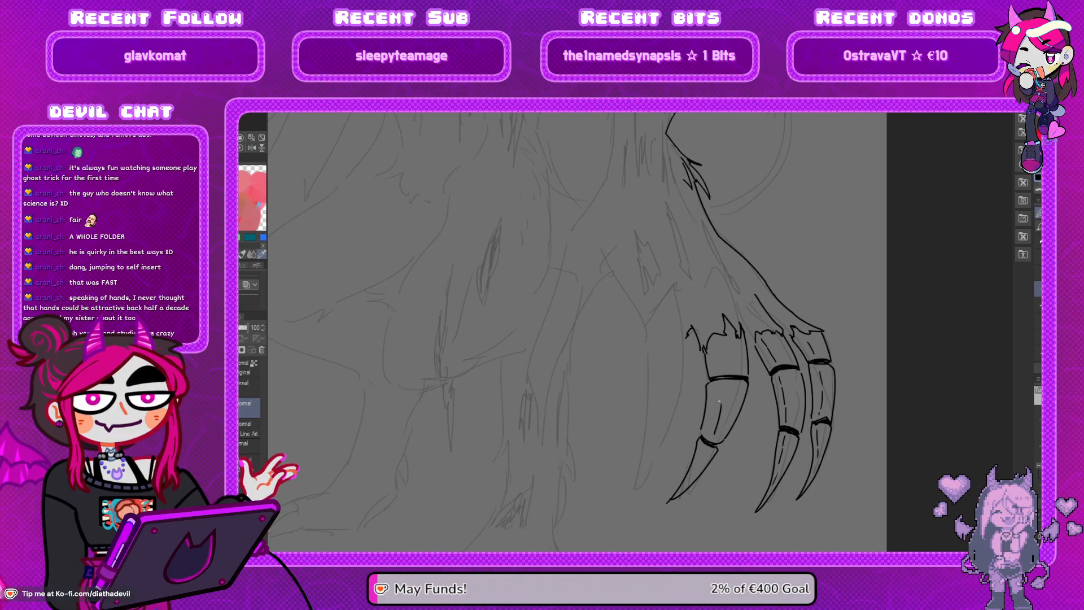
Ink the ragged skin edge from the third finger's knuckle across the neighboring finger and up to the thumb
mouse_move(686, 320)
mouse_down()
mouse_move(674, 356)
mouse_move(658, 367)
mouse_move(651, 351)
mouse_move(645, 362)
mouse_move(634, 307)
mouse_move(611, 276)
mouse_move(580, 286)
mouse_up()
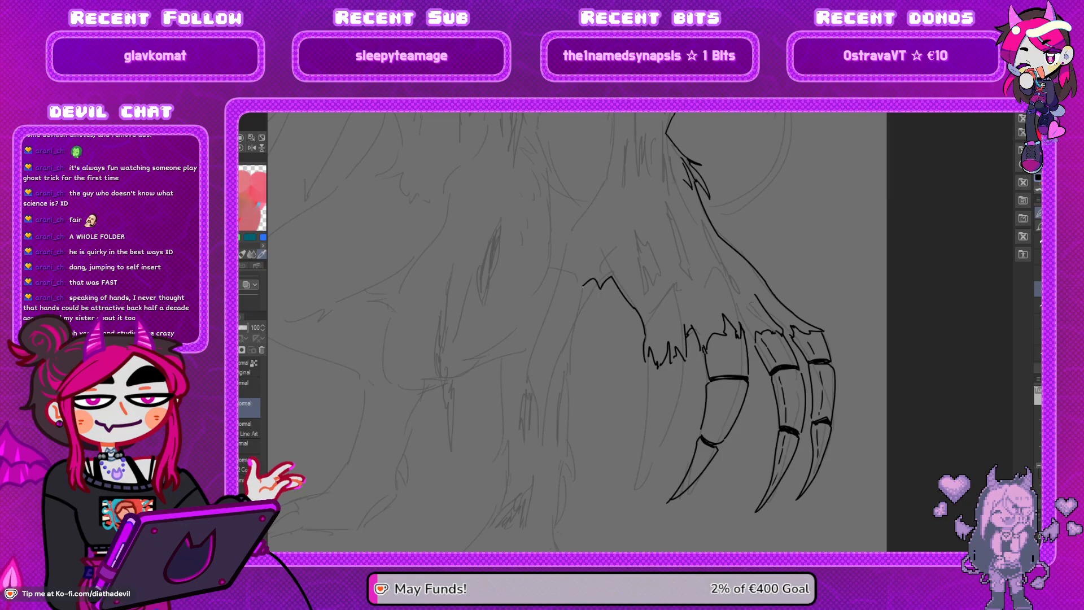
Ink the first torn tufts of the hide edge on the torso, between the exposed ribcage and the shoulder
drag(605, 132, 656, 416)
drag(634, 263, 664, 337)
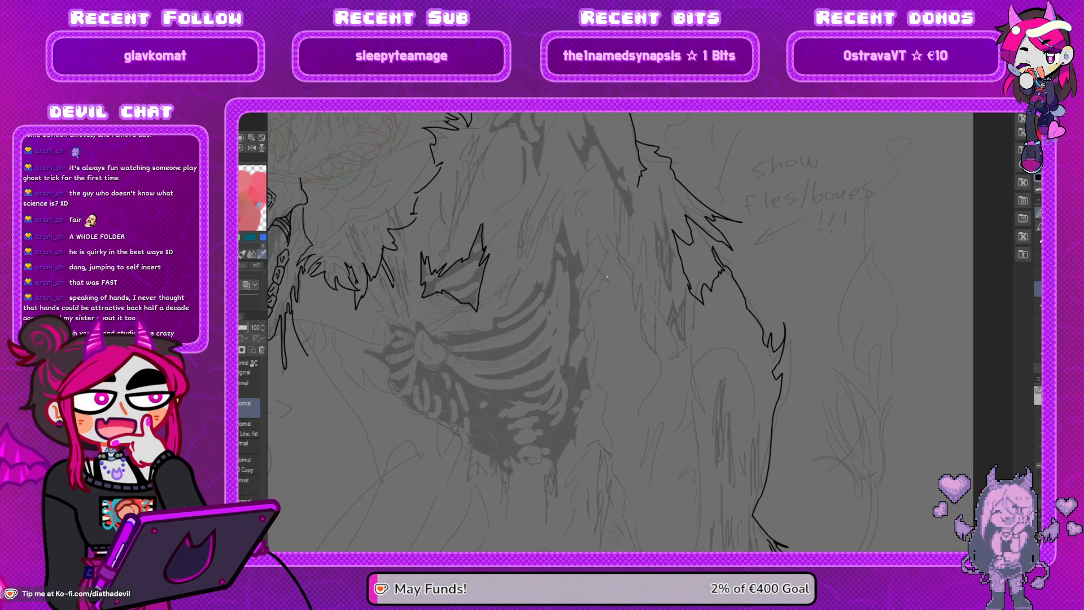
drag(608, 276, 625, 303)
drag(602, 248, 618, 273)
key(ctrl+z)
key(ctrl+z)
key(ctrl+z)
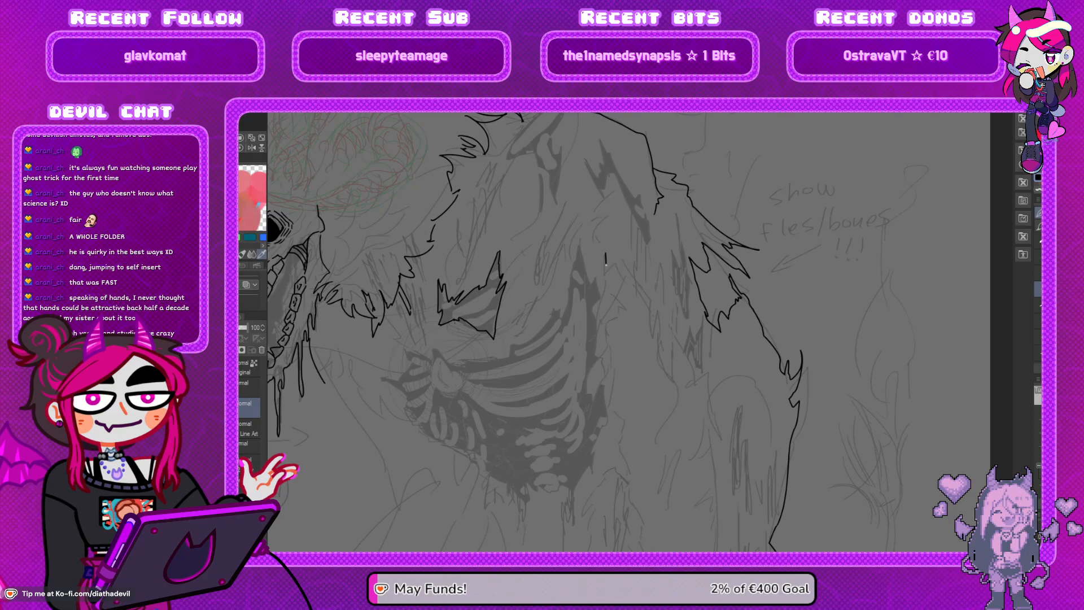
mouse_move(603, 254)
mouse_down()
mouse_move(619, 282)
mouse_move(605, 273)
mouse_move(644, 299)
mouse_up()
key(ctrl+z)
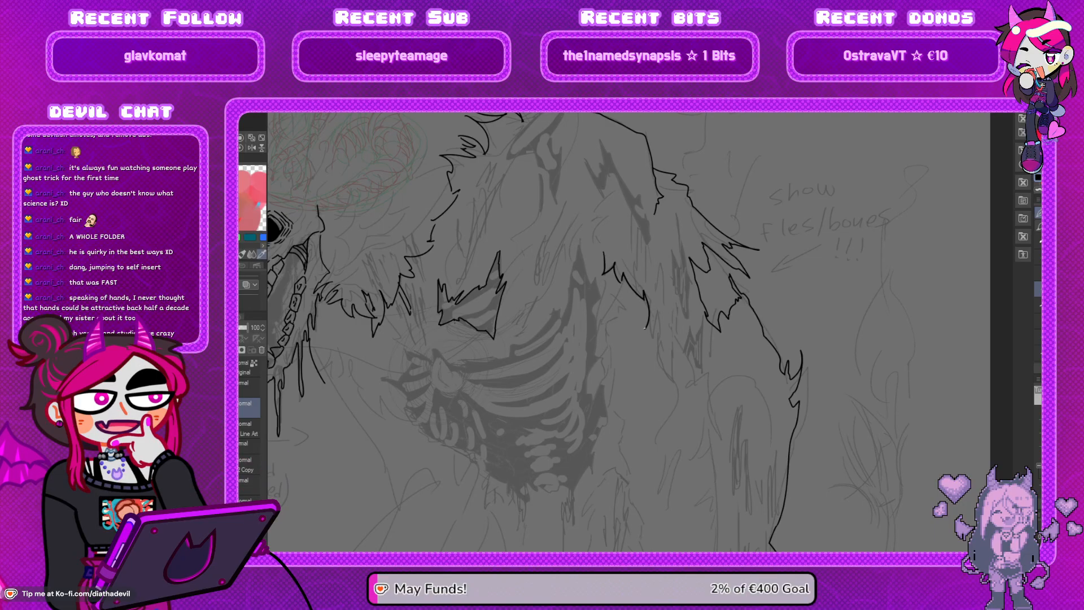
Extend the torn hide edge downward into a long, pointed hanging strip and continue it toward the tattered shoulder
mouse_move(665, 362)
mouse_down()
mouse_move(683, 383)
mouse_move(674, 358)
mouse_move(684, 364)
mouse_move(708, 387)
mouse_up()
key(ctrl+z)
key(ctrl+z)
key(ctrl+z)
key(ctrl+z)
drag(652, 337, 659, 319)
drag(658, 319, 662, 389)
mouse_move(661, 389)
mouse_down()
mouse_move(682, 296)
mouse_move(703, 352)
mouse_move(695, 332)
mouse_up()
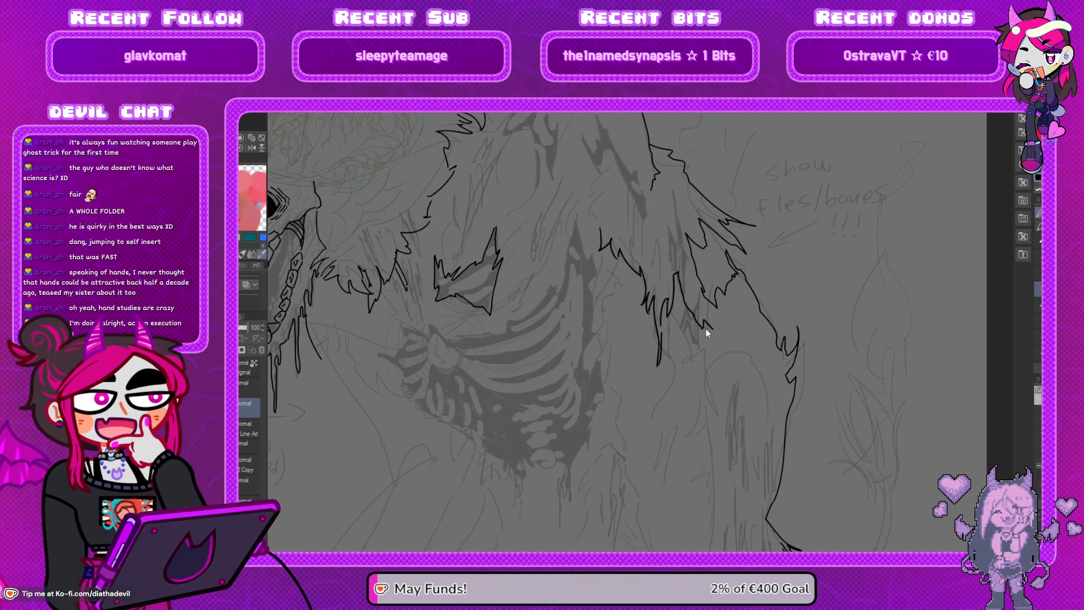
Ink the inner contour of the forearm, starting with a ragged tuft at the elbow and running down toward the wrist
scroll(690, 273, up, 2)
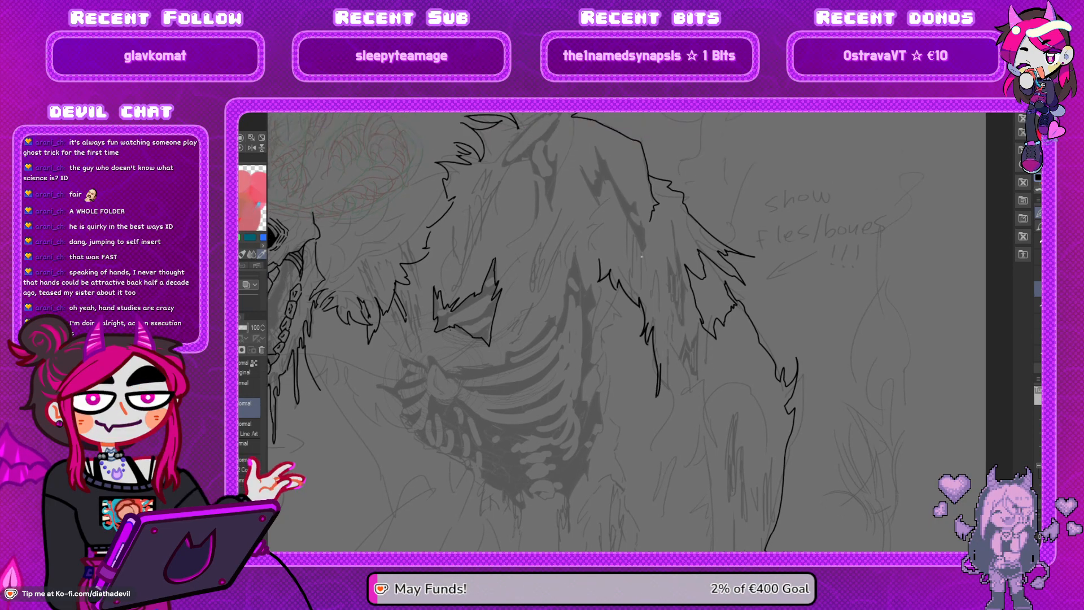
key(h)
drag(615, 393, 607, 317)
drag(562, 392, 560, 327)
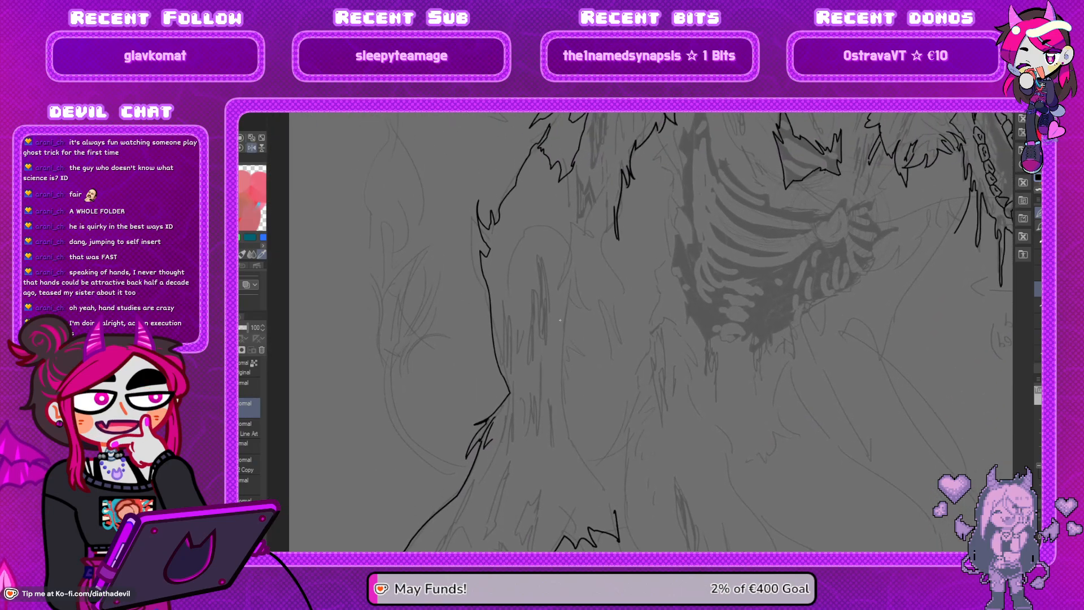
drag(580, 225, 564, 350)
key(ctrl+z)
mouse_move(571, 257)
mouse_down()
mouse_move(561, 211)
mouse_move(559, 224)
mouse_move(531, 210)
mouse_move(570, 282)
mouse_move(563, 414)
mouse_move(567, 281)
mouse_move(565, 363)
mouse_up()
key(ctrl+z)
key(ctrl+z)
key(ctrl+z)
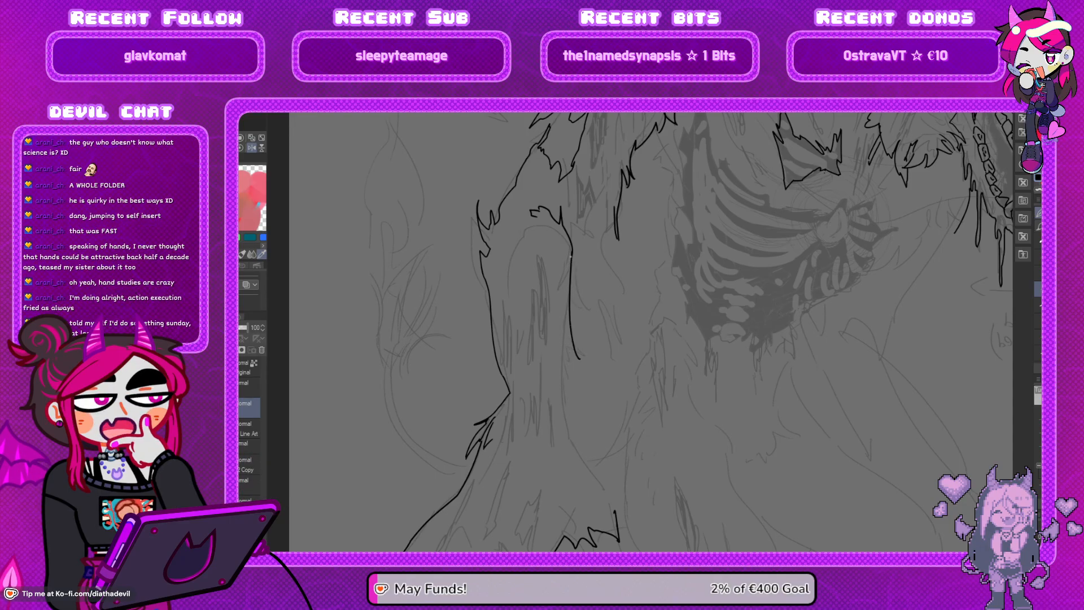
mouse_move(571, 255)
mouse_down()
mouse_move(564, 382)
mouse_move(574, 423)
mouse_move(582, 358)
mouse_up()
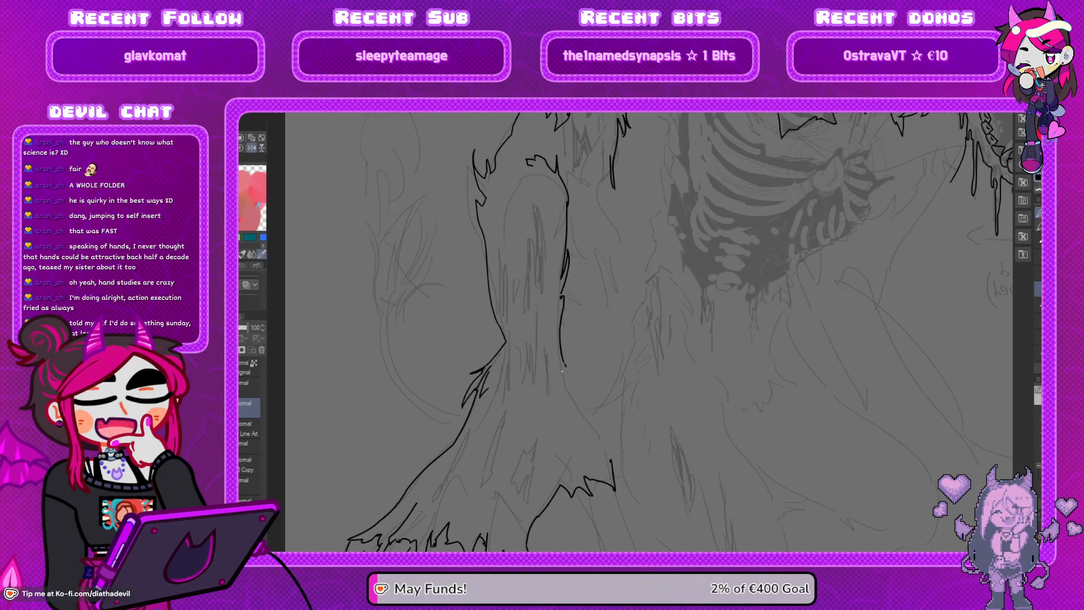
Ink the inner wrist down to the thumb, and the thumb's first segment with a thick joint line
key(h)
drag(675, 287, 625, 263)
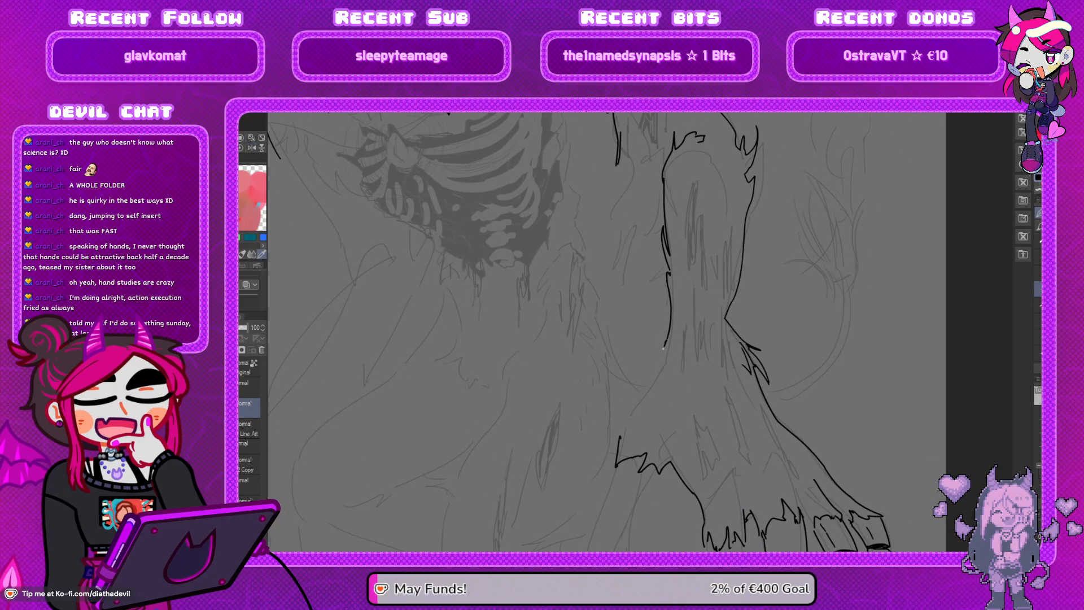
key(ctrl+z)
mouse_move(668, 337)
mouse_down()
mouse_move(654, 386)
mouse_move(618, 438)
mouse_move(633, 358)
mouse_up()
mouse_move(627, 402)
mouse_down()
mouse_move(660, 350)
mouse_move(623, 355)
mouse_move(637, 309)
mouse_move(625, 346)
mouse_move(667, 350)
mouse_move(675, 309)
mouse_up()
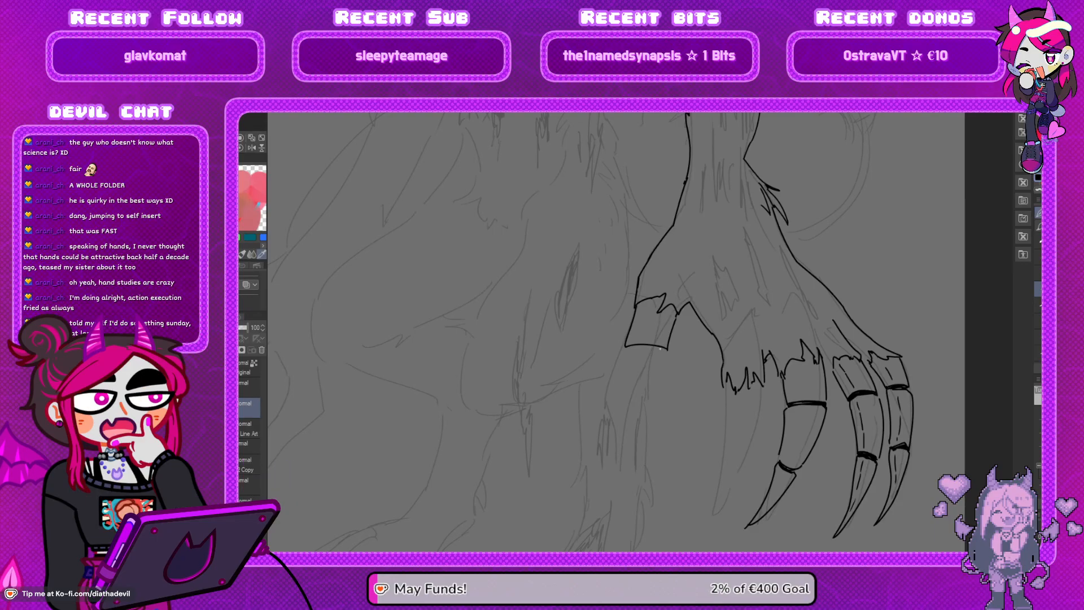
drag(665, 354, 622, 346)
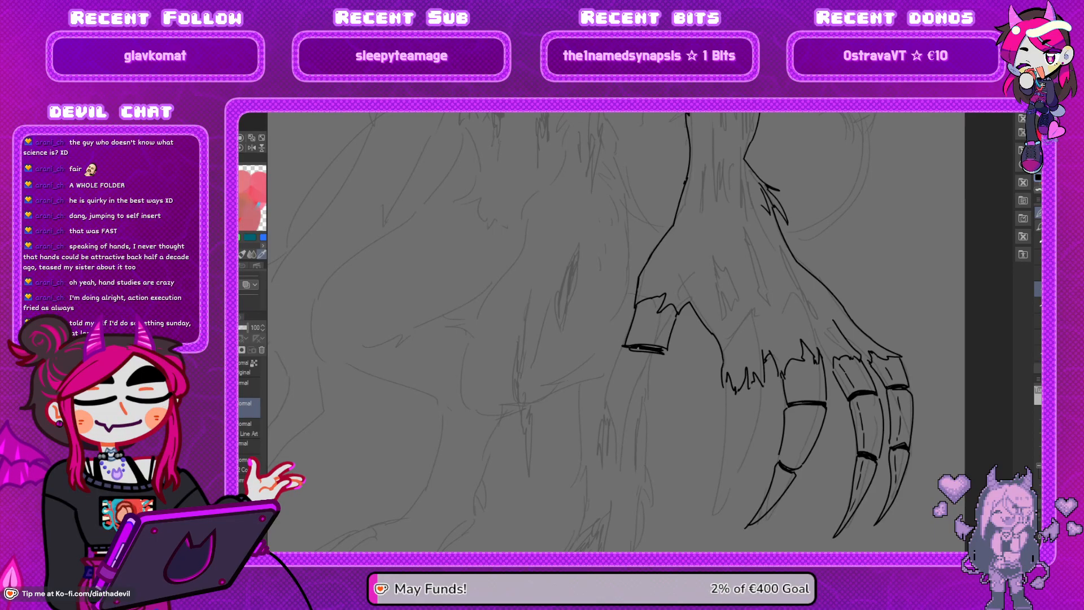
key(ctrl+z)
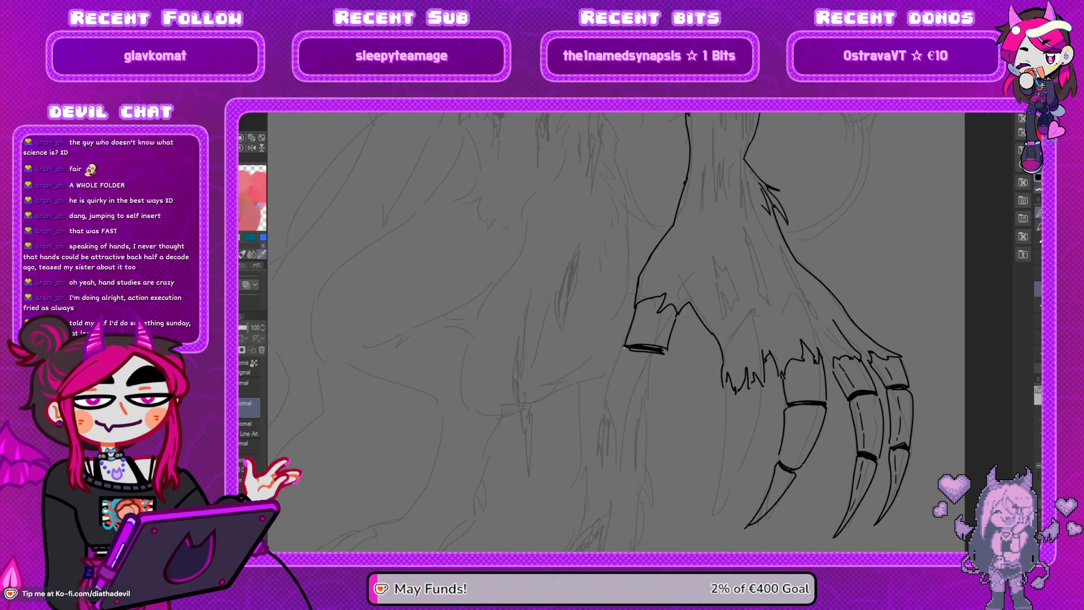
Ink both edges of the thumb's long curved claw below the joint, meeting in a sharp point
drag(626, 355, 621, 426)
key(ctrl+z)
drag(624, 354, 622, 461)
drag(664, 357, 631, 456)
key(ctrl+z)
drag(662, 354, 623, 484)
key(ctrl+z)
mouse_move(664, 366)
mouse_down()
mouse_move(638, 401)
mouse_move(630, 484)
mouse_up()
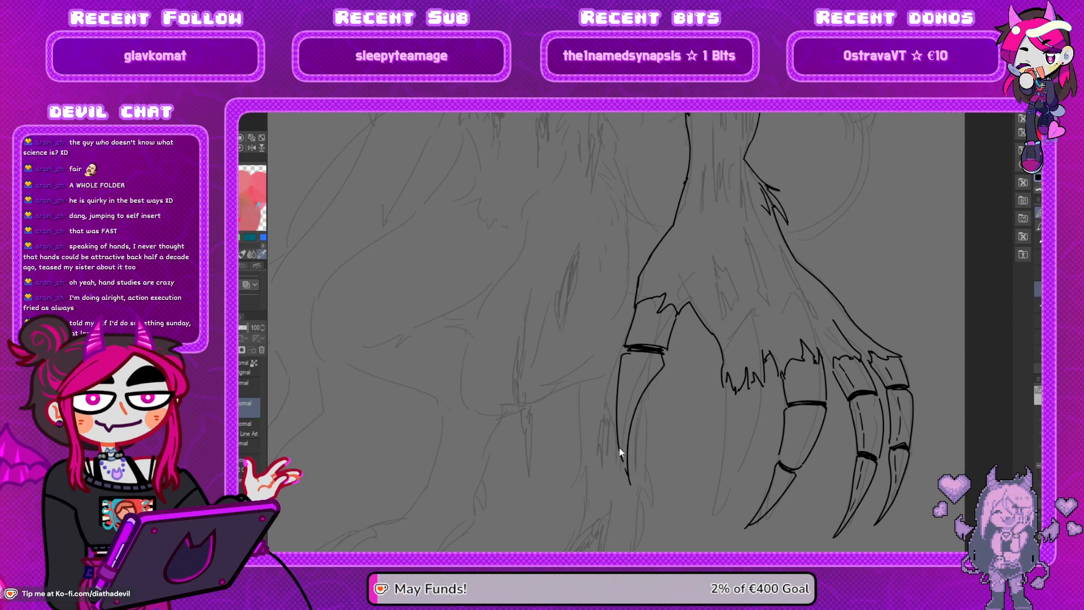
key(h)
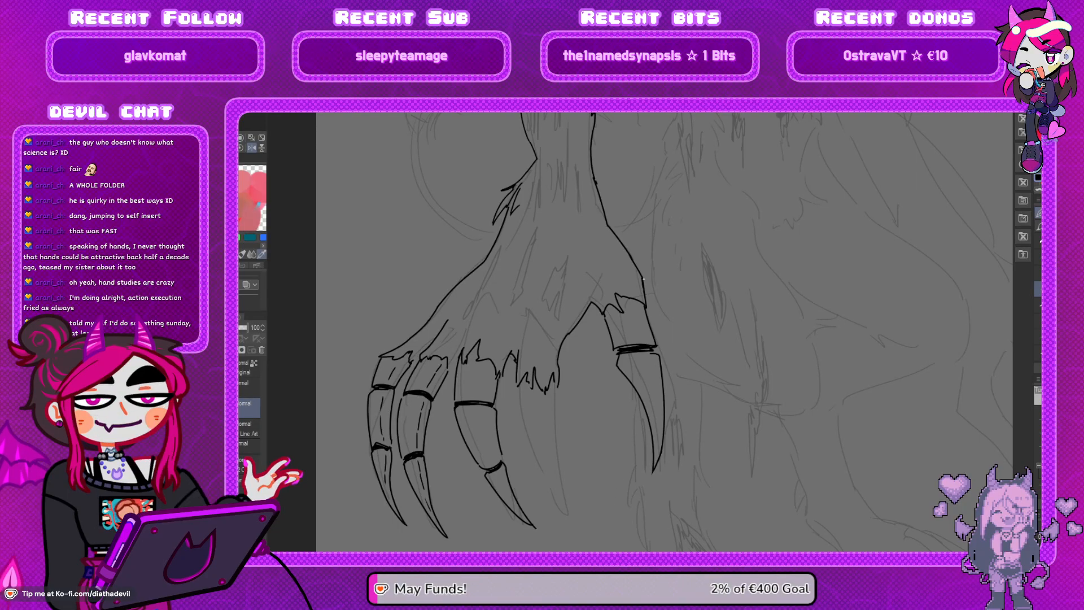
key(h)
Add broken center lines along the thumb and the third finger's segments
drag(738, 379, 705, 354)
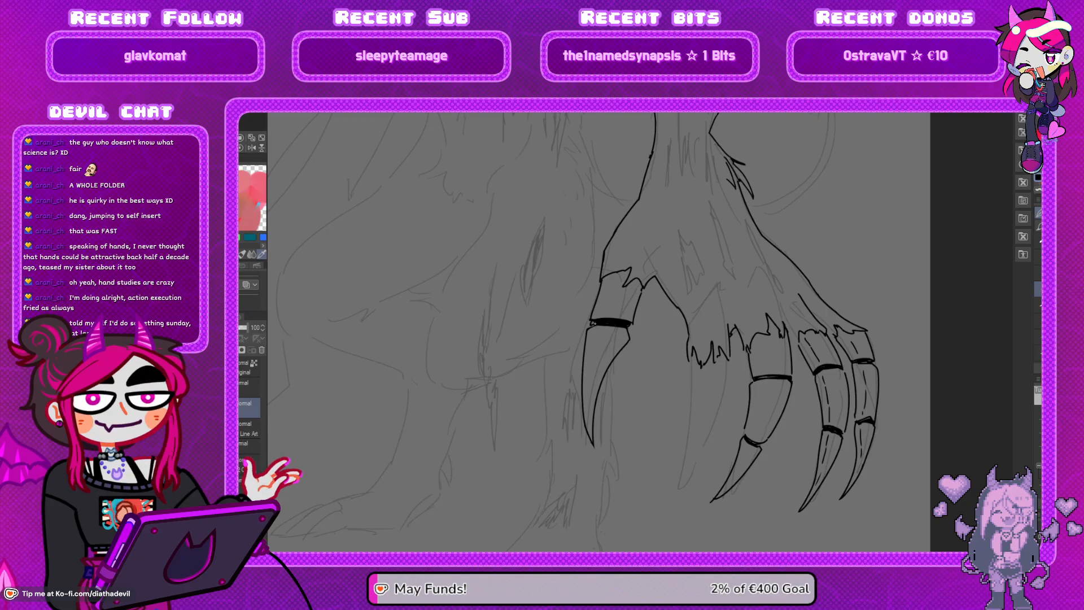
drag(791, 353, 782, 348)
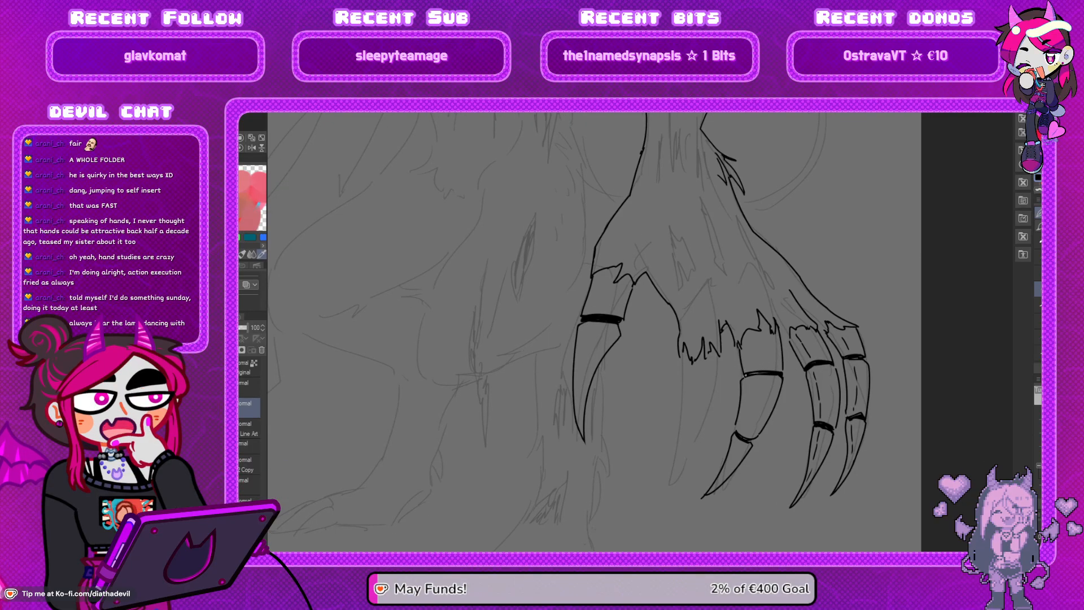
drag(752, 373, 779, 372)
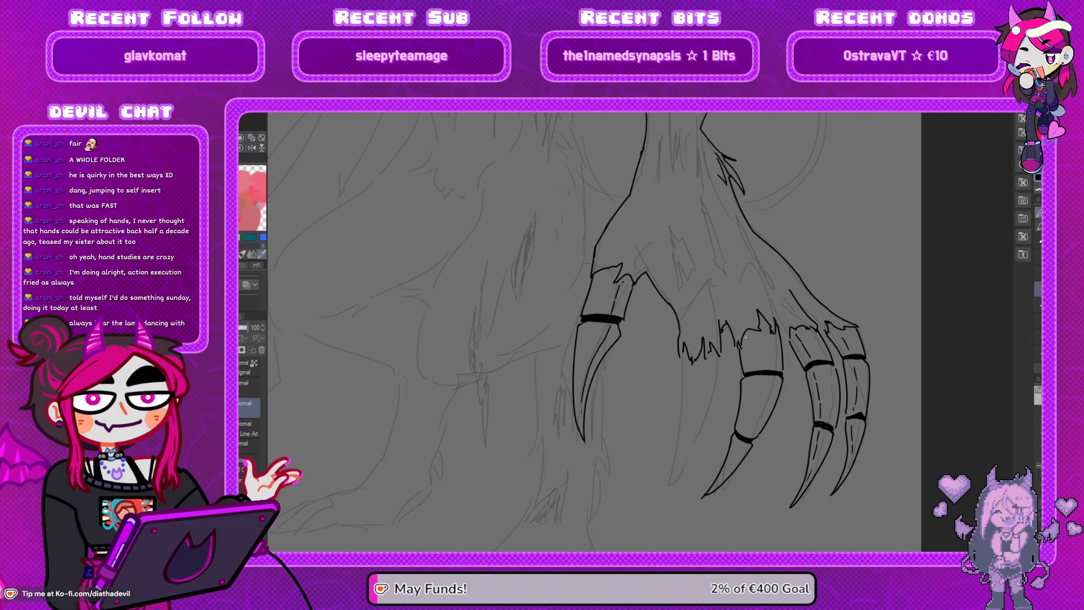
key(ctrl+z)
drag(752, 377, 728, 466)
key(ctrl+z)
key(ctrl+z)
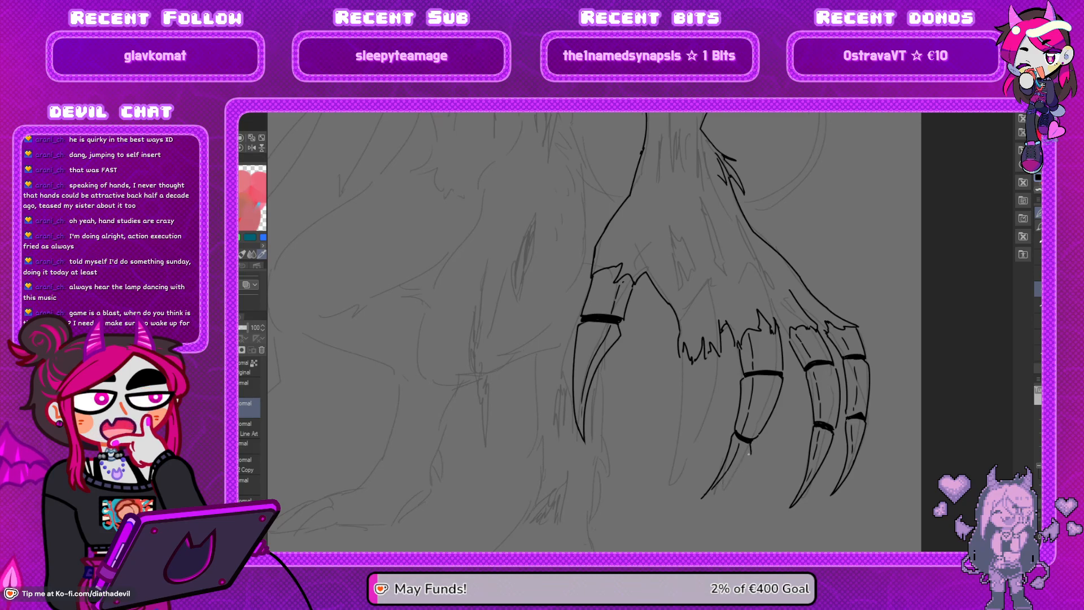
Redraw the third finger's claw edge from the lower joint into a longer, sharper tip
key(ctrl+z)
drag(751, 450, 699, 502)
key(ctrl+z)
drag(750, 450, 713, 488)
key(ctrl+z)
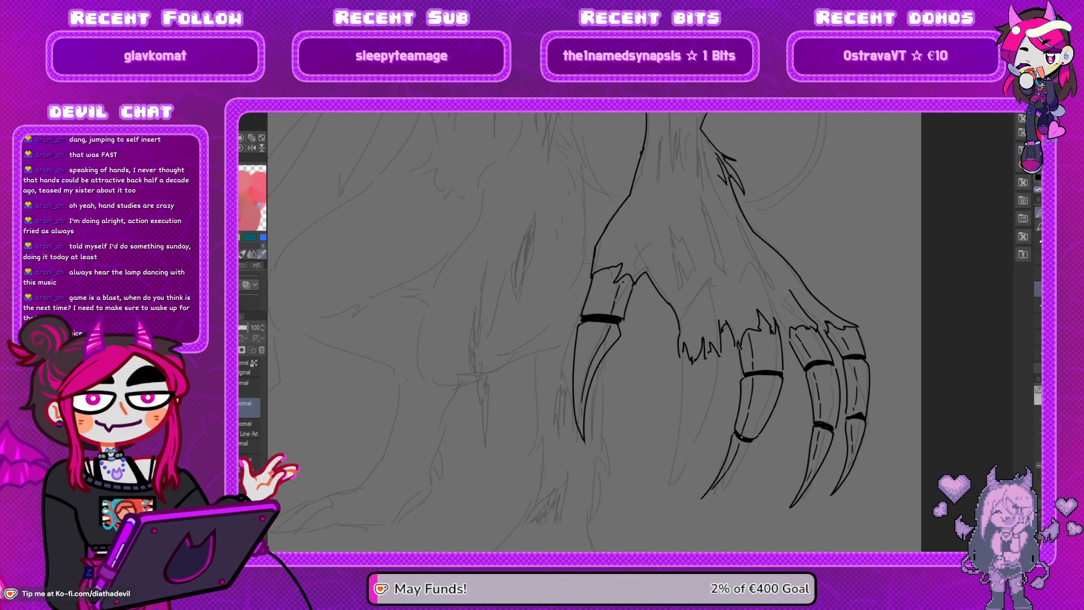
drag(751, 443, 712, 487)
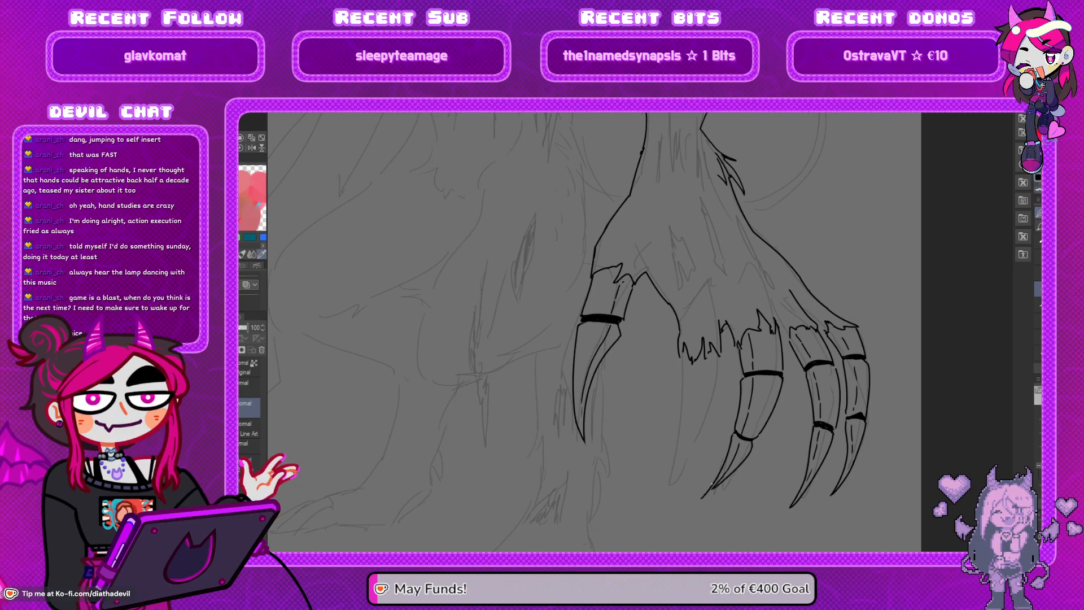
key(ctrl+z)
drag(753, 439, 703, 495)
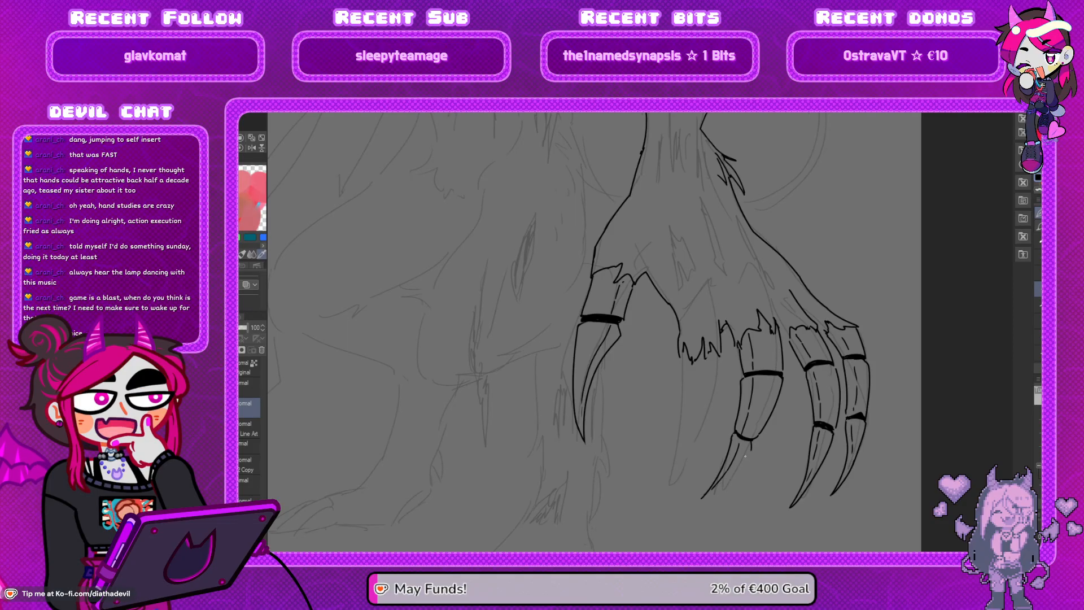
drag(751, 440, 750, 451)
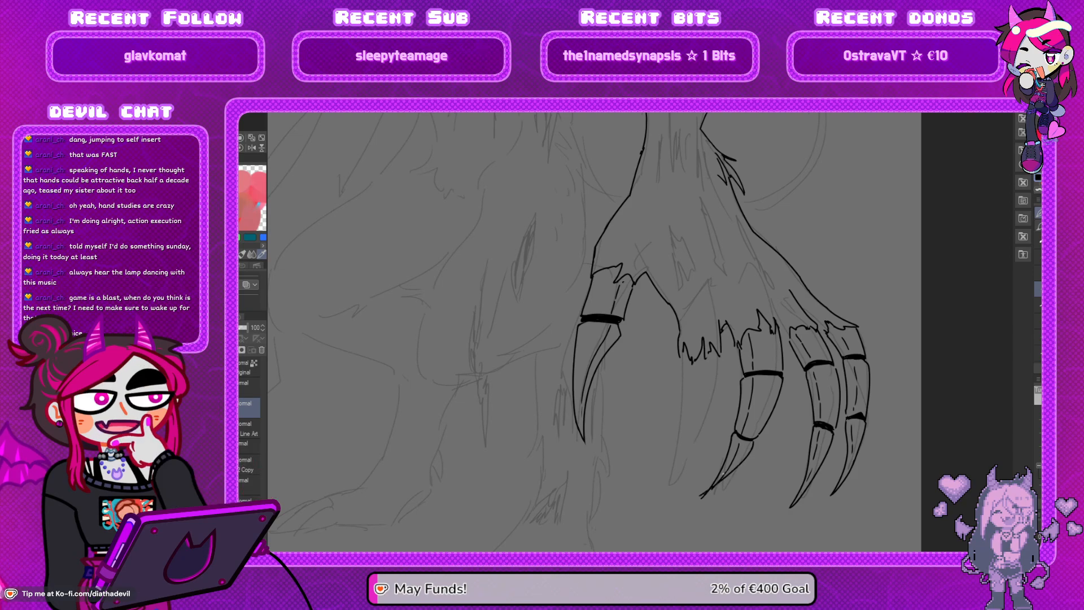
key(ctrl+z)
drag(753, 442, 702, 496)
key(ctrl+z)
drag(753, 442, 698, 500)
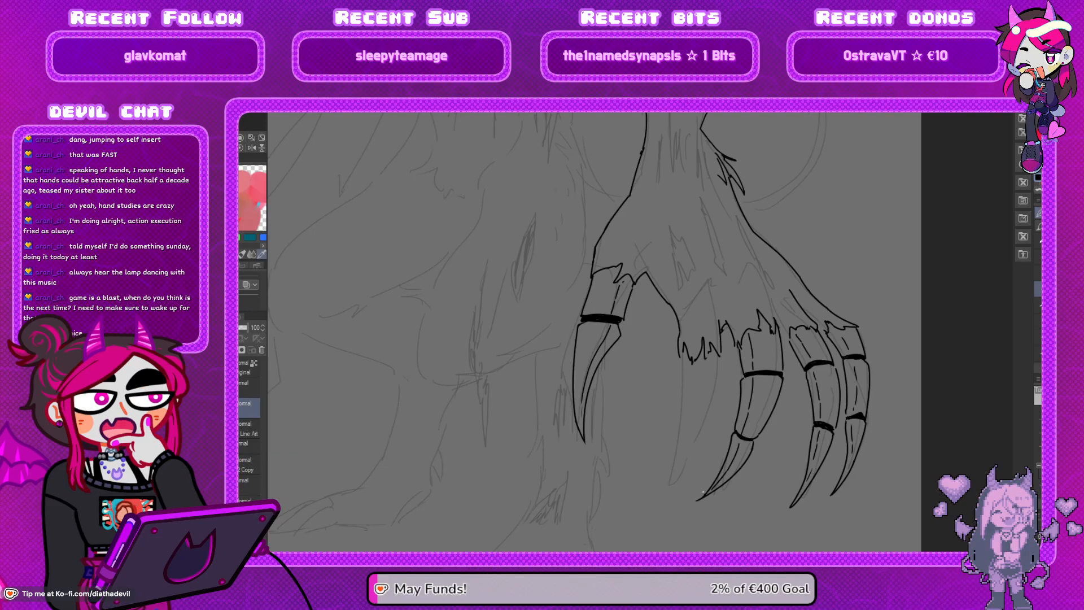
key(ctrl+z)
drag(753, 443, 689, 505)
key(ctrl+z)
drag(753, 443, 681, 512)
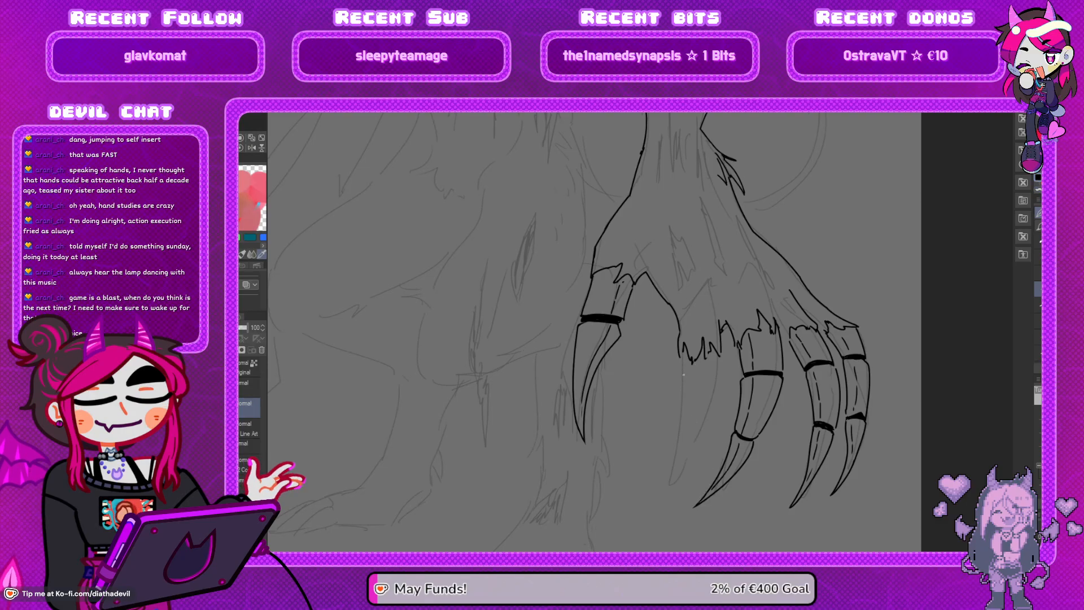
Ink the fourth finger's first segment below its ragged knuckle edge, with a thick joint line at its end
key(ctrl+z)
mouse_move(683, 353)
mouse_down()
mouse_move(684, 384)
mouse_move(715, 376)
mouse_move(681, 382)
mouse_move(682, 372)
mouse_move(702, 385)
mouse_up()
key(ctrl+z)
key(ctrl+z)
key(ctrl+z)
key(ctrl+z)
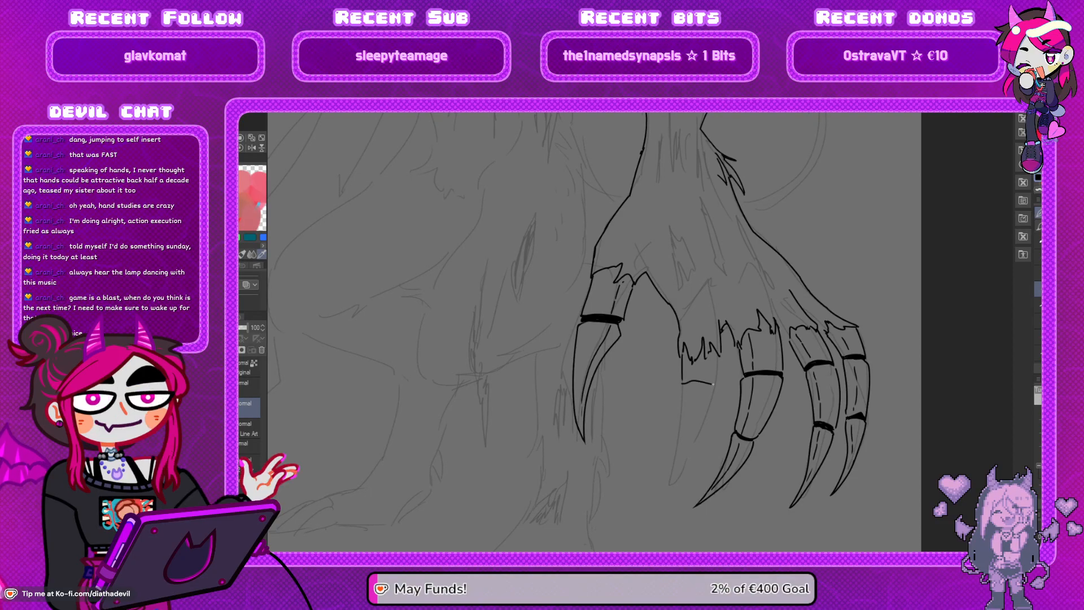
drag(712, 384, 697, 383)
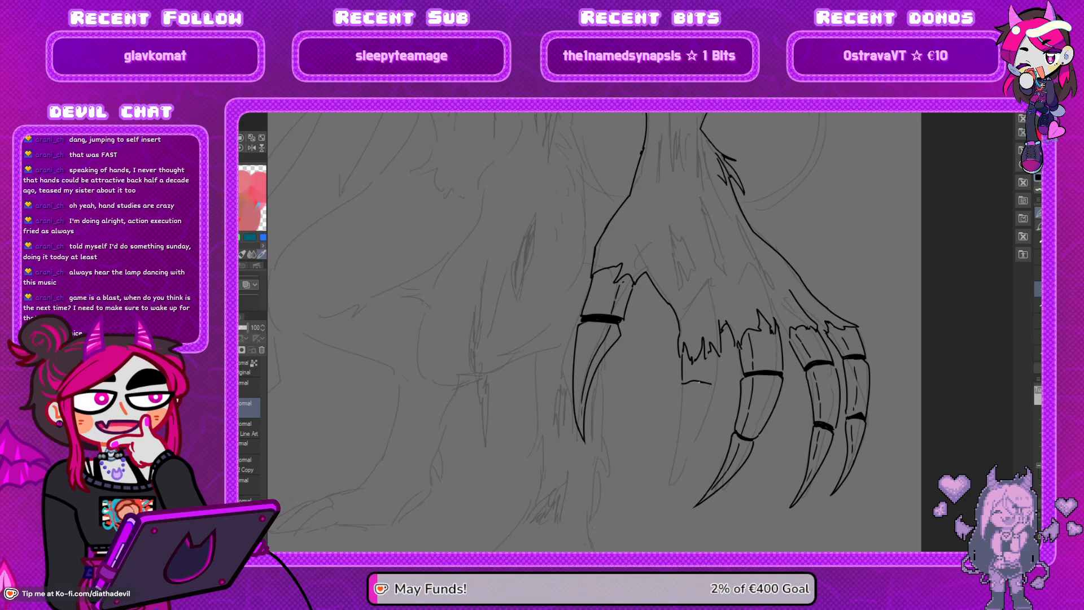
drag(691, 385, 704, 386)
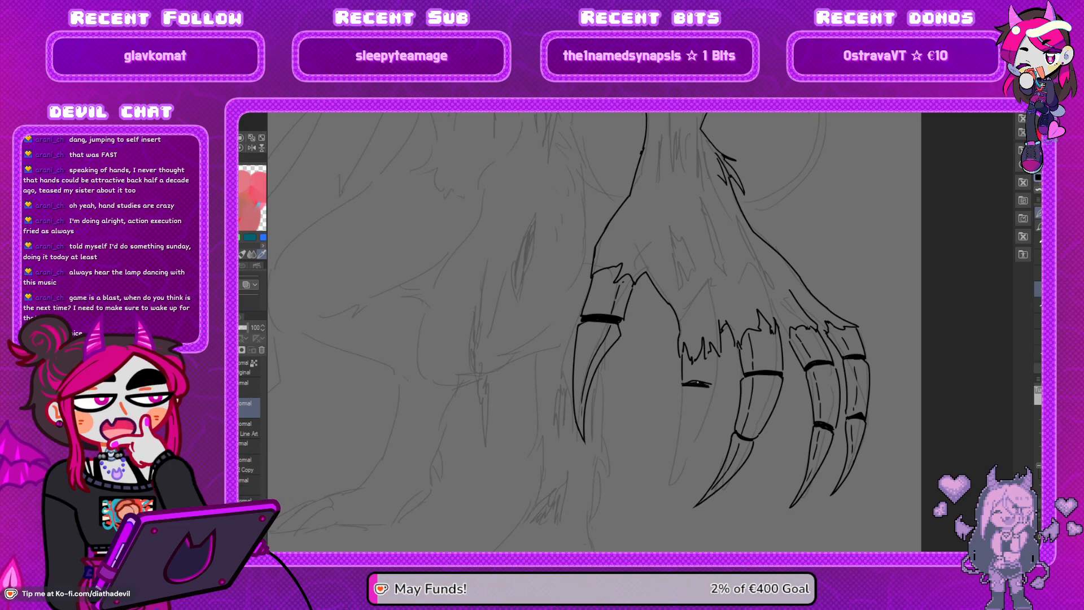
key(ctrl+z)
drag(716, 387, 718, 359)
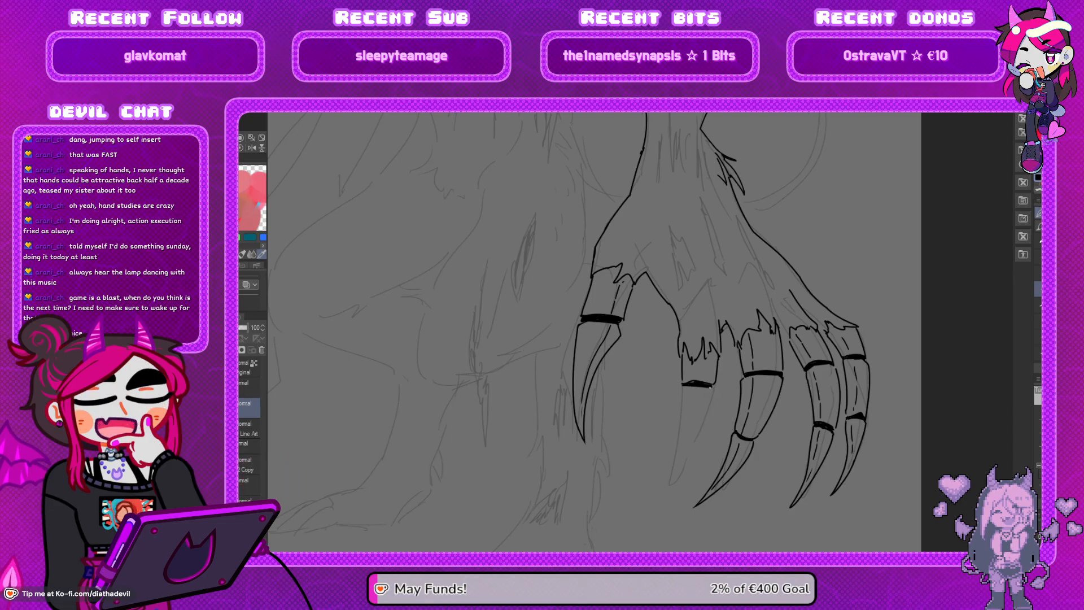
Ink the fourth finger's middle segment with tapering sides and a thick curved lower joint
drag(681, 387, 677, 430)
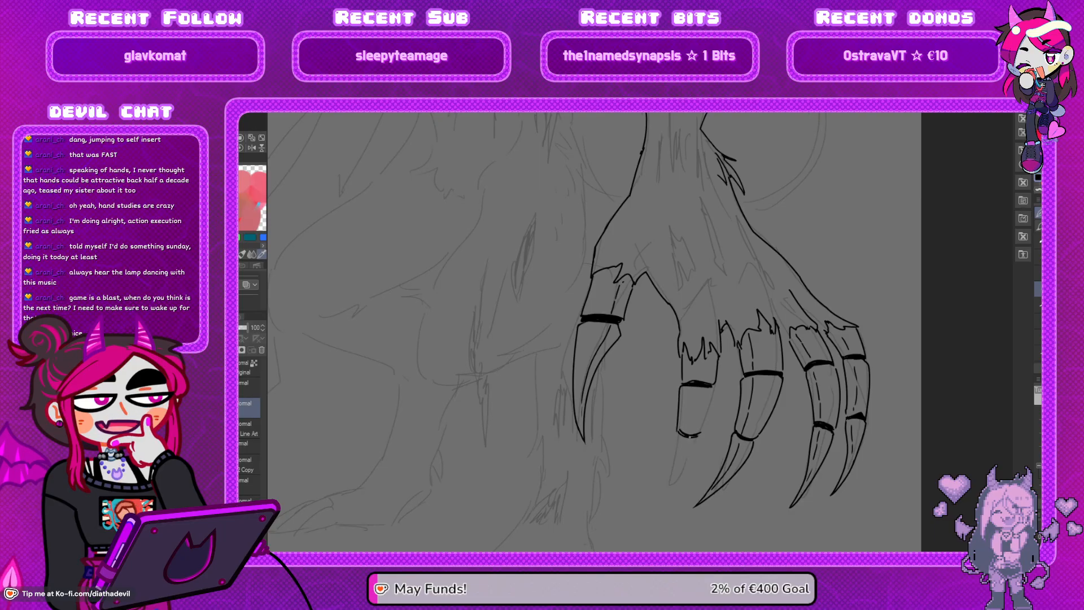
drag(701, 433, 714, 388)
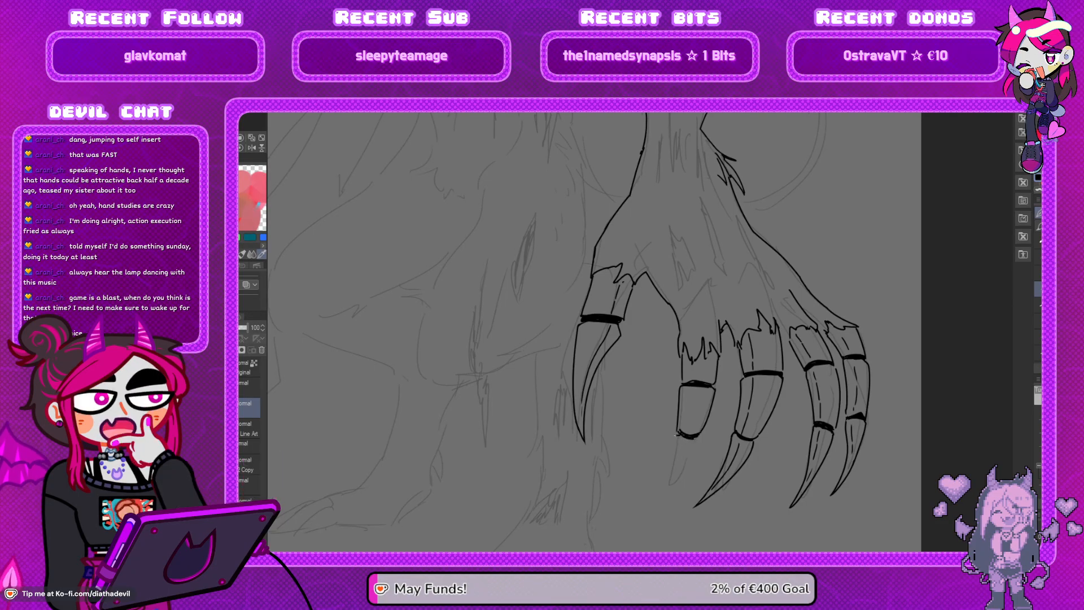
key(ctrl+z)
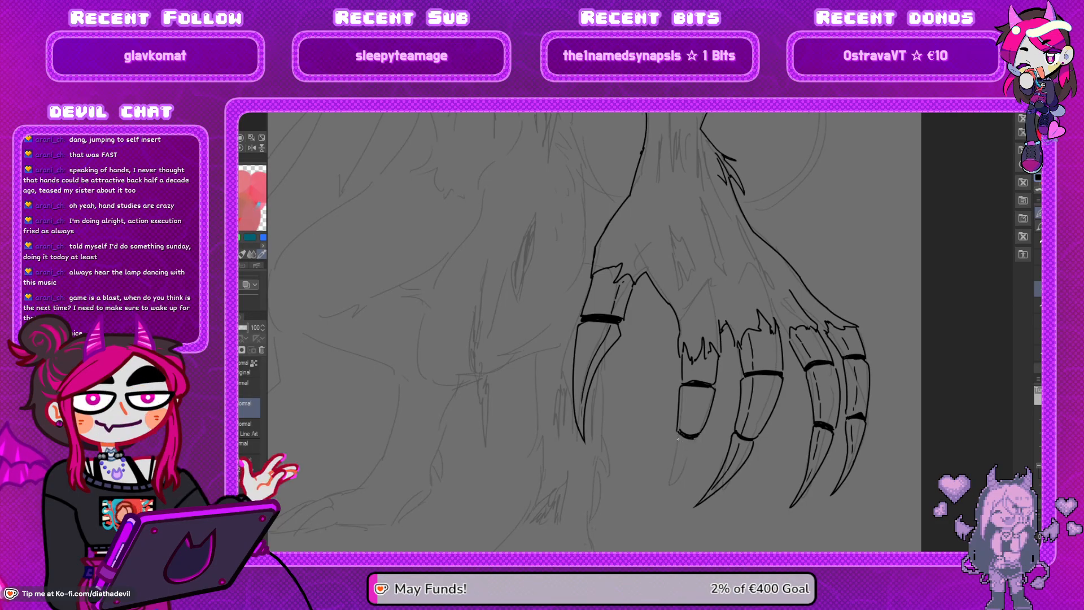
drag(674, 435, 664, 504)
drag(679, 435, 667, 490)
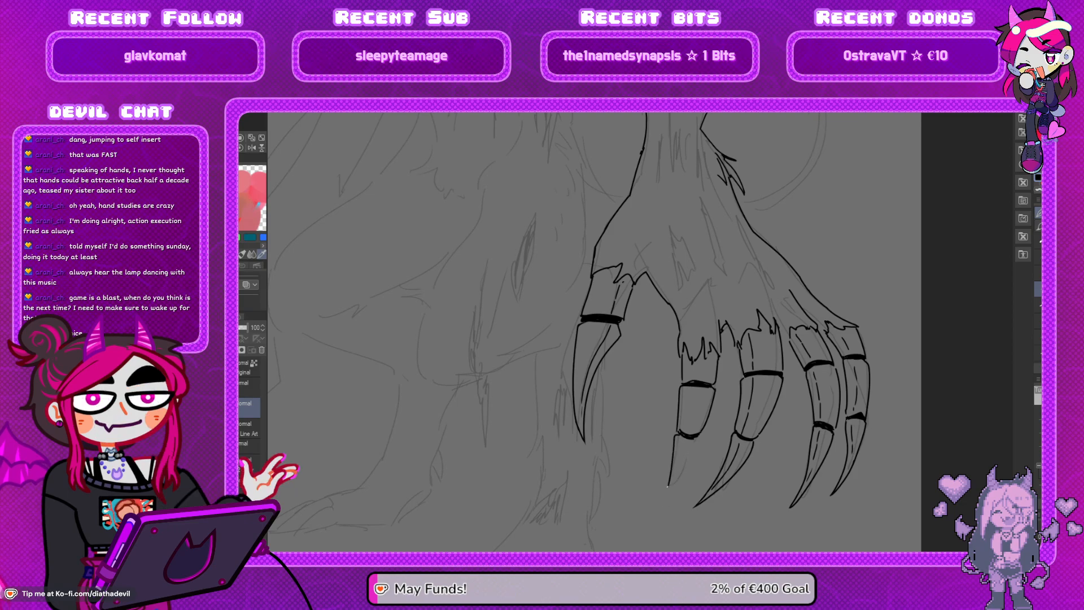
key(ctrl+z)
key(ctrl+z)
drag(696, 441, 666, 491)
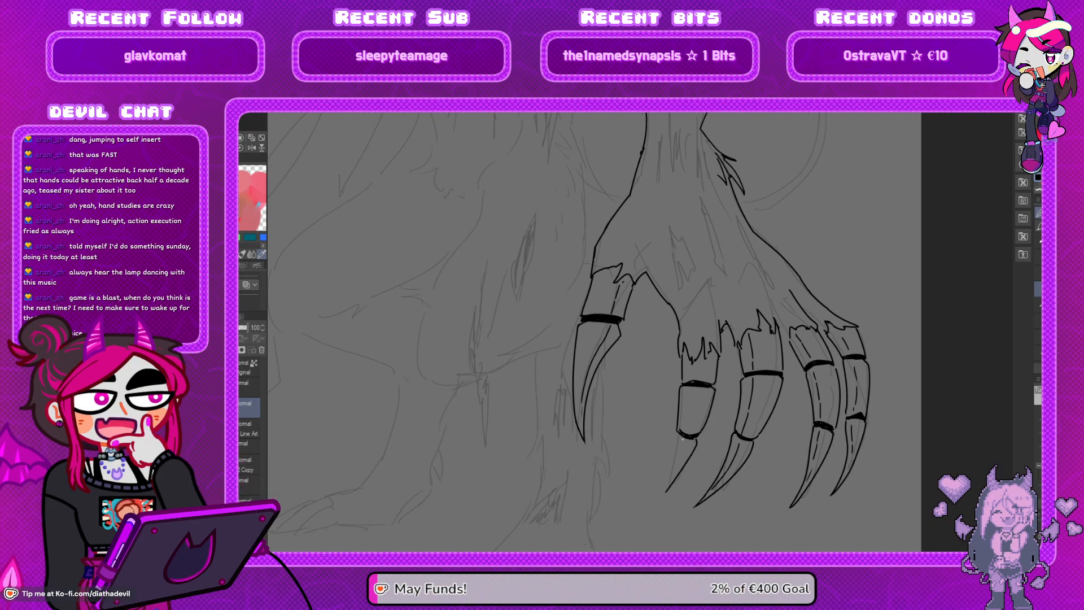
drag(679, 435, 666, 484)
key(ctrl+z)
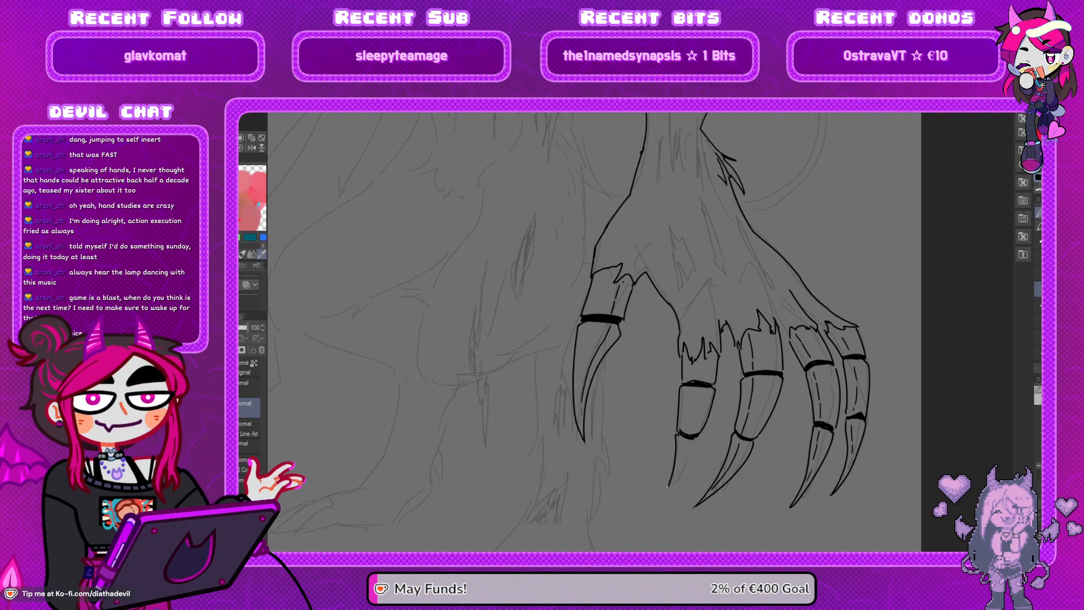
key(ctrl+z)
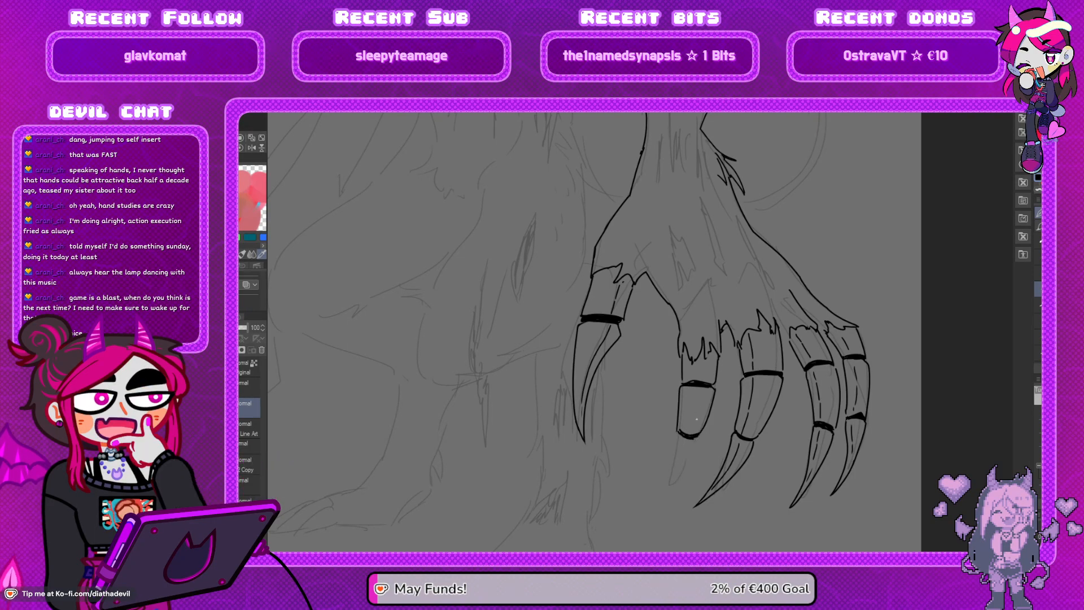
Mirror the canvas view, redraw the fourth finger's lower joint line, and ink one curved side of its claw
key(h)
key(ctrl+z)
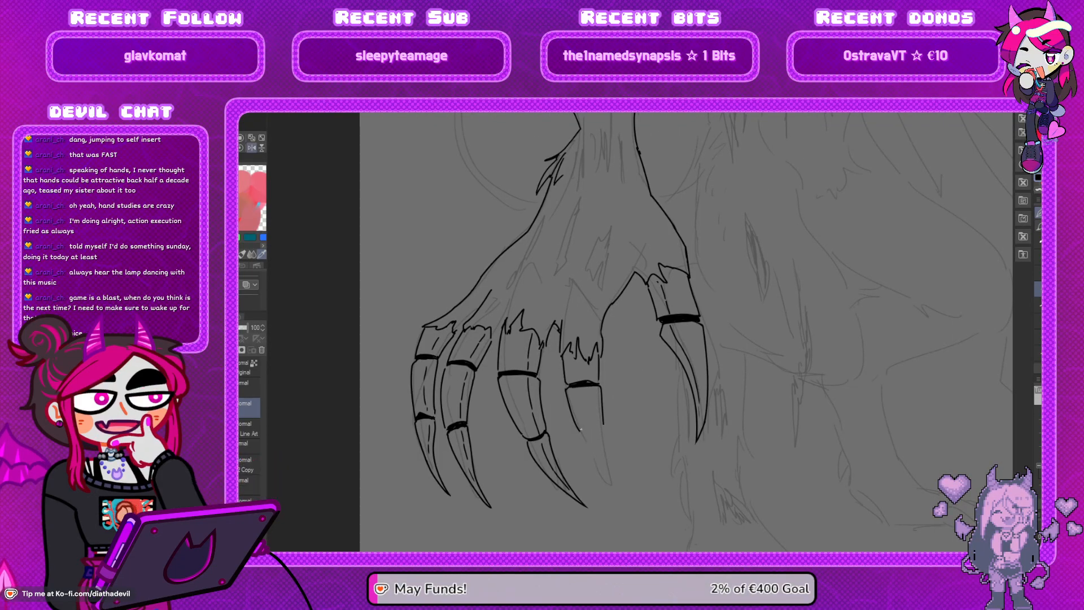
drag(578, 428, 602, 425)
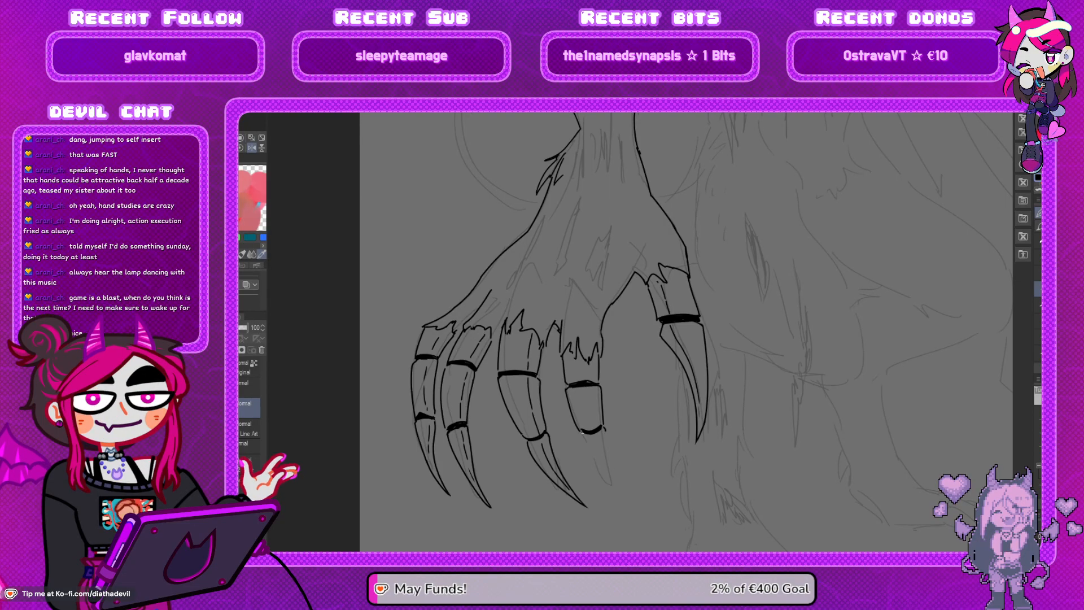
mouse_move(587, 443)
mouse_down()
mouse_move(613, 480)
mouse_move(605, 447)
mouse_up()
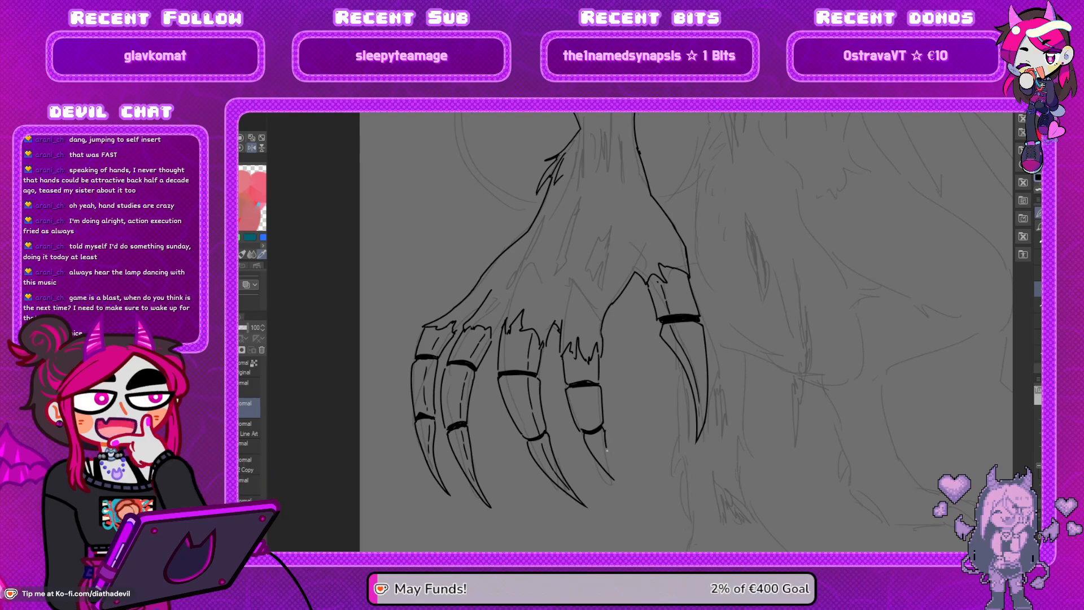
Unmirror the view, close the fourth finger's claw to a sharp tip, and add broken center lines along its segments
key(h)
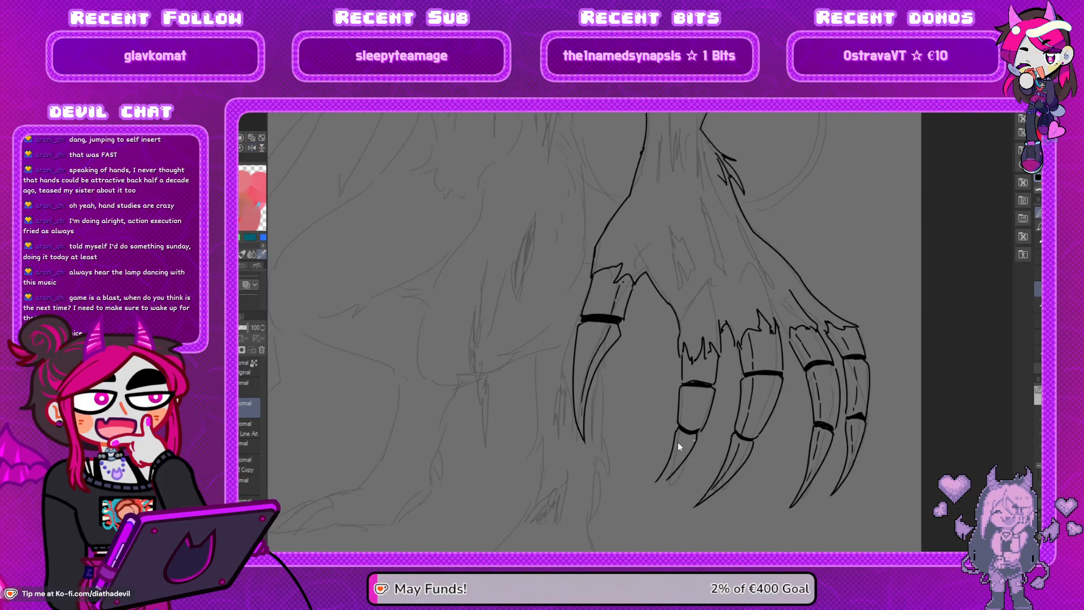
drag(679, 433, 665, 492)
drag(678, 432, 662, 484)
key(ctrl+z)
mouse_move(678, 431)
mouse_down()
mouse_move(659, 489)
mouse_move(682, 464)
mouse_move(658, 487)
mouse_up()
key(ctrl+z)
key(ctrl+z)
key(ctrl+z)
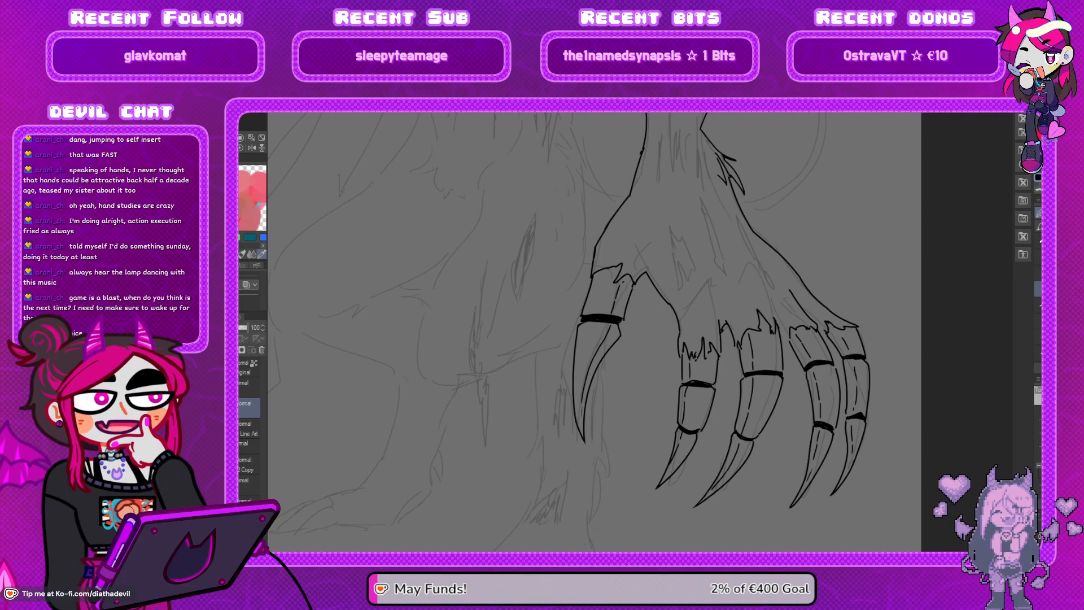
Ink jagged tears in the skin on the back of the hand, including a small one above the thumb's base
scroll(696, 359, up, 2)
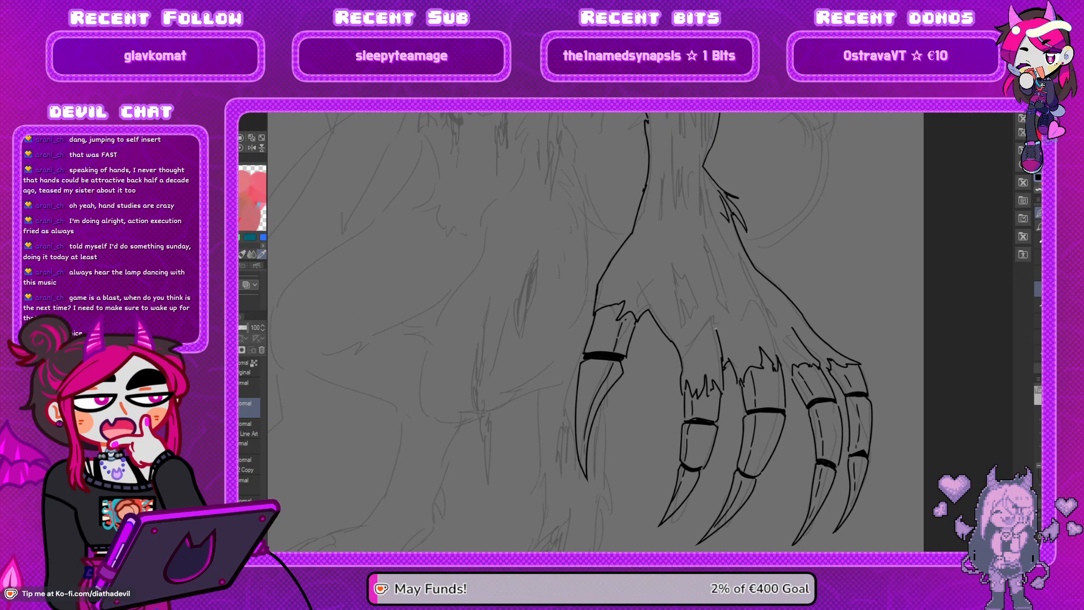
mouse_move(697, 310)
mouse_down()
mouse_move(704, 288)
mouse_move(713, 334)
mouse_move(685, 313)
mouse_move(676, 254)
mouse_move(684, 279)
mouse_up()
key(ctrl+z)
mouse_move(686, 283)
mouse_down()
mouse_move(691, 297)
mouse_move(683, 290)
mouse_up()
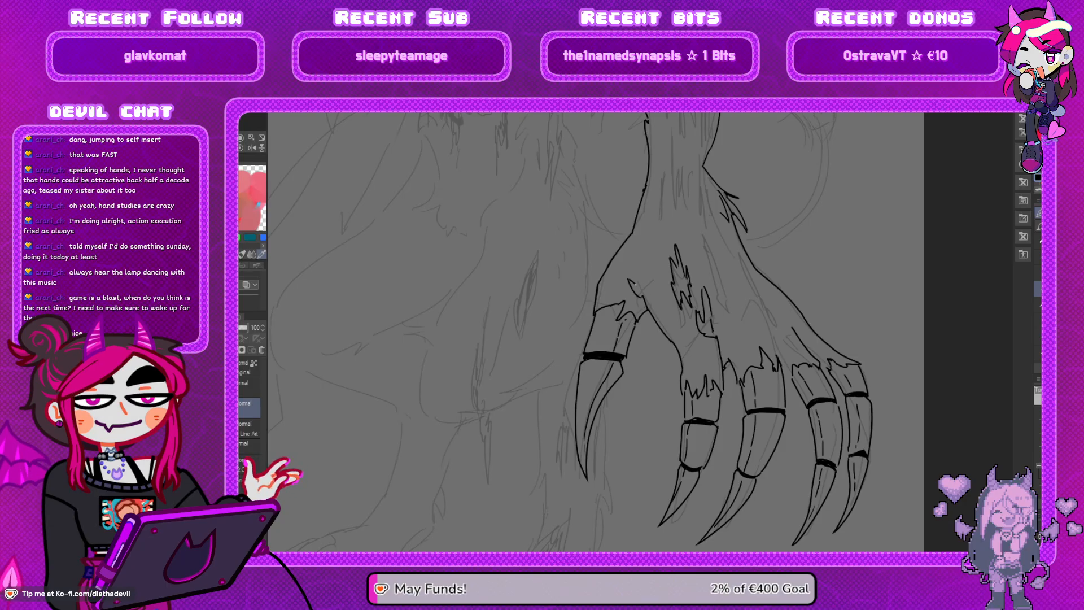
drag(620, 270, 629, 281)
key(h)
key(h)
Ink a long ragged tear from mid-hand toward the fourth finger and a jagged notch above the third finger
drag(766, 284, 738, 315)
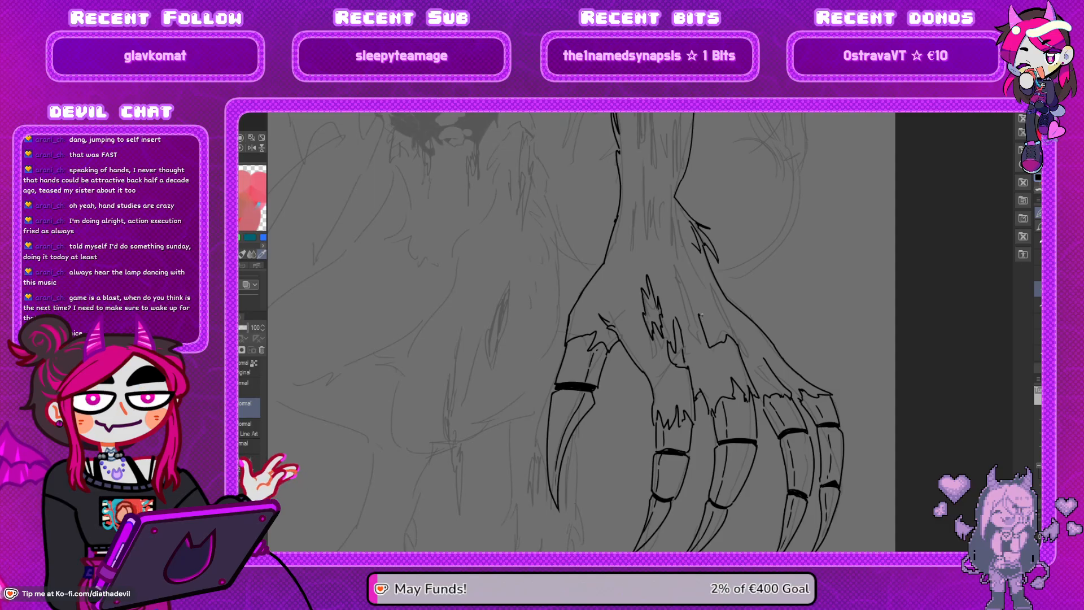
mouse_move(719, 325)
mouse_down()
mouse_move(731, 337)
mouse_move(714, 350)
mouse_up()
key(ctrl+z)
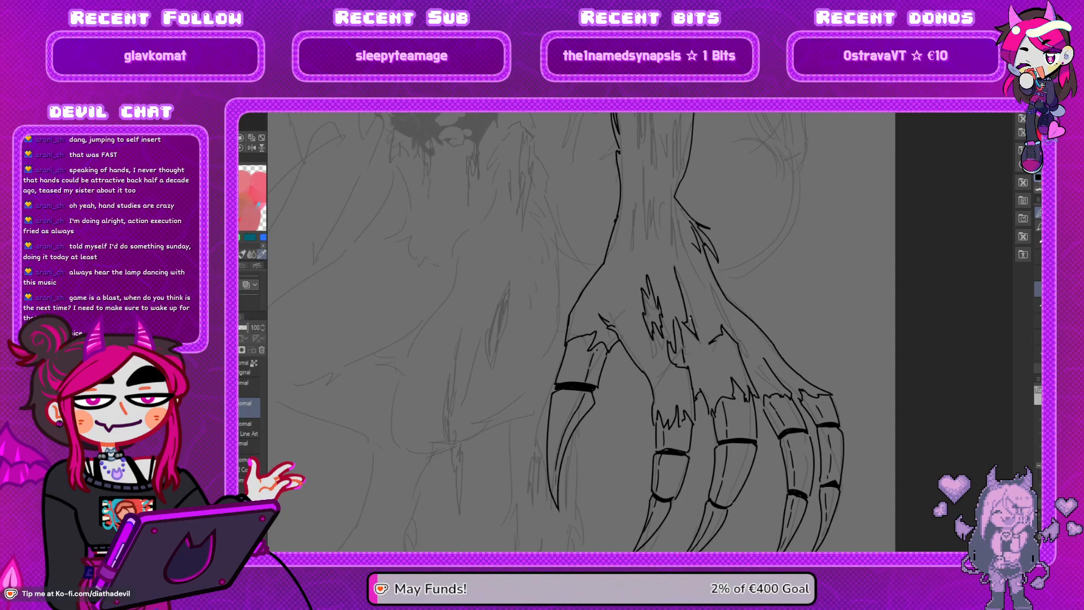
drag(668, 255, 675, 270)
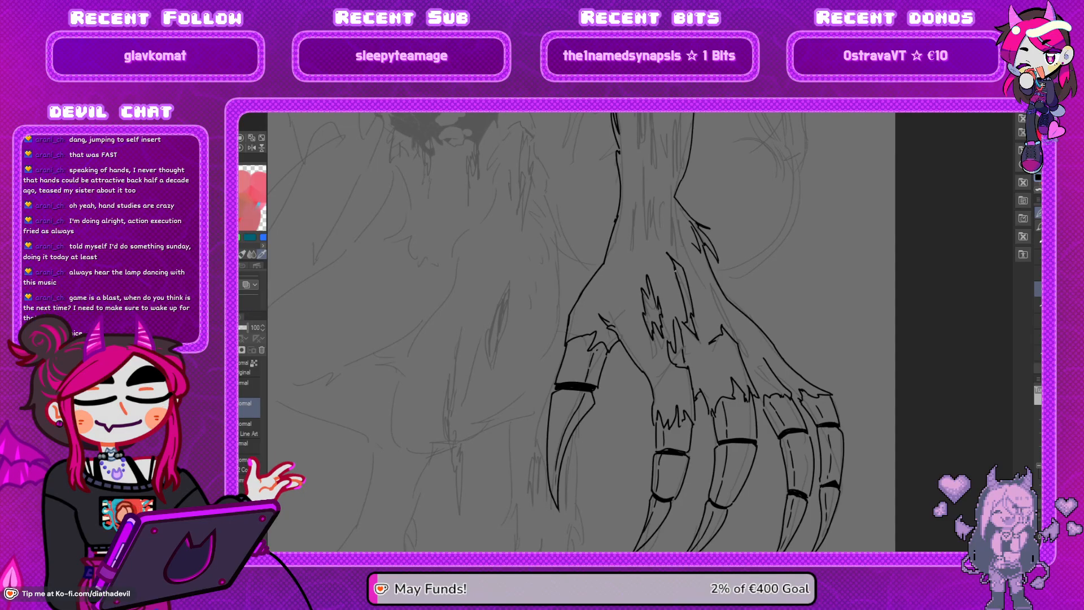
Mirror the view and ink long narrow ragged tears just inside the hand's outer edge, above the two outermost fingers
key(h)
drag(547, 331, 575, 291)
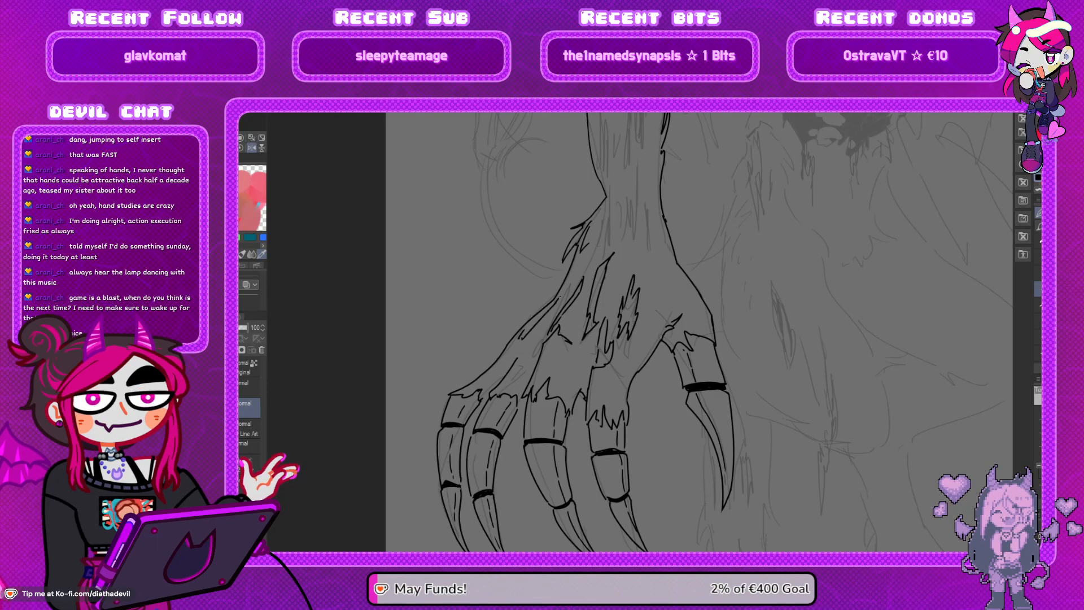
drag(540, 319, 527, 330)
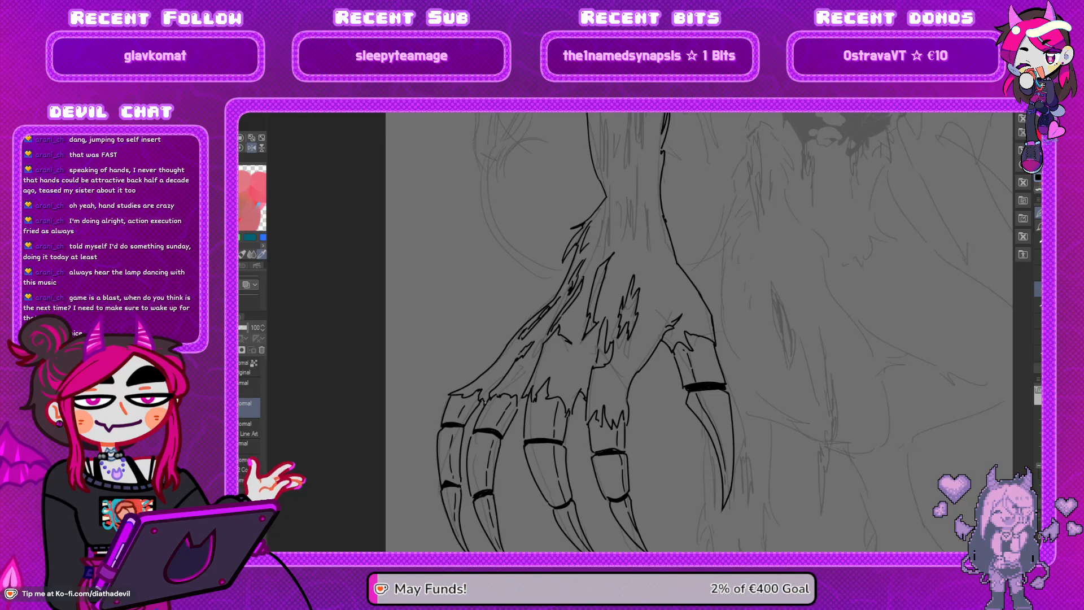
key(h)
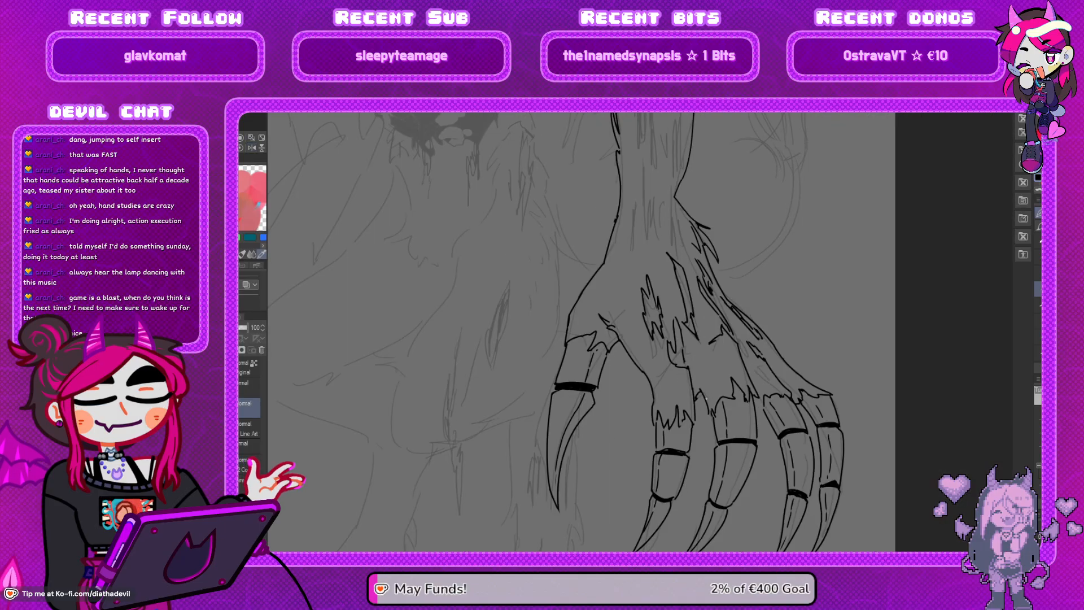
Fill the ragged hole in the upper arm's torn hide with solid black
drag(589, 342, 682, 476)
mouse_move(680, 149)
mouse_down()
mouse_move(692, 317)
mouse_move(700, 322)
mouse_move(715, 305)
mouse_move(725, 349)
mouse_move(718, 337)
mouse_up()
key(ctrl+z)
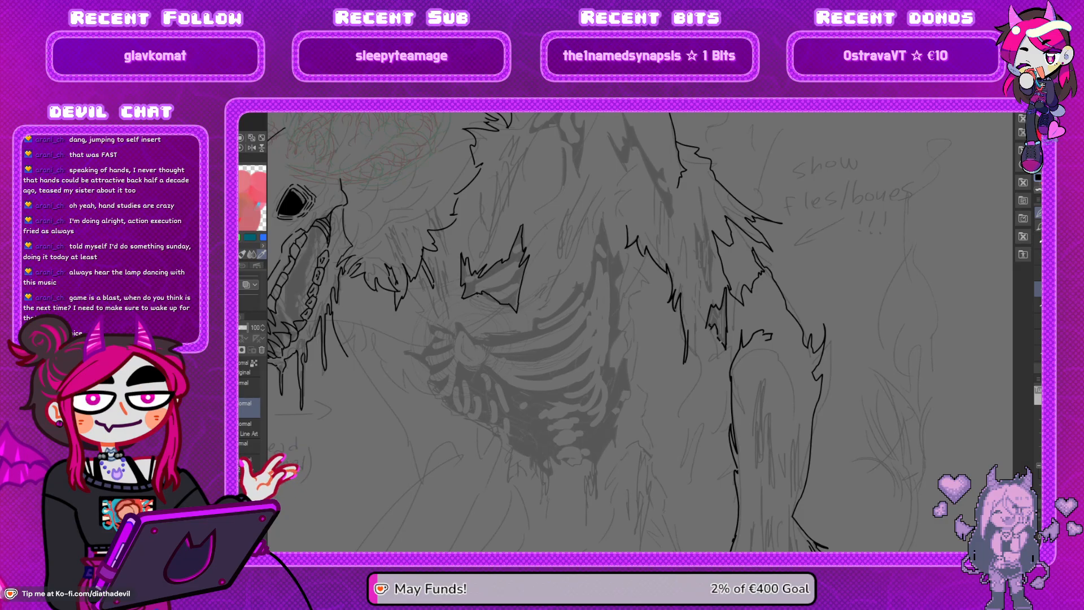
key(g)
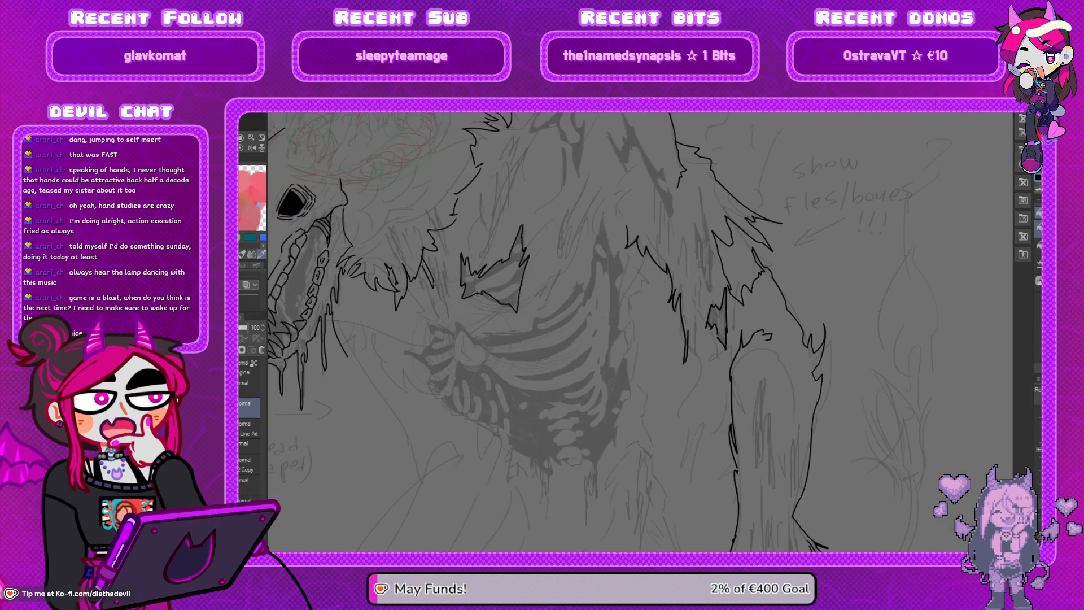
key(p)
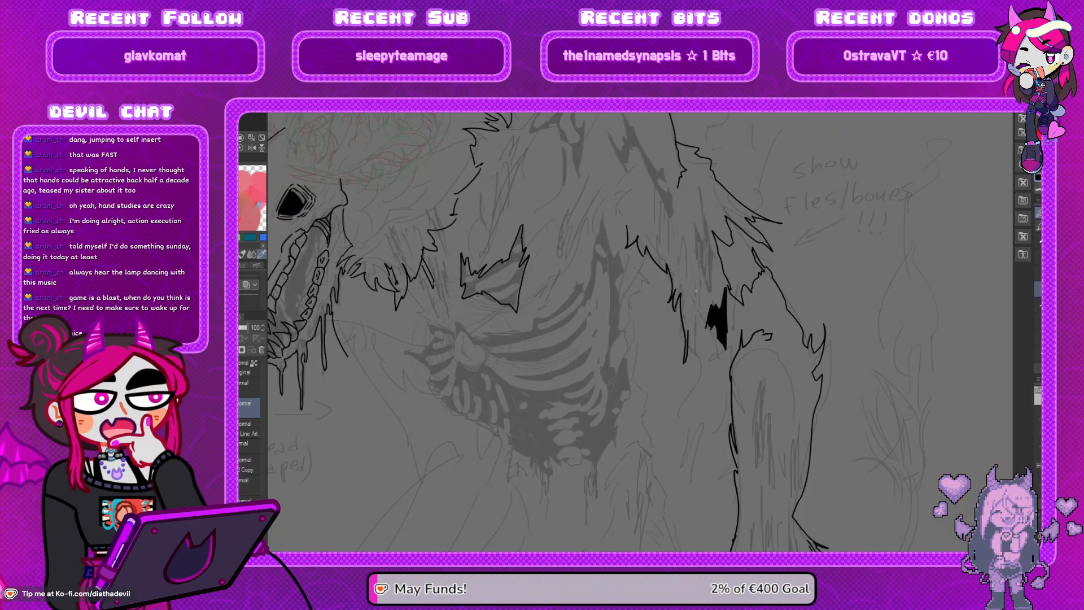
Ink a second long, narrow tear above the filled hole in the upper arm's hide and fill it black
key(ctrl+z)
key(ctrl+y)
key(g)
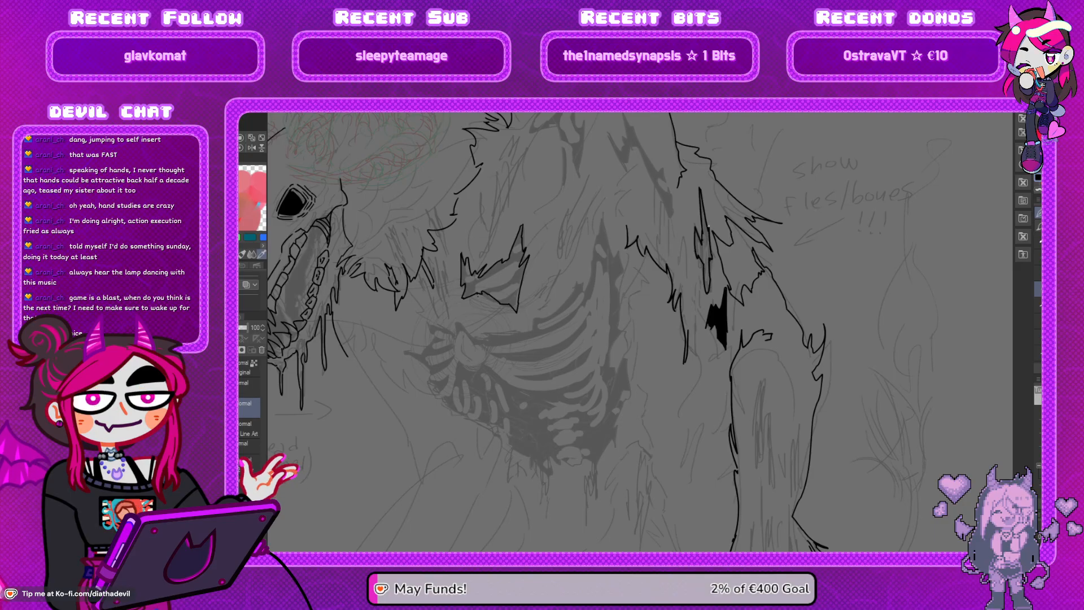
click(707, 246)
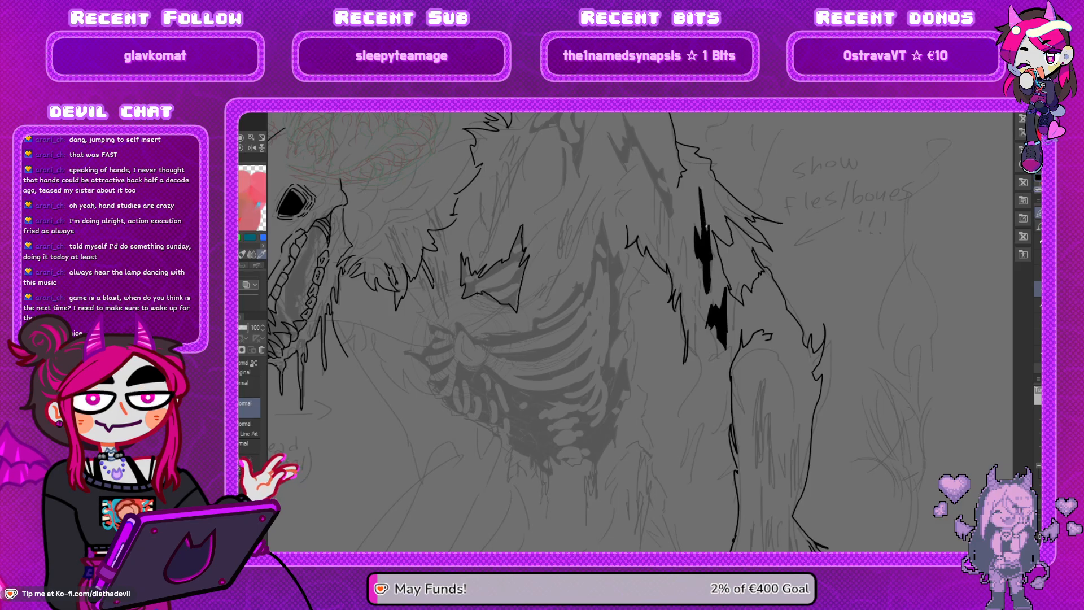
Ink the ragged lower edge of the torn hide curving over the top of the exposed ribcage
mouse_move(627, 135)
mouse_down()
mouse_move(680, 249)
mouse_move(732, 253)
mouse_move(687, 223)
mouse_move(689, 167)
mouse_up()
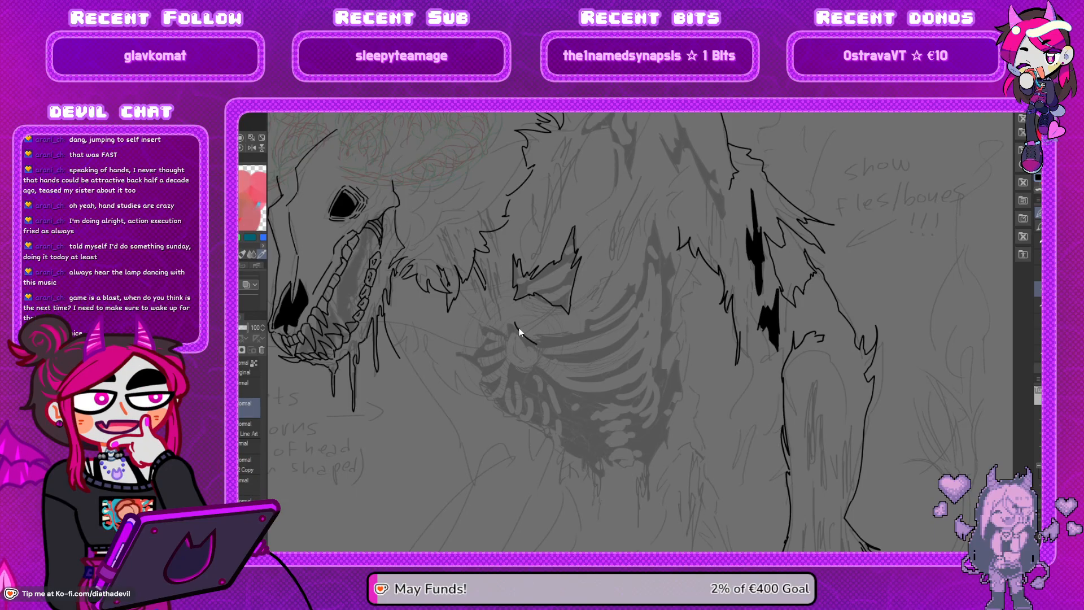
mouse_move(550, 336)
mouse_down()
mouse_move(600, 315)
mouse_move(618, 292)
mouse_up()
mouse_move(616, 294)
mouse_down()
mouse_move(619, 306)
mouse_move(630, 270)
mouse_move(646, 263)
mouse_up()
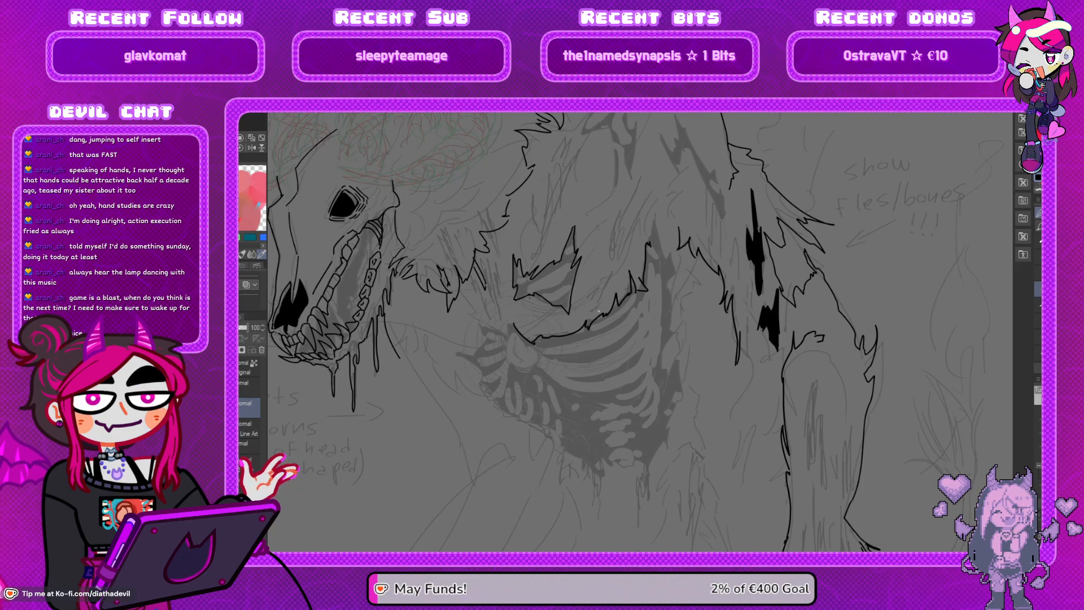
Add thin drips hanging from the torn hide over the ribs and extend its jagged edge up to the arm's fur
drag(605, 354, 606, 366)
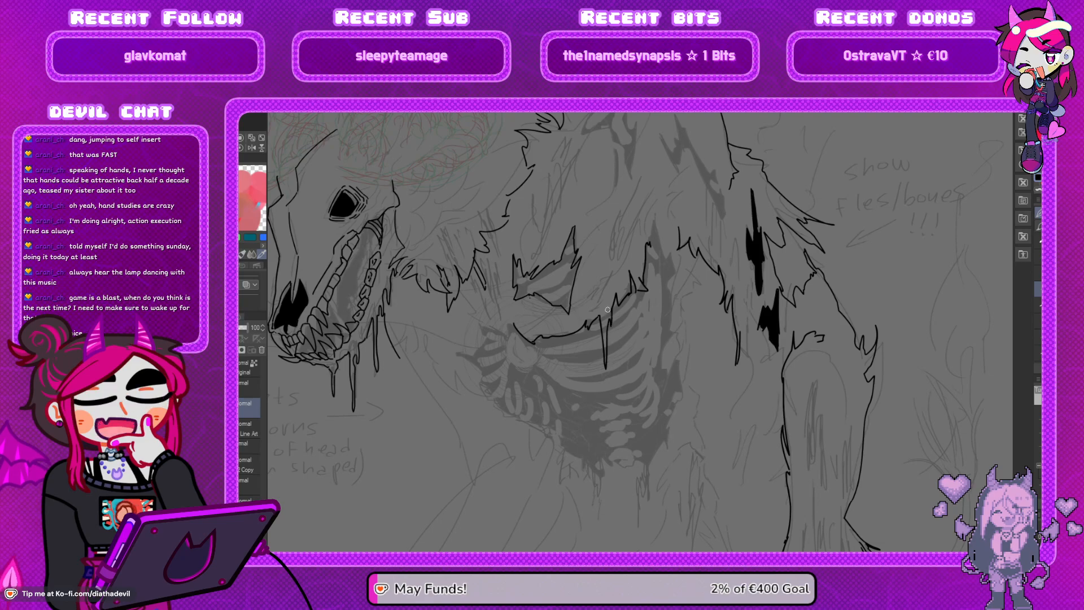
mouse_move(562, 337)
mouse_down()
mouse_move(566, 388)
mouse_move(567, 359)
mouse_move(605, 317)
mouse_up()
mouse_move(655, 226)
mouse_down()
mouse_move(659, 197)
mouse_move(672, 227)
mouse_up()
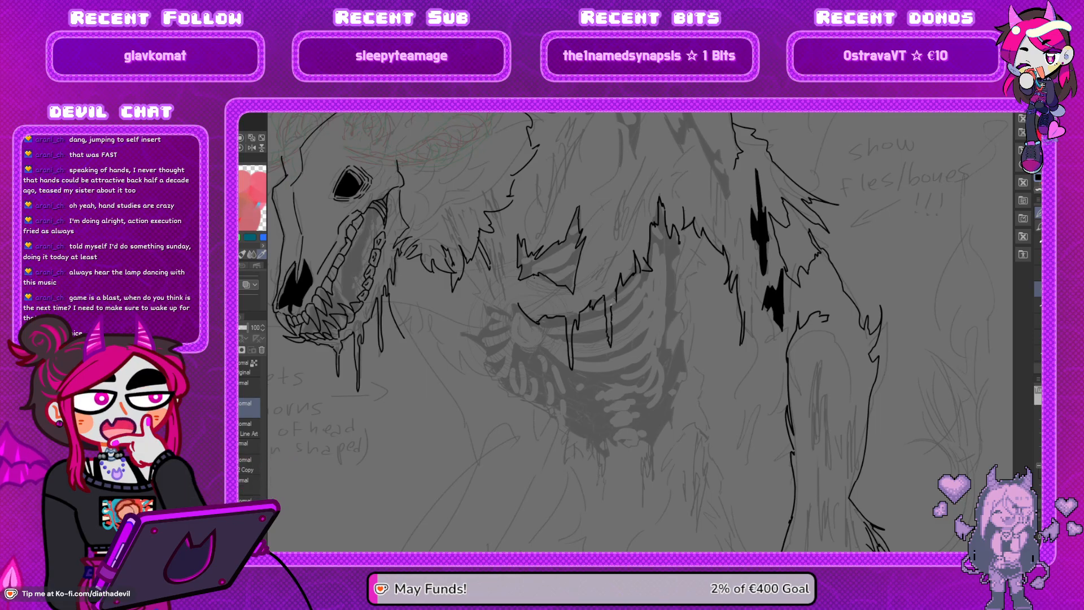
key(ctrl+z)
key(ctrl+z)
mouse_move(566, 317)
mouse_down()
mouse_move(576, 364)
mouse_move(580, 348)
mouse_up()
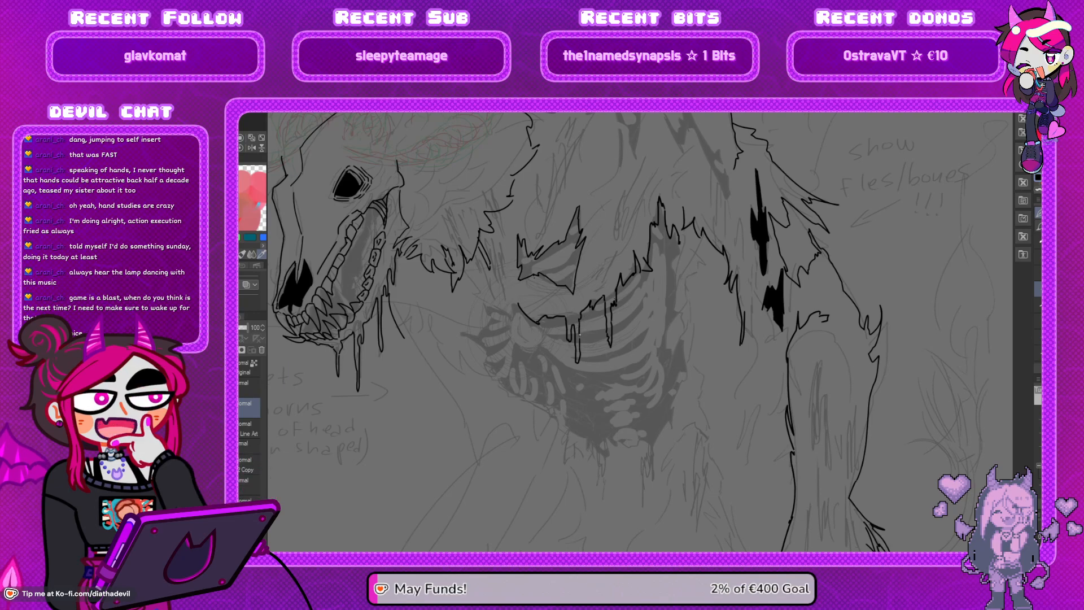
Ink the jagged hide edge running down the side of the ribcage nearest the arm
drag(376, 315, 422, 324)
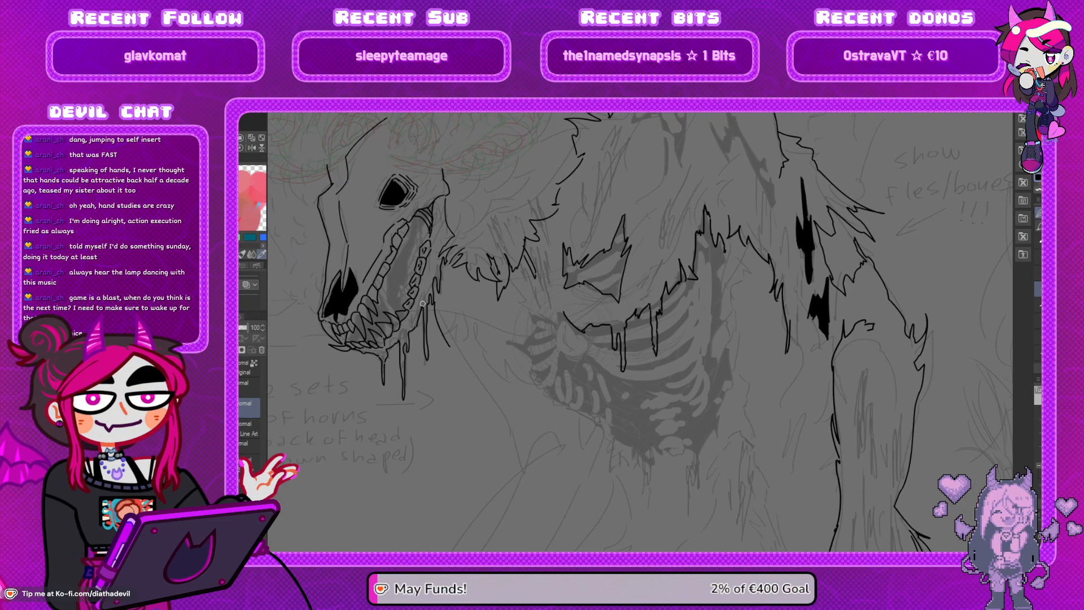
drag(575, 319, 530, 318)
drag(670, 333, 665, 330)
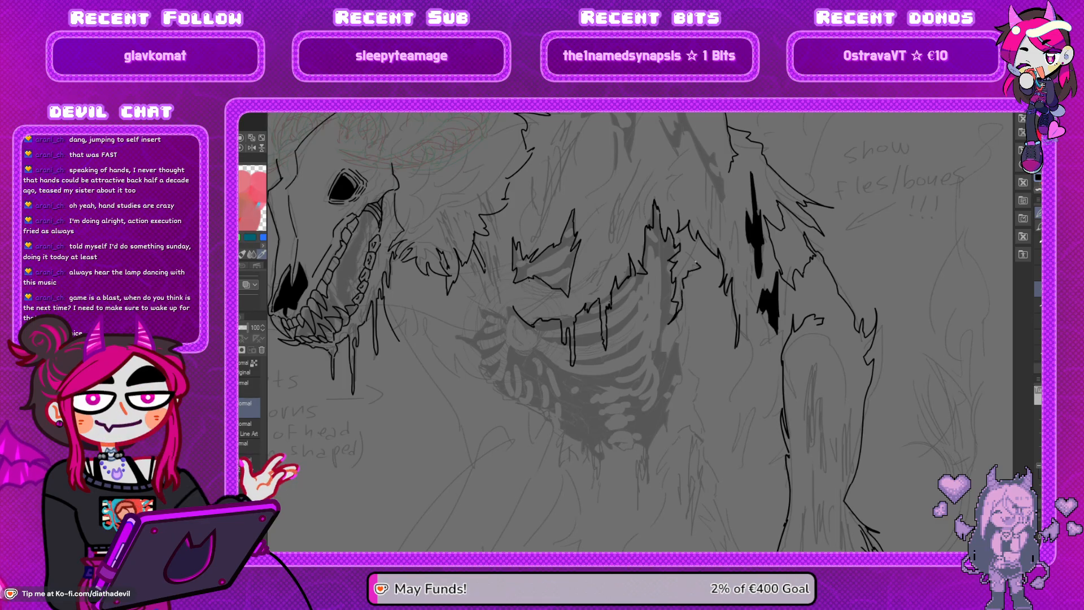
drag(670, 300, 687, 266)
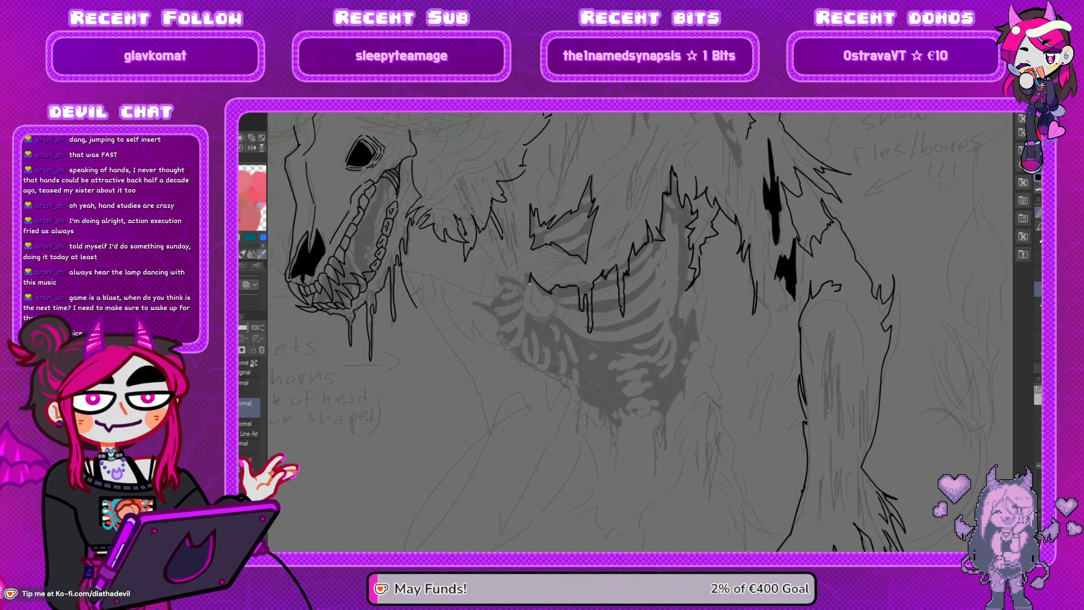
Ink the spiky hide edge around the ribcage's front end and the shaggy fur line from below the jaw to it
mouse_move(521, 280)
mouse_down()
mouse_move(494, 307)
mouse_move(478, 302)
mouse_move(499, 310)
mouse_move(490, 321)
mouse_move(501, 346)
mouse_up()
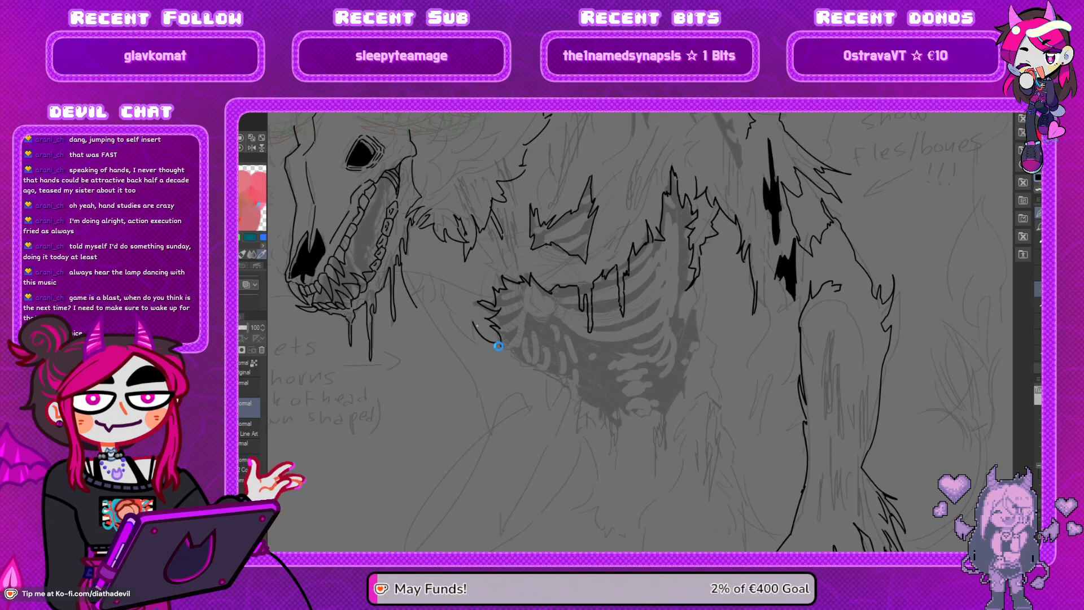
mouse_move(492, 354)
mouse_down()
mouse_move(500, 345)
mouse_move(481, 344)
mouse_move(430, 277)
mouse_move(434, 304)
mouse_move(407, 306)
mouse_move(479, 337)
mouse_move(498, 322)
mouse_move(587, 353)
mouse_up()
key(ctrl+z)
key(ctrl+z)
key(ctrl+z)
key(ctrl+z)
mouse_move(614, 393)
mouse_down()
mouse_move(602, 312)
mouse_move(614, 309)
mouse_move(566, 325)
mouse_up()
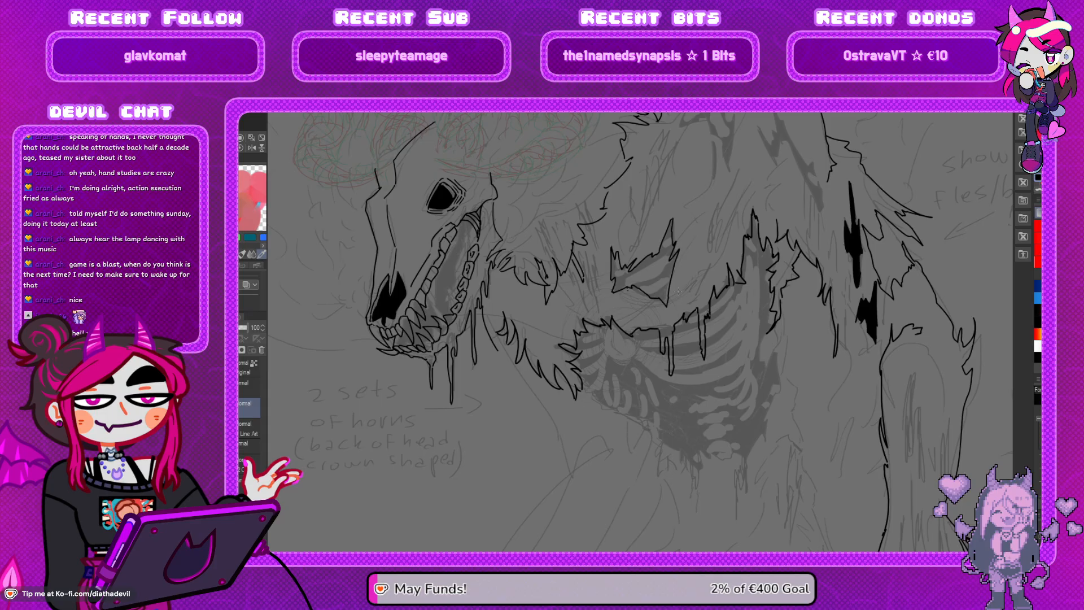
Ink the short curled ribs packed at the front end of the exposed ribcage, beside the spiky hide edge
drag(705, 363, 686, 335)
mouse_move(563, 359)
mouse_down()
mouse_move(591, 376)
mouse_move(571, 357)
mouse_up()
key(ctrl+z)
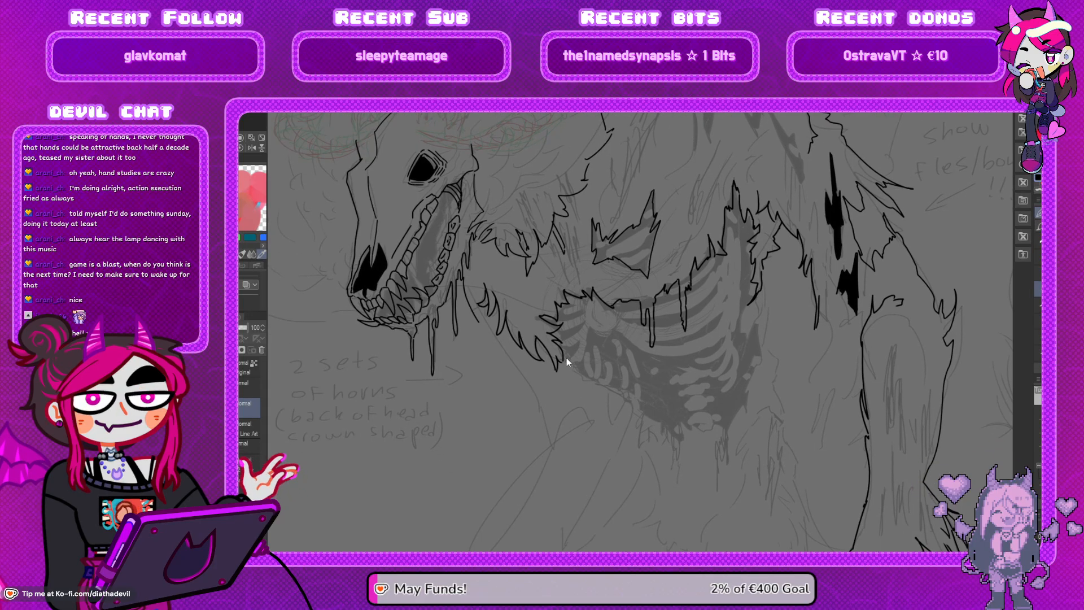
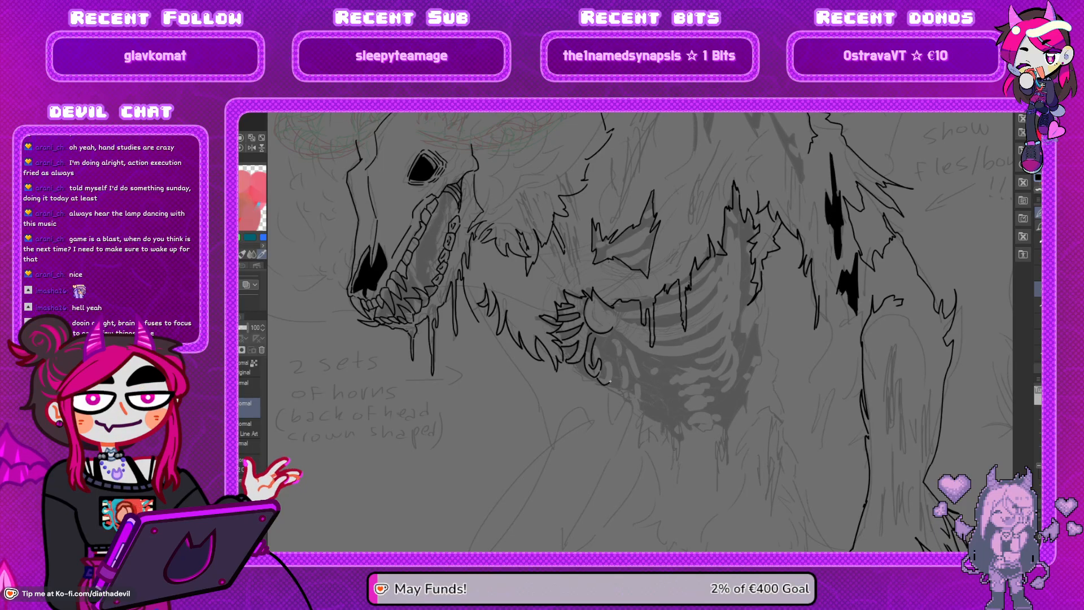
drag(608, 360, 602, 378)
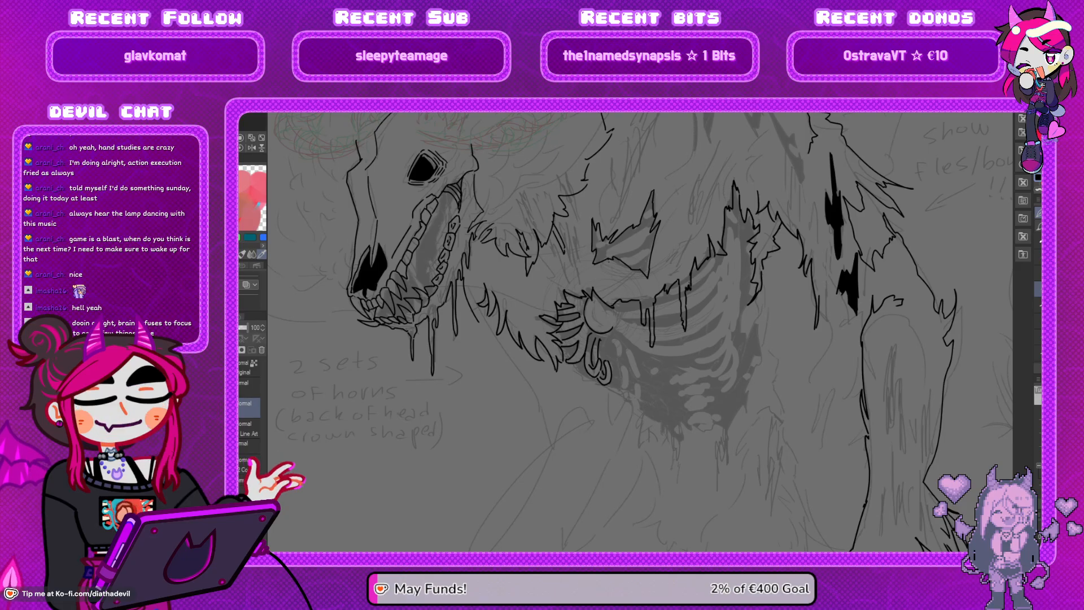
drag(560, 248, 559, 238)
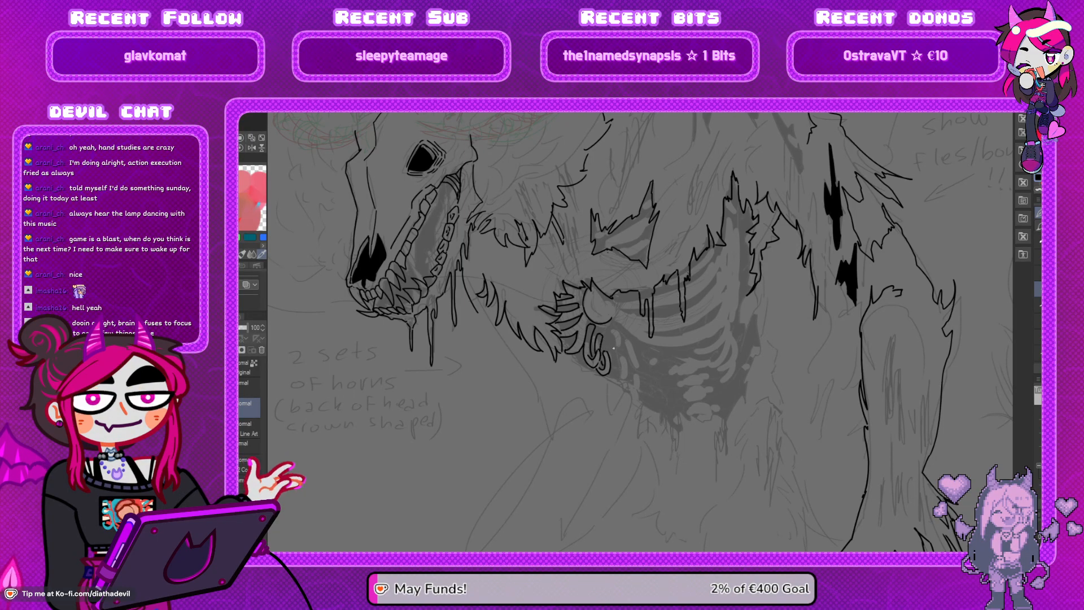
mouse_move(615, 358)
mouse_down()
mouse_move(622, 375)
mouse_move(612, 358)
mouse_up()
key(ctrl+z)
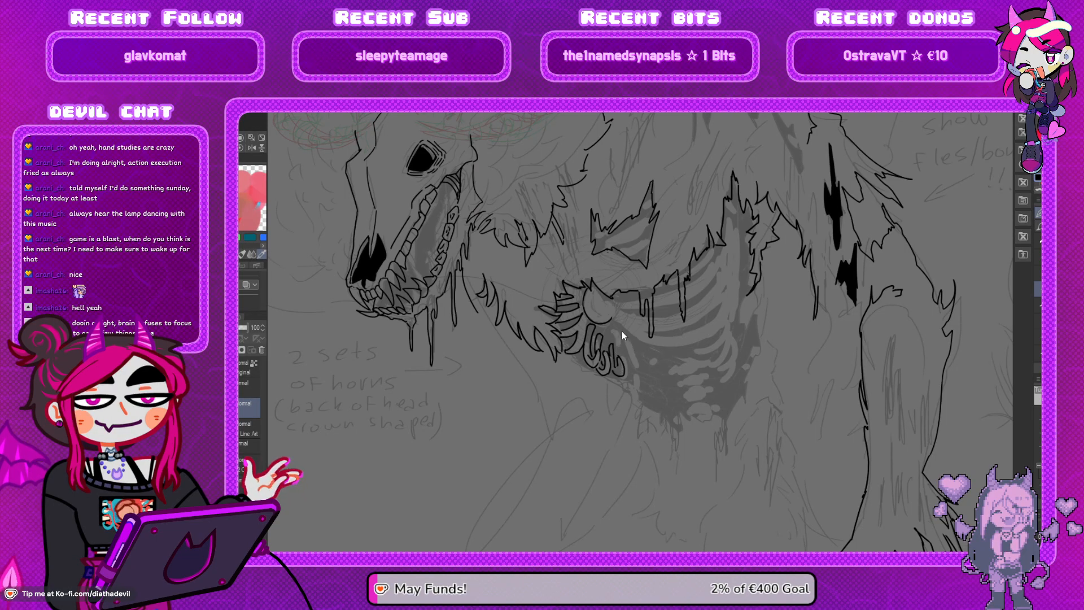
Ink a long curved rib line sweeping from the rear hide edge to the front of the chest, plus the round bone there
key(h)
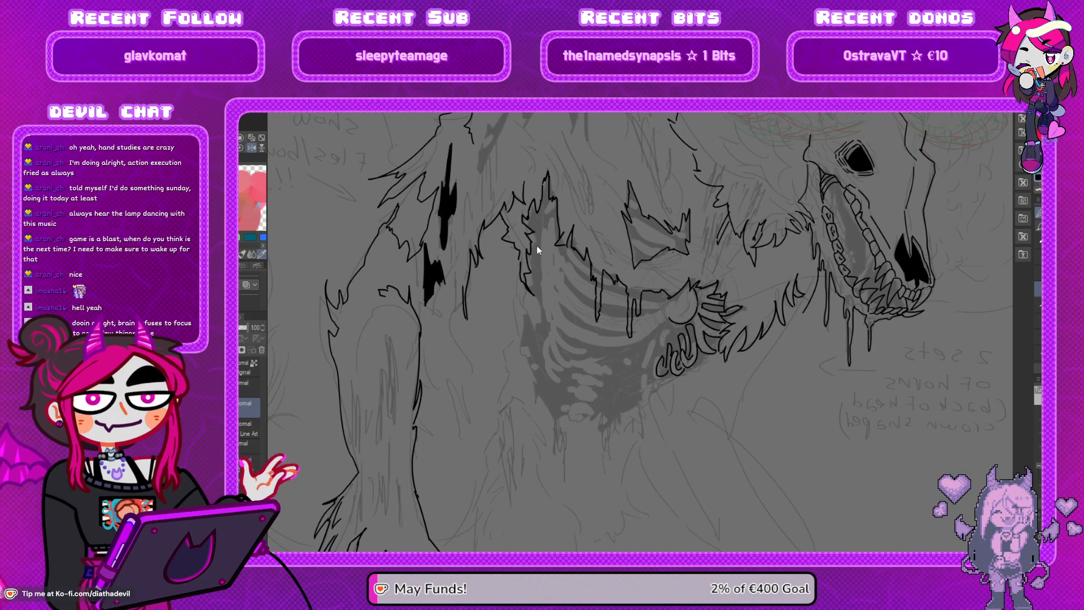
drag(551, 322, 609, 341)
key(ctrl+z)
mouse_move(546, 210)
mouse_down()
mouse_move(583, 337)
mouse_move(551, 321)
mouse_move(621, 350)
mouse_move(663, 324)
mouse_up()
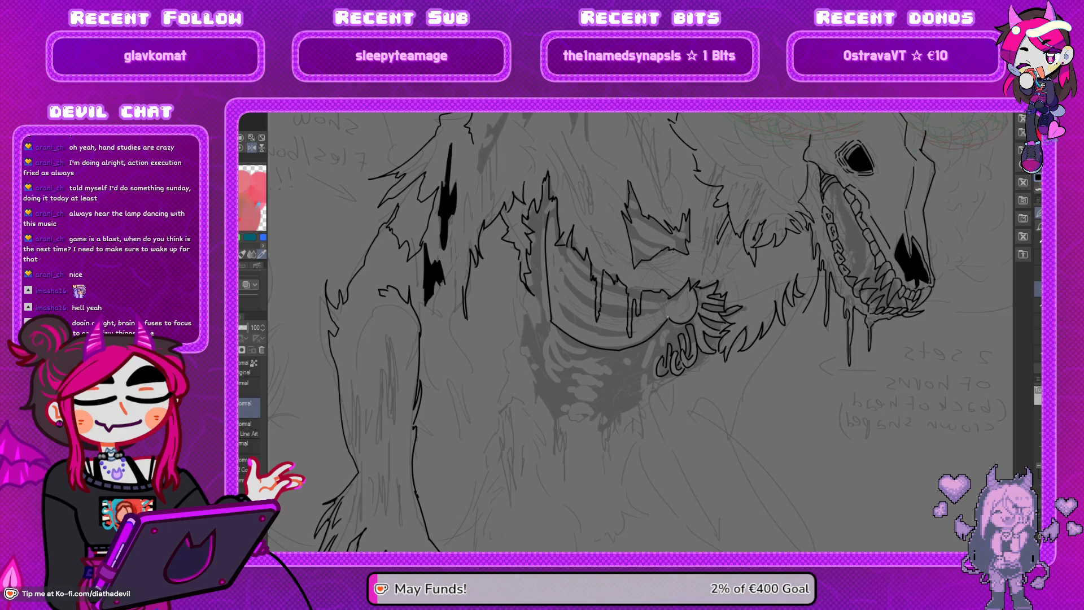
drag(669, 301, 673, 317)
key(h)
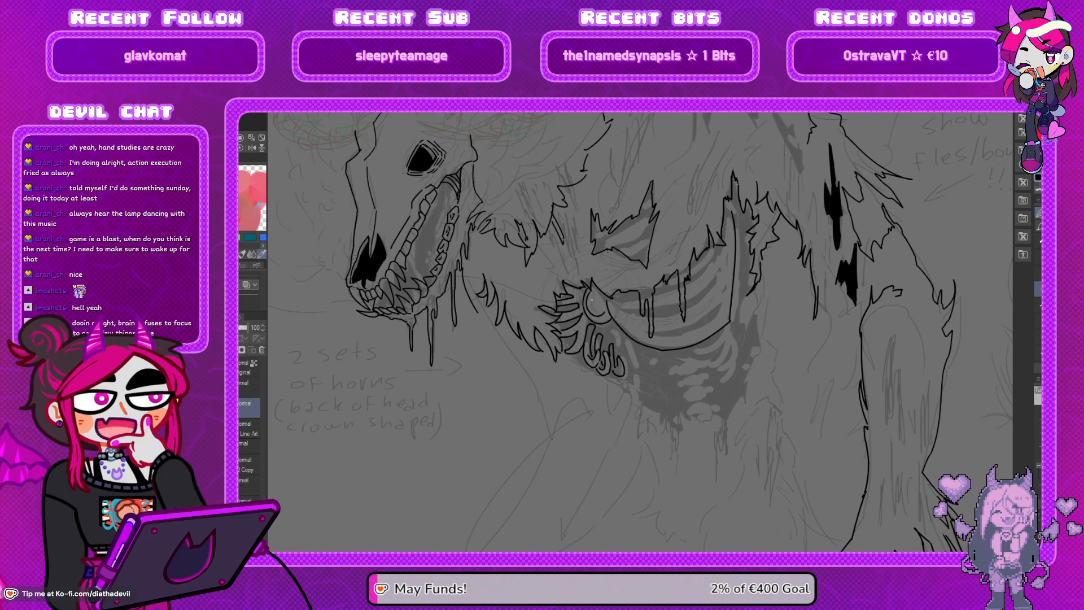
Redraw the rear part of the long rib line as a smoother arc running down from the torn hide
key(h)
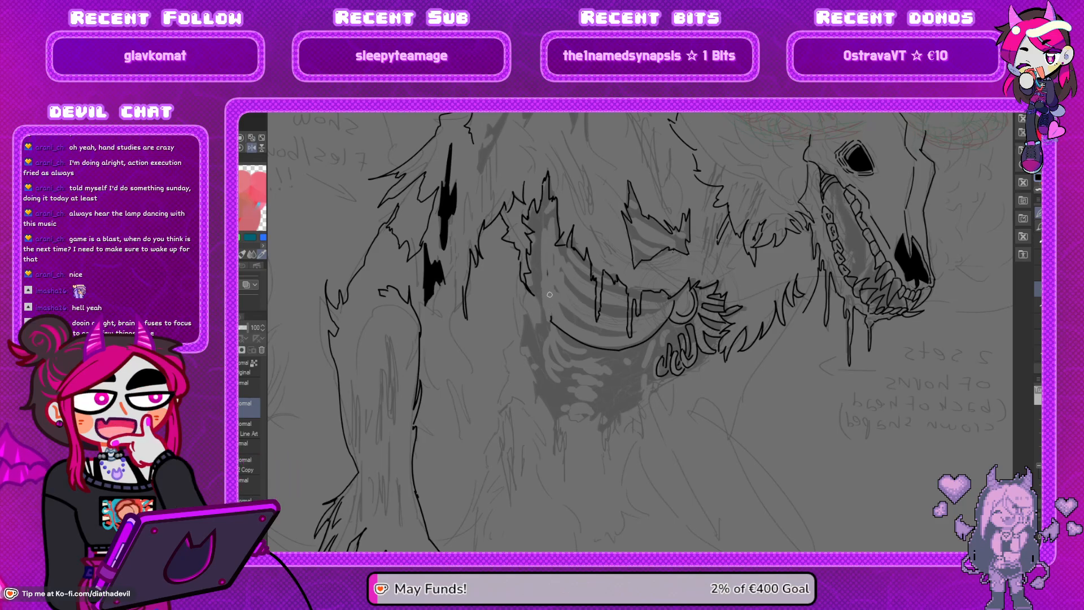
mouse_move(545, 216)
mouse_down()
mouse_move(540, 280)
mouse_move(549, 324)
mouse_move(540, 255)
mouse_move(555, 325)
mouse_up()
key(ctrl+z)
key(ctrl+z)
key(ctrl+z)
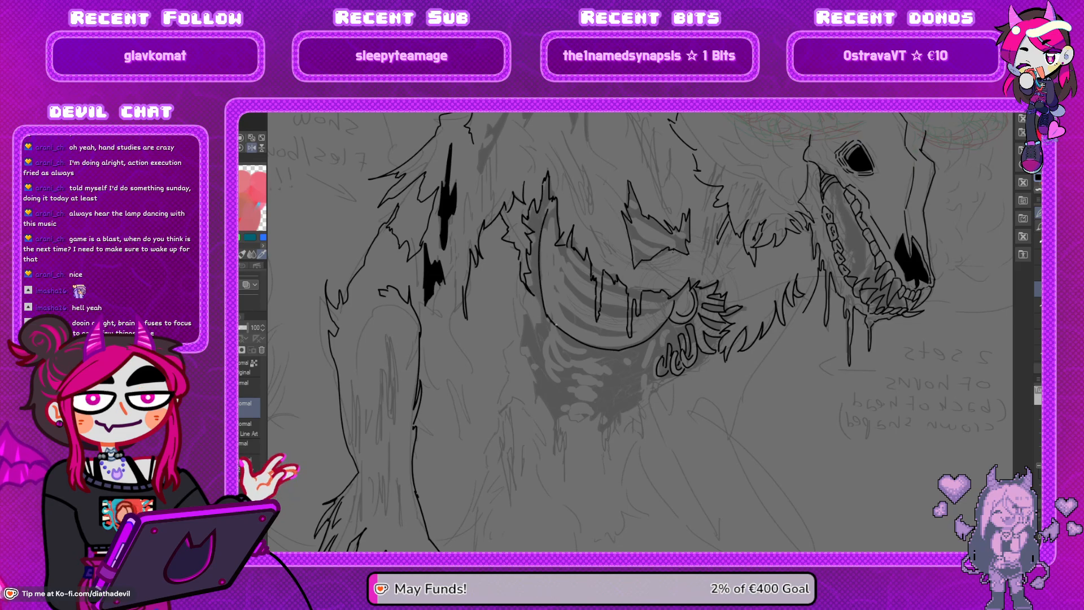
click(252, 147)
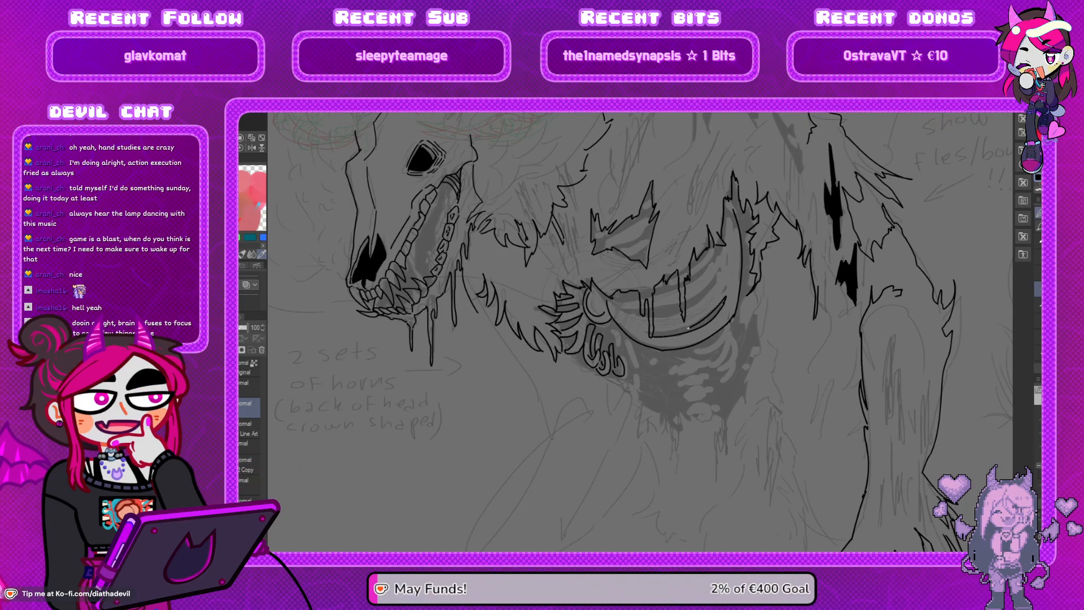
drag(691, 326, 679, 330)
drag(726, 295, 653, 333)
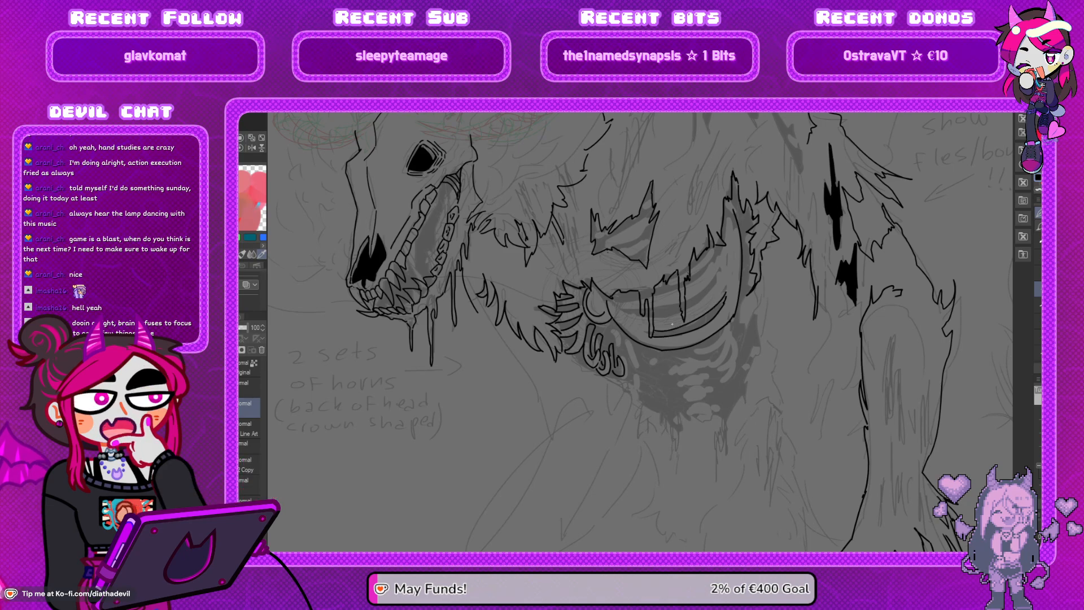
key(ctrl+z)
key(ctrl+z)
key(ctrl+z)
Ink the upper ribs as paired curved lines running from the round chest bone back beneath the dripping hide
drag(620, 317, 650, 329)
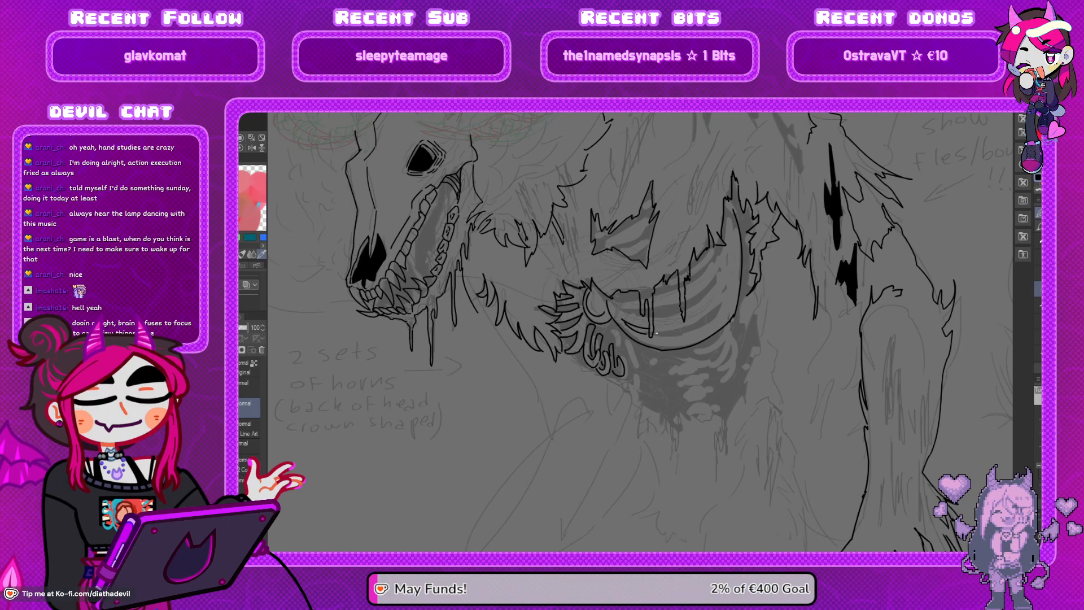
mouse_move(653, 335)
mouse_down()
mouse_move(690, 328)
mouse_move(729, 294)
mouse_up()
drag(676, 328, 729, 292)
key(ctrl+z)
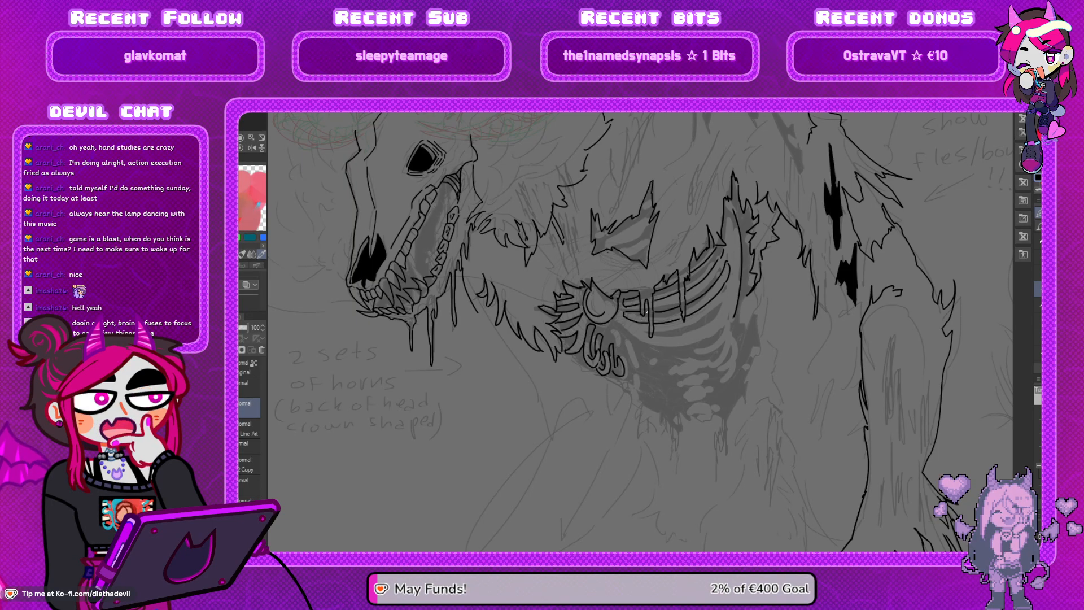
Fill the gaps between the short front ribs with solid black
key(g)
key(g)
click(571, 324)
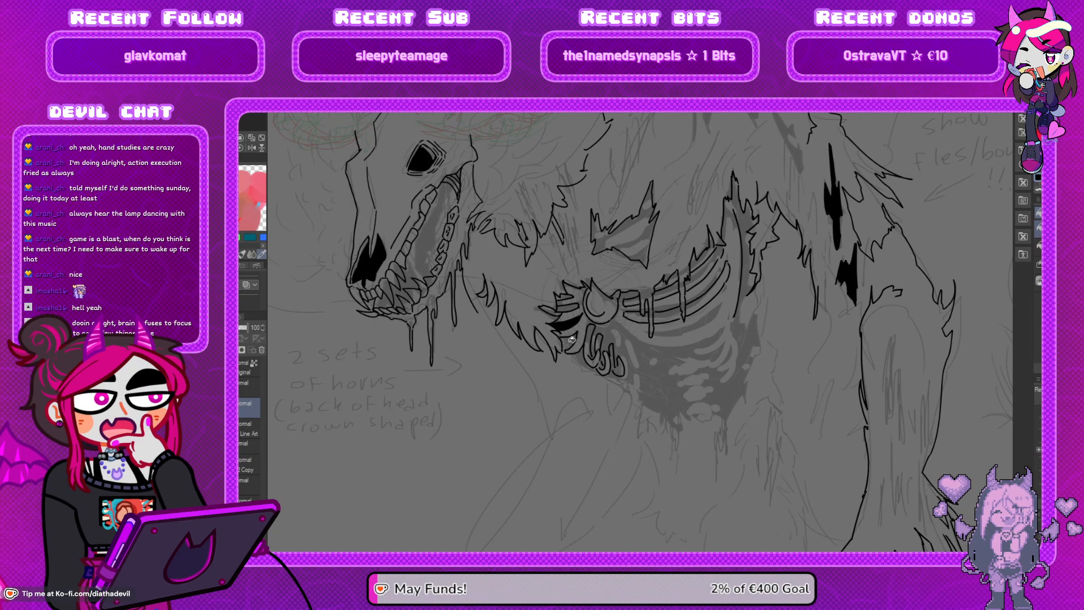
click(568, 307)
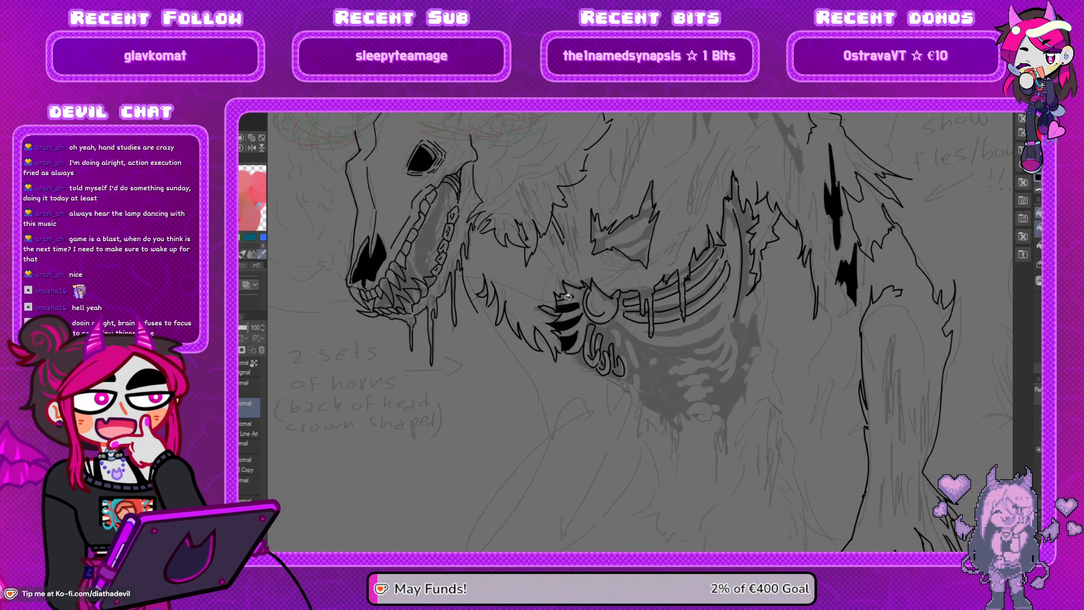
click(568, 295)
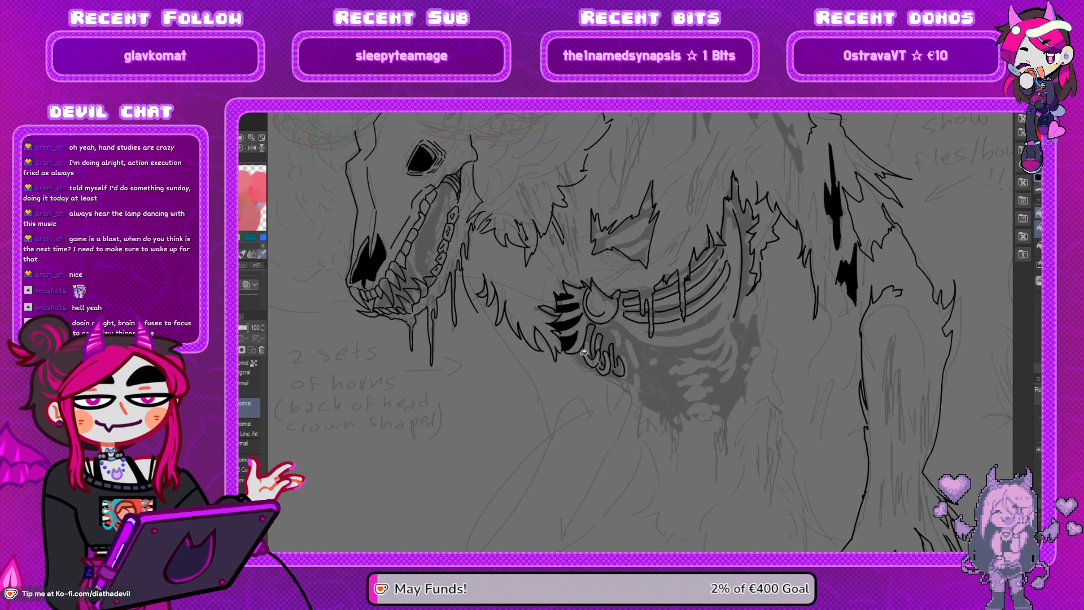
Ink the ragged lower edge of the ribcage opening with two long hanging drips and continue it up the rear side
key(h)
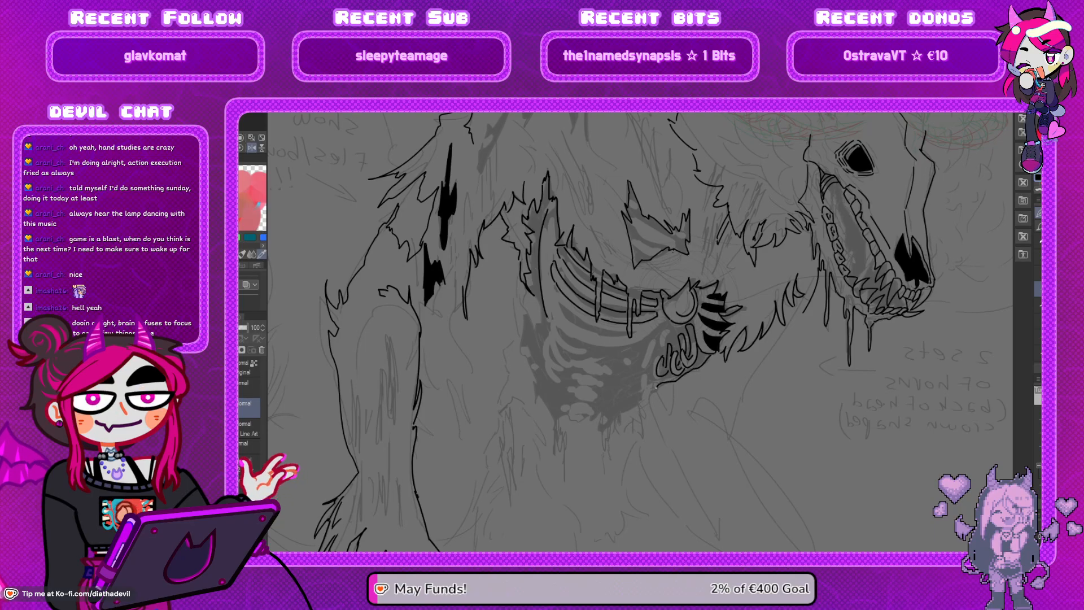
drag(632, 408, 604, 458)
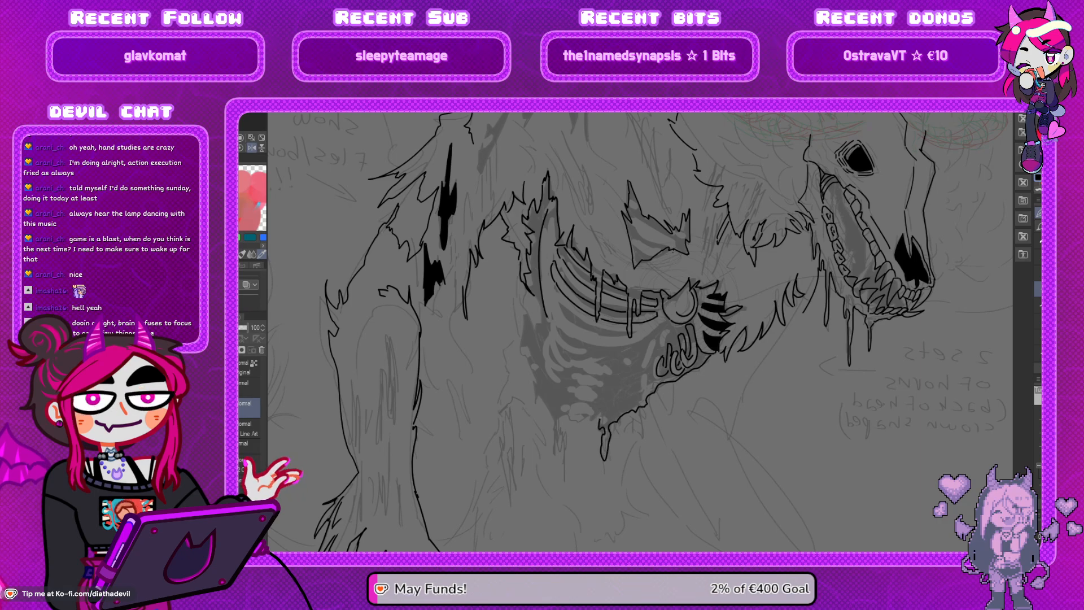
mouse_move(599, 417)
mouse_down()
mouse_move(558, 419)
mouse_move(558, 454)
mouse_up()
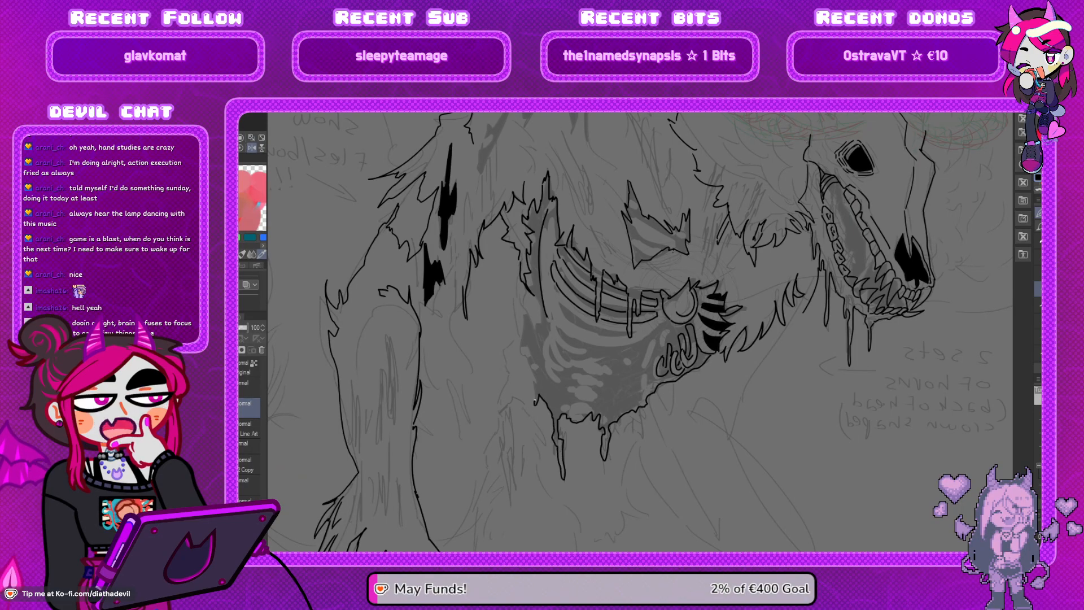
mouse_move(539, 385)
mouse_down()
mouse_move(520, 350)
mouse_move(540, 315)
mouse_up()
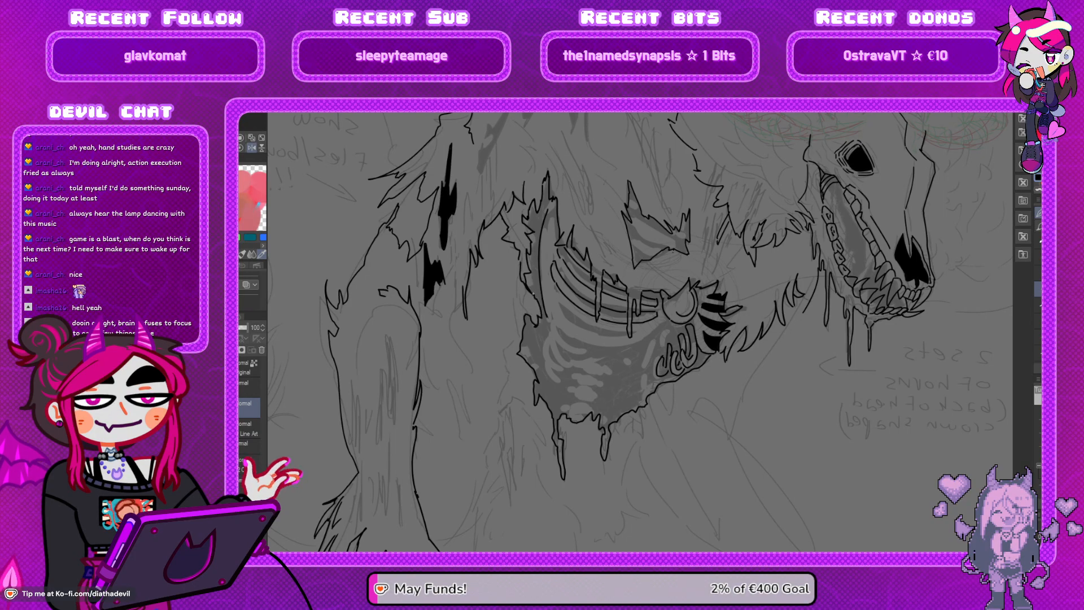
key(h)
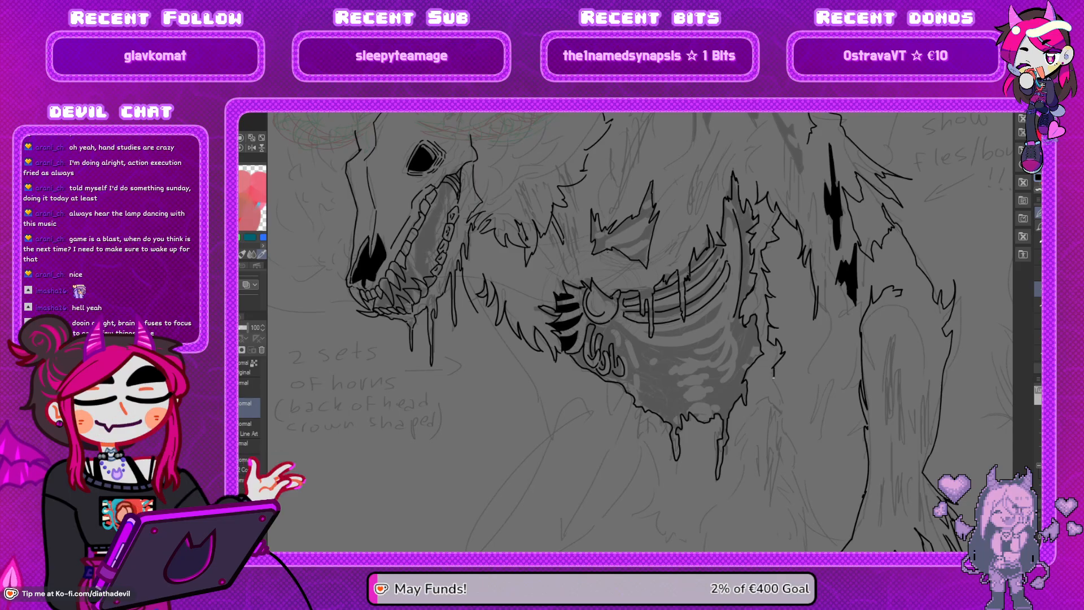
Ink both outer contours of the second foreleg from the ribcage down, with a ragged edge near the clawed hand
drag(763, 421, 723, 299)
key(h)
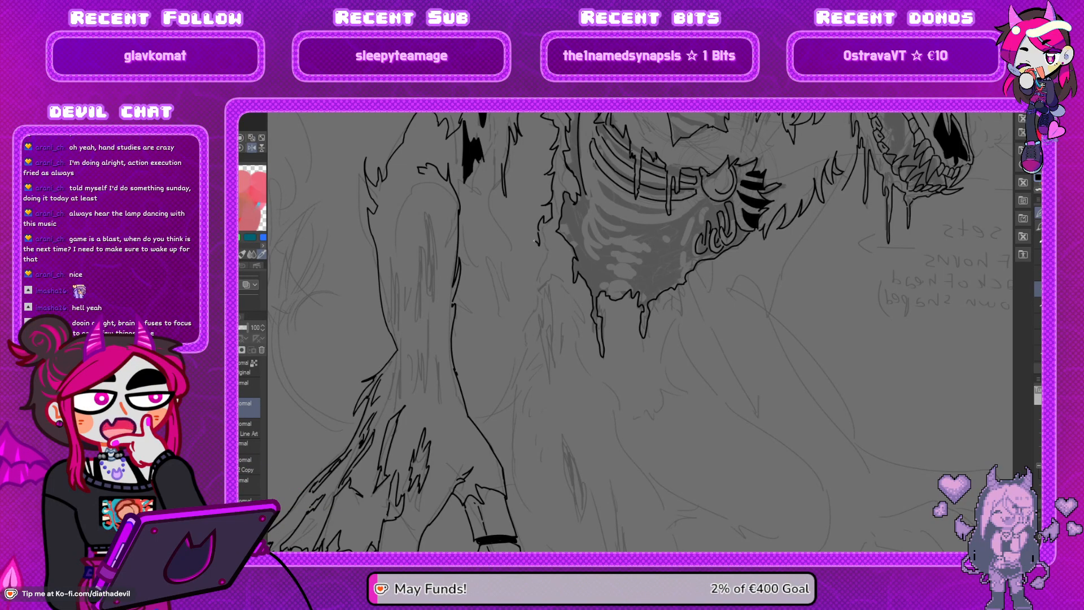
mouse_move(539, 252)
mouse_down()
mouse_move(525, 315)
mouse_move(545, 285)
mouse_move(569, 292)
mouse_move(585, 316)
mouse_move(589, 375)
mouse_move(621, 426)
mouse_up()
drag(618, 439, 626, 457)
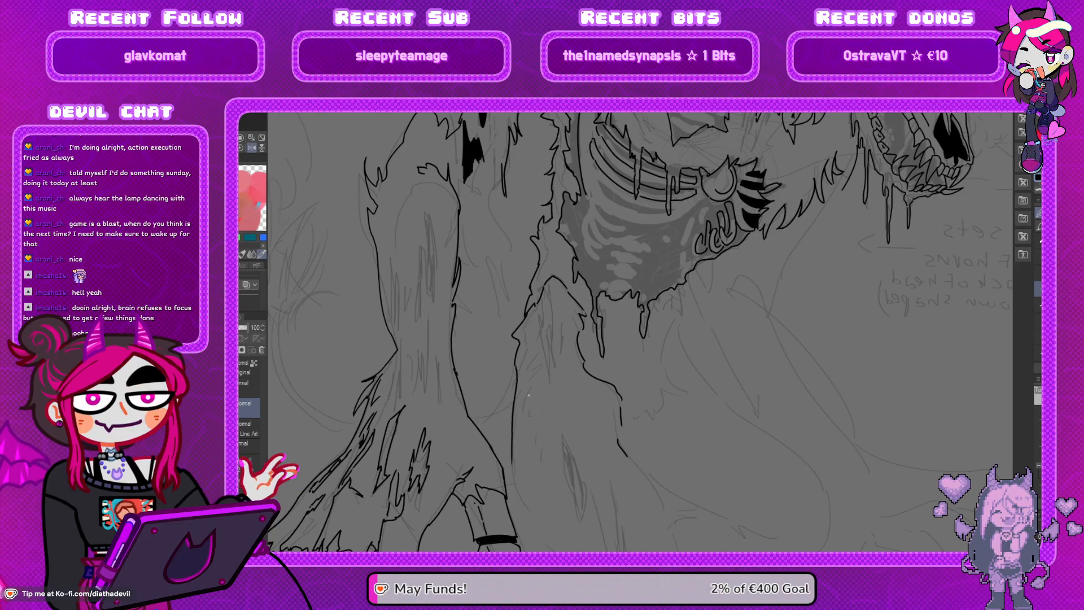
drag(568, 462, 564, 367)
key(h)
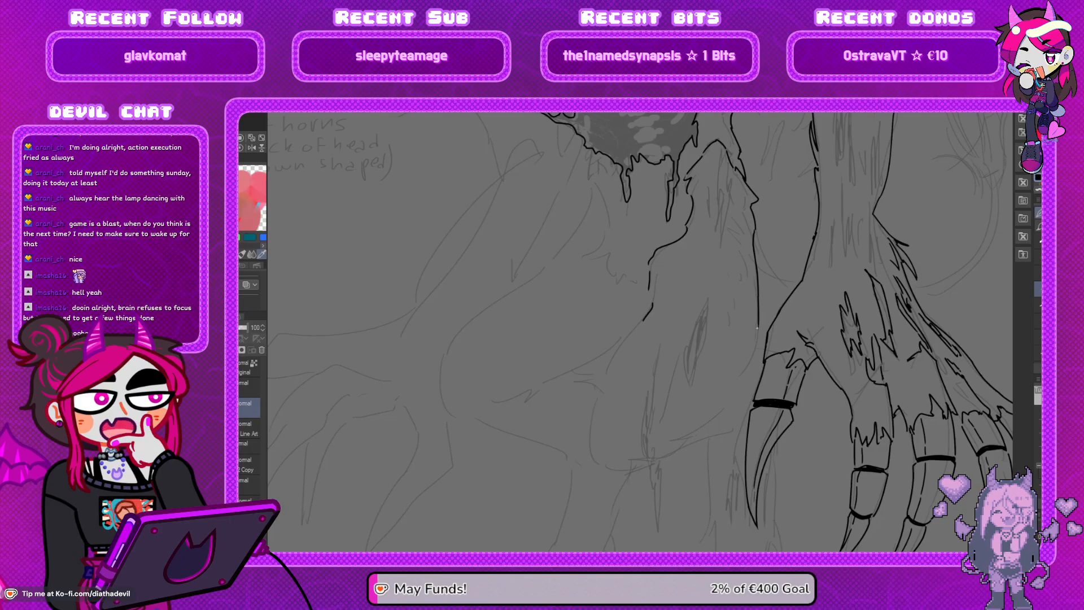
mouse_move(758, 326)
mouse_down()
mouse_move(734, 396)
mouse_move(697, 417)
mouse_up()
drag(755, 345, 726, 402)
key(h)
key(h)
Ink the narrow torn gashes on the second foreleg and the long jagged drip hanging below them
drag(650, 358, 662, 332)
drag(720, 273, 693, 354)
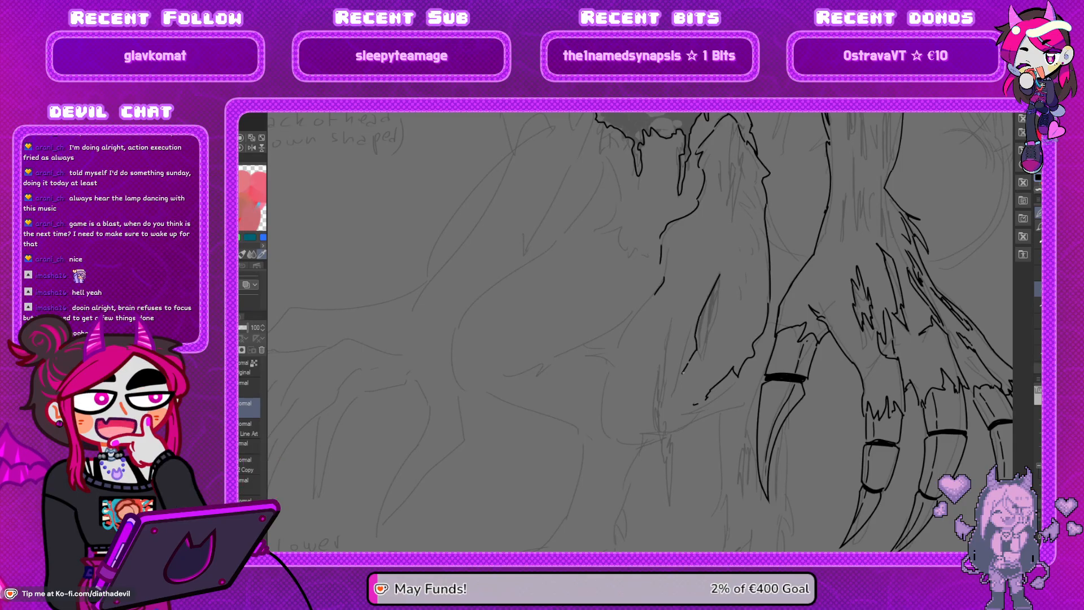
drag(719, 274, 671, 379)
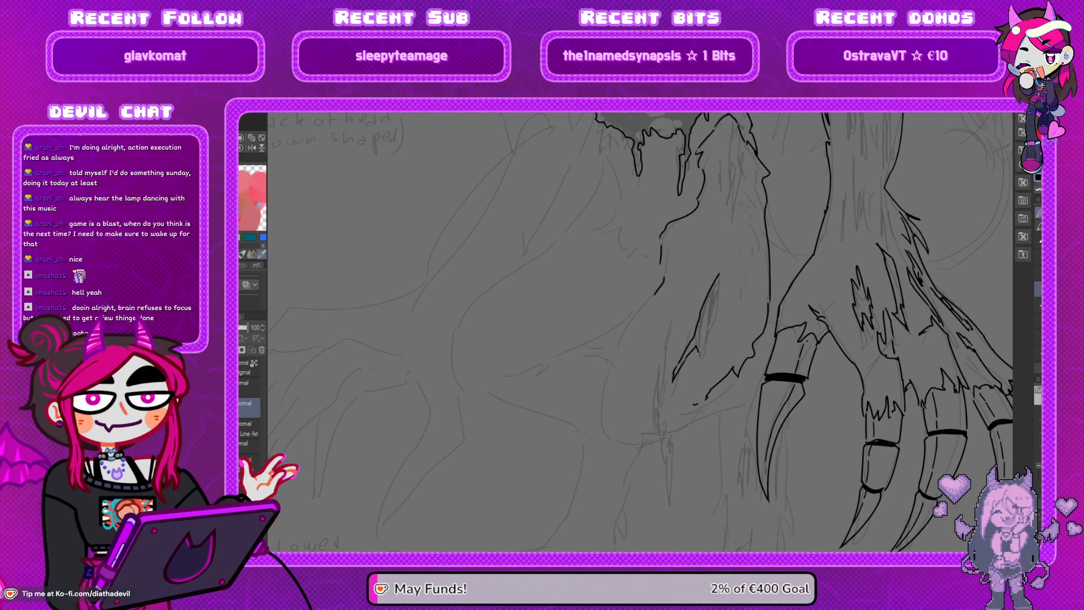
mouse_move(684, 350)
mouse_down()
mouse_move(673, 384)
mouse_move(687, 359)
mouse_up()
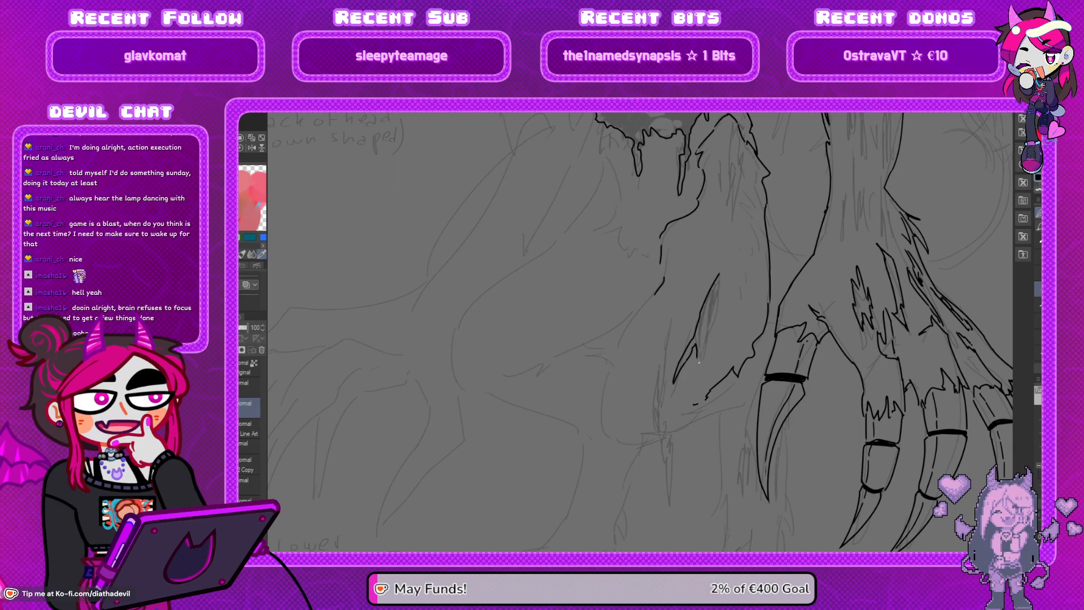
drag(723, 274, 700, 338)
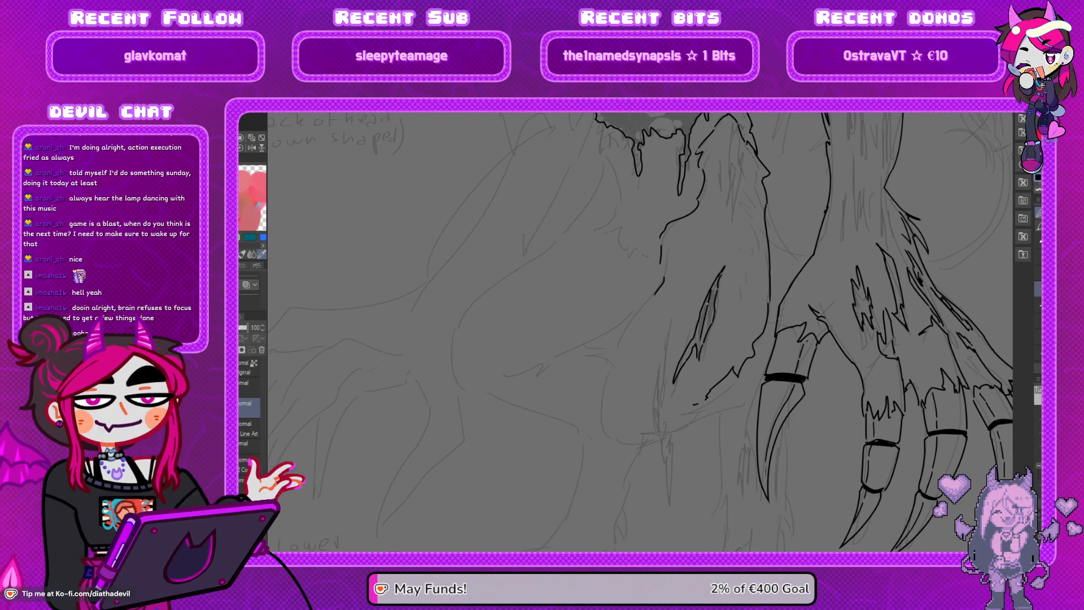
key(ctrl+z)
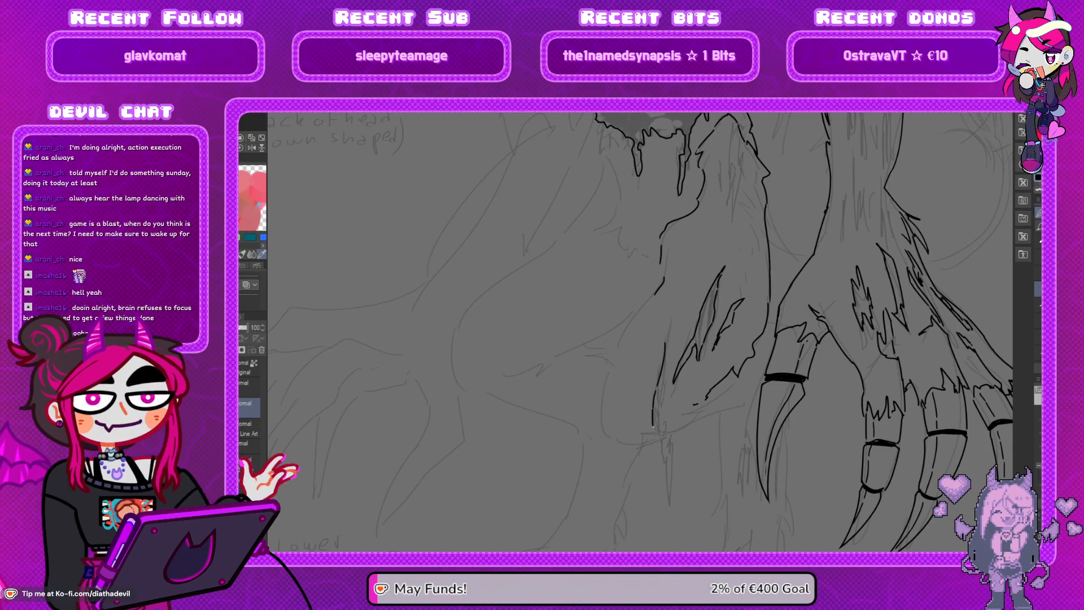
drag(664, 499, 668, 513)
drag(670, 469, 665, 502)
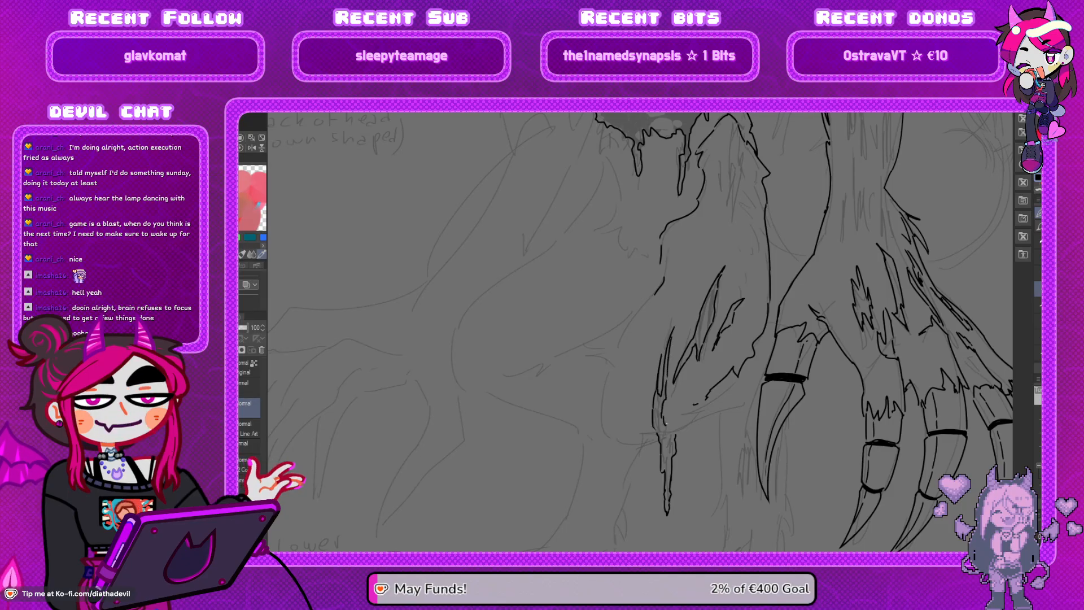
drag(663, 283, 593, 385)
drag(656, 291, 592, 361)
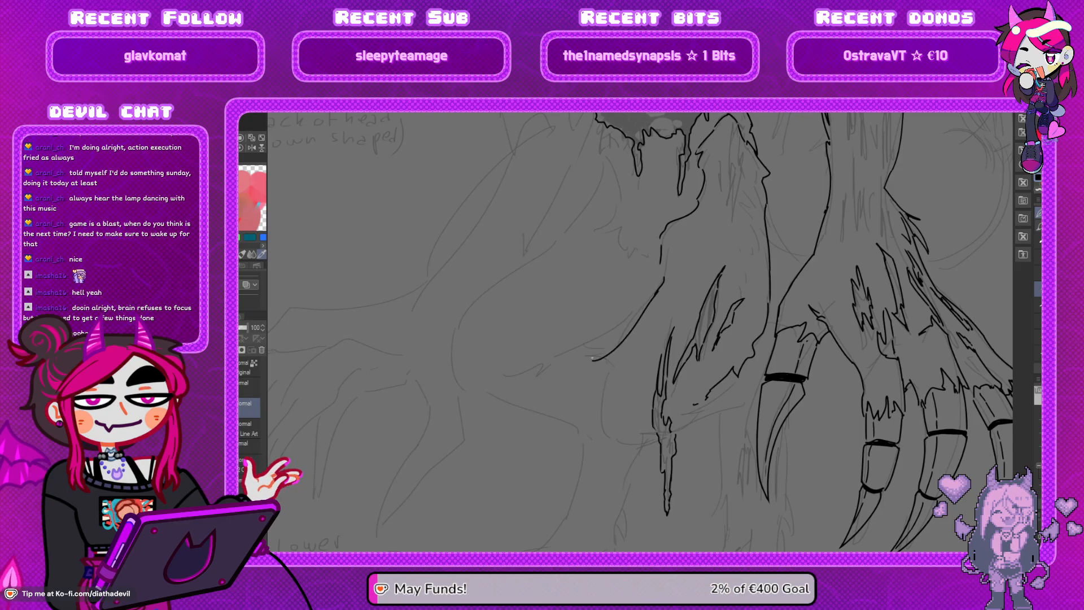
key(ctrl+z)
drag(656, 293, 592, 368)
key(ctrl+z)
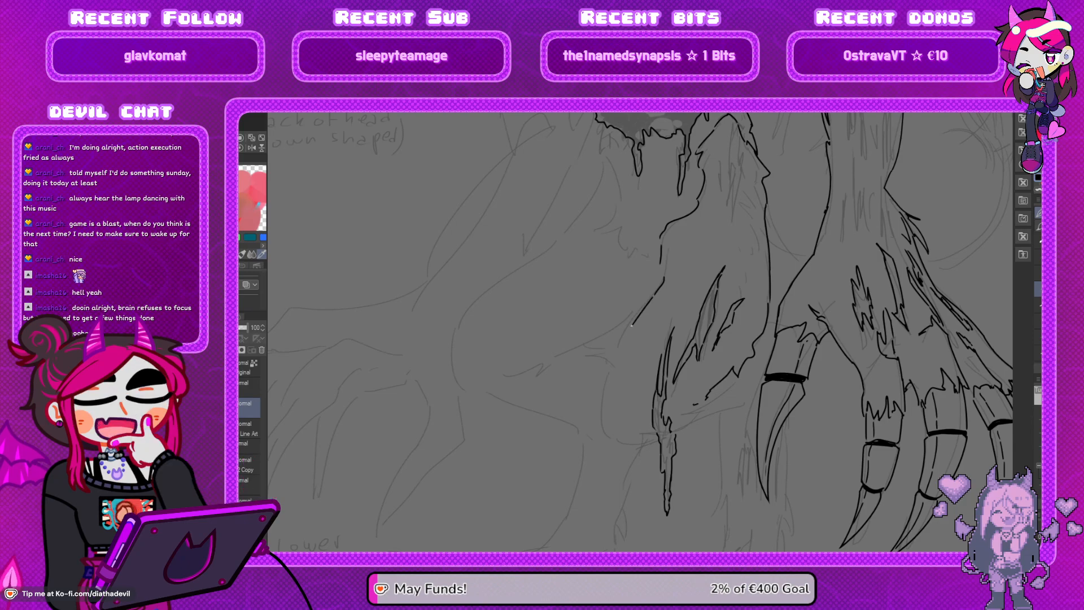
Ink the front contour of the leg beside the clawed hand down to the tufted knee, with a ragged tear at its tip
drag(662, 284, 595, 365)
mouse_move(656, 290)
mouse_down()
mouse_move(587, 355)
mouse_move(610, 353)
mouse_move(610, 375)
mouse_move(619, 372)
mouse_move(595, 406)
mouse_move(618, 446)
mouse_up()
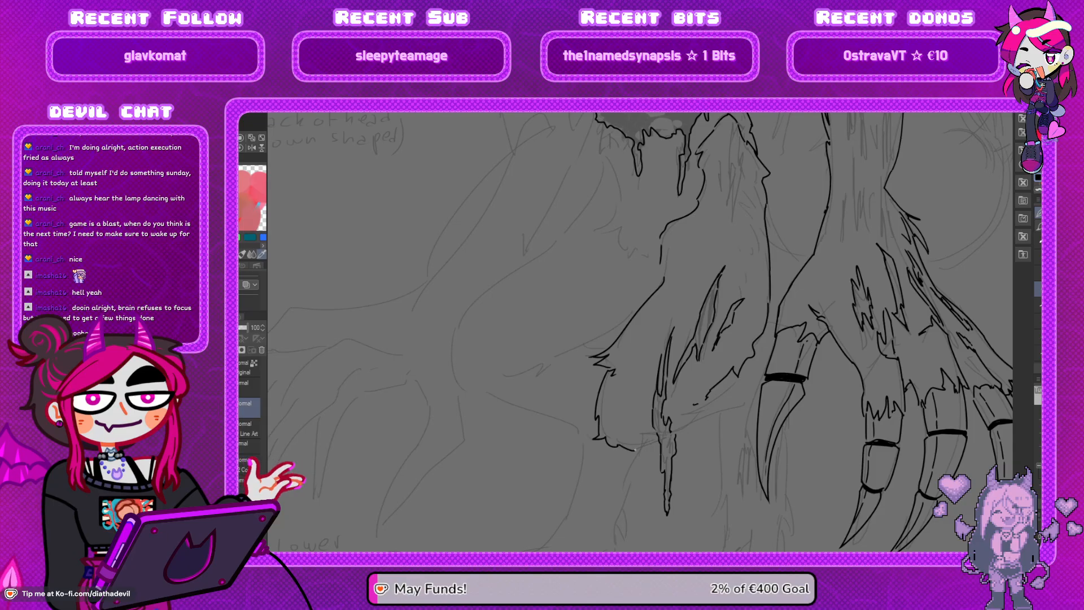
drag(609, 424, 622, 417)
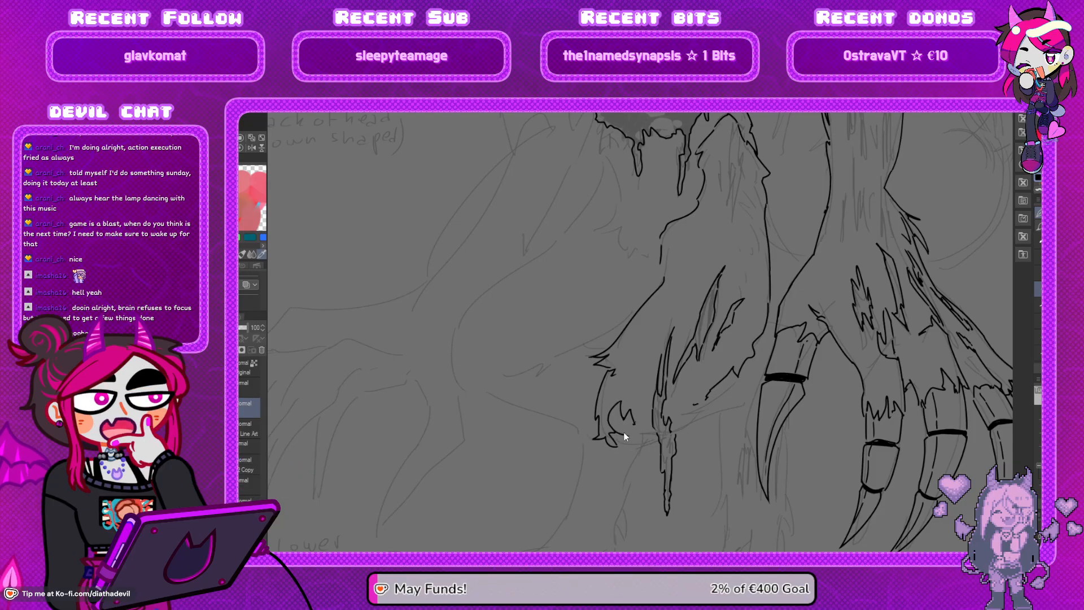
drag(620, 442, 638, 428)
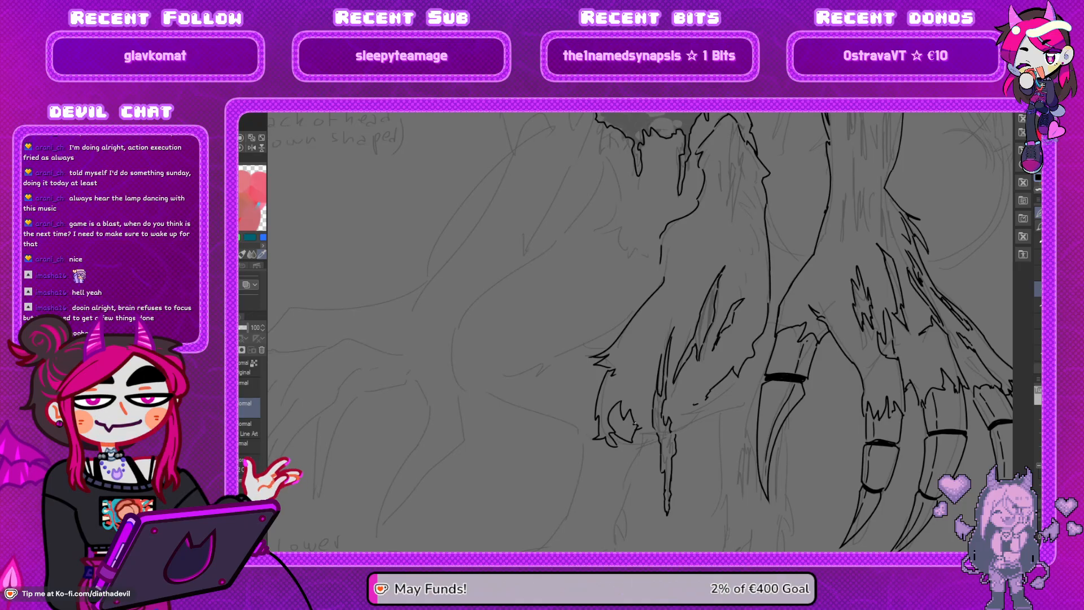
key(ctrl+z)
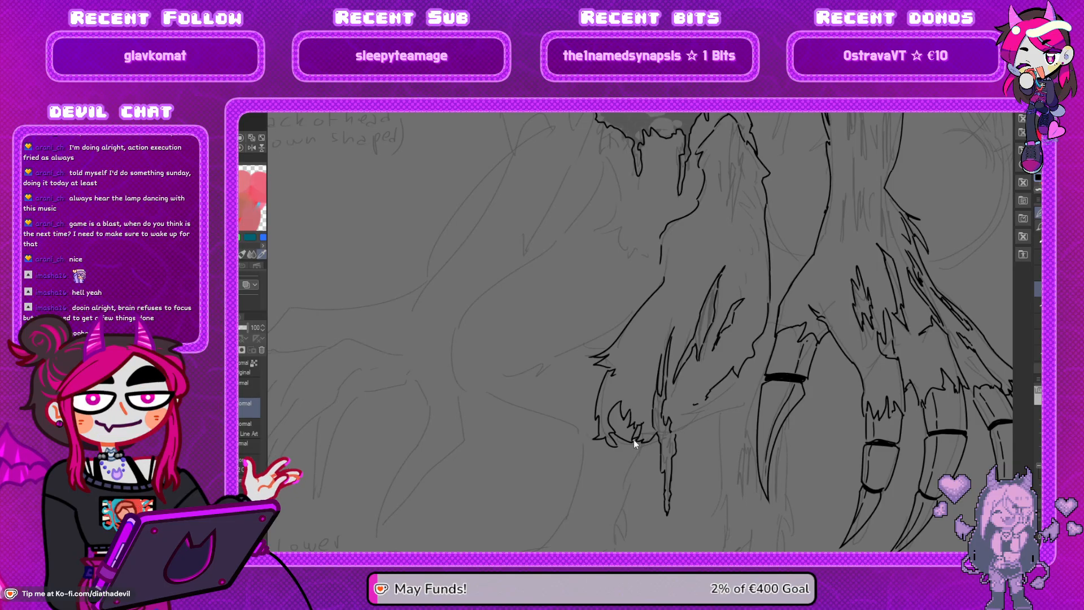
Fill the bottom of the knee tear with solid black and close the ragged lower edge under the knee
key(g)
key(e)
mouse_move(641, 425)
mouse_down()
mouse_move(616, 439)
mouse_move(634, 443)
mouse_up()
key(p)
key(ctrl+z)
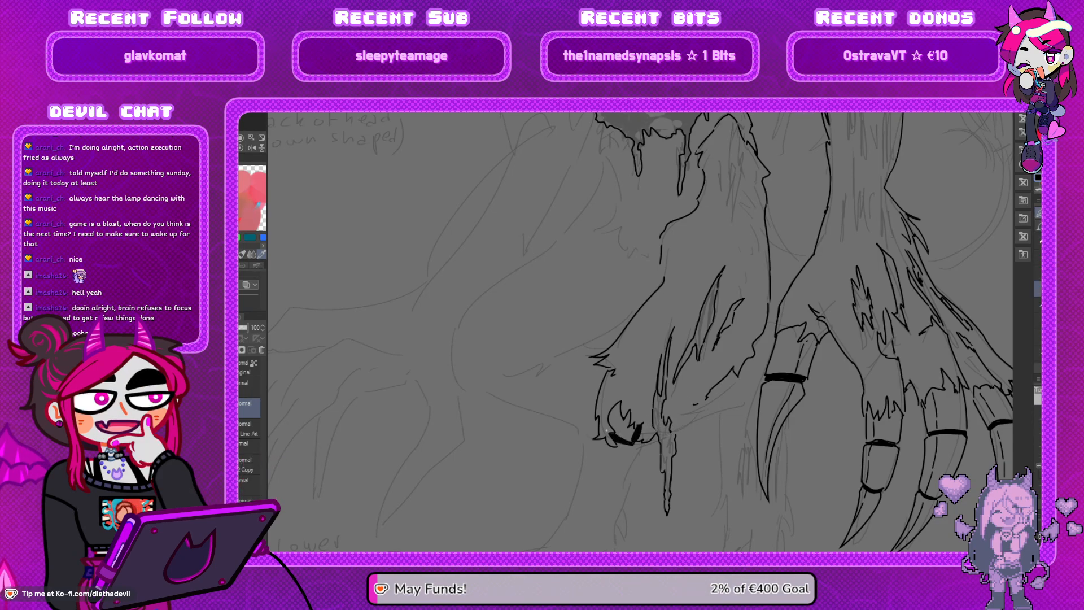
drag(615, 405, 613, 428)
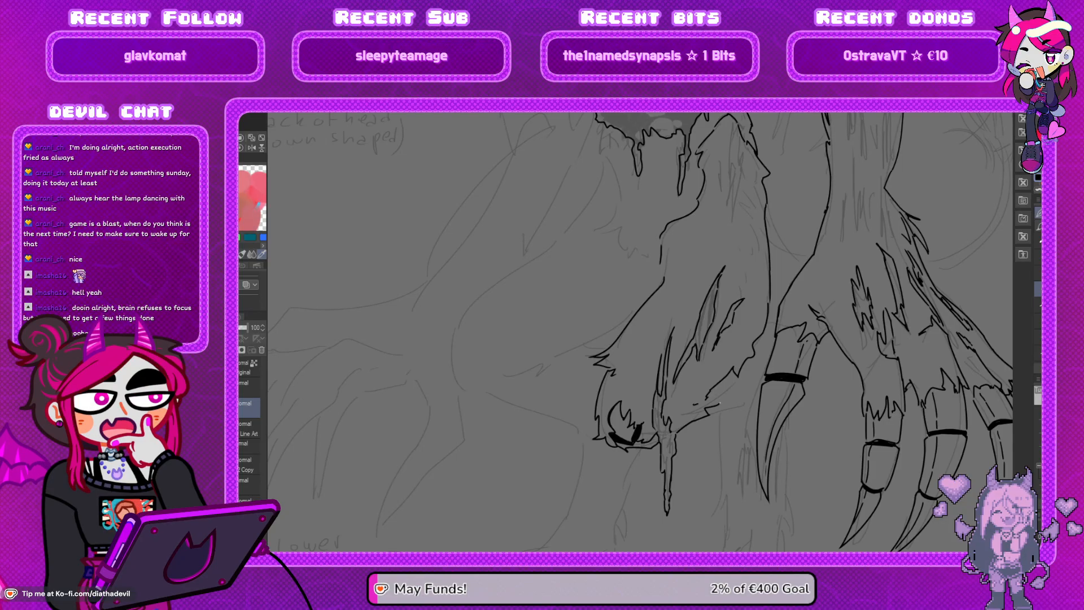
Ink the torn upper part of the shin below the knee, with a ragged lower edge and fur tufts behind the thumb claw
mouse_move(732, 408)
mouse_down()
mouse_move(752, 402)
mouse_move(720, 367)
mouse_move(700, 468)
mouse_up()
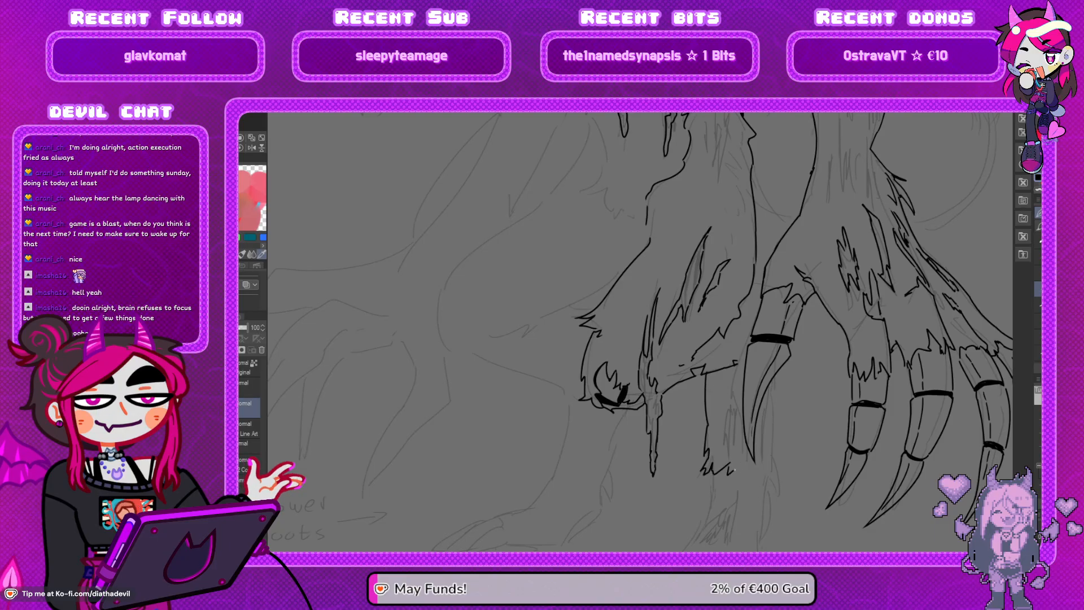
key(ctrl+z)
mouse_move(729, 448)
mouse_down()
mouse_move(735, 398)
mouse_move(737, 420)
mouse_move(743, 402)
mouse_up()
mouse_move(738, 438)
mouse_down()
mouse_move(741, 456)
mouse_move(717, 349)
mouse_move(716, 409)
mouse_up()
drag(699, 151, 716, 373)
drag(722, 170, 716, 341)
drag(729, 430, 700, 282)
drag(706, 383, 698, 297)
mouse_move(670, 359)
mouse_down()
mouse_move(651, 356)
mouse_move(658, 349)
mouse_up()
mouse_move(659, 260)
mouse_down()
mouse_move(679, 391)
mouse_move(682, 346)
mouse_move(762, 351)
mouse_move(743, 345)
mouse_move(716, 363)
mouse_move(708, 335)
mouse_move(712, 375)
mouse_up()
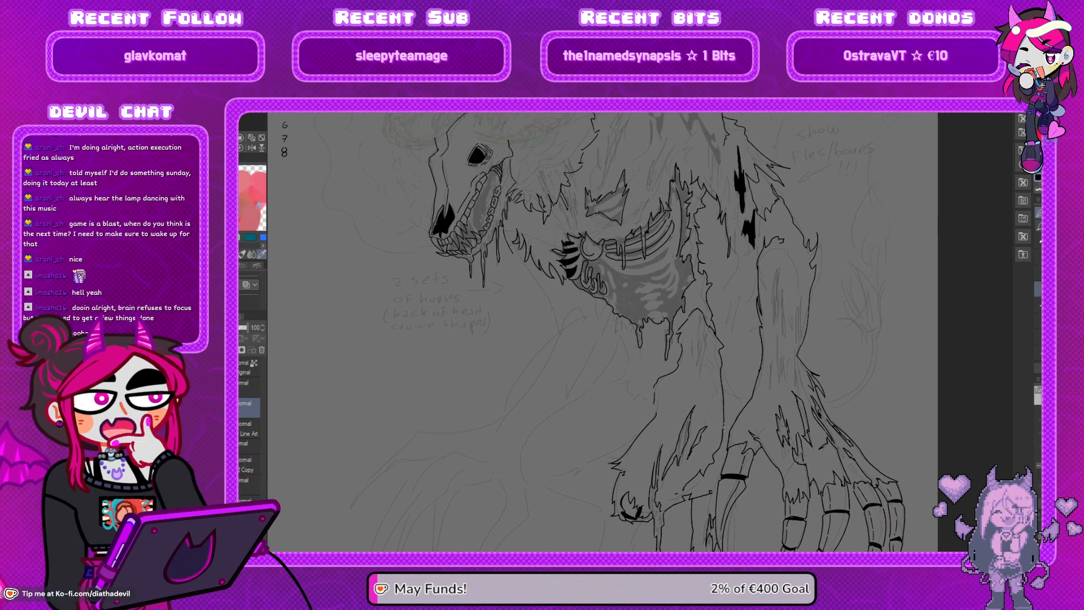
drag(689, 458, 678, 424)
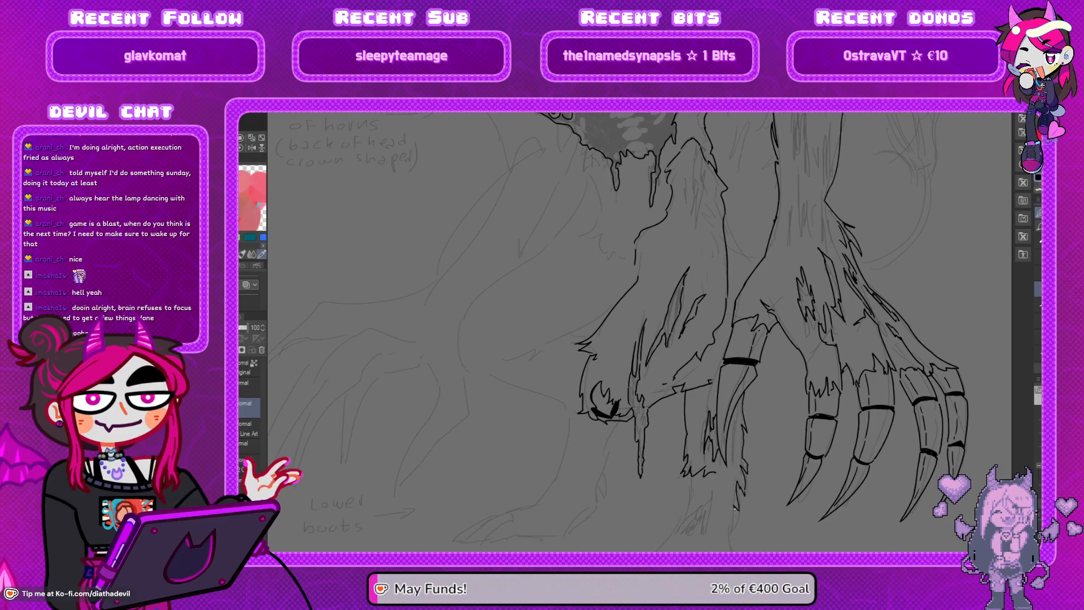
Ink the outer contour of the lower leg from the fur tuft down to the foot
drag(662, 475, 648, 382)
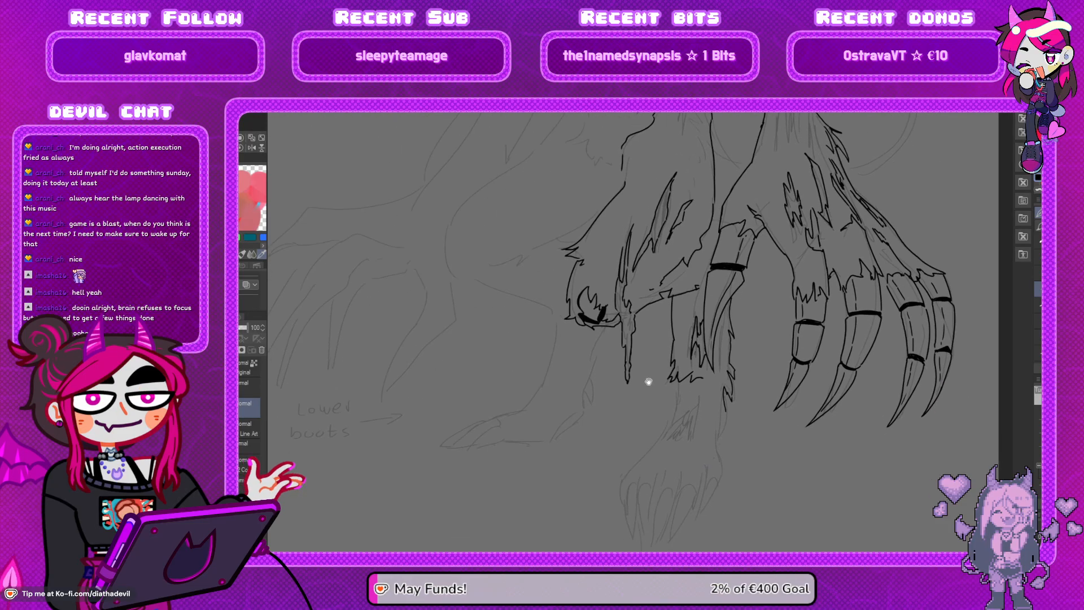
key(h)
key(ctrl+z)
mouse_move(550, 300)
mouse_down()
mouse_move(535, 390)
mouse_move(547, 370)
mouse_move(560, 481)
mouse_up()
key(ctrl+z)
key(ctrl+z)
key(ctrl+z)
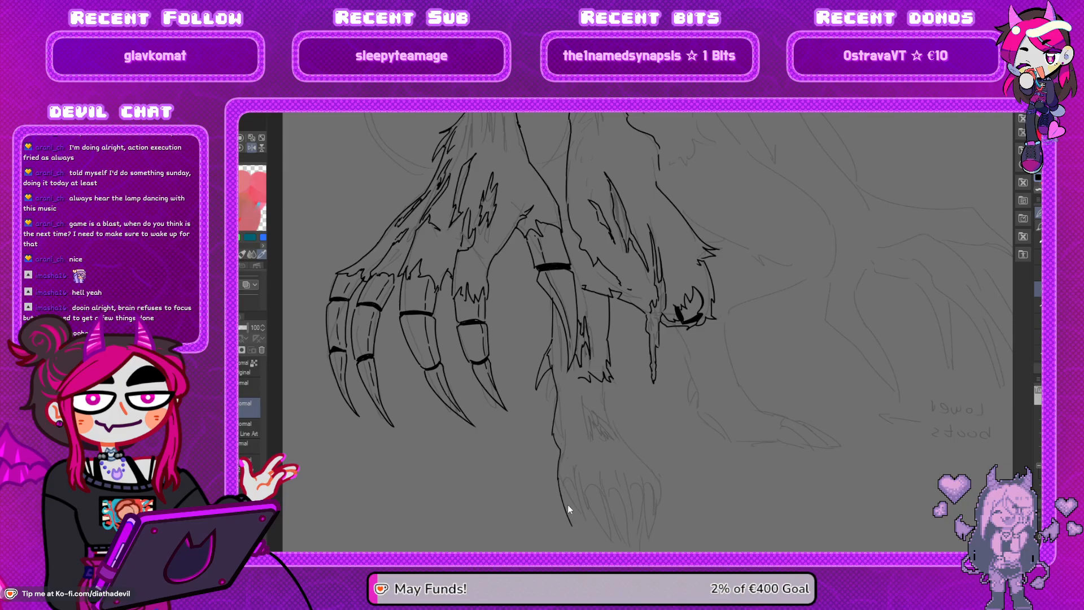
drag(560, 474, 575, 538)
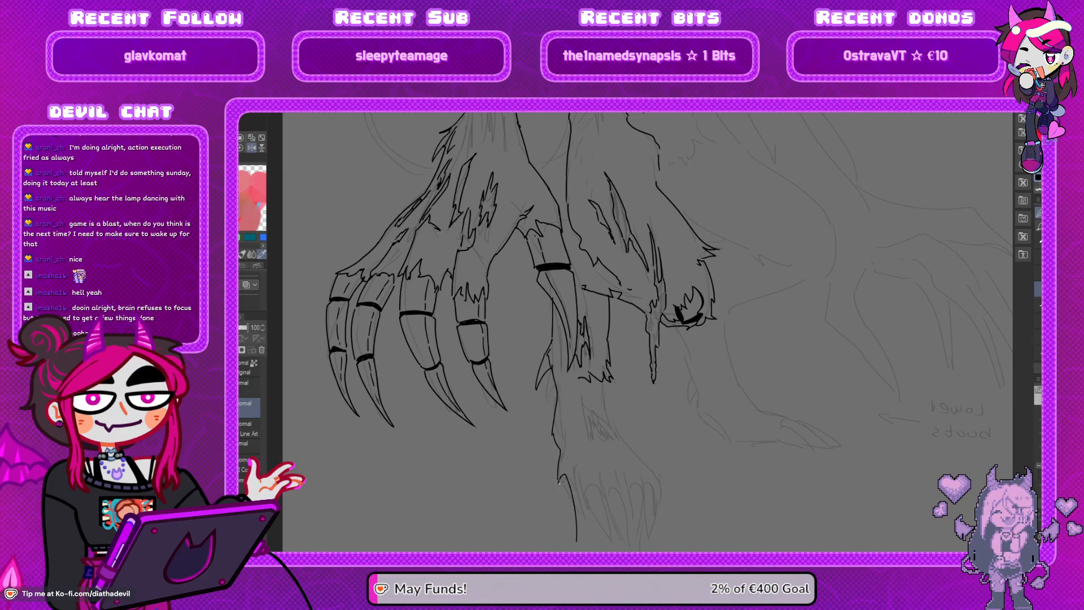
key(ctrl+z)
key(ctrl+z)
drag(554, 436, 561, 455)
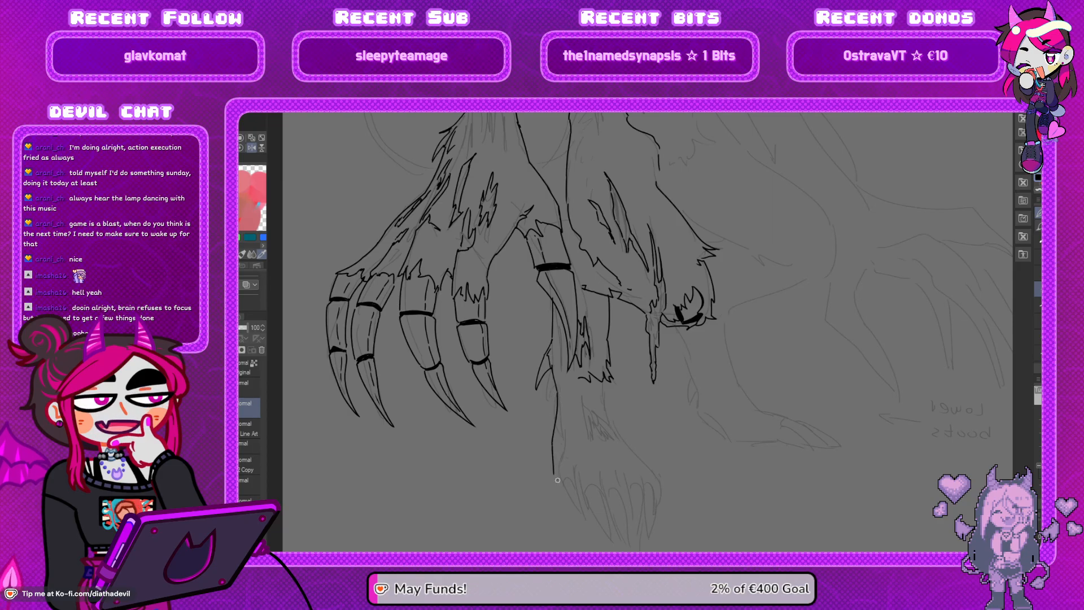
Ink the small ragged skin edge above the first toe at the end of the lower leg's contour
key(ctrl+z)
key(ctrl+z)
mouse_move(552, 455)
mouse_down()
mouse_move(560, 483)
mouse_move(570, 464)
mouse_move(573, 475)
mouse_up()
key(ctrl+z)
key(ctrl+z)
drag(558, 482, 580, 478)
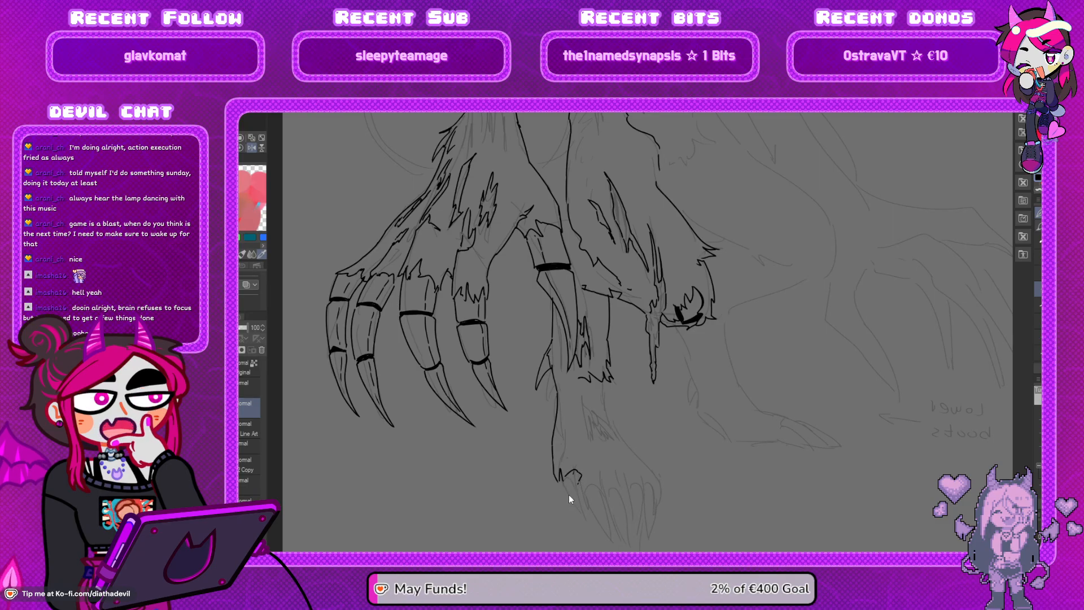
Ink the foot's first claw with a thick dark joint band, plus one side of the second claw
drag(564, 497, 563, 523)
drag(567, 492, 580, 544)
mouse_move(576, 492)
mouse_down()
mouse_move(563, 493)
mouse_move(574, 472)
mouse_move(580, 482)
mouse_up()
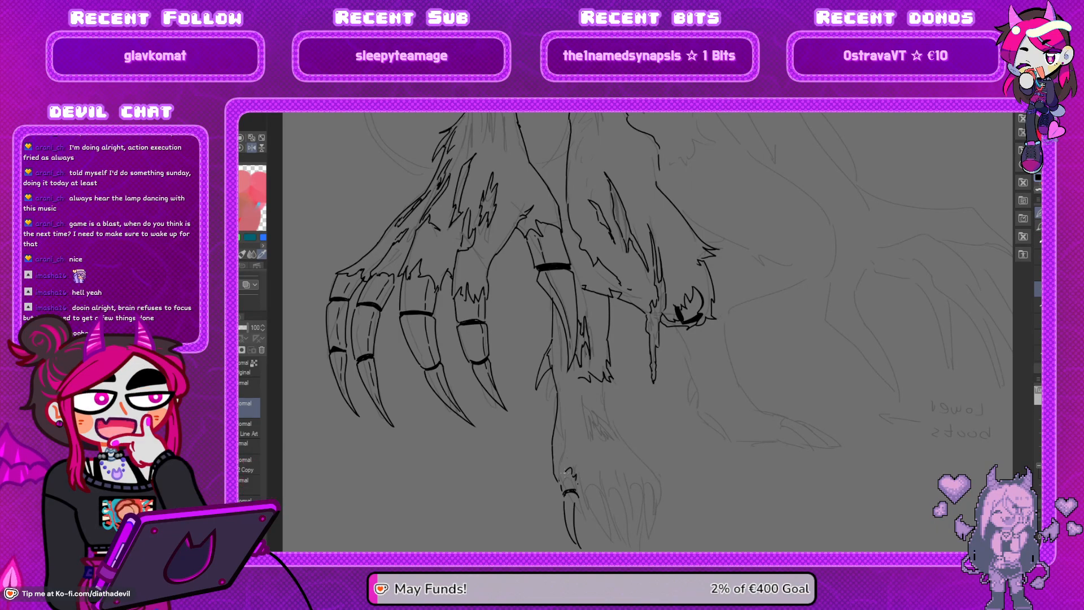
key(ctrl+z)
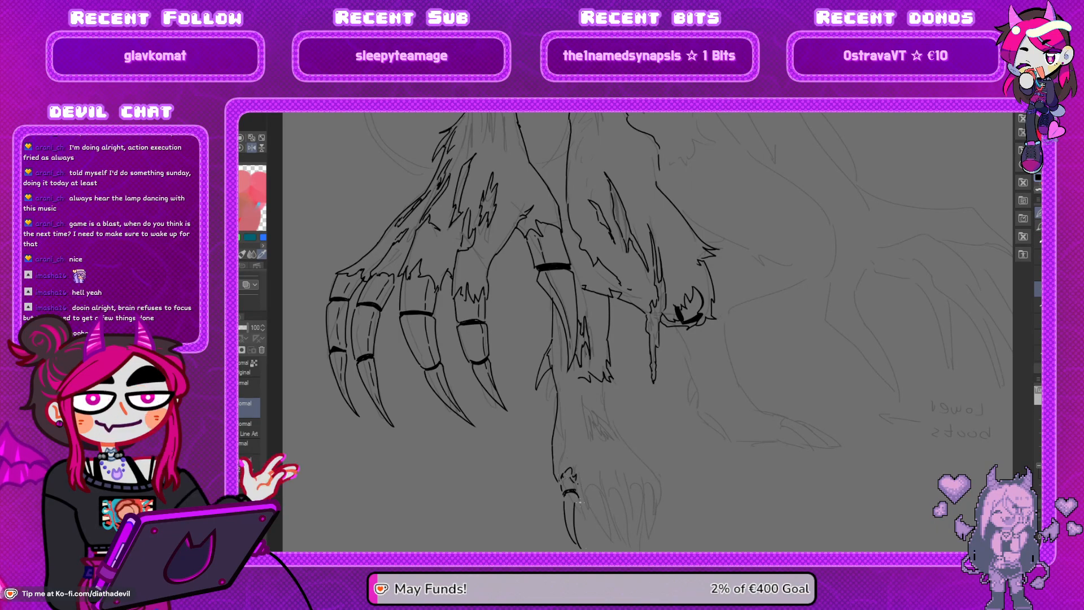
drag(583, 492, 589, 526)
key(ctrl+z)
key(ctrl+z)
drag(580, 486, 594, 547)
key(h)
mouse_move(688, 388)
mouse_down()
mouse_move(687, 371)
mouse_move(662, 463)
mouse_up()
key(ctrl+z)
key(ctrl+z)
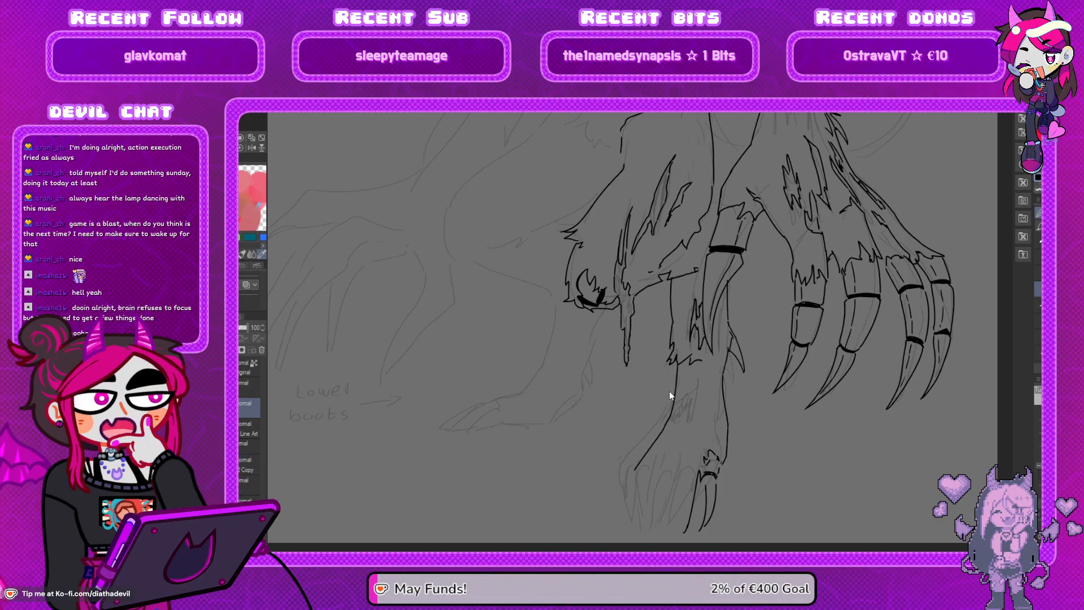
mouse_move(669, 392)
mouse_down()
mouse_move(663, 421)
mouse_move(655, 376)
mouse_up()
Redraw the outer contour of the lower leg between the fur tuft and the first toe
key(h)
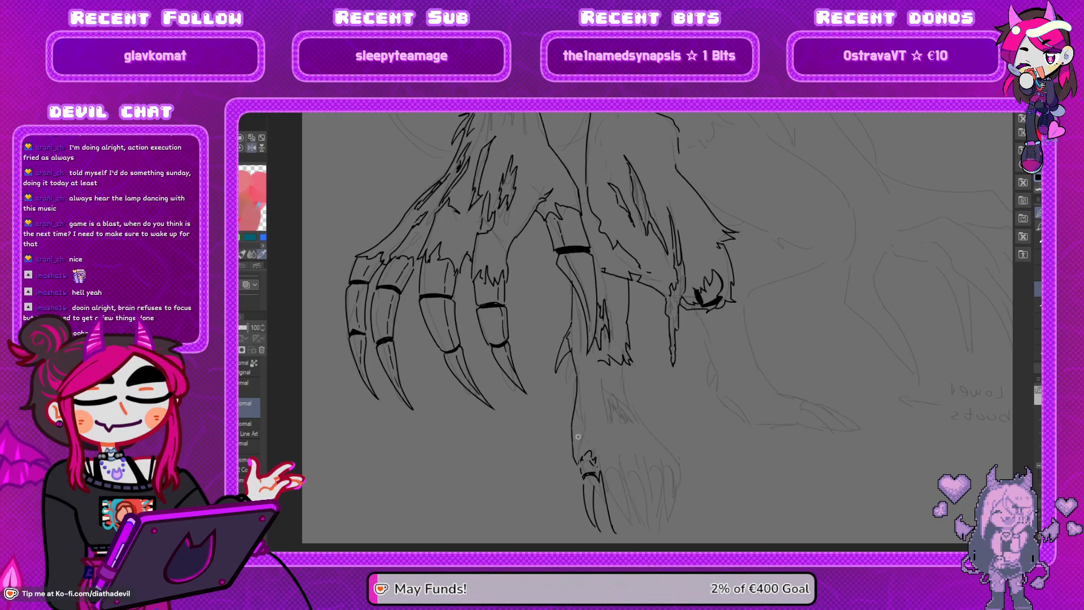
drag(573, 432, 575, 462)
drag(575, 410, 578, 403)
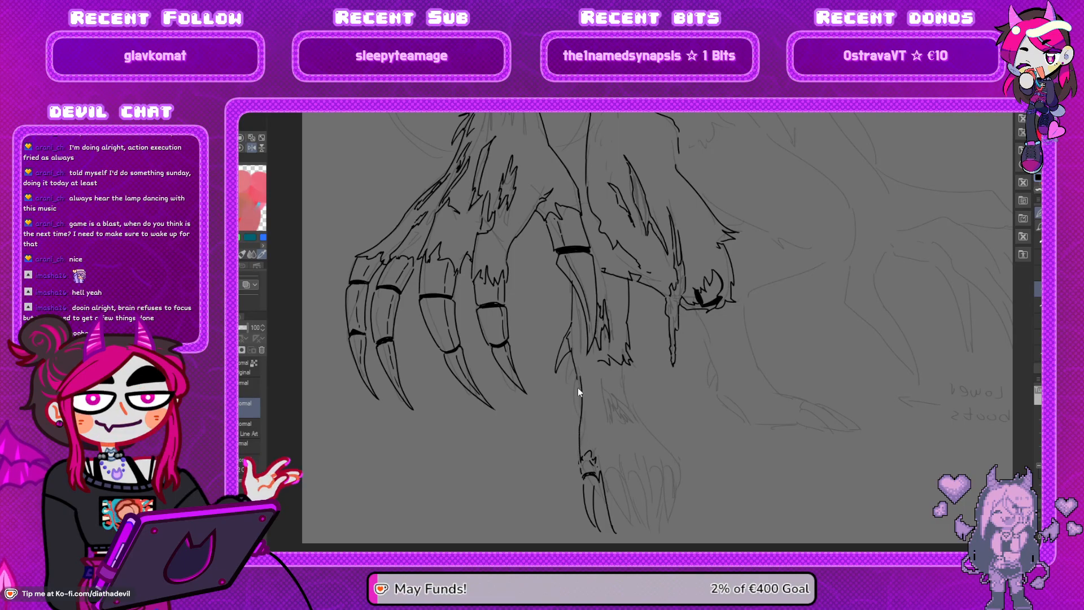
drag(578, 390, 576, 439)
key(h)
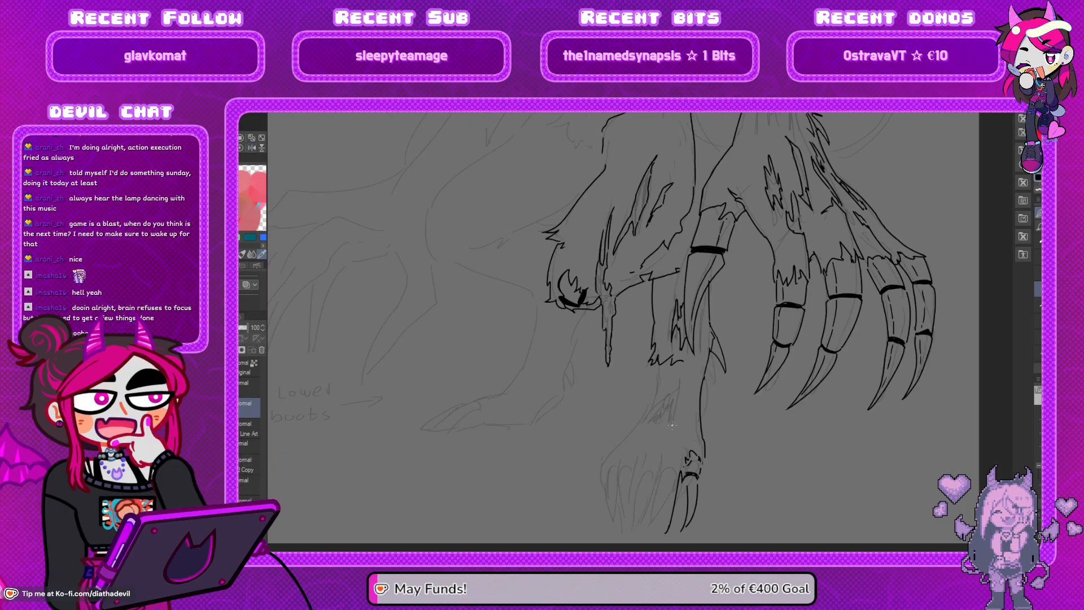
Ink the inner contour of the lower leg from the ragged shin edge, flaring out to the far side of the foot
drag(653, 412, 634, 451)
key(ctrl+z)
mouse_move(655, 364)
mouse_down()
mouse_move(650, 403)
mouse_move(609, 477)
mouse_up()
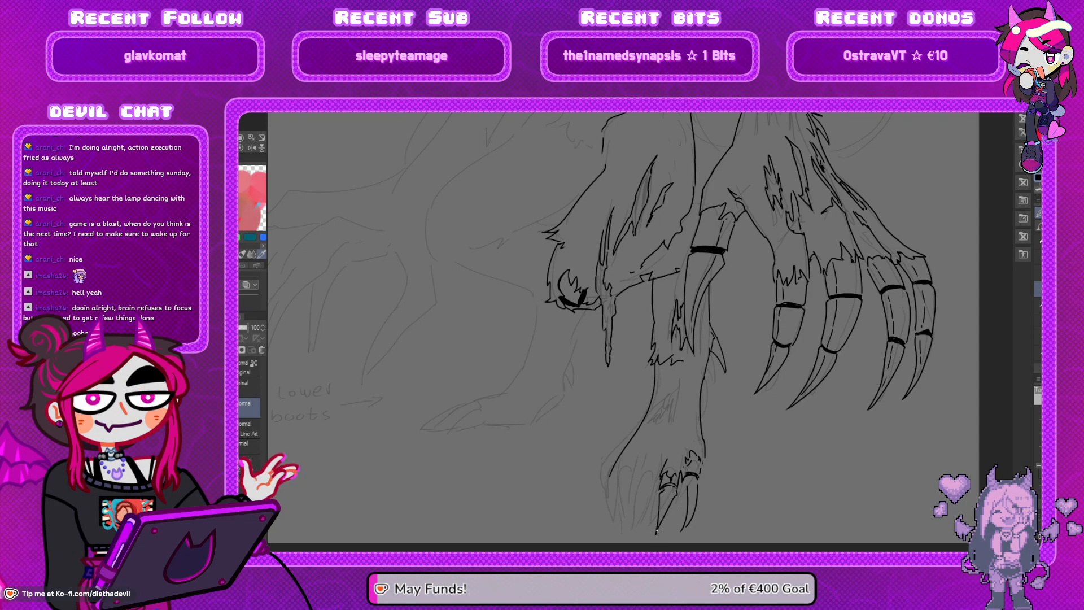
Ink the foot's second and third claws with their joint bands and the ragged skin edges above them
mouse_move(675, 472)
mouse_down()
mouse_move(679, 454)
mouse_move(657, 523)
mouse_up()
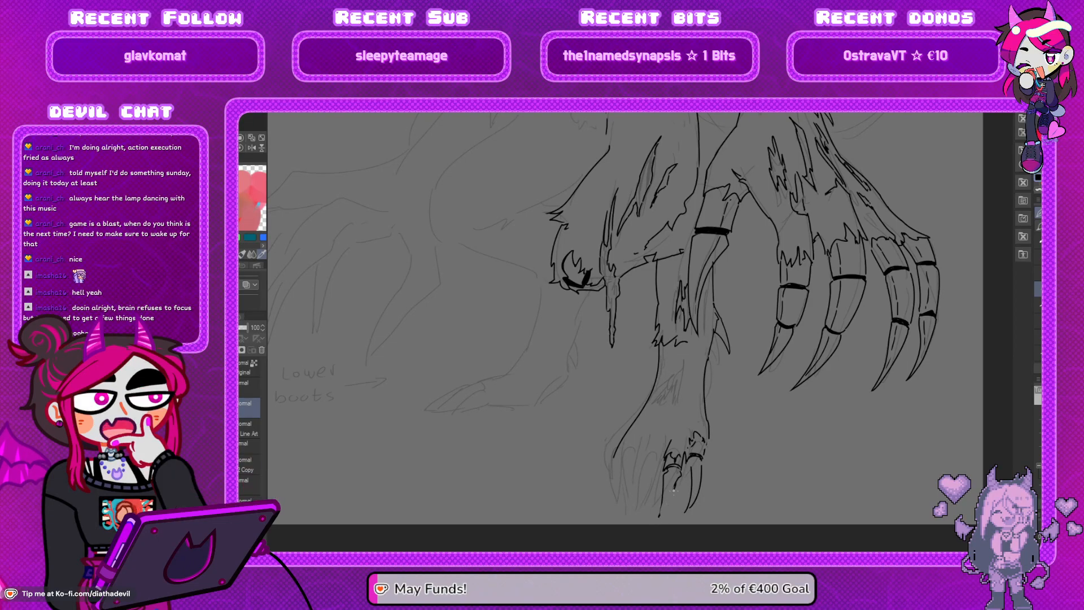
drag(646, 455, 654, 449)
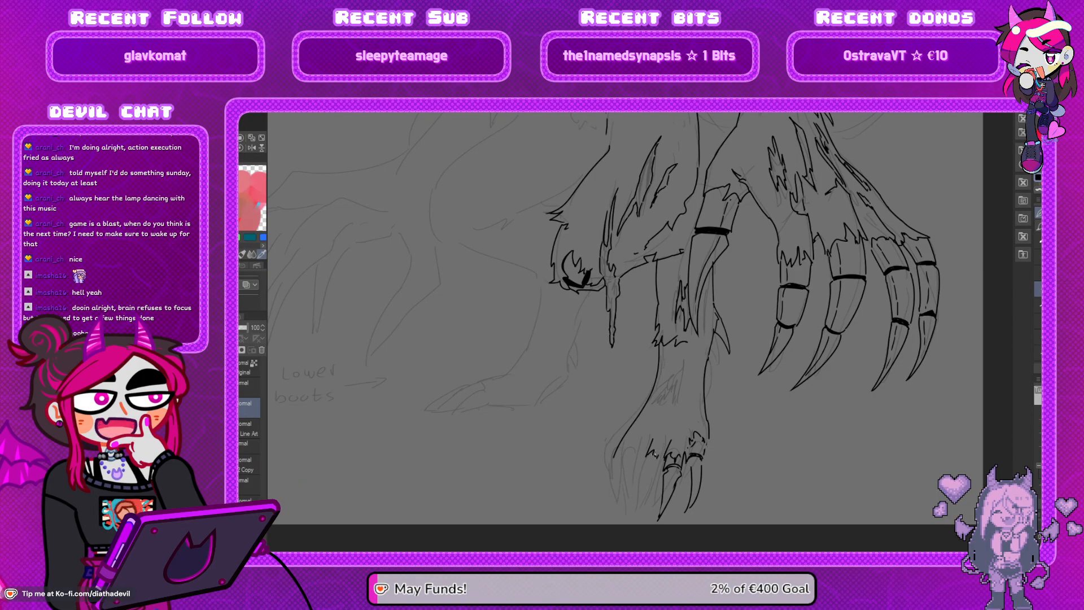
key(ctrl+z)
drag(644, 464, 658, 466)
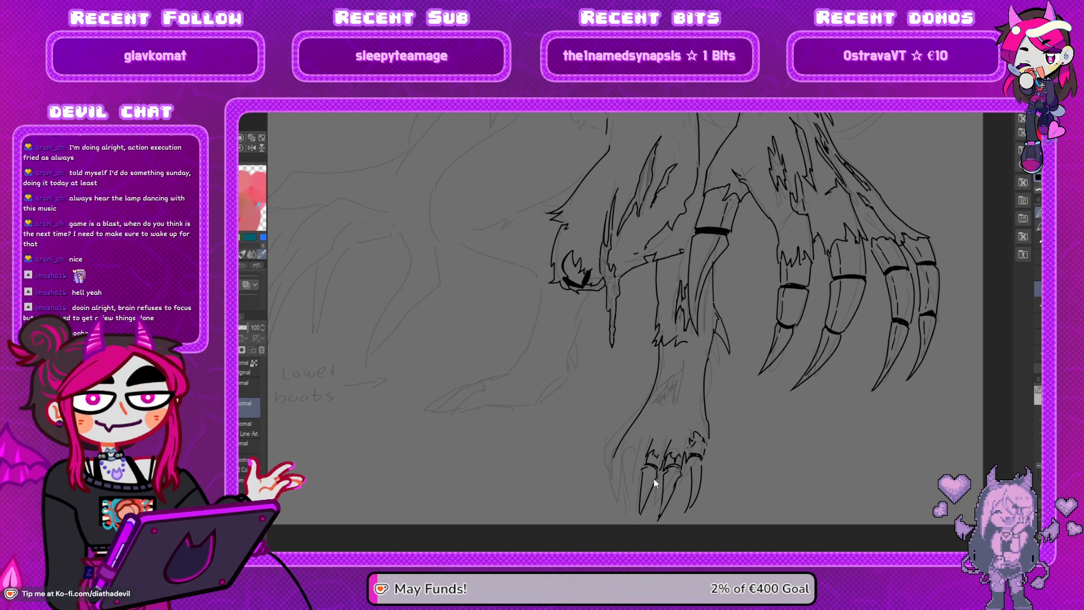
key(ctrl+z)
drag(658, 475, 636, 521)
Ink the foot's fourth and fifth claws and close the ragged skin edge at the outer side of the foot
key(h)
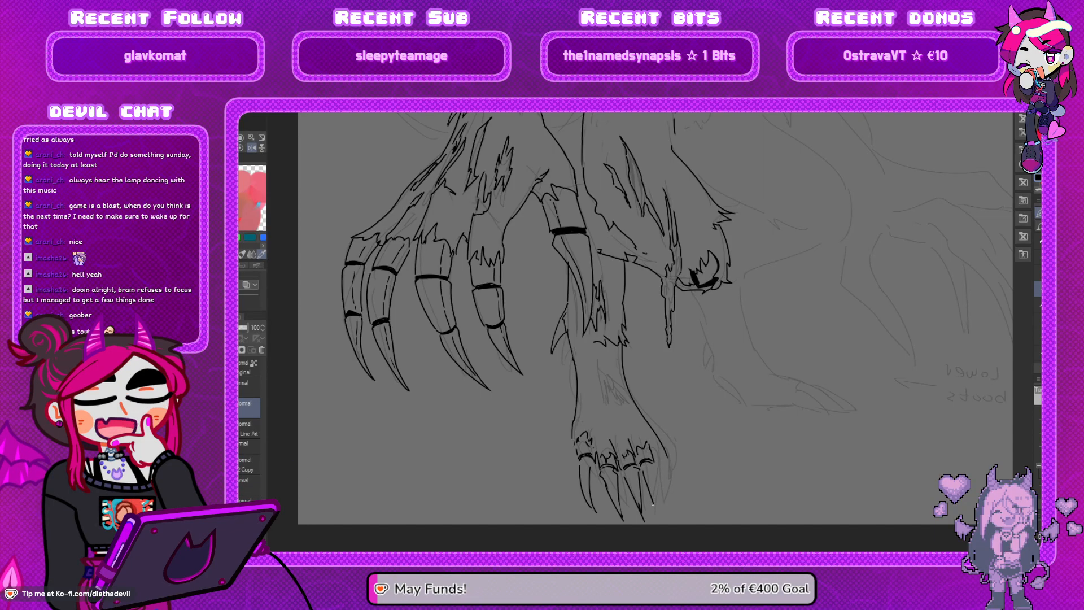
drag(657, 482, 654, 514)
key(h)
drag(641, 410, 621, 435)
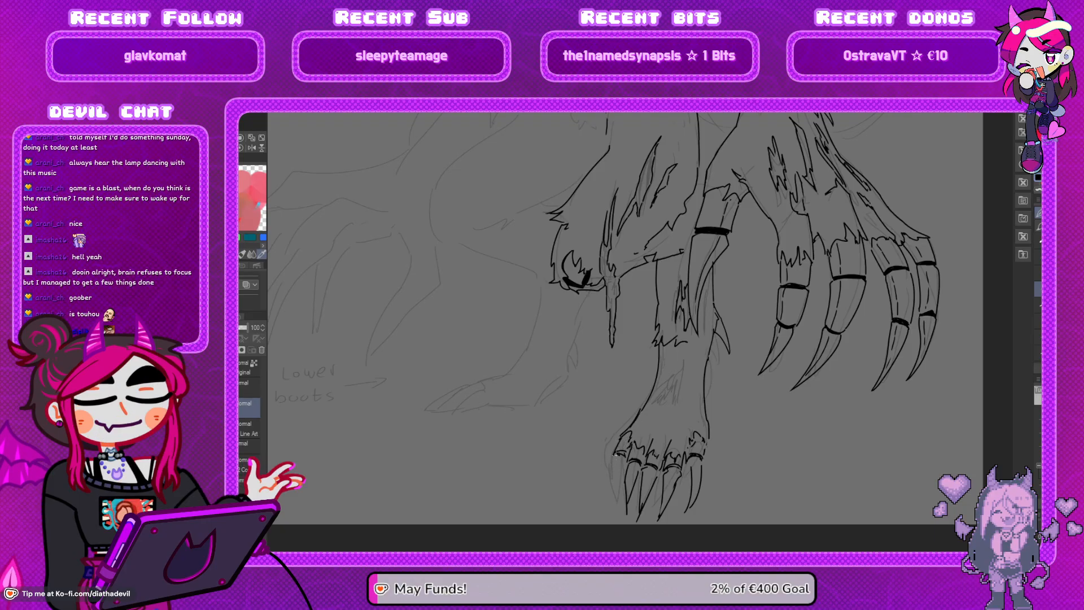
key(ctrl+z)
mouse_move(616, 458)
mouse_down()
mouse_move(616, 507)
mouse_move(624, 464)
mouse_up()
key(ctrl+z)
key(ctrl+z)
drag(617, 506, 622, 477)
key(h)
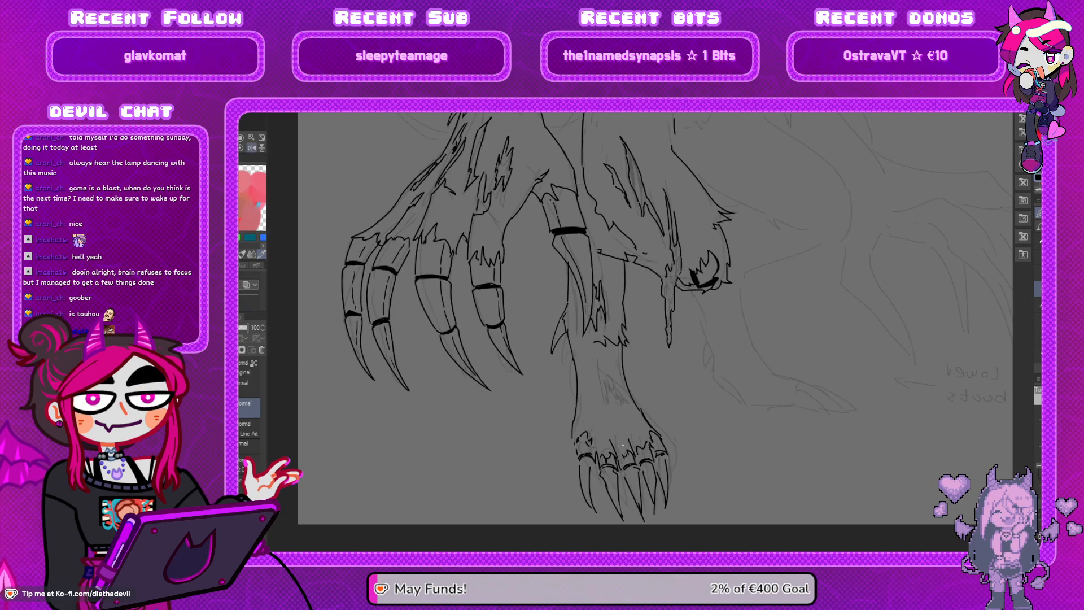
Check the inked leg and foot against the whole creature, both mirrored and unmirrored
drag(655, 405, 625, 481)
key(h)
drag(716, 467, 696, 476)
drag(706, 400, 679, 402)
mouse_move(710, 384)
mouse_down()
mouse_move(710, 433)
mouse_move(726, 411)
mouse_move(749, 430)
mouse_up()
key(h)
key(h)
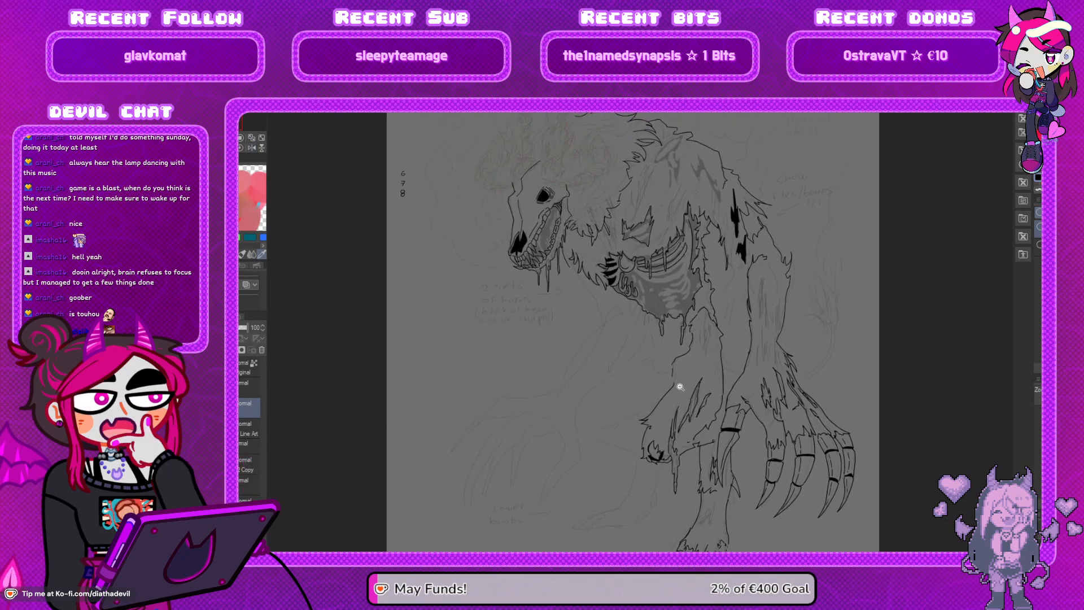
click(675, 358)
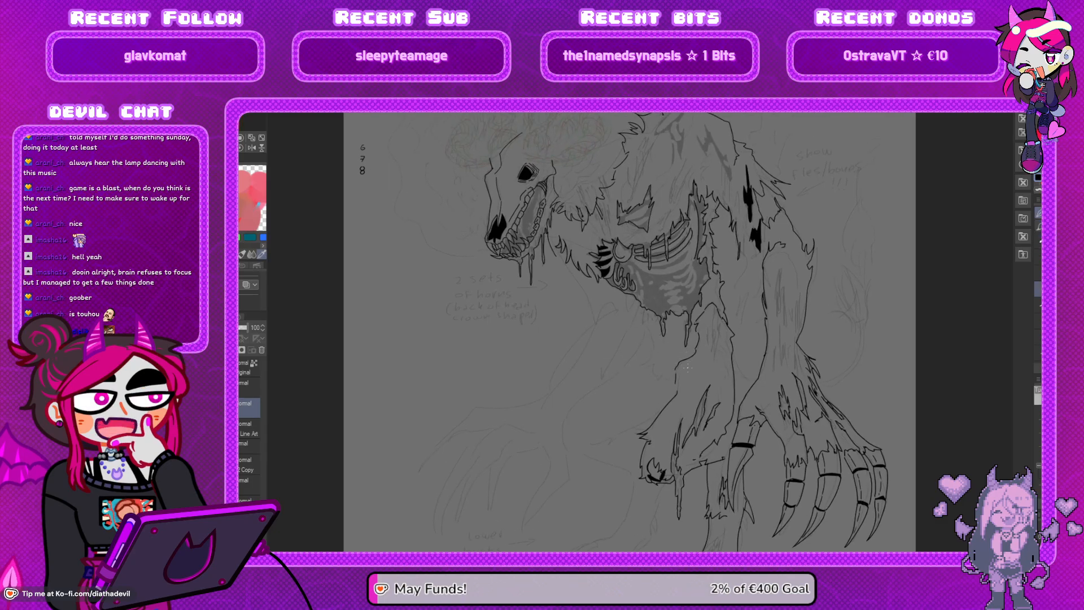
click(655, 369)
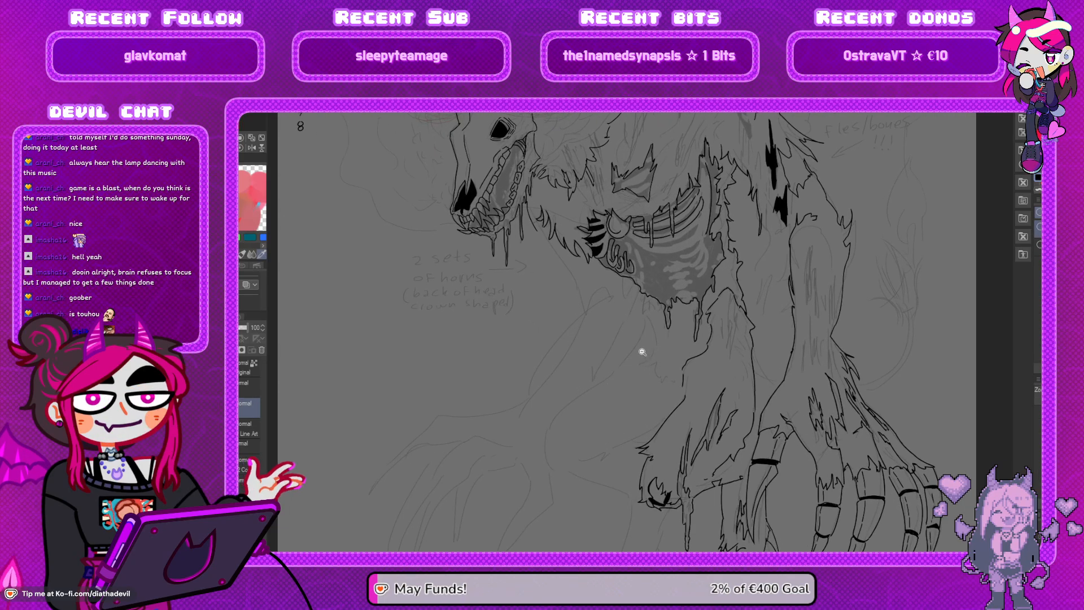
Ink the shaggy fur outline beneath the ribcage drips, running down to the front of the inked thigh
key(p)
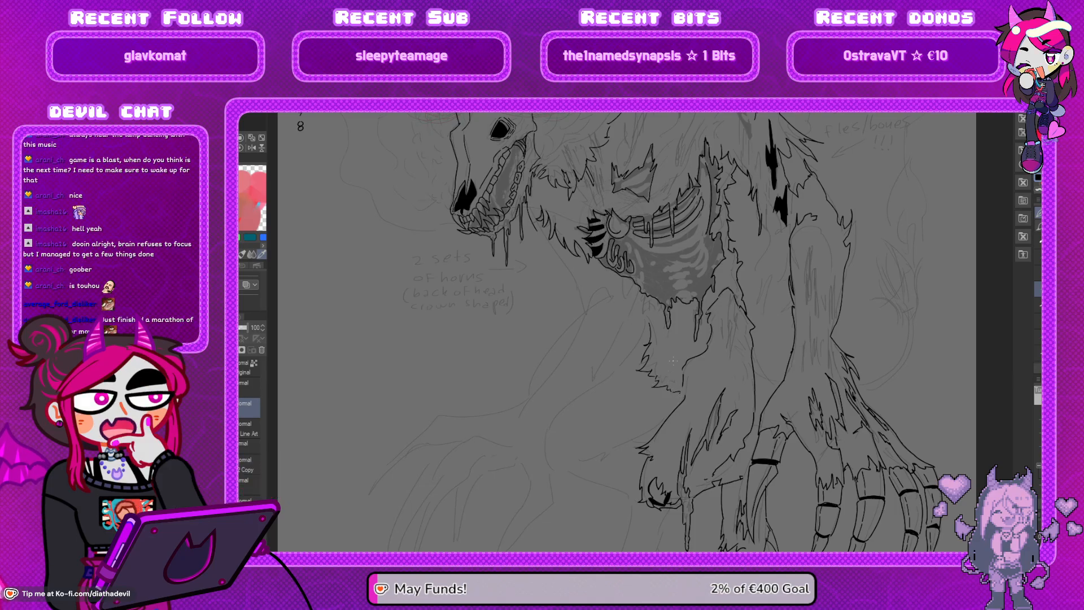
drag(658, 346, 661, 340)
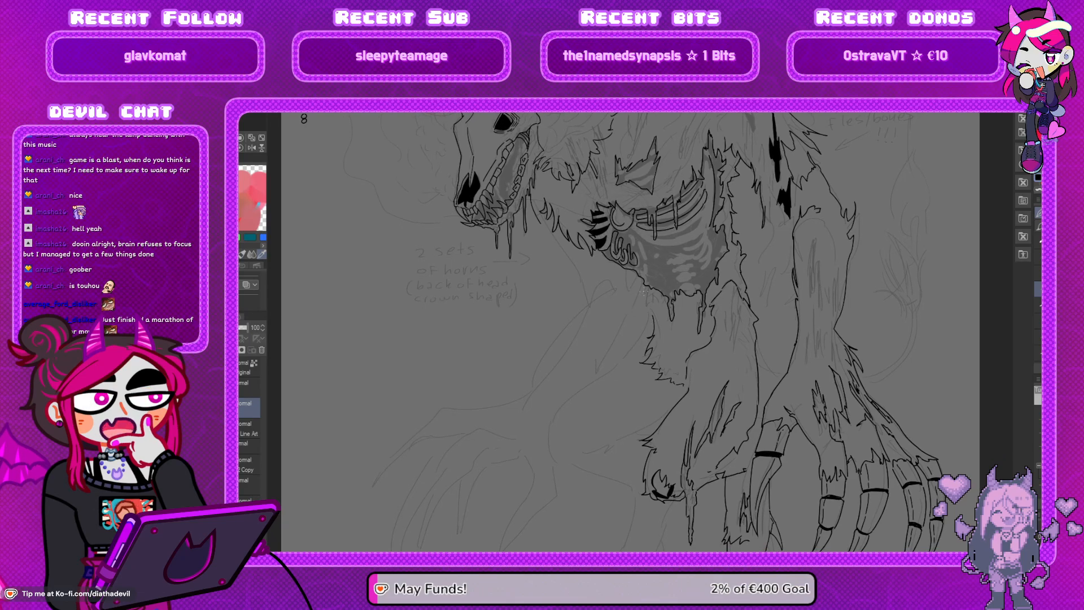
key(h)
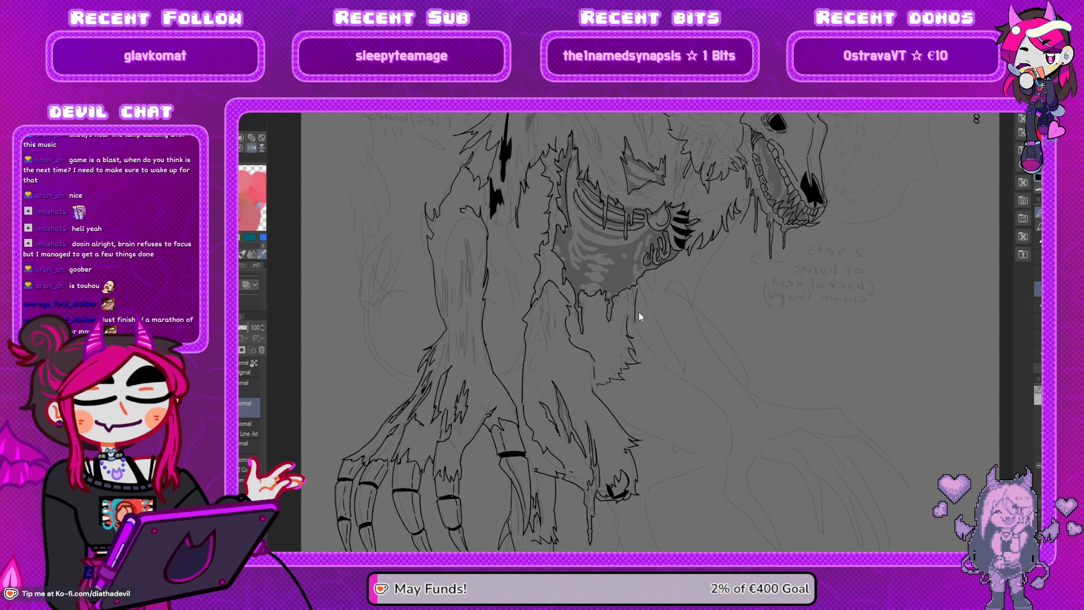
key(h)
drag(663, 323, 653, 321)
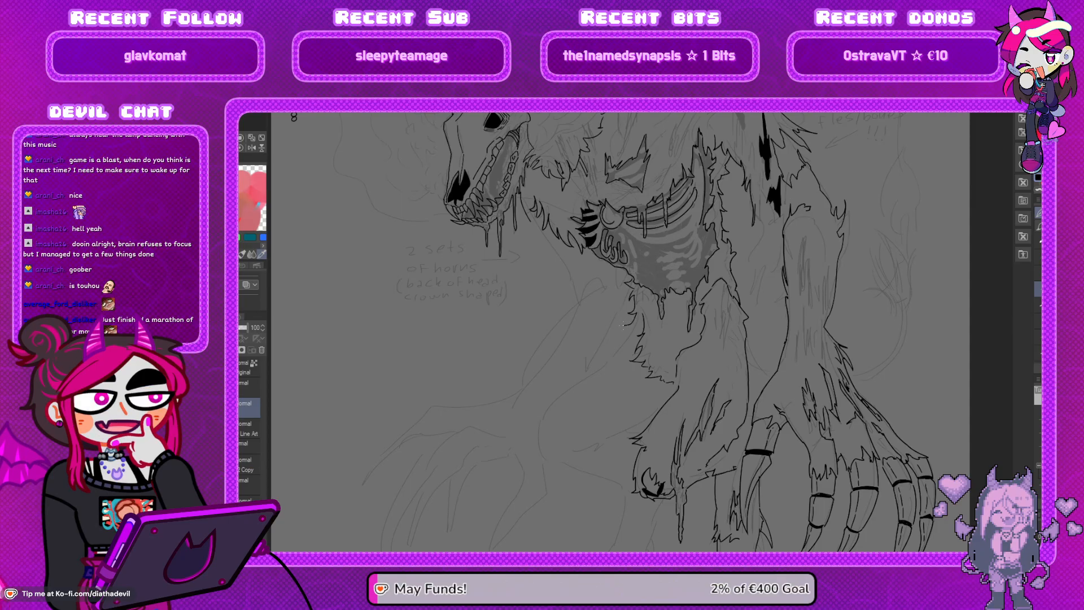
Ink the second bent leg's thigh and knee from the shaggy fur, with a black gash and hanging drips underneath
drag(602, 362, 539, 414)
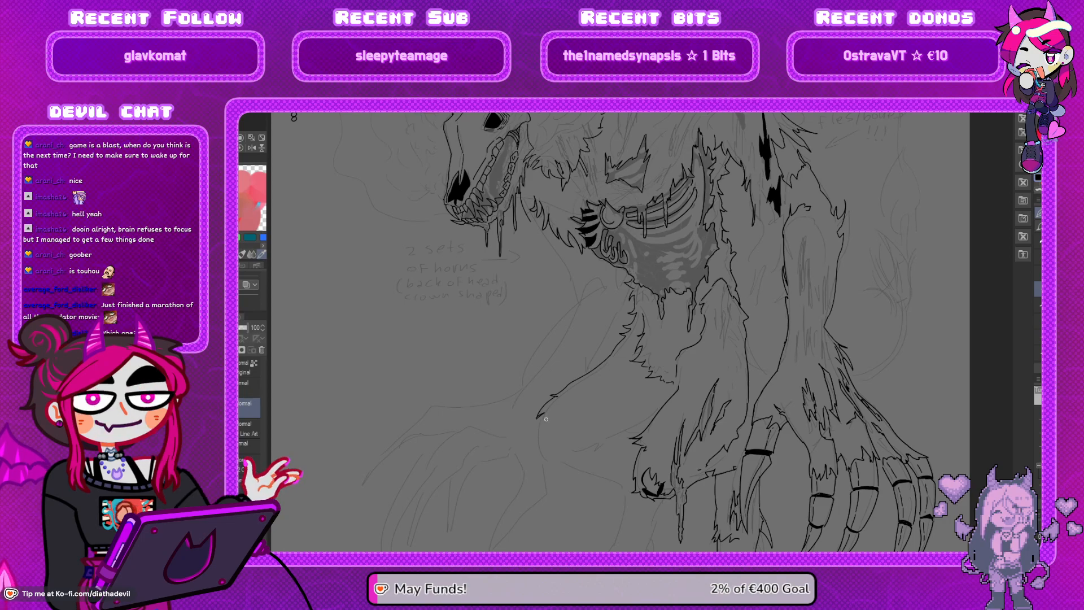
key(ctrl+z)
key(ctrl+z)
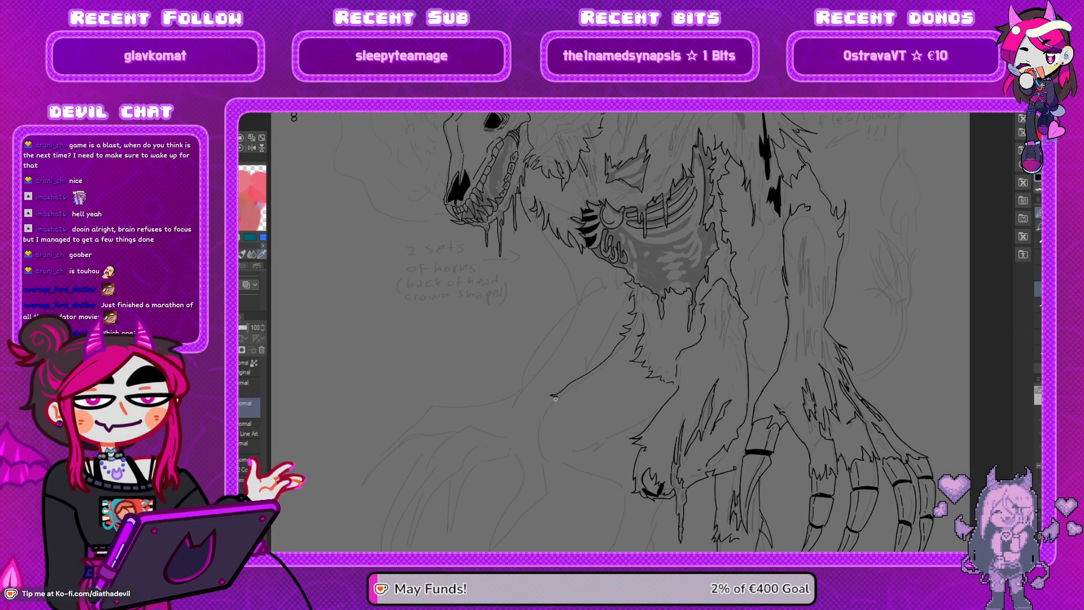
mouse_move(556, 397)
mouse_down()
mouse_move(528, 442)
mouse_move(550, 461)
mouse_move(603, 477)
mouse_move(605, 447)
mouse_move(626, 468)
mouse_up()
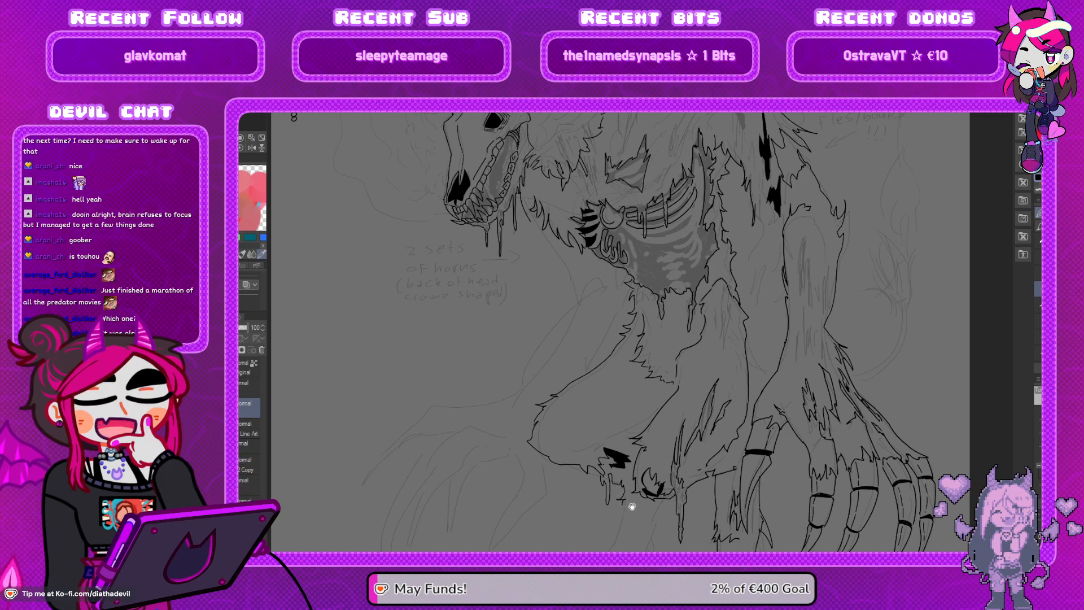
Ink the back contour of the second leg's shin down to the foot, with a banded toe and pointed claw
scroll(647, 438, down, 3)
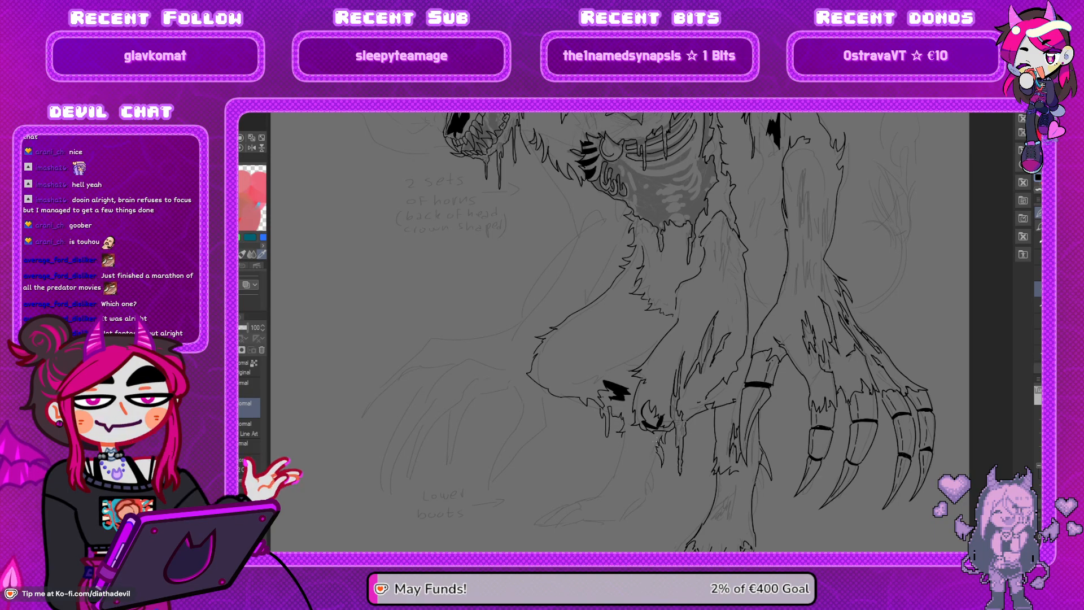
mouse_move(653, 464)
mouse_down()
mouse_move(648, 493)
mouse_move(625, 513)
mouse_move(557, 528)
mouse_move(583, 507)
mouse_up()
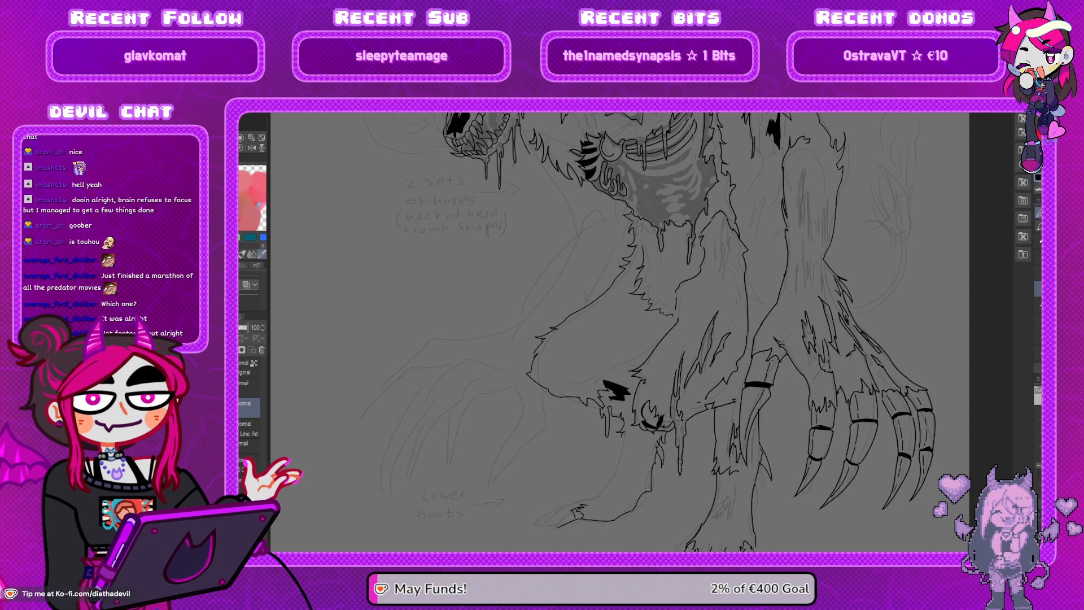
mouse_move(571, 510)
mouse_down()
mouse_move(574, 518)
mouse_move(544, 531)
mouse_up()
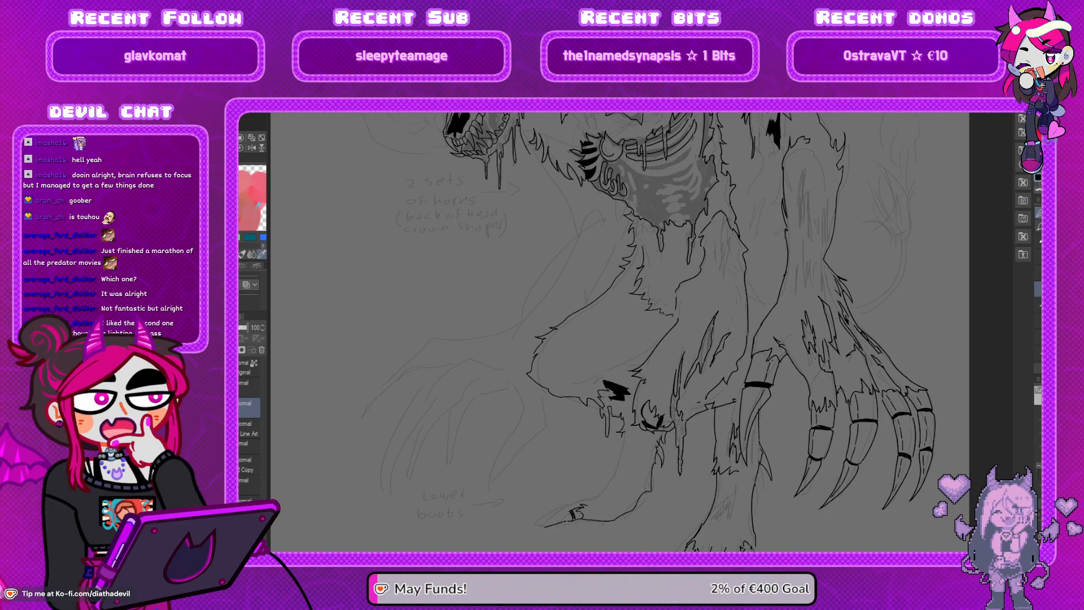
Ink the hind foot's toes with dark joint marks and long pointed claws over the sketch
mouse_move(541, 525)
mouse_down()
mouse_move(567, 507)
mouse_move(537, 529)
mouse_up()
key(ctrl+z)
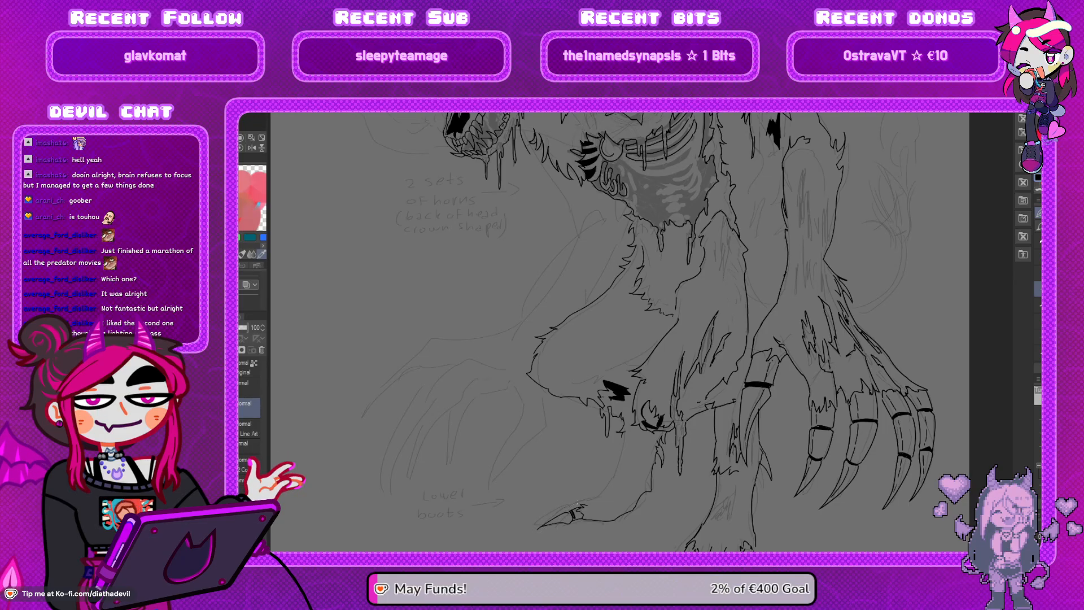
drag(575, 505, 563, 511)
key(ctrl+z)
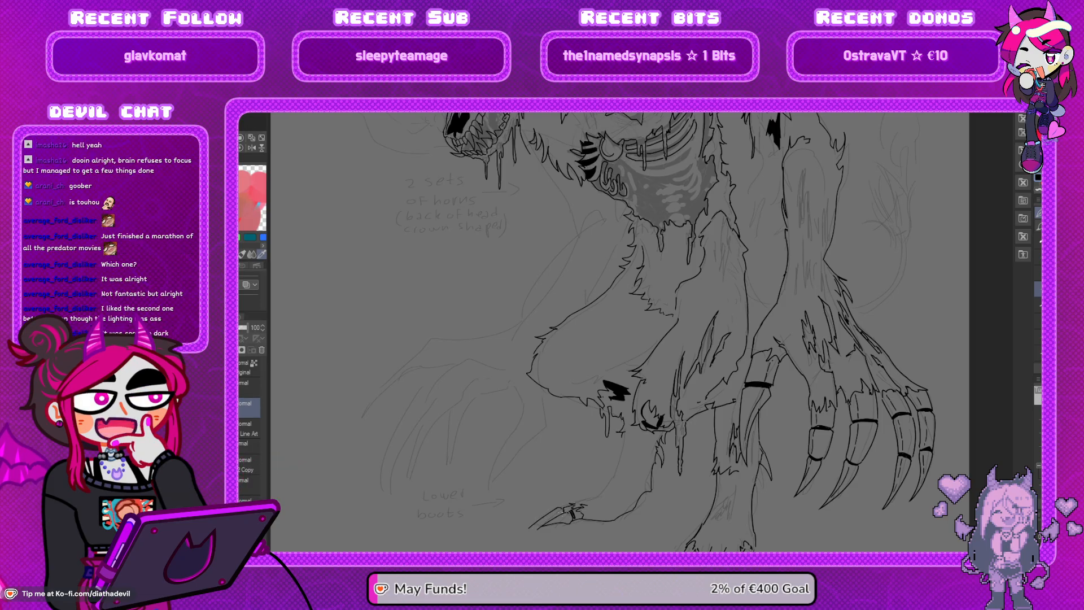
drag(555, 512, 522, 528)
key(h)
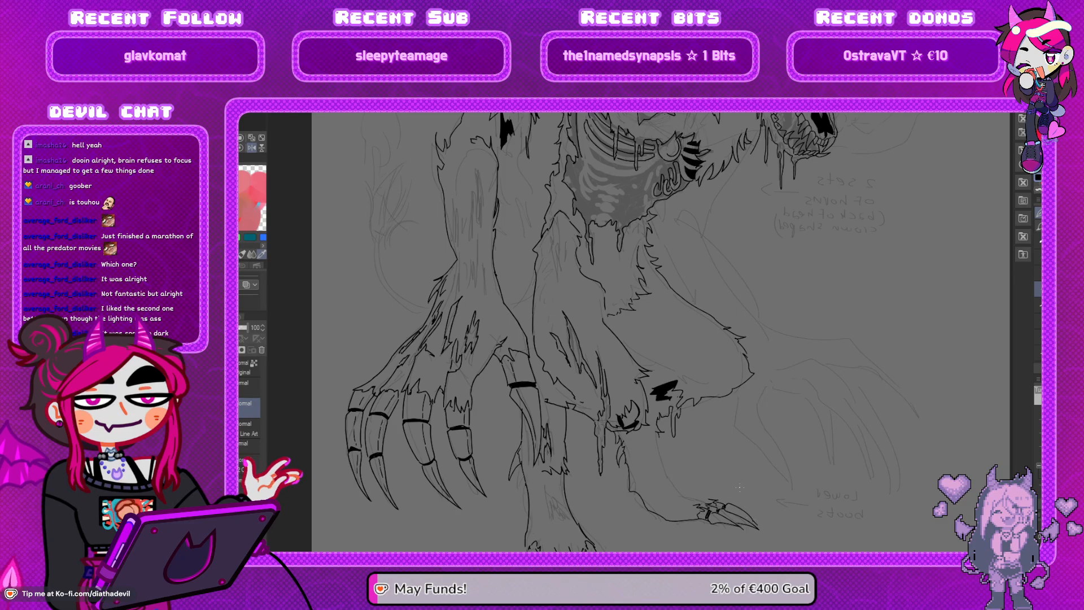
key(h)
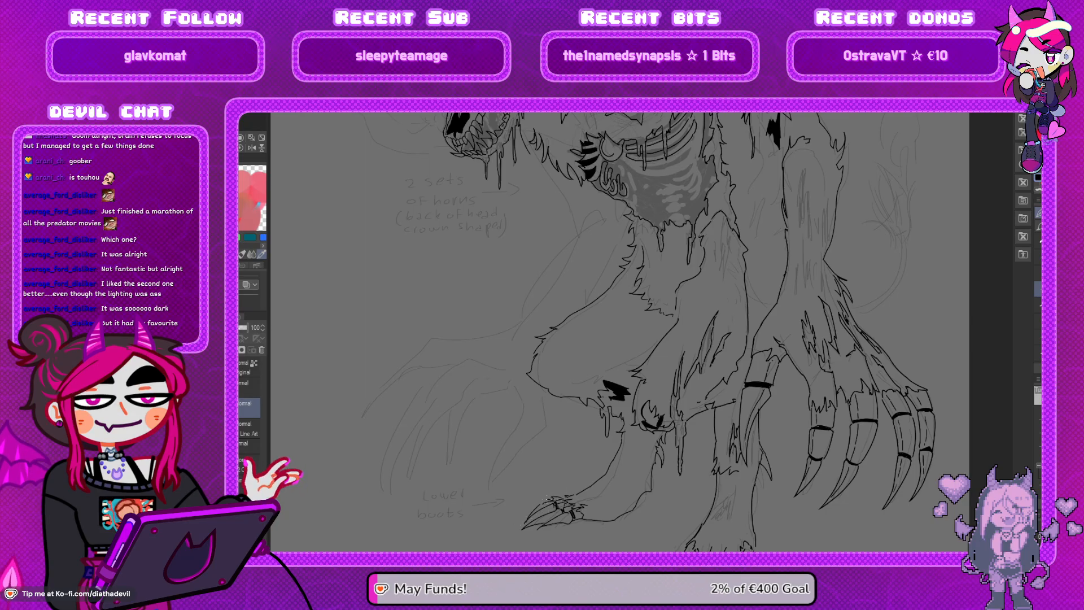
Ink the far arm's outline from below the chest down to the wrist and fill its torn wound with black
key(h)
key(h)
drag(564, 471, 534, 416)
key(h)
mouse_move(653, 440)
mouse_down()
mouse_move(630, 467)
mouse_move(617, 389)
mouse_move(650, 442)
mouse_move(636, 479)
mouse_up()
key(h)
drag(620, 421, 636, 450)
drag(593, 230, 608, 280)
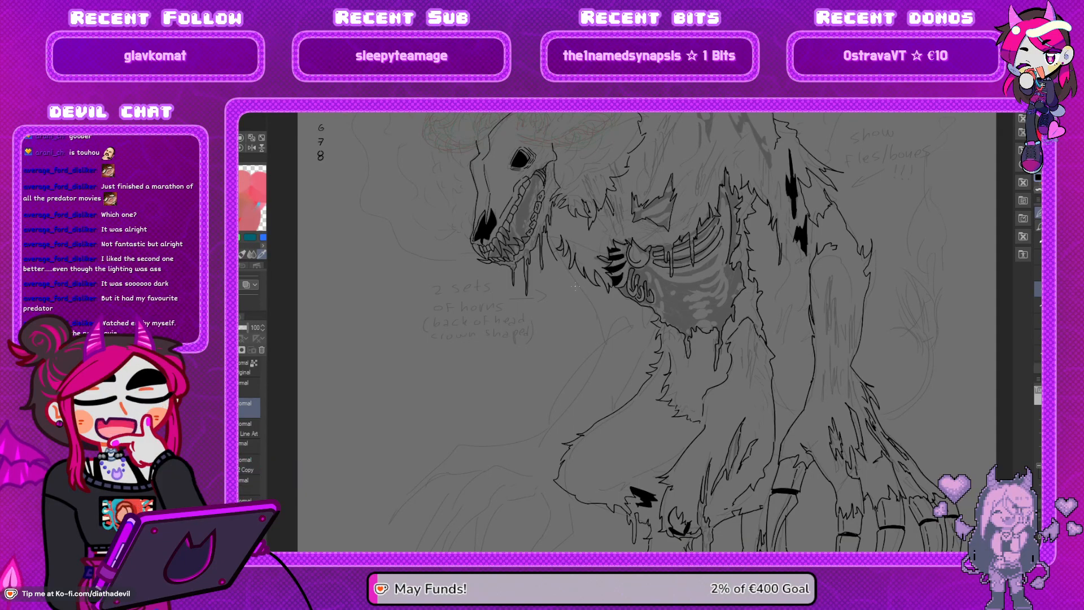
key(h)
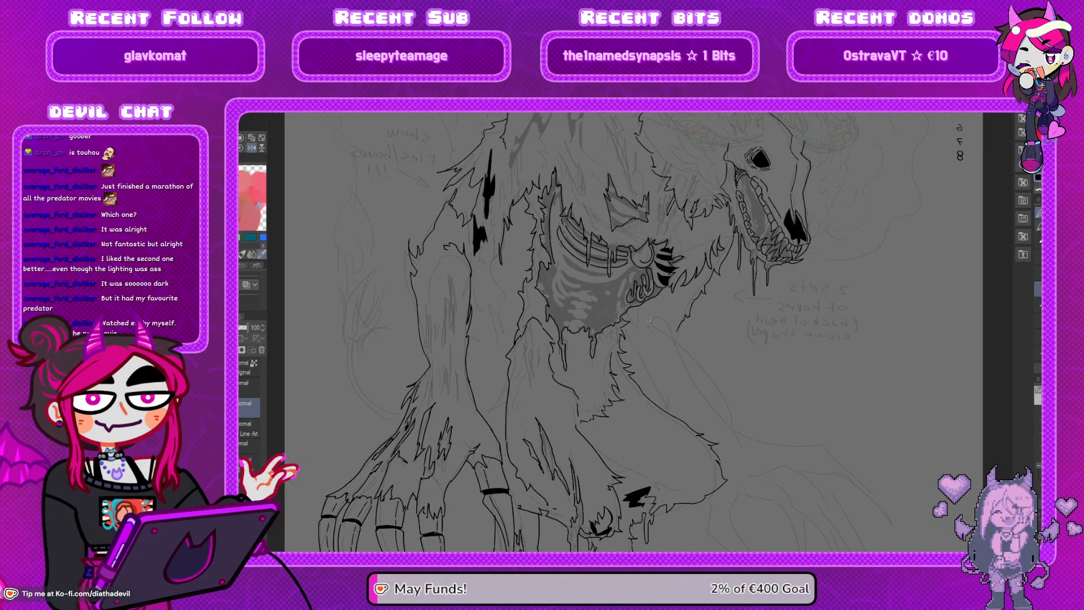
drag(675, 329, 693, 363)
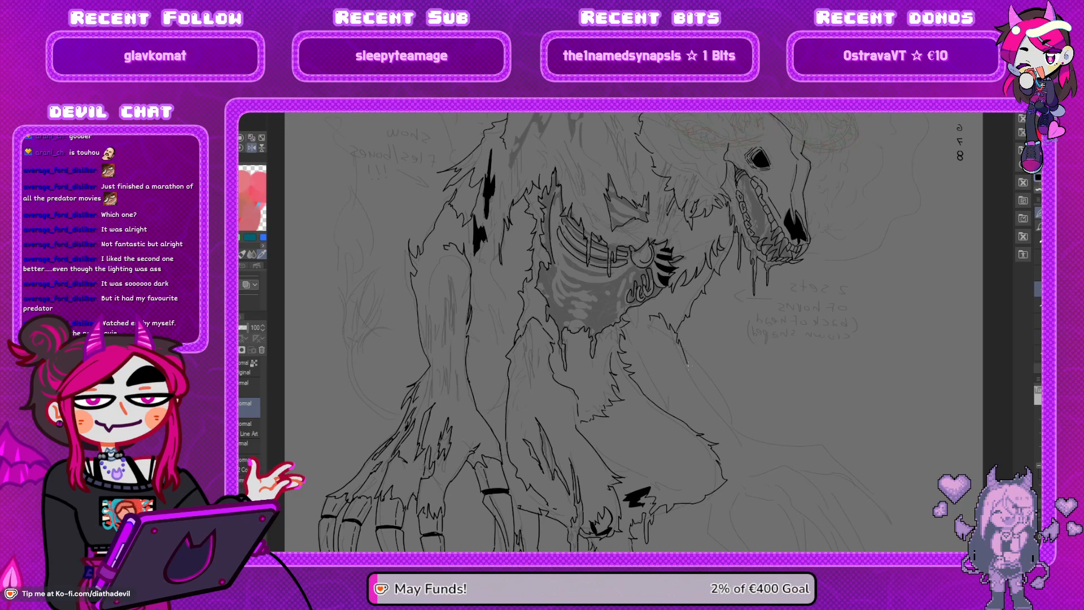
mouse_move(698, 377)
mouse_down()
mouse_move(726, 420)
mouse_move(726, 446)
mouse_move(722, 422)
mouse_up()
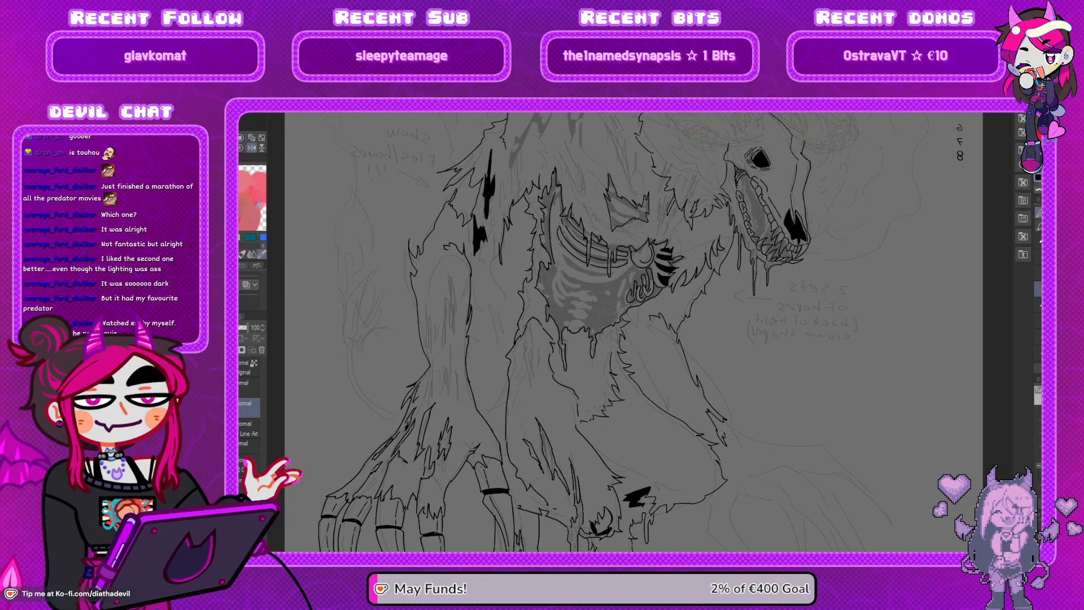
key(g)
click(720, 426)
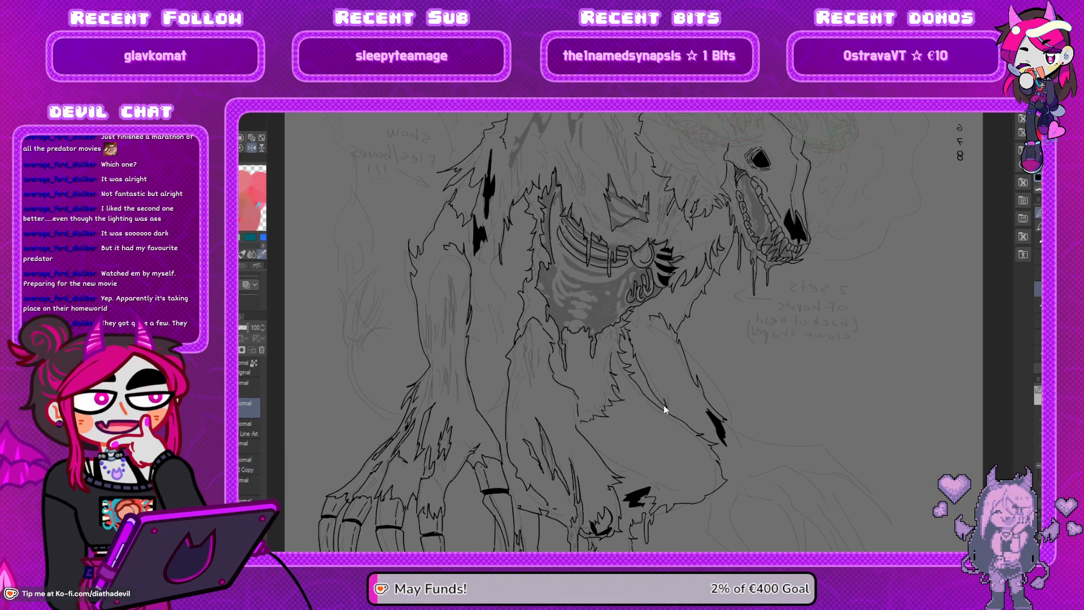
Ink the far hand with ragged fur edges and add its thumb with a black joint band and long curved claw
key(h)
mouse_move(601, 435)
mouse_down()
mouse_move(613, 367)
mouse_move(643, 332)
mouse_up()
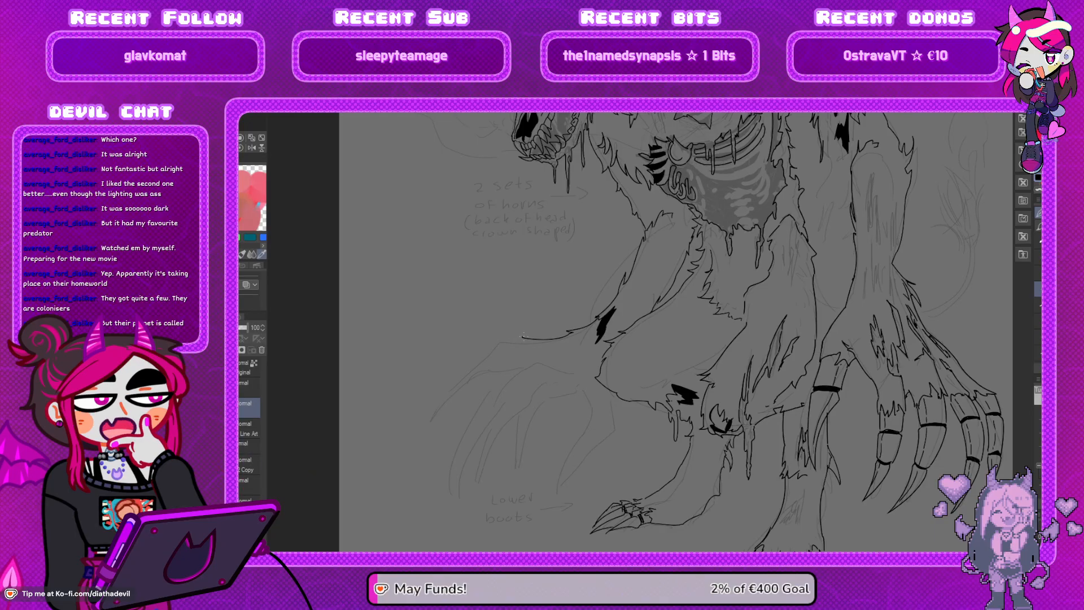
drag(518, 344, 523, 360)
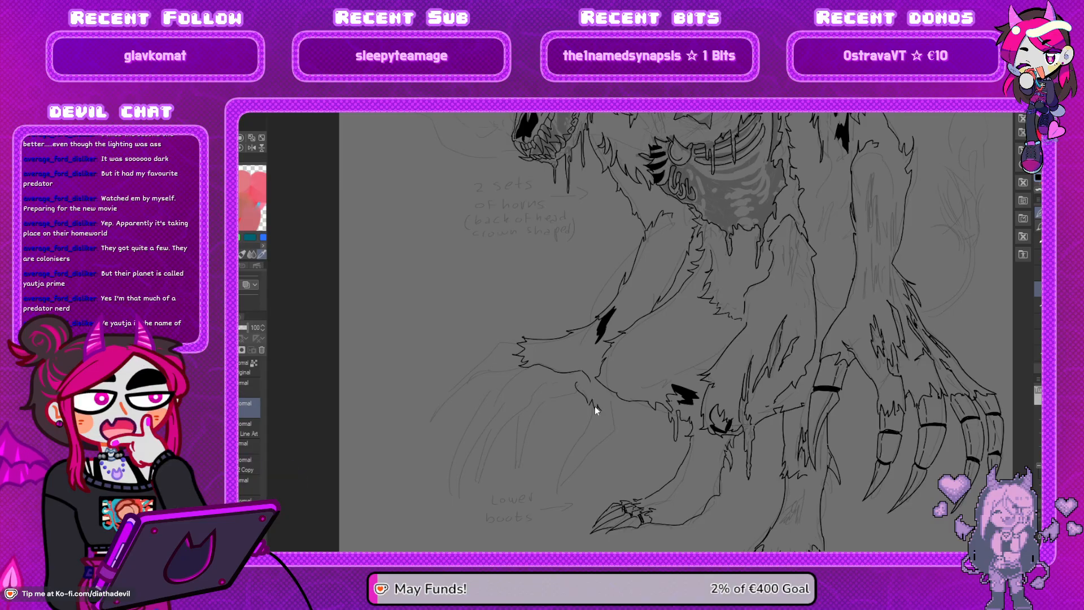
drag(590, 402, 611, 404)
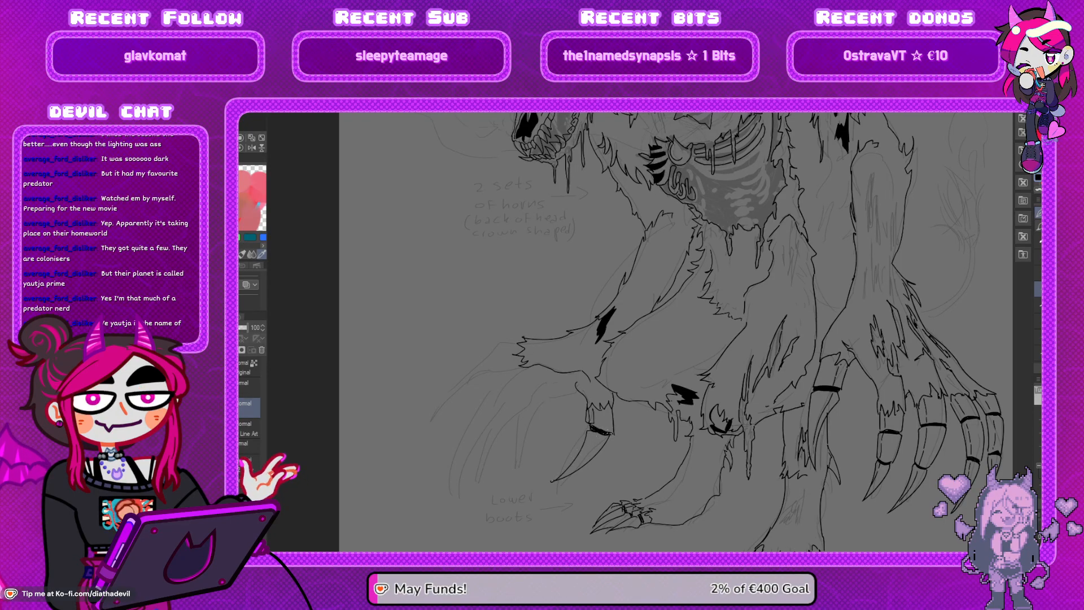
key(h)
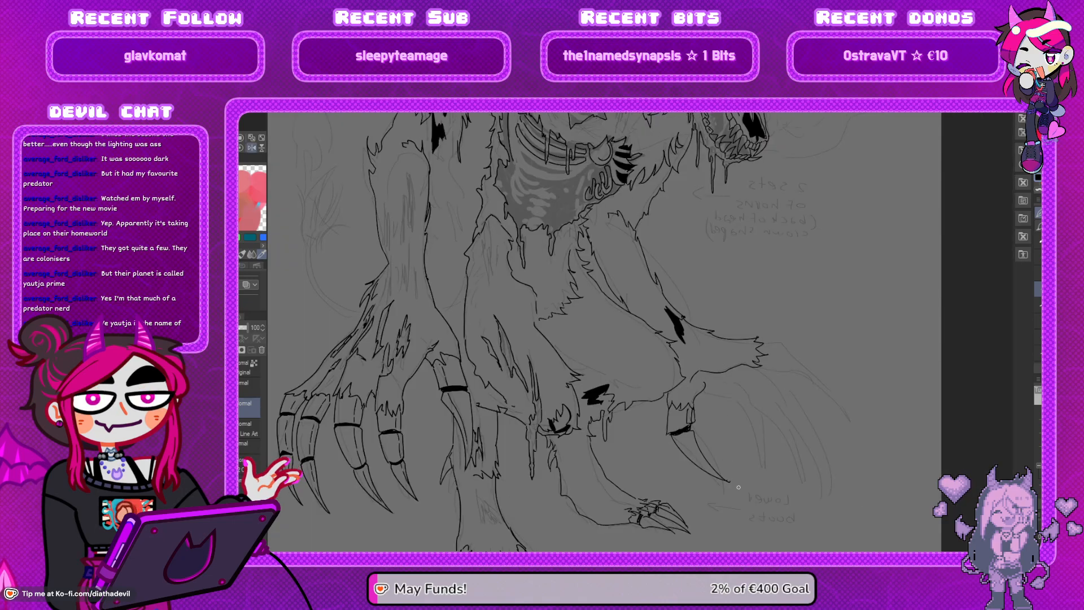
key(h)
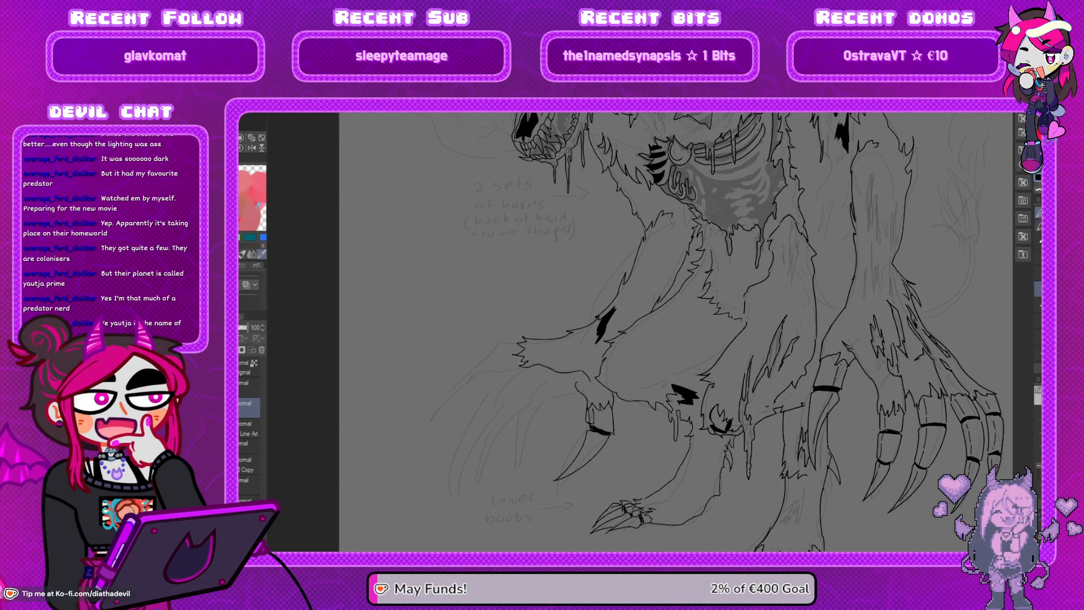
Ink the far hand's outermost finger as two bony segments emerging from the fur, separated by a black joint band
key(ctrl+z)
mouse_move(515, 340)
mouse_down()
mouse_move(489, 346)
mouse_move(490, 373)
mouse_up()
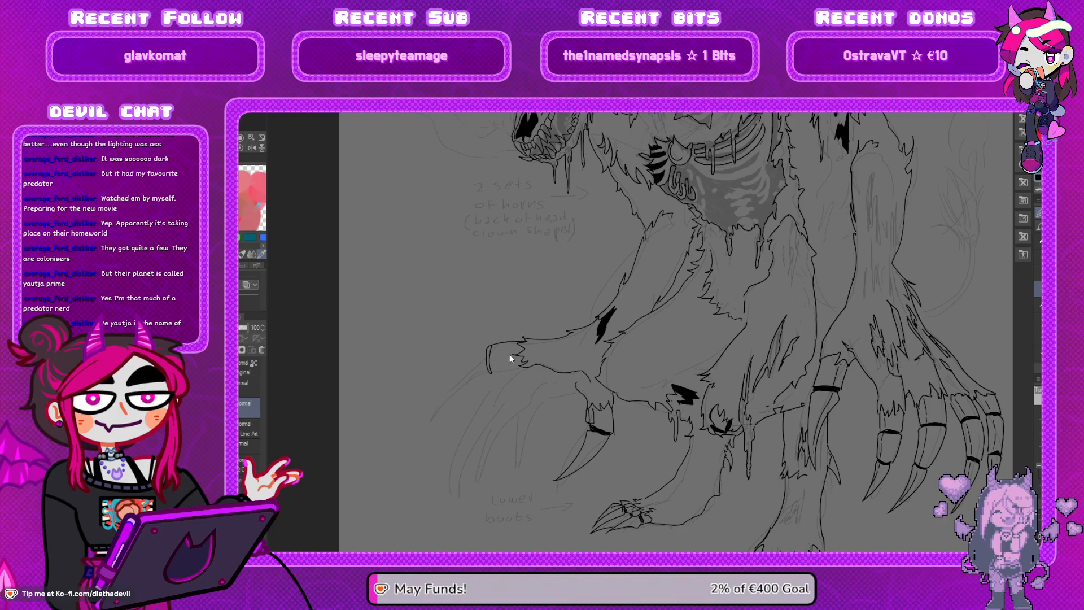
mouse_move(524, 340)
mouse_down()
mouse_move(491, 344)
mouse_move(492, 371)
mouse_up()
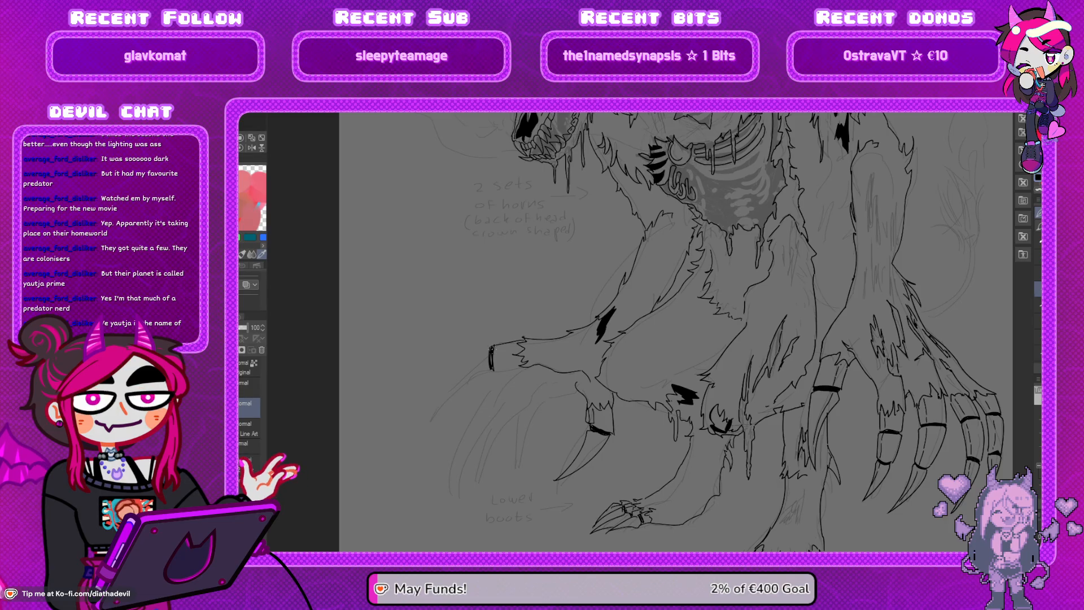
drag(494, 370, 519, 365)
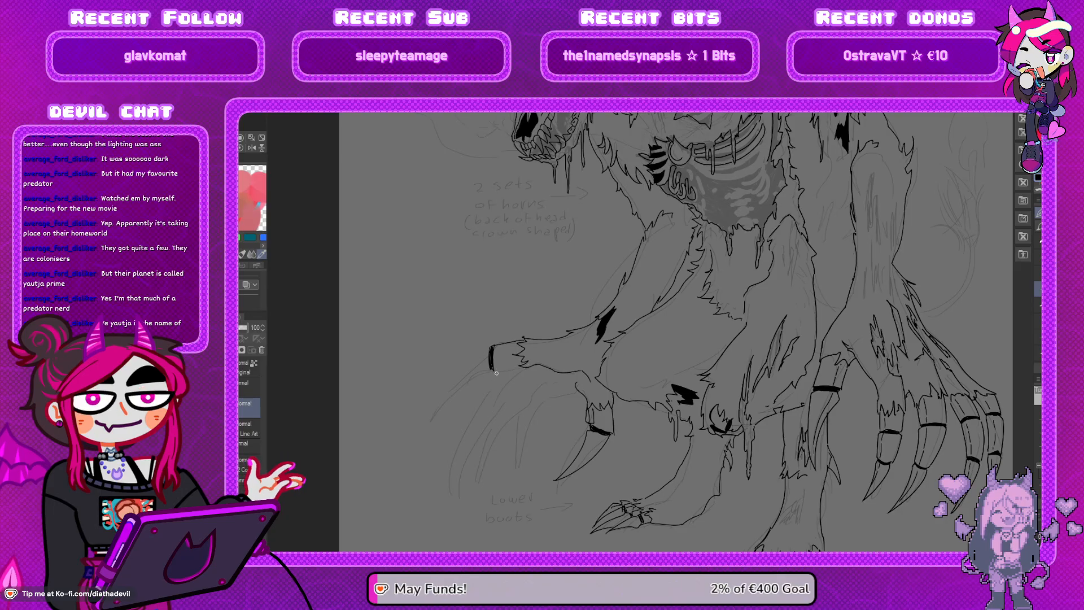
drag(493, 368, 522, 364)
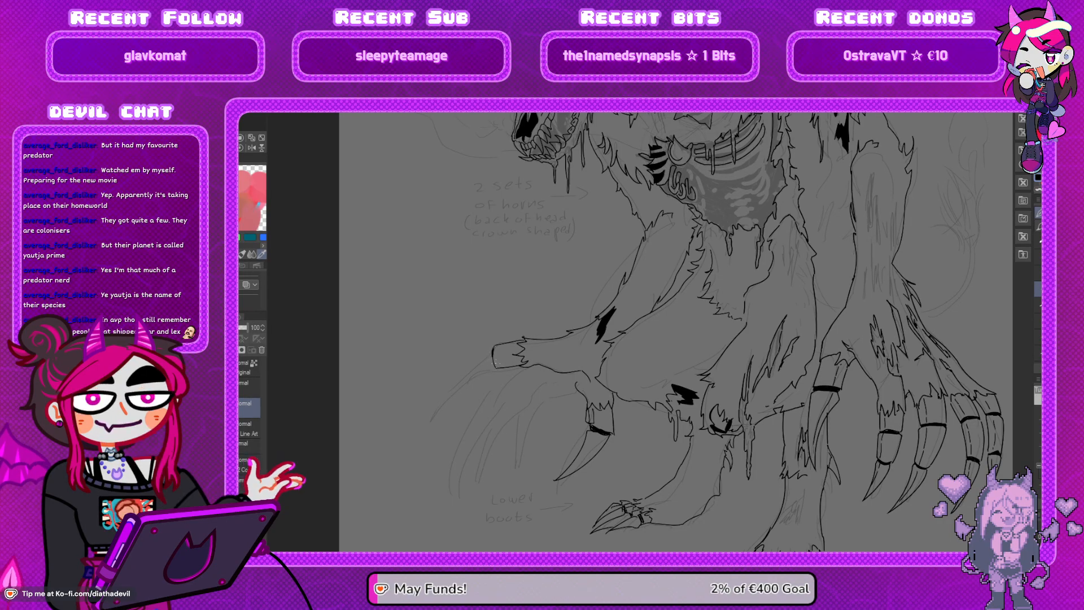
drag(492, 355, 495, 366)
key(ctrl+z)
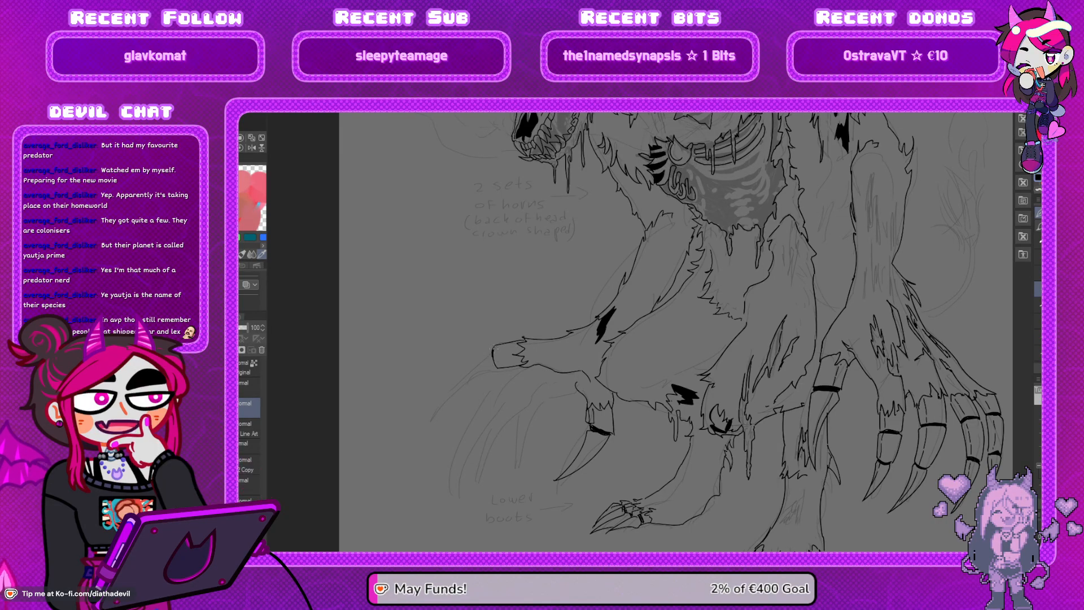
drag(494, 346, 497, 367)
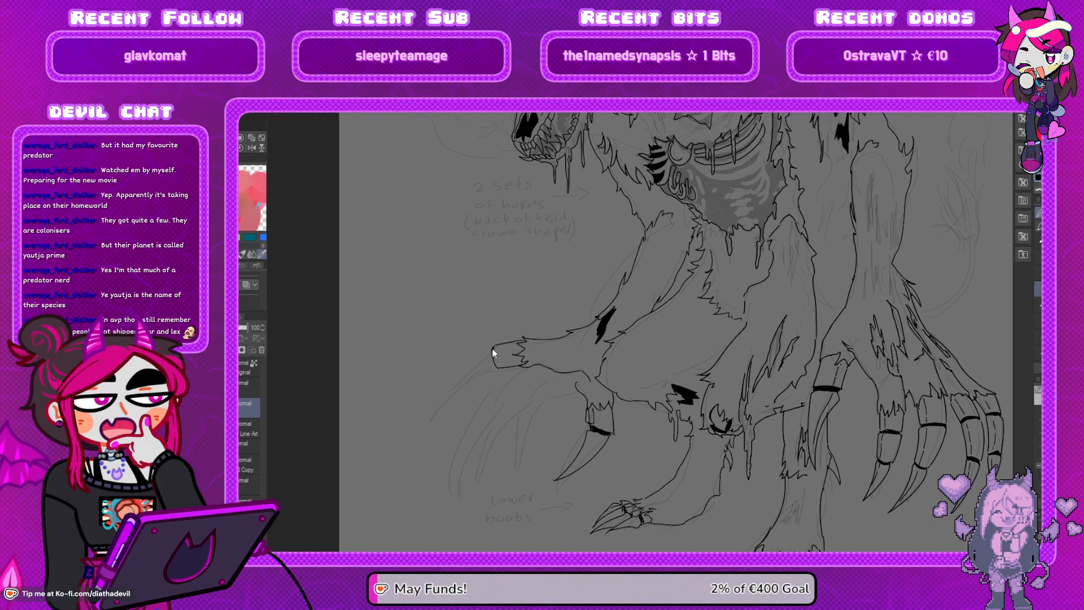
drag(492, 348, 494, 369)
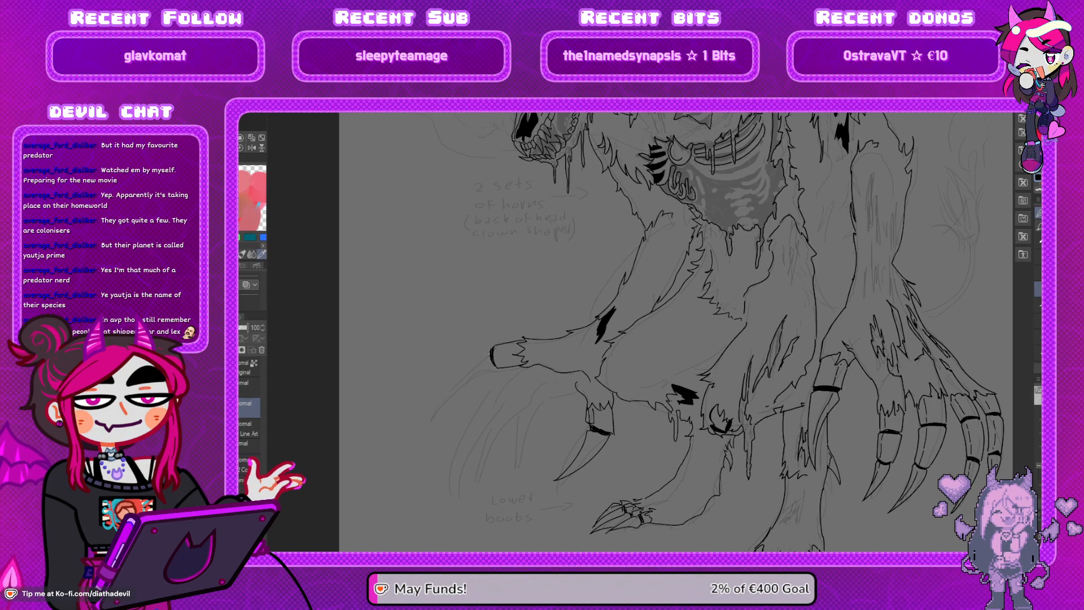
mouse_move(488, 350)
mouse_down()
mouse_move(461, 375)
mouse_move(493, 370)
mouse_up()
key(ctrl+z)
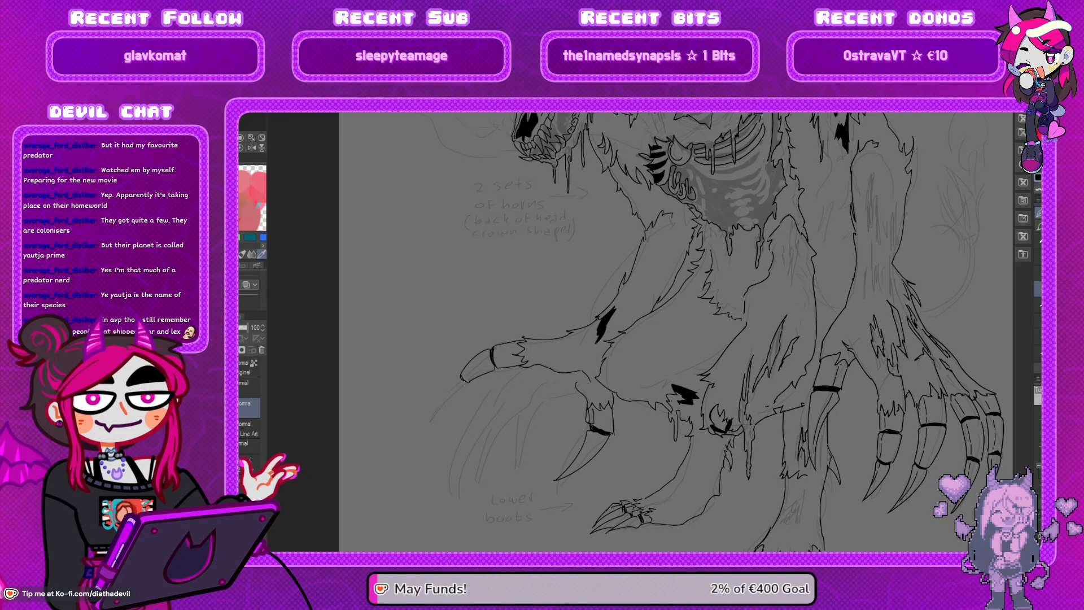
Add a long tapering claw to the tip of the far hand's outermost finger, redrawing the curve until it fits the sketch
drag(464, 379, 430, 425)
key(ctrl+z)
drag(461, 377, 432, 422)
key(ctrl+z)
drag(460, 377, 430, 424)
key(ctrl+z)
key(ctrl+z)
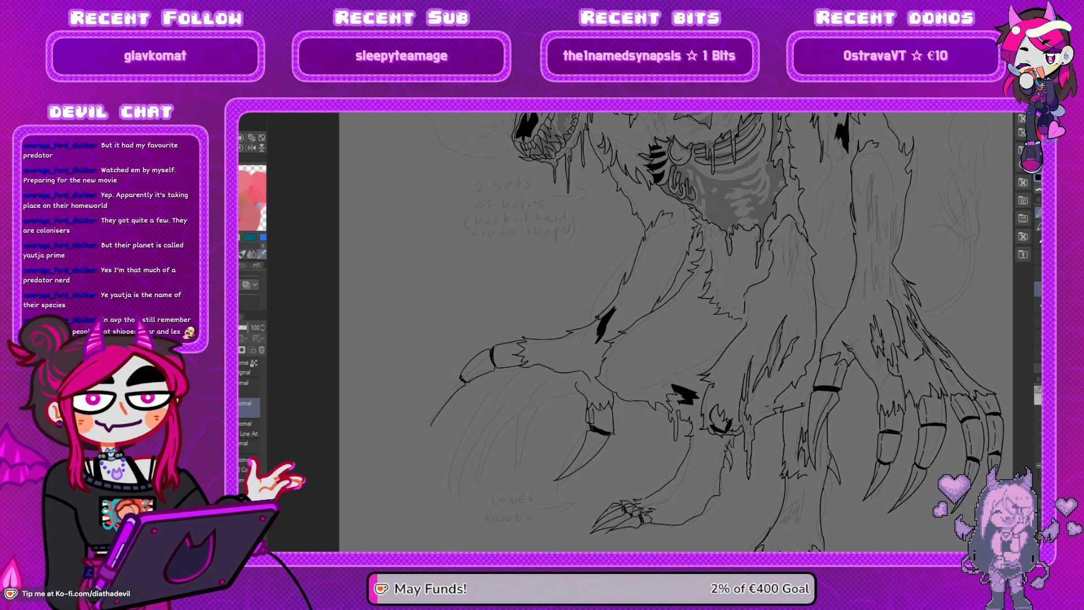
drag(461, 378, 432, 424)
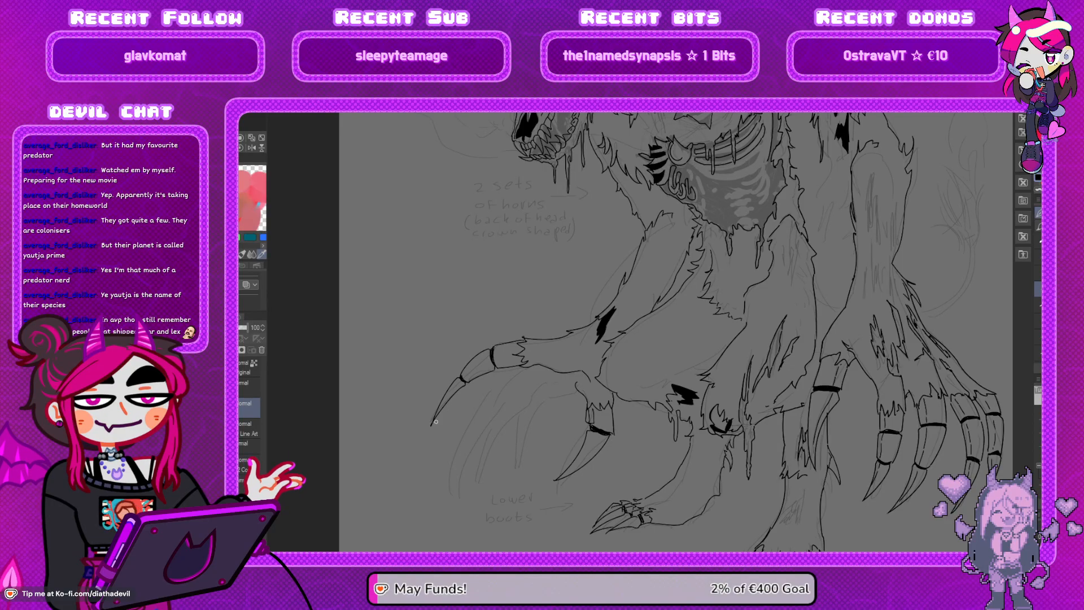
Ink the far hand's second finger with a furry base, banded bony segments and a long claw
key(h)
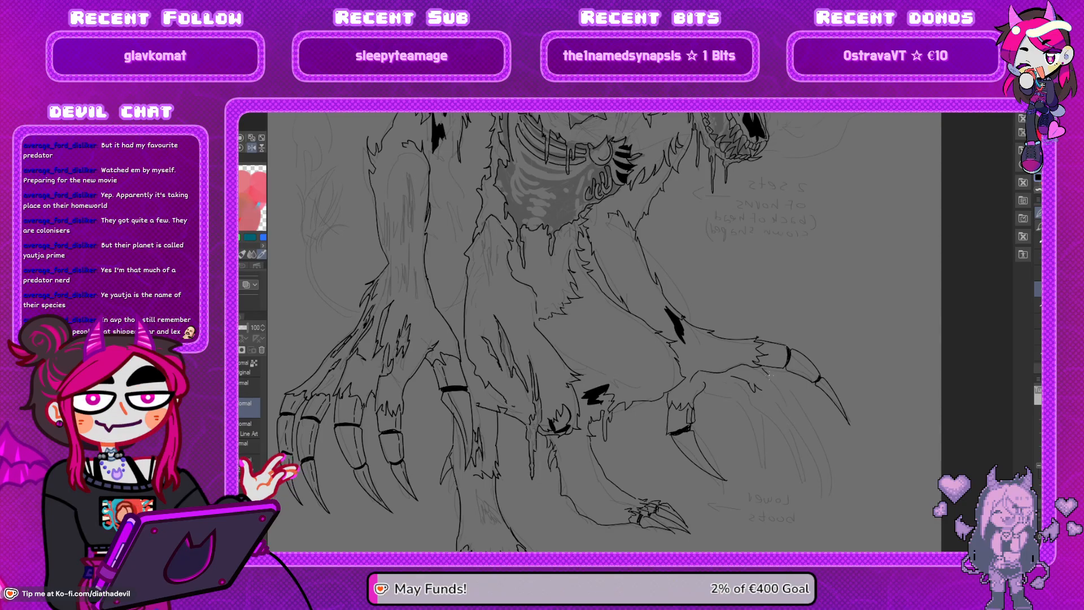
key(h)
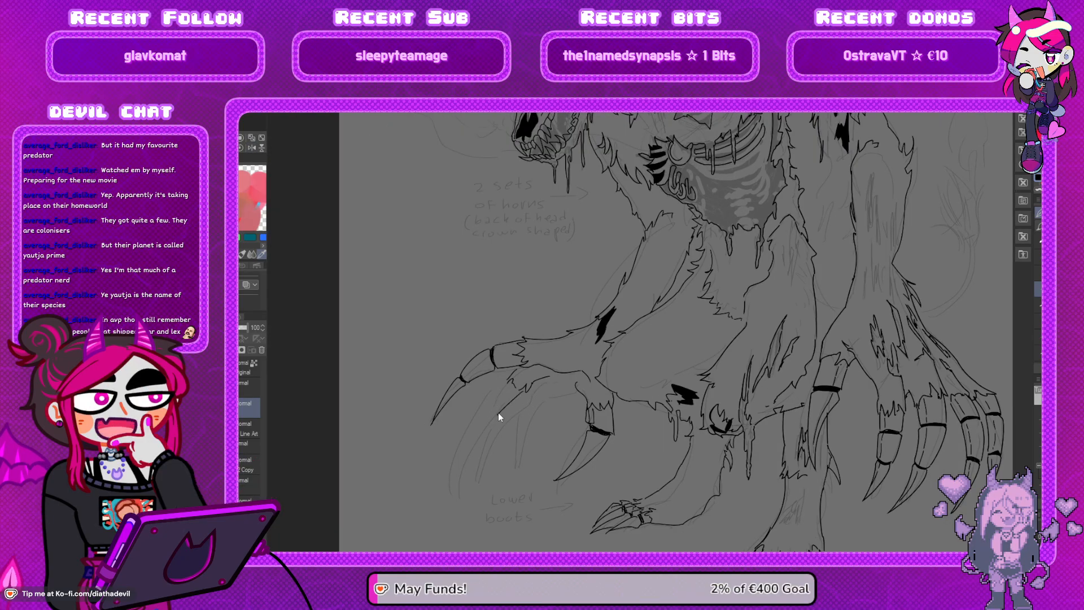
key(ctrl+z)
mouse_move(508, 383)
mouse_down()
mouse_move(491, 401)
mouse_move(504, 408)
mouse_up()
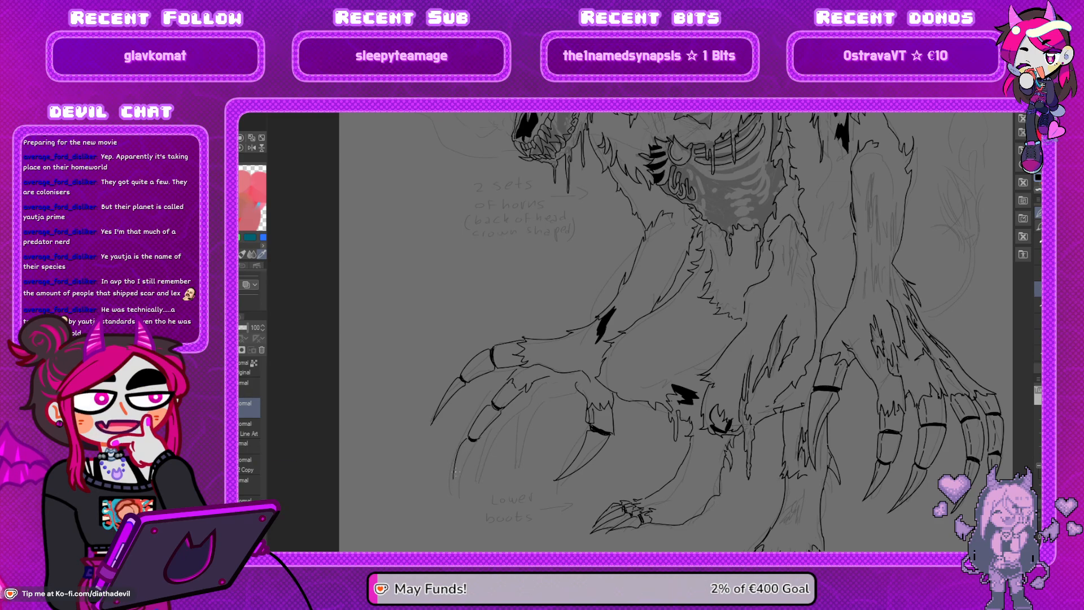
mouse_move(468, 438)
mouse_down()
mouse_move(456, 490)
mouse_move(476, 445)
mouse_move(458, 480)
mouse_up()
key(ctrl+z)
key(ctrl+z)
drag(477, 444, 458, 490)
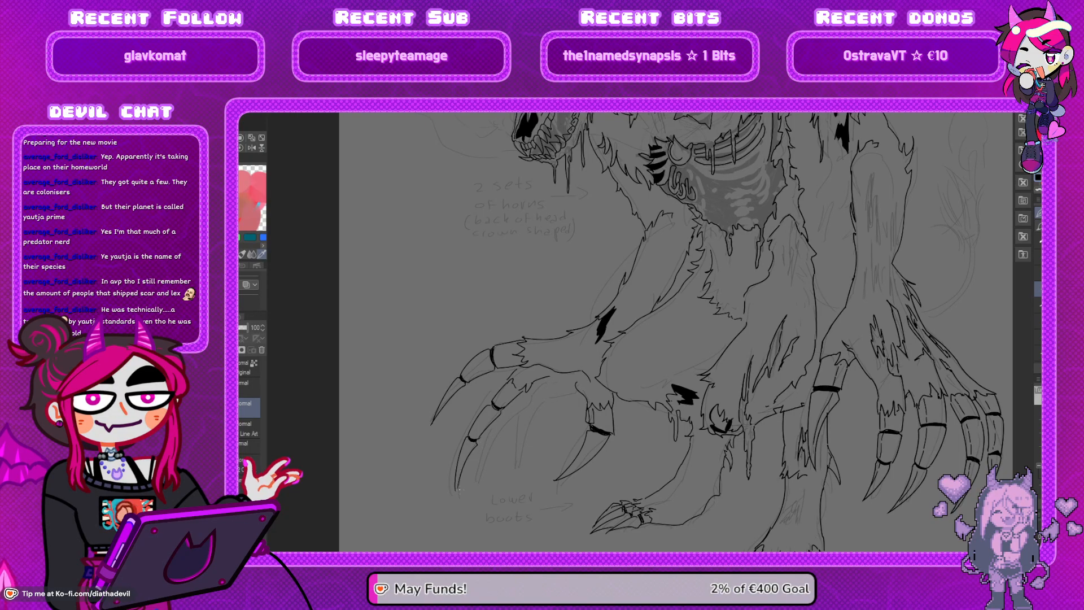
Ink the far hand's third finger with banded segments and a claw, plus the fourth finger between it and the thumb
key(h)
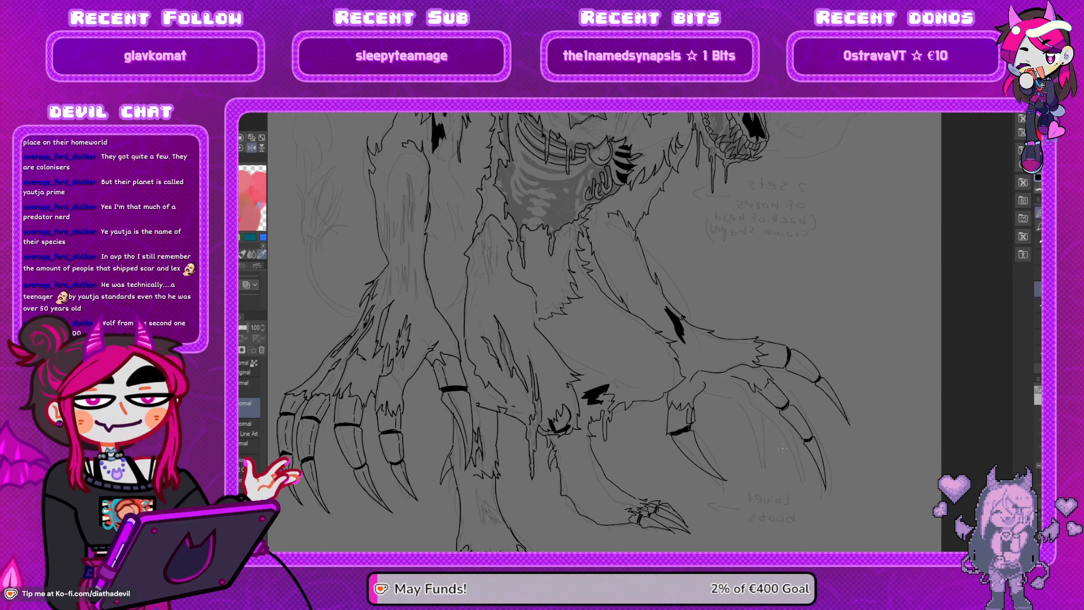
key(h)
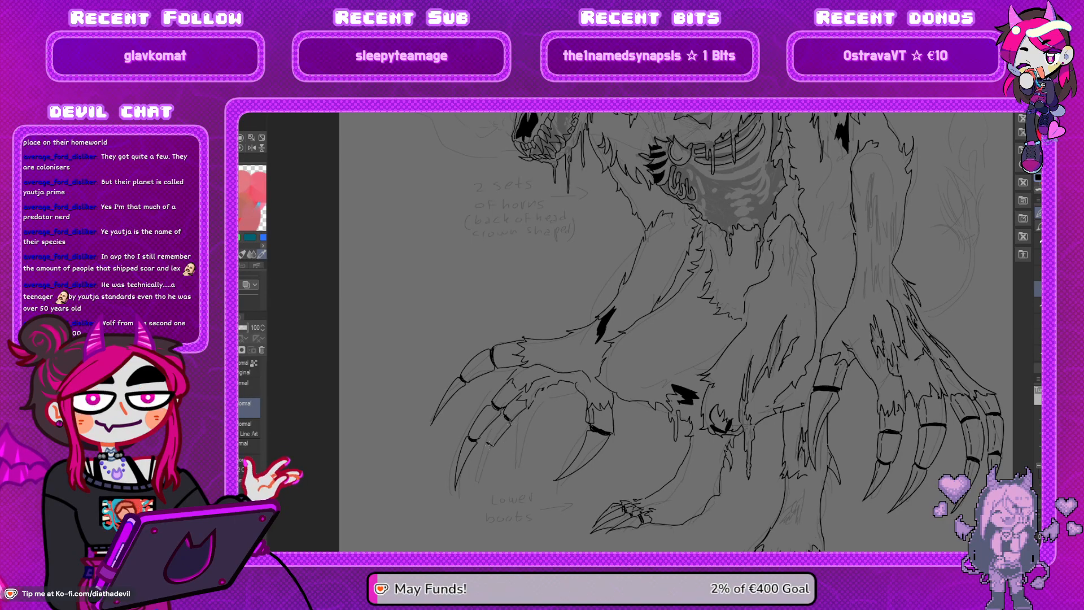
drag(483, 445, 478, 482)
key(h)
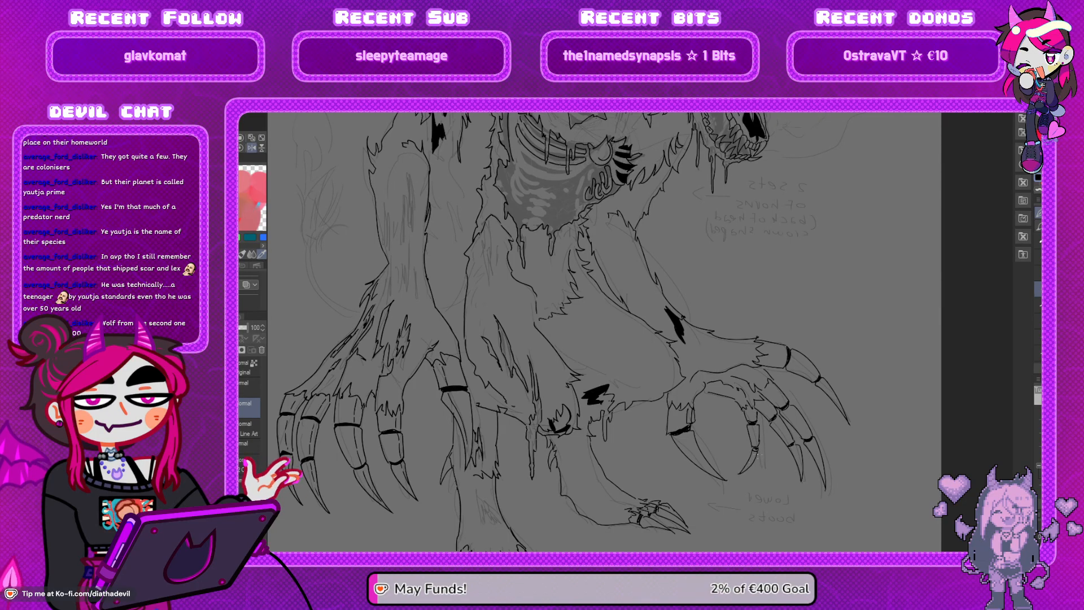
Undo the far hand's fourth finger strokes and redraw the finger shorter with joint bands and a small curved claw
click(252, 148)
key(ctrl+z)
key(ctrl+z)
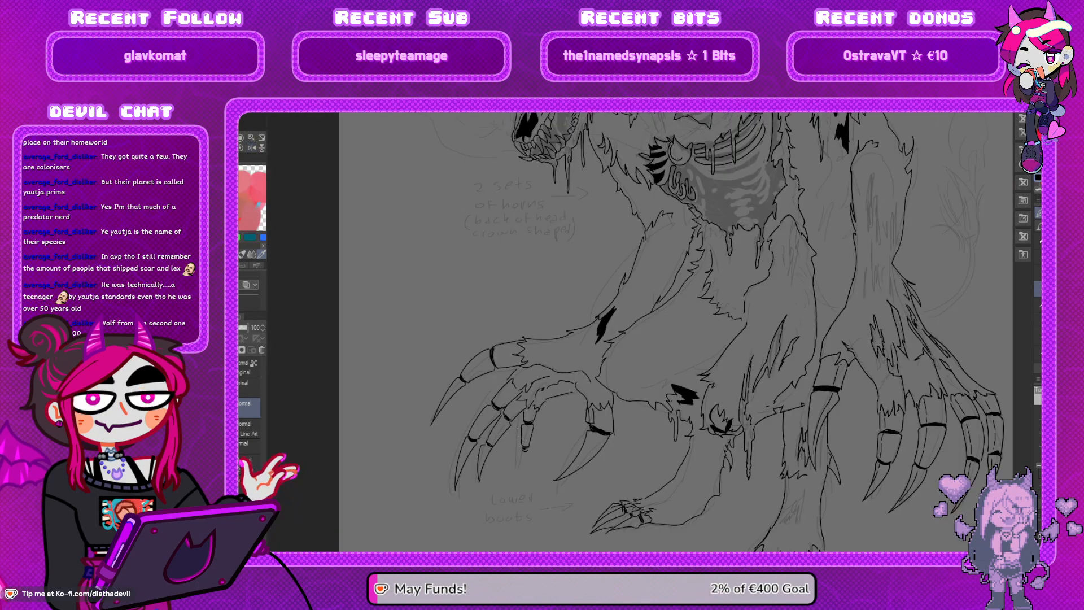
key(ctrl+z)
key(ctrl+z)
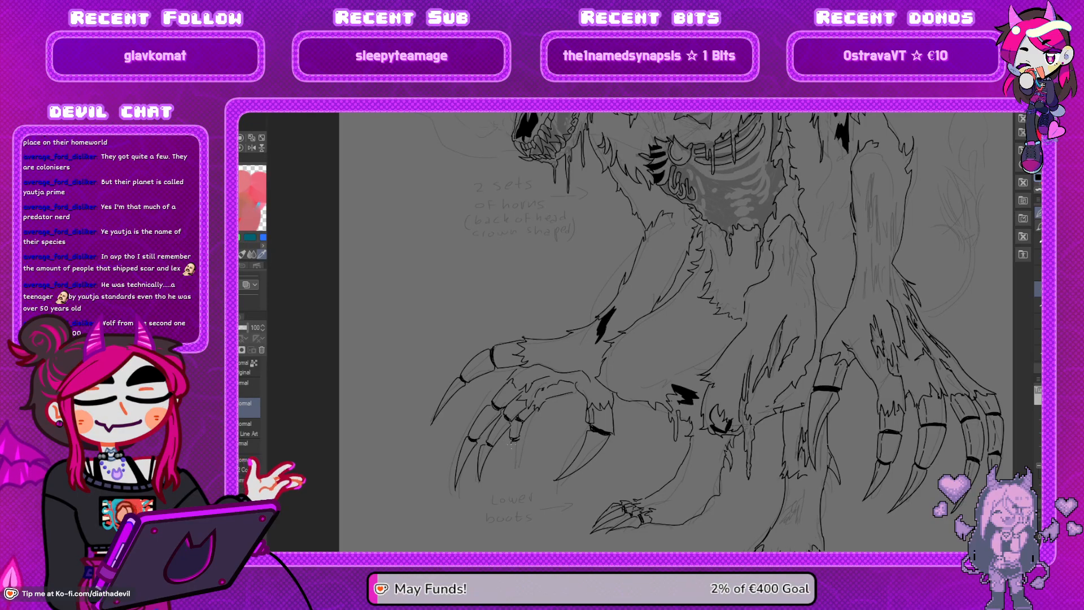
mouse_move(634, 391)
mouse_down()
mouse_move(506, 358)
mouse_move(567, 384)
mouse_up()
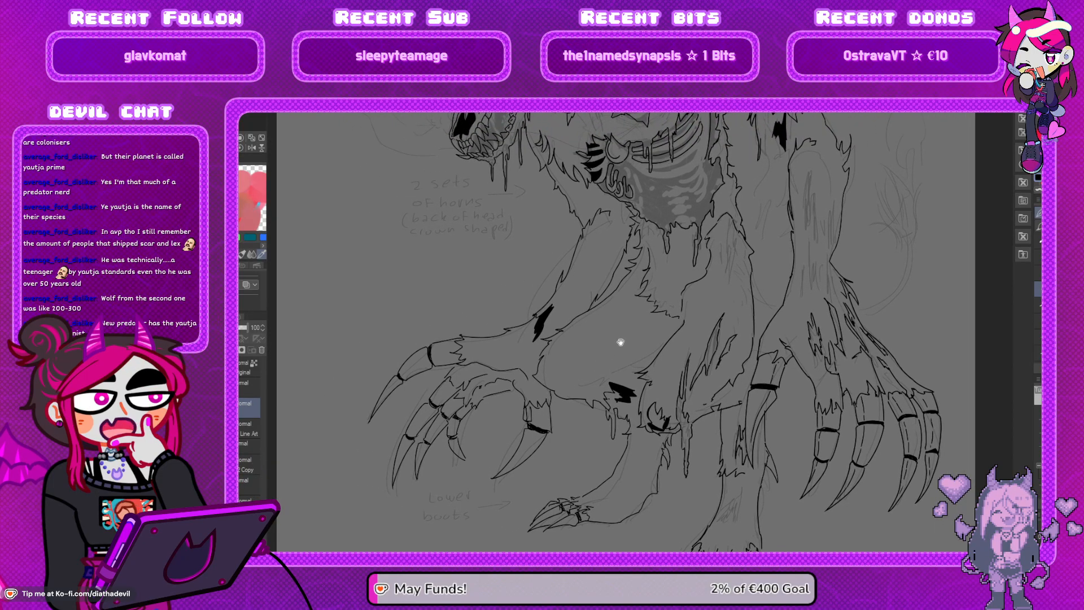
drag(594, 342, 649, 321)
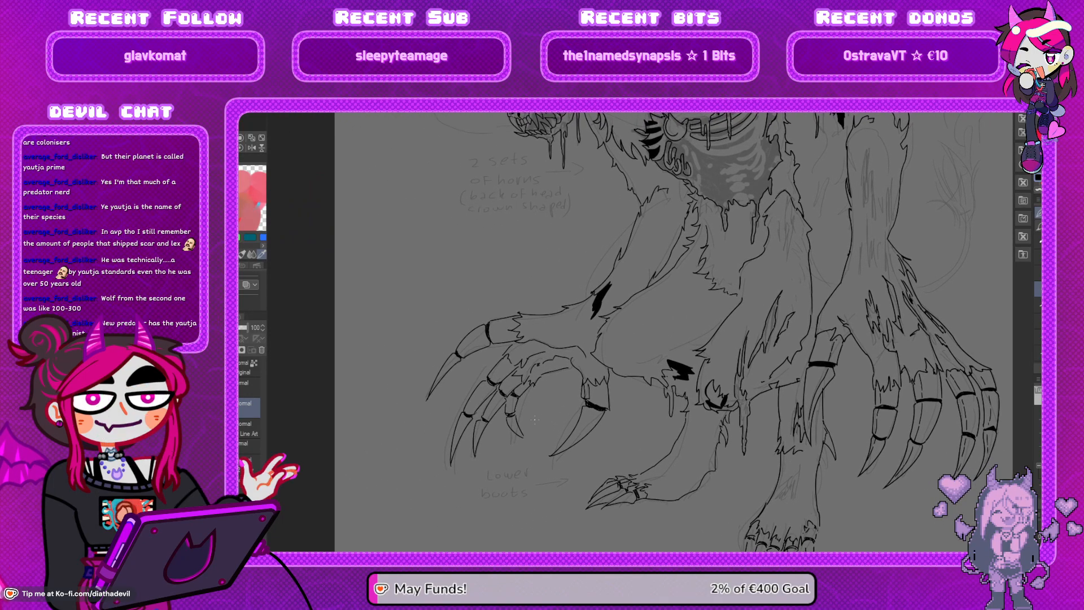
Ink the curved claw at the tip of the far hand's short fourth finger, checking its shape in a mirrored view
mouse_move(506, 417)
mouse_down()
mouse_move(515, 434)
mouse_move(537, 437)
mouse_up()
key(h)
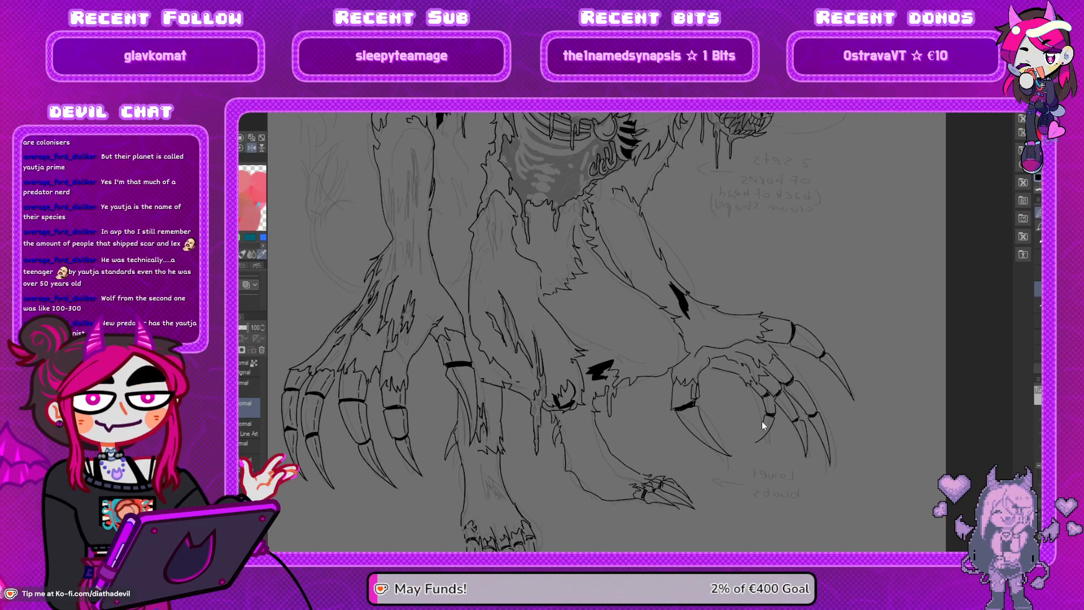
drag(765, 419, 750, 443)
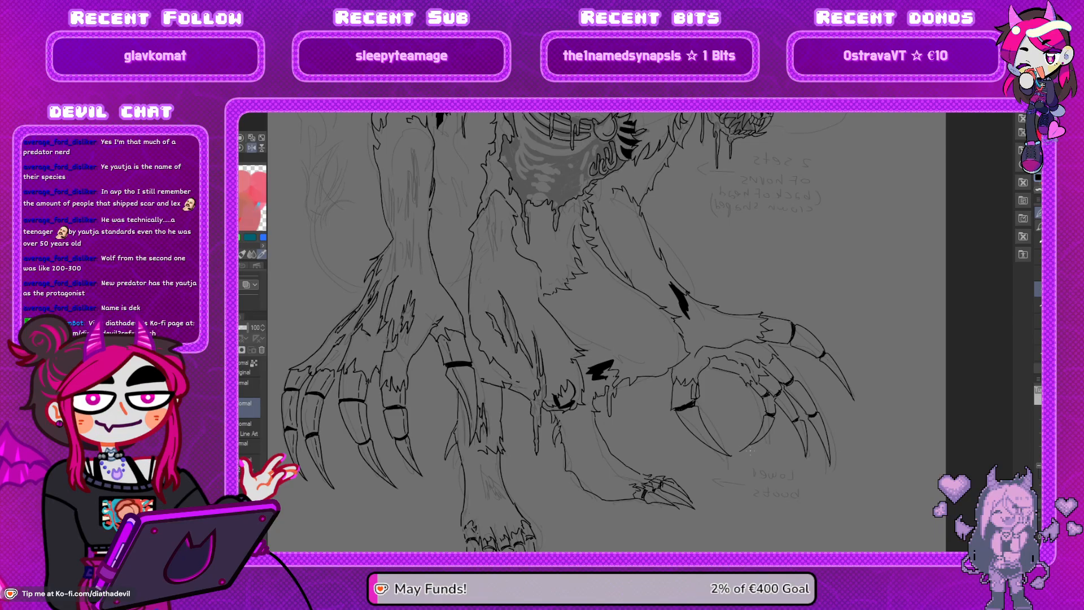
key(h)
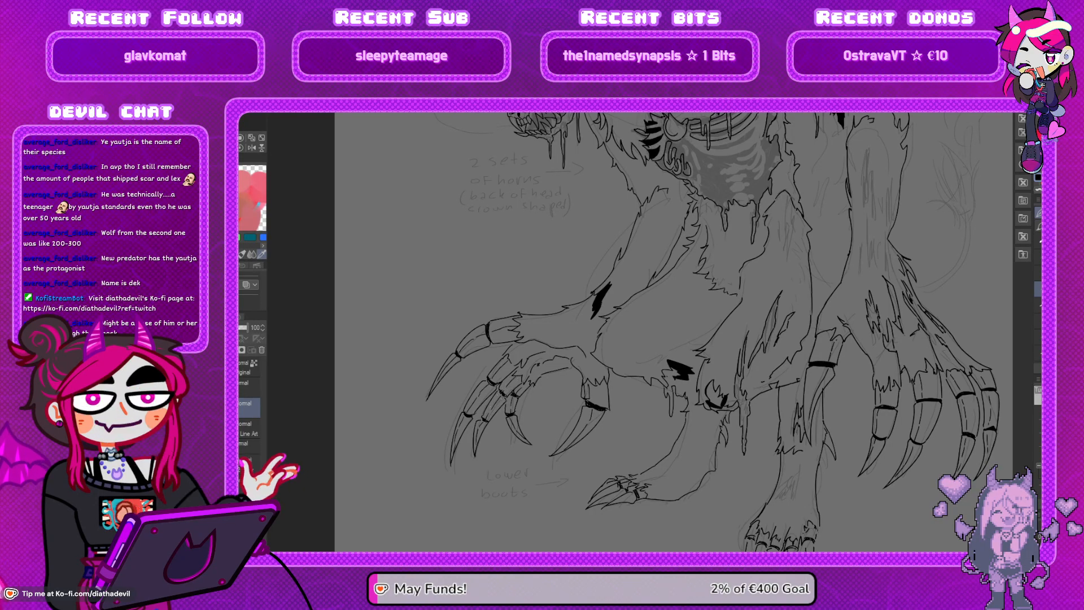
Fill the gaps between the exposed upper ribs in the chest opening with solid black, leaving the ribs and drips unfilled
drag(574, 336, 501, 371)
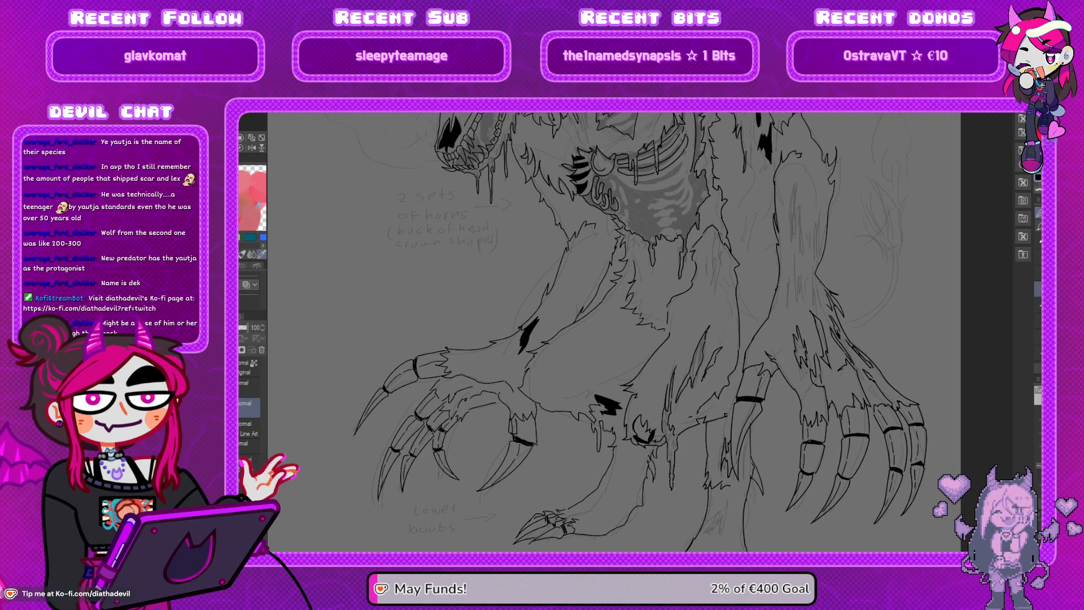
scroll(702, 316, up, 5)
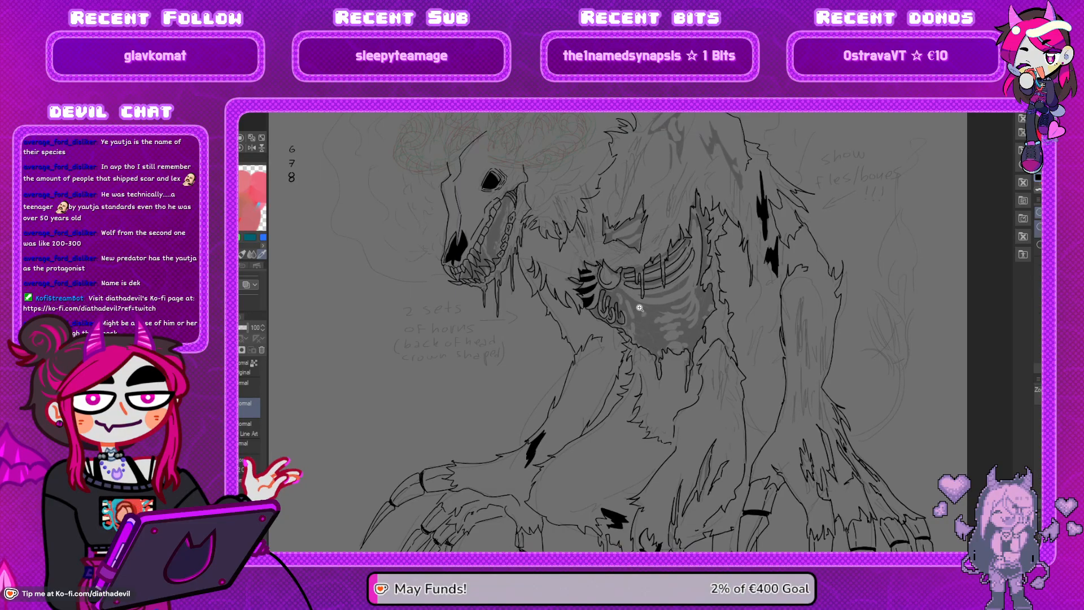
scroll(642, 313, up, 2)
key(h)
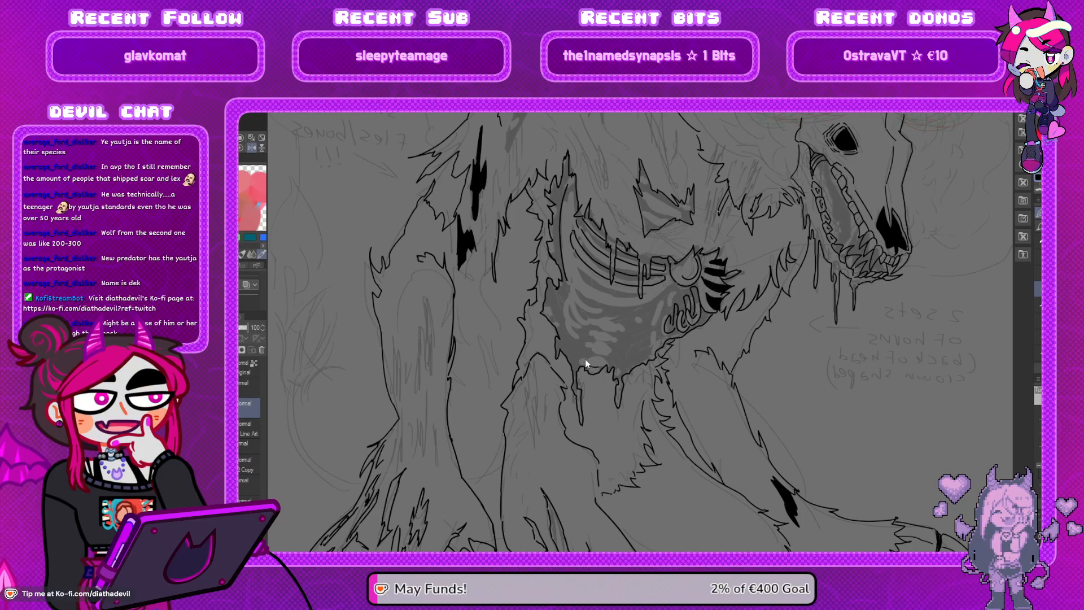
scroll(587, 373, up, 3)
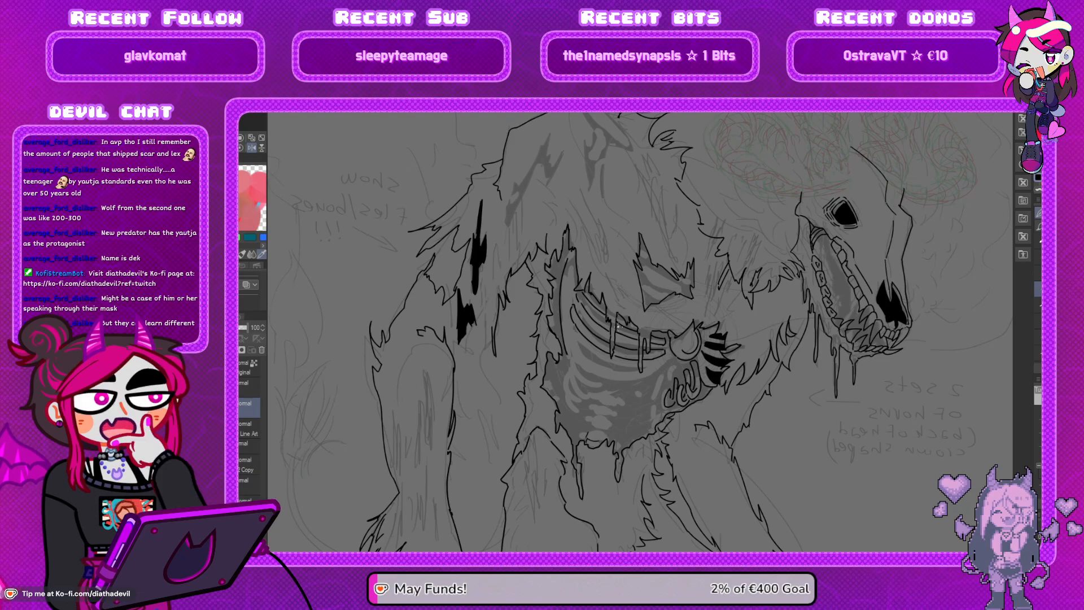
key(h)
drag(631, 380, 620, 372)
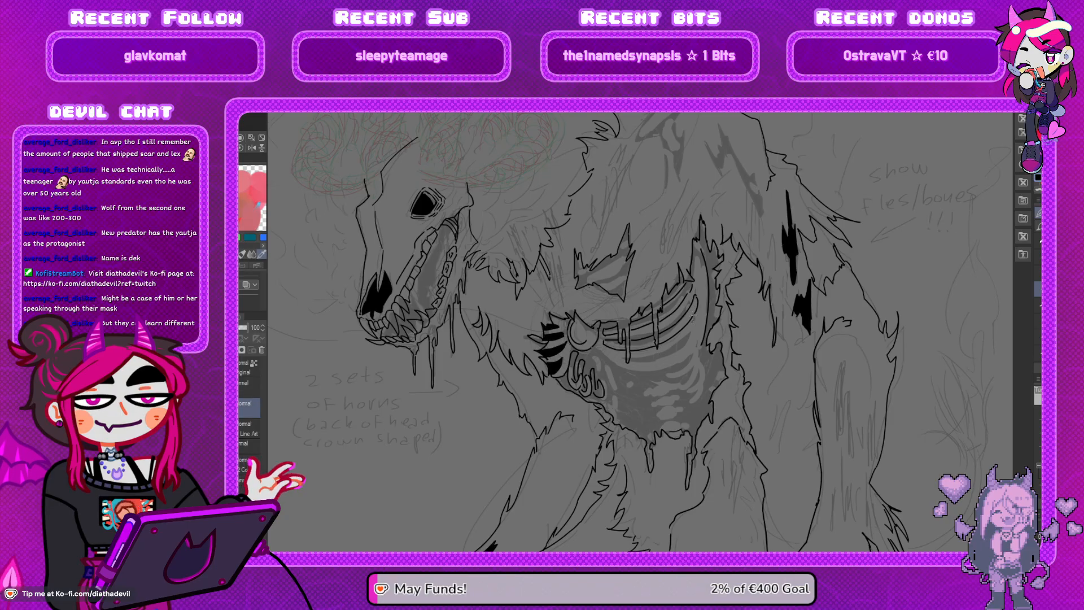
mouse_move(695, 296)
mouse_down()
mouse_move(659, 333)
mouse_move(628, 345)
mouse_up()
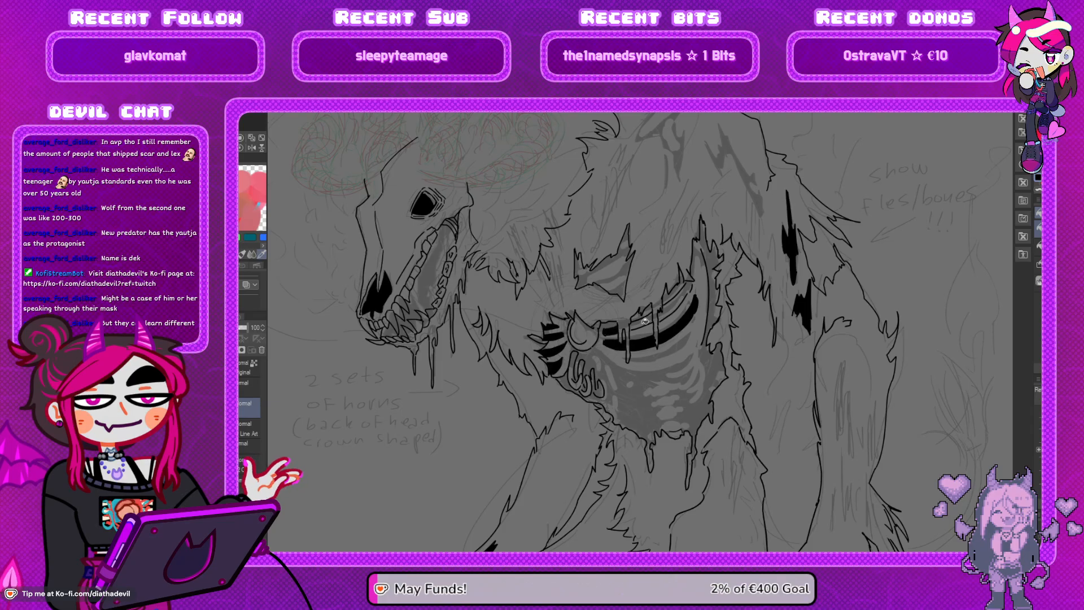
drag(646, 321, 683, 299)
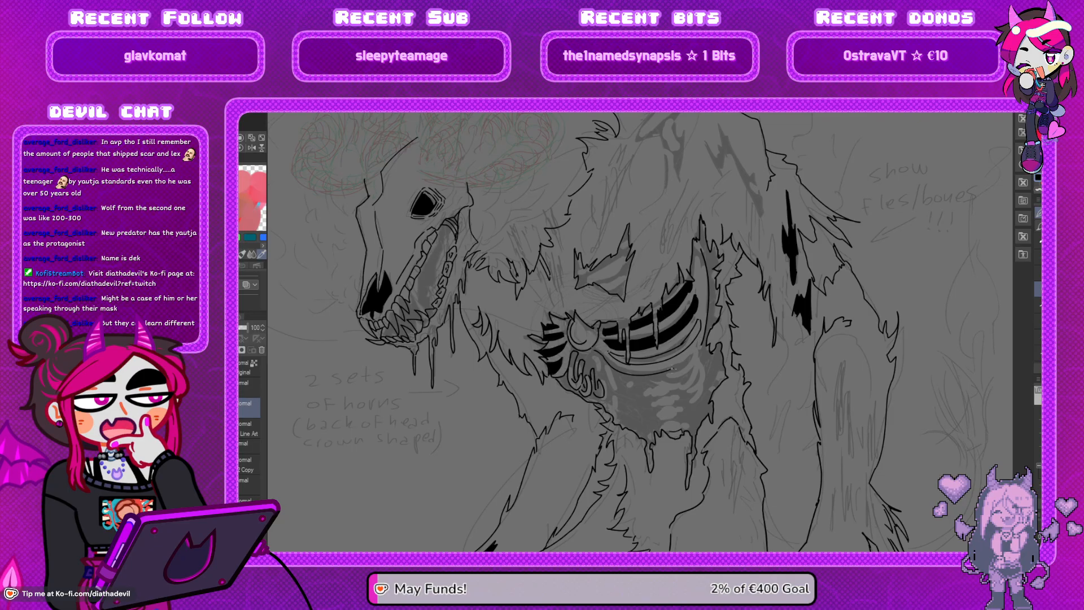
key(g)
click(682, 346)
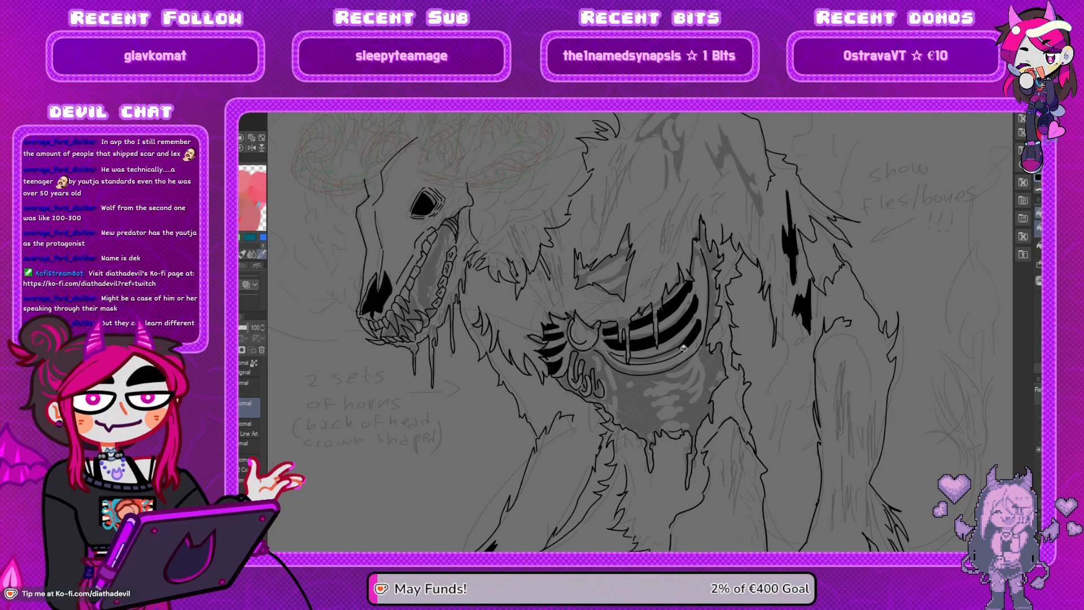
click(665, 355)
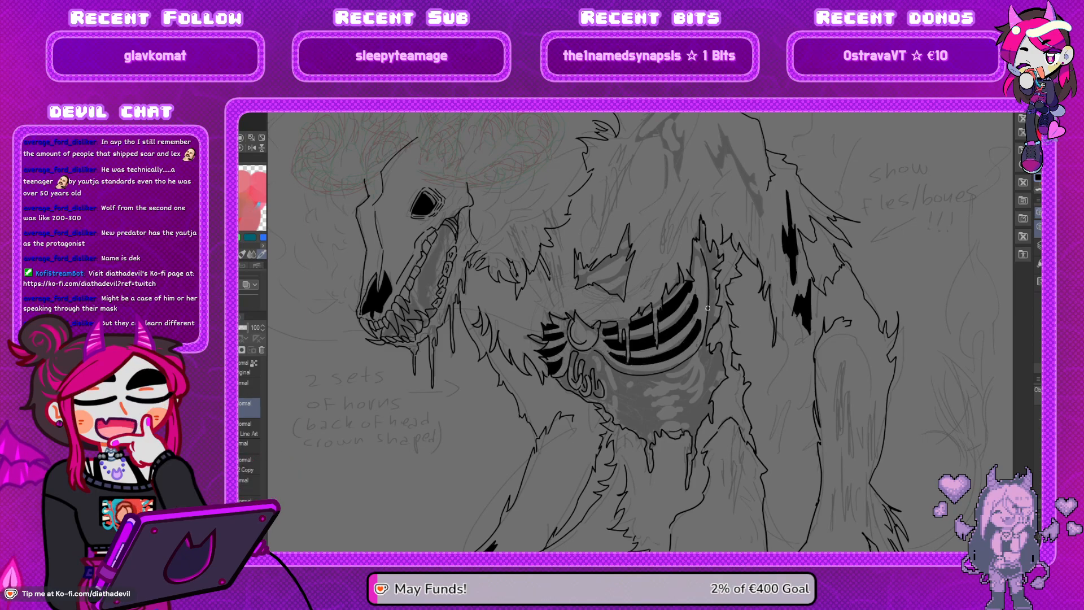
Try inking the next lower rib outlines beneath the filled ribcage, and undo those strokes
scroll(699, 298, up, 1)
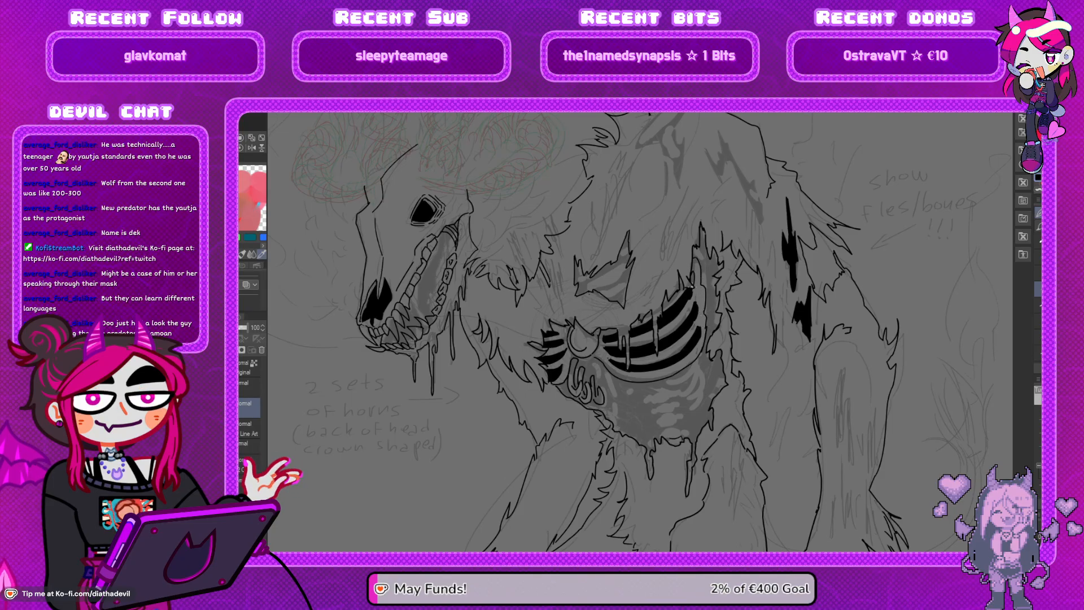
key(h)
key(ctrl+z)
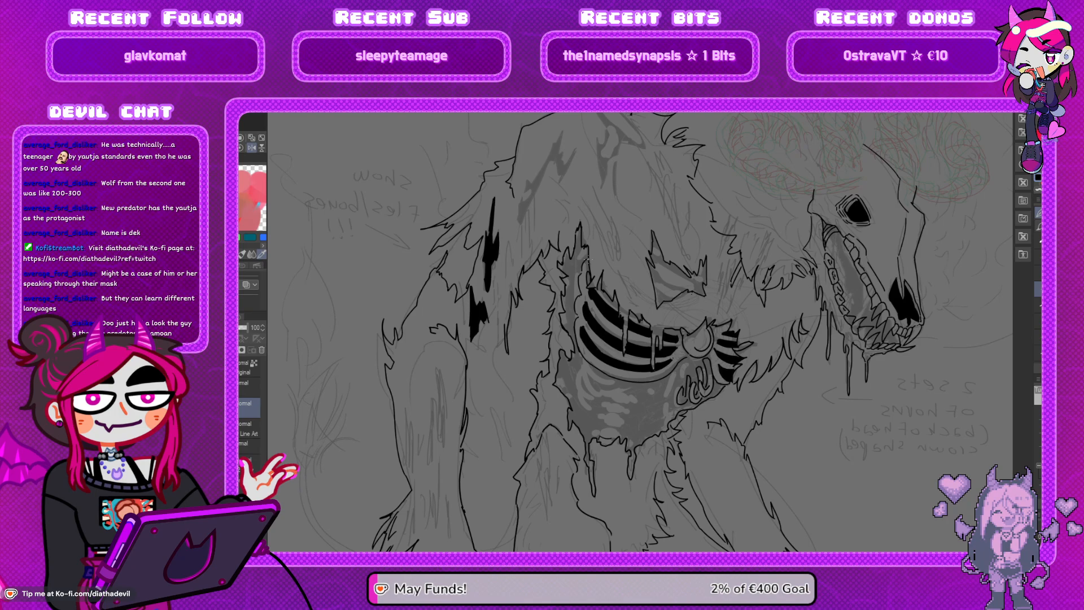
key(h)
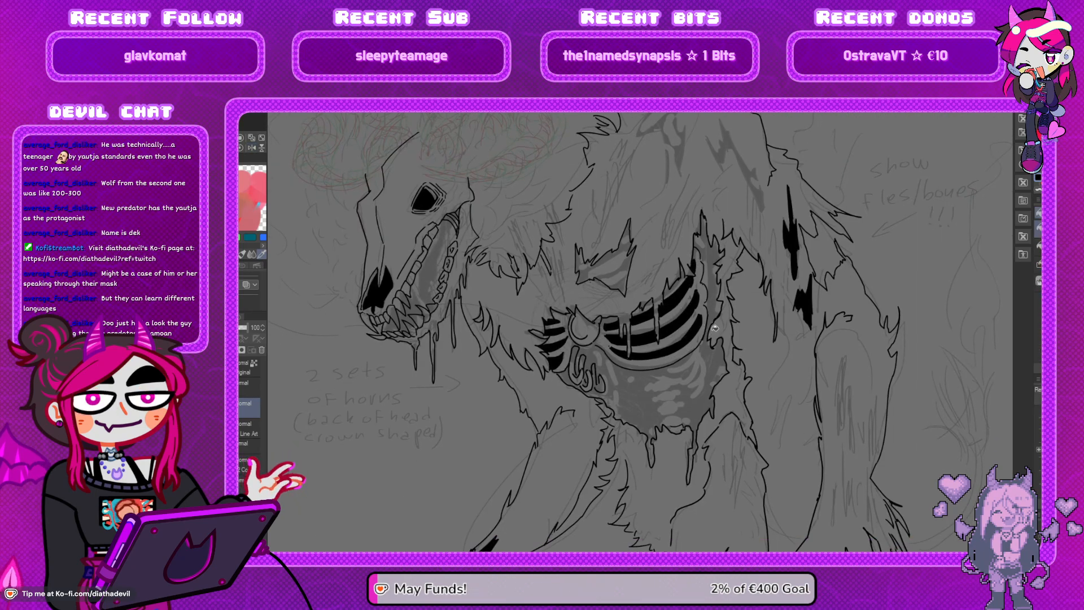
key(p)
drag(680, 333, 672, 312)
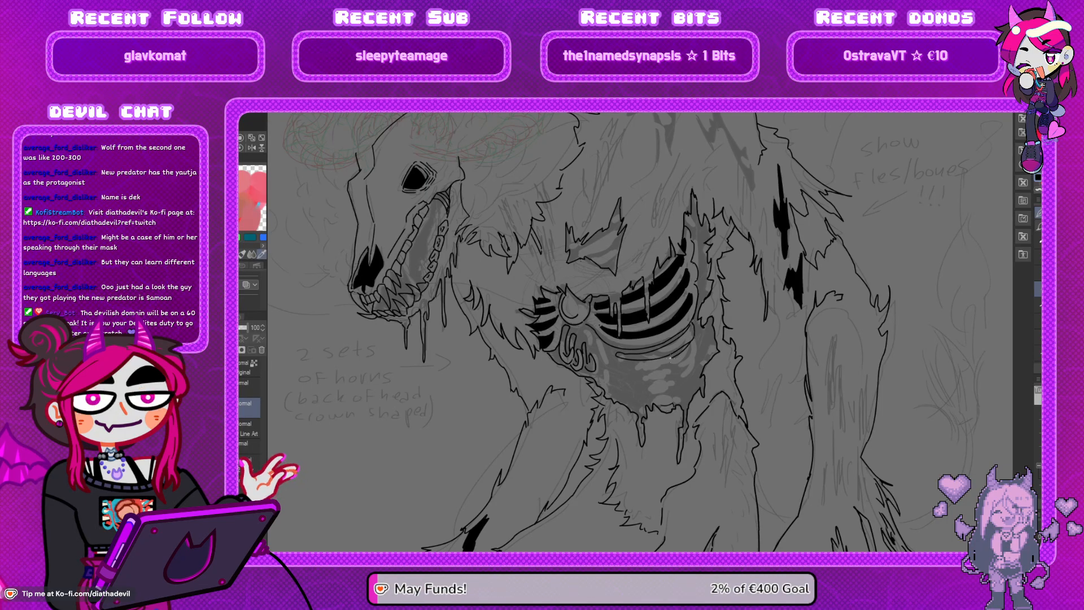
mouse_move(675, 356)
mouse_down()
mouse_move(649, 368)
mouse_move(689, 354)
mouse_up()
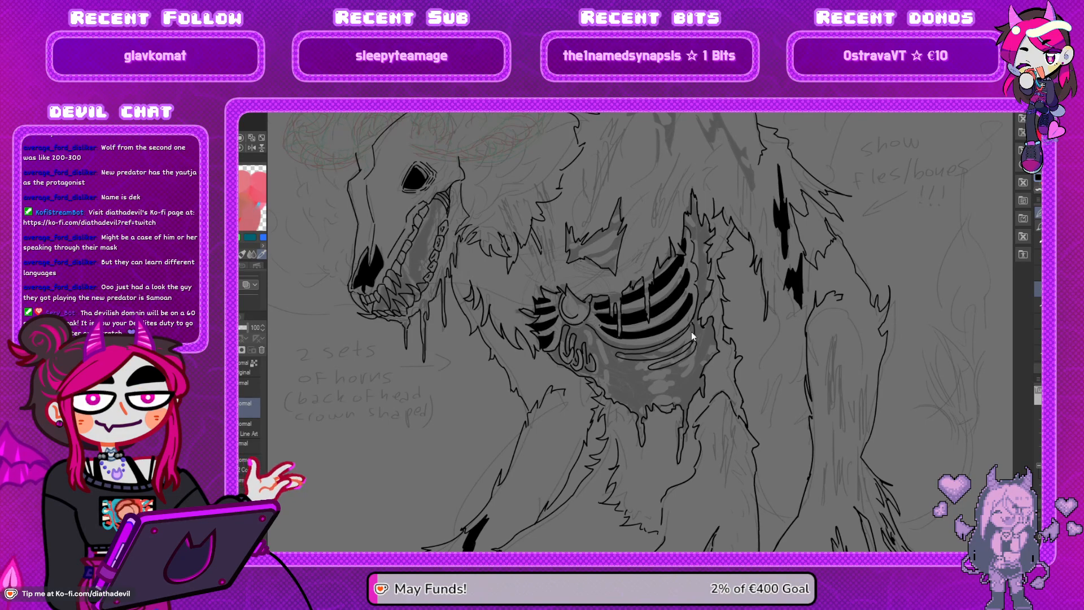
key(ctrl+z)
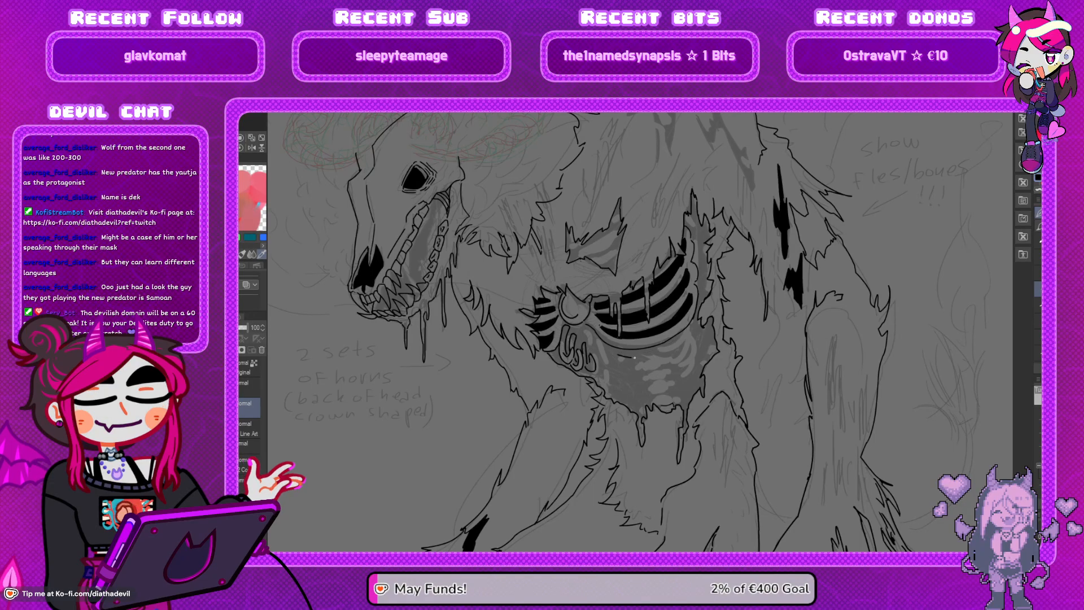
Ink the lower ribs as curved outlines beneath the blackened gaps, undoing and redrawing strokes to fit the sketch
key(h)
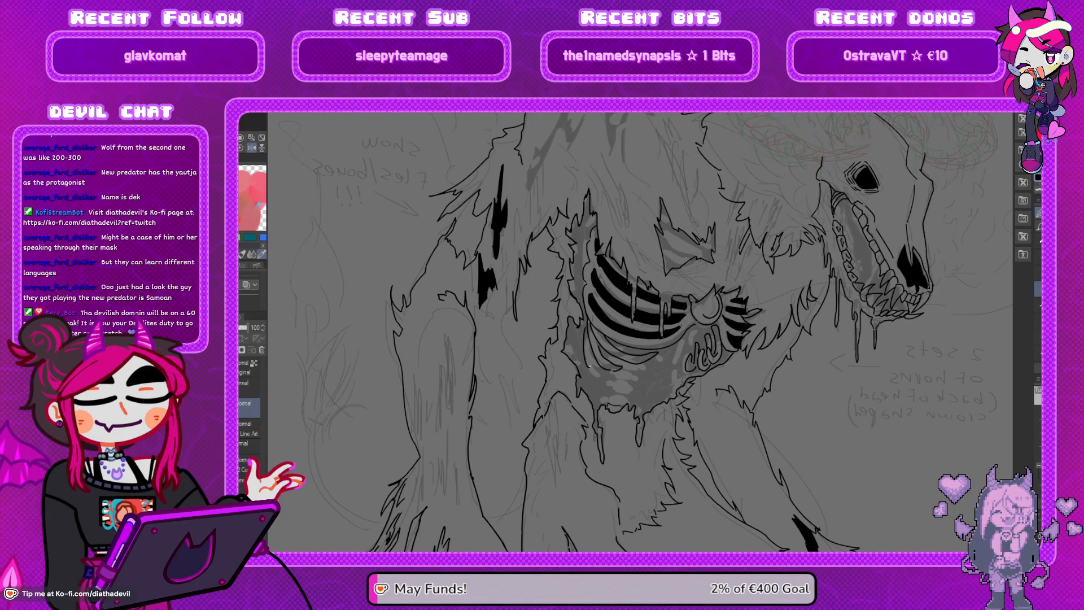
key(ctrl+z)
key(ctrl+z)
mouse_move(600, 345)
mouse_down()
mouse_move(615, 369)
mouse_move(636, 369)
mouse_move(606, 367)
mouse_up()
key(ctrl+z)
mouse_move(632, 333)
mouse_down()
mouse_move(597, 341)
mouse_move(576, 371)
mouse_move(602, 375)
mouse_move(590, 382)
mouse_up()
key(ctrl+z)
key(ctrl+z)
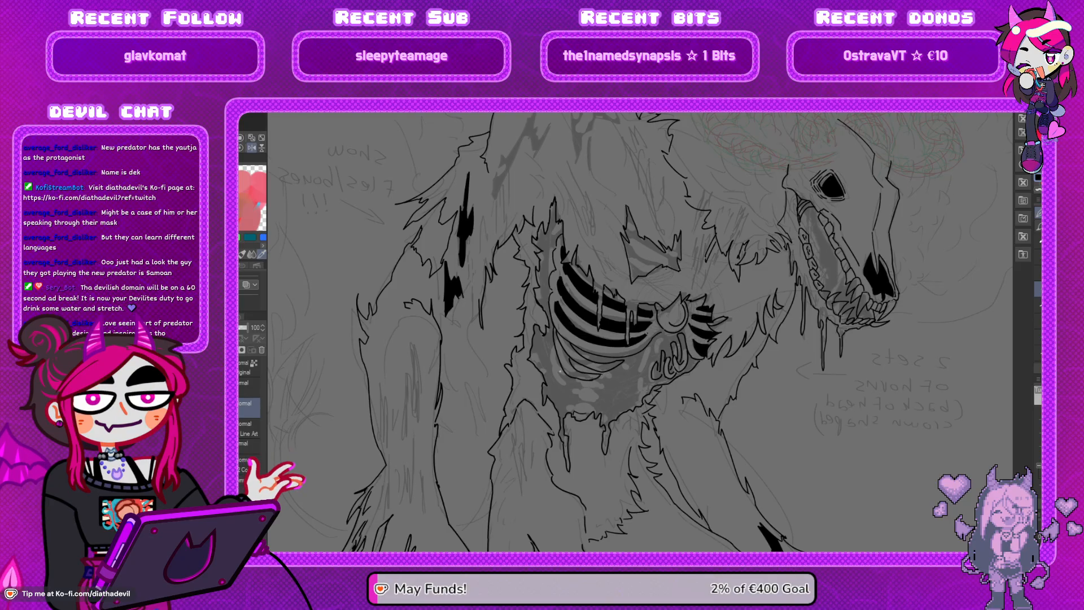
Ink the remaining lower ribs, the stacked spine vertebrae in the belly opening and the looping entrails below the sternum
mouse_move(555, 342)
mouse_down()
mouse_move(572, 383)
mouse_move(585, 386)
mouse_move(569, 374)
mouse_up()
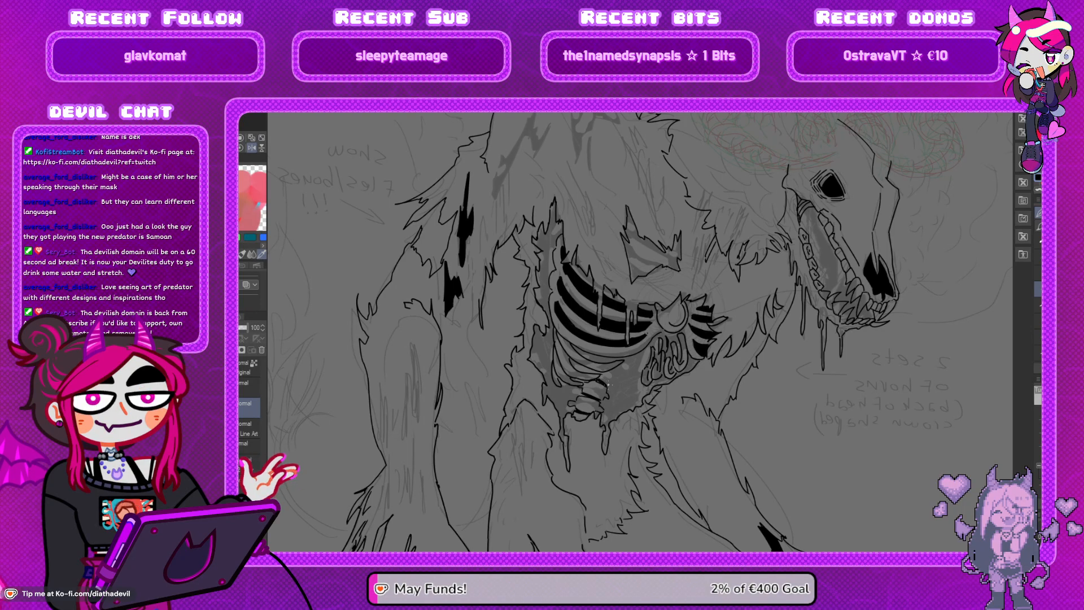
drag(619, 338, 624, 358)
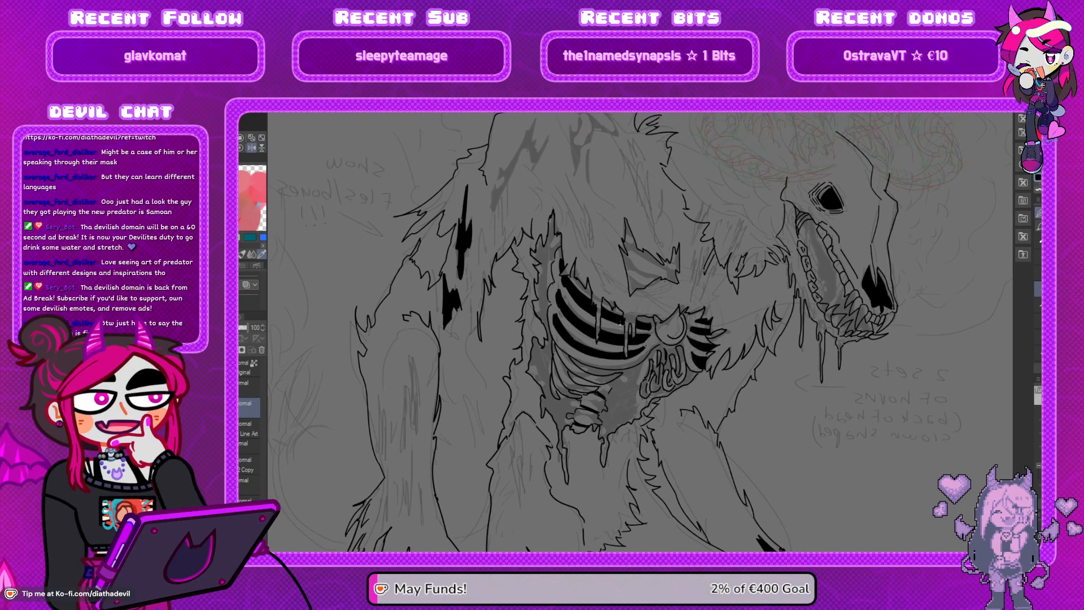
key(h)
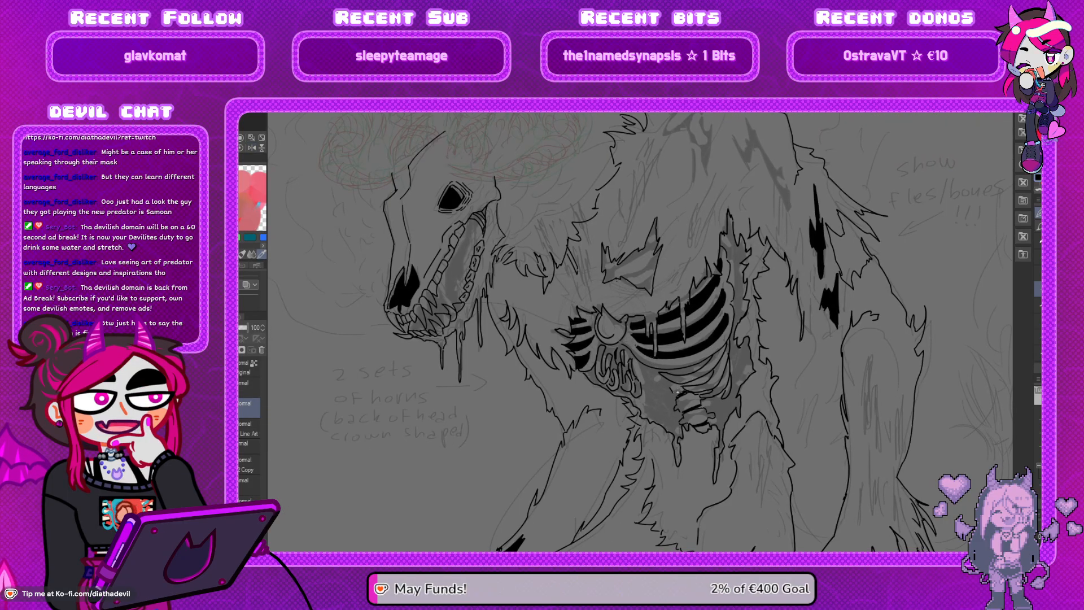
Review the whole figure's line art, briefly showing and hiding the other figure's layers behind it
mouse_move(676, 391)
mouse_down()
mouse_move(694, 395)
mouse_move(710, 433)
mouse_move(745, 383)
mouse_move(762, 459)
mouse_up()
drag(761, 368, 728, 290)
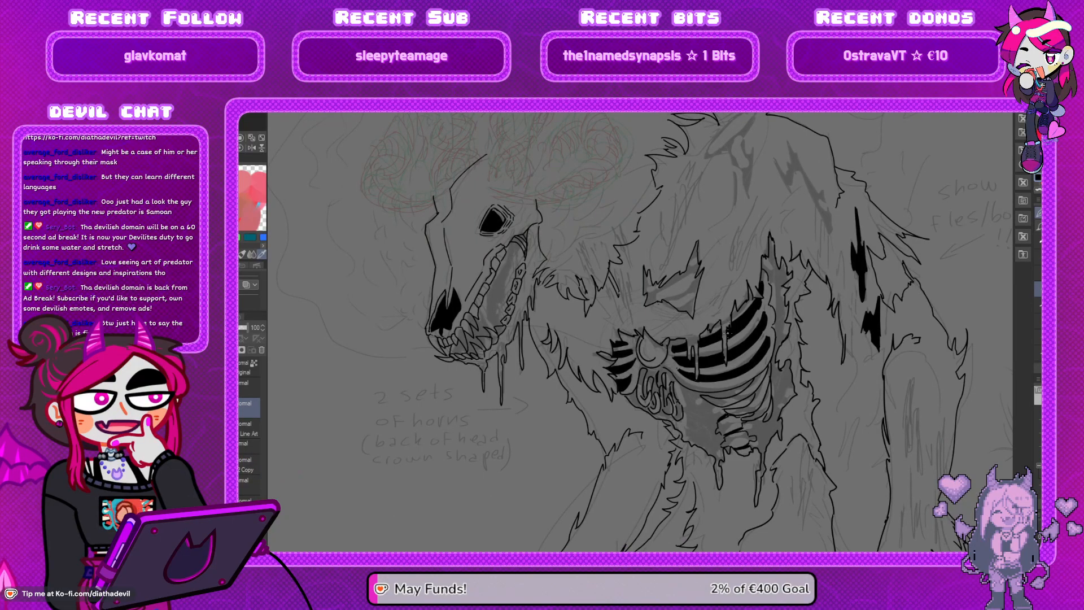
mouse_move(726, 340)
mouse_down()
mouse_move(644, 363)
mouse_move(716, 376)
mouse_move(686, 325)
mouse_move(670, 254)
mouse_move(675, 312)
mouse_up()
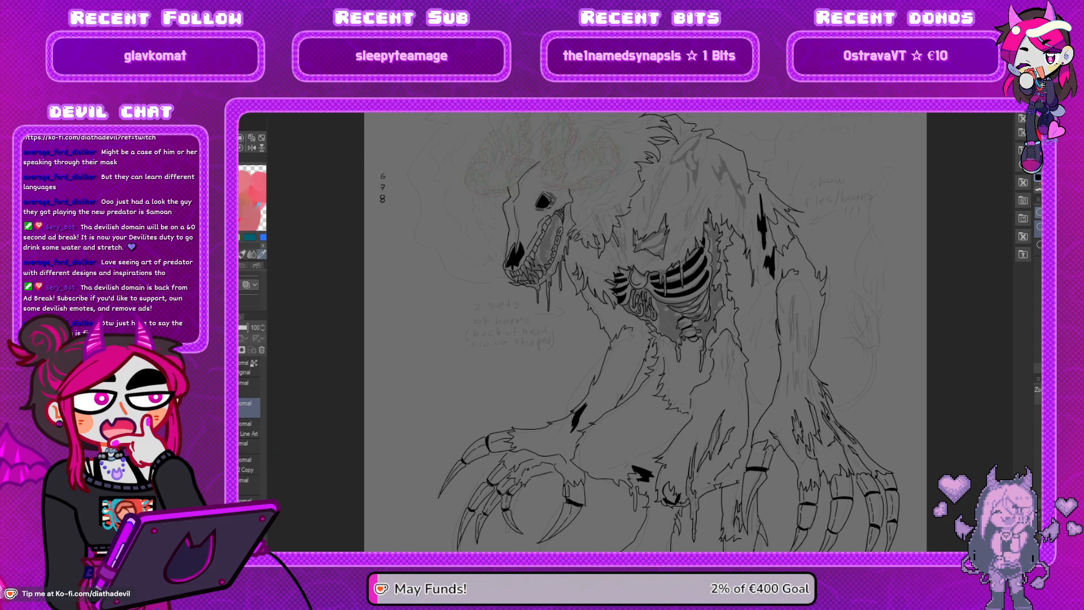
click(195, 462)
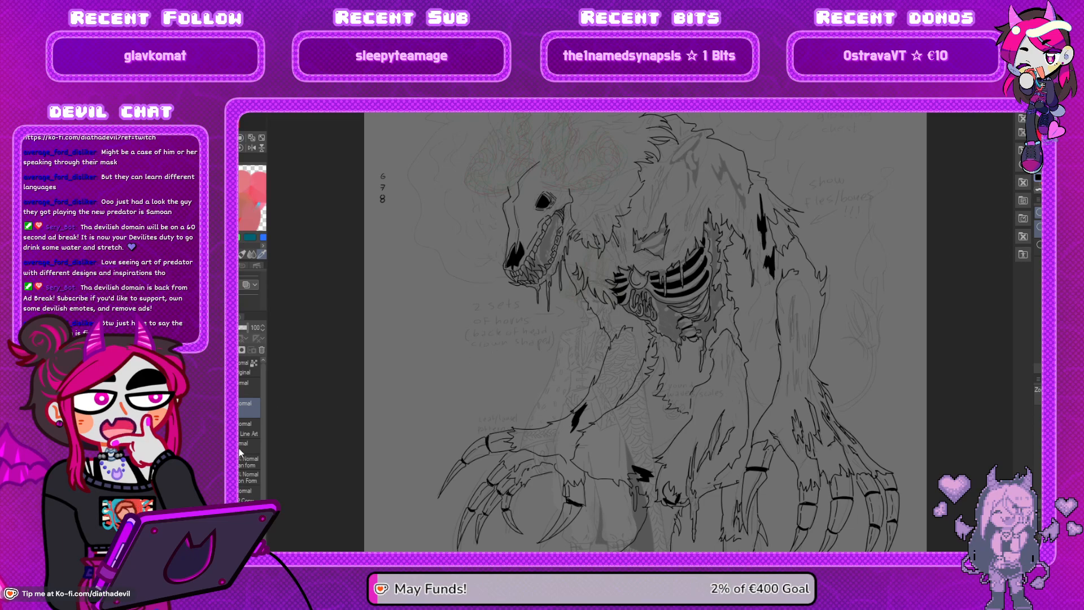
drag(619, 366, 446, 347)
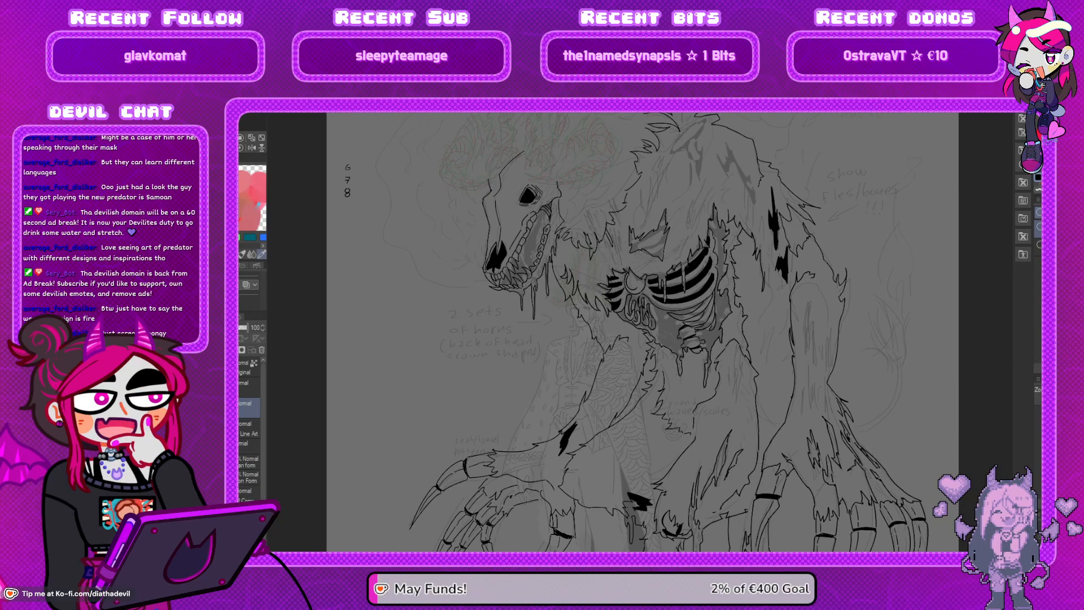
click(194, 461)
drag(503, 320, 504, 367)
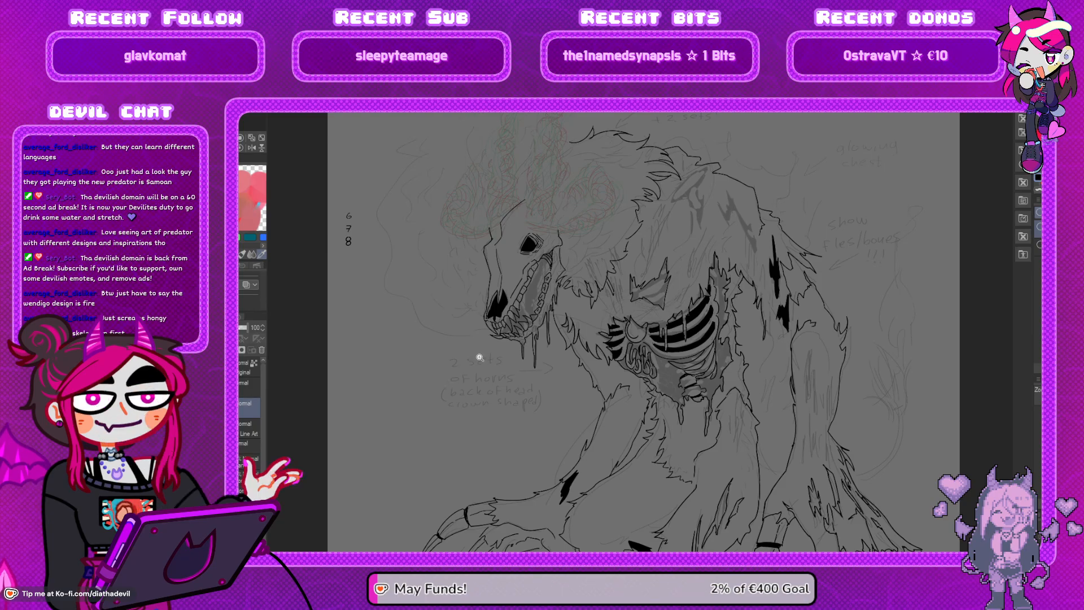
drag(593, 387, 591, 373)
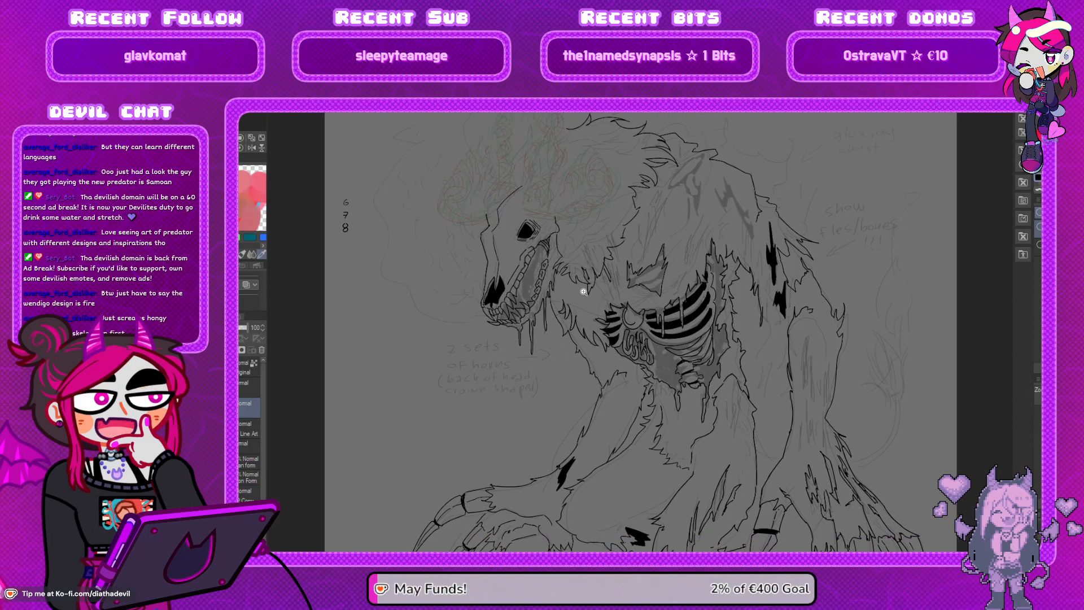
drag(585, 292, 604, 295)
drag(520, 260, 550, 303)
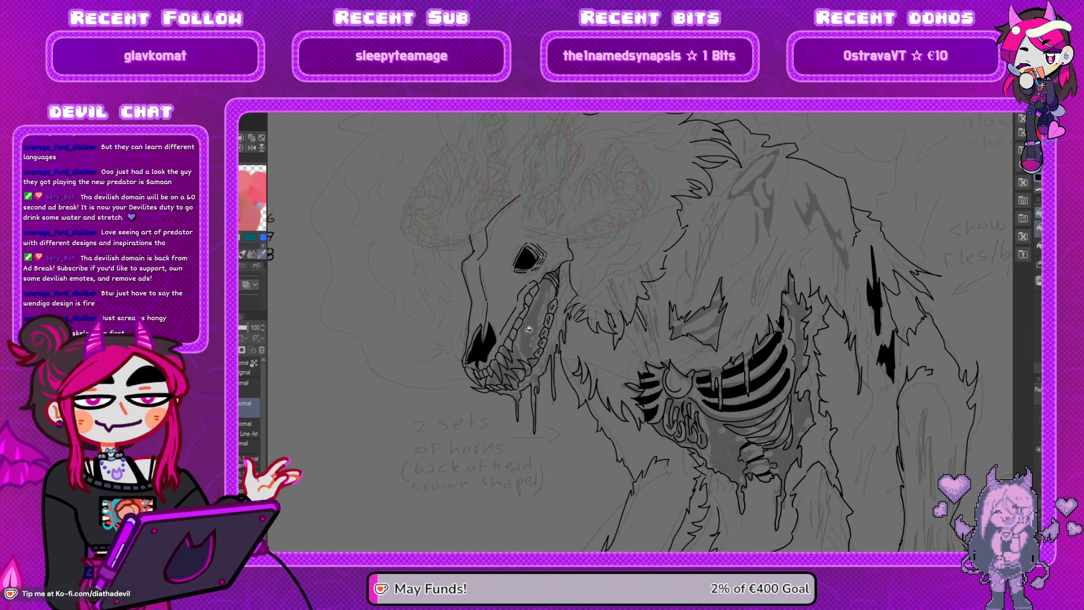
key(ctrl+z)
key(ctrl+z)
key(ctrl+y)
key(ctrl+z)
key(ctrl+y)
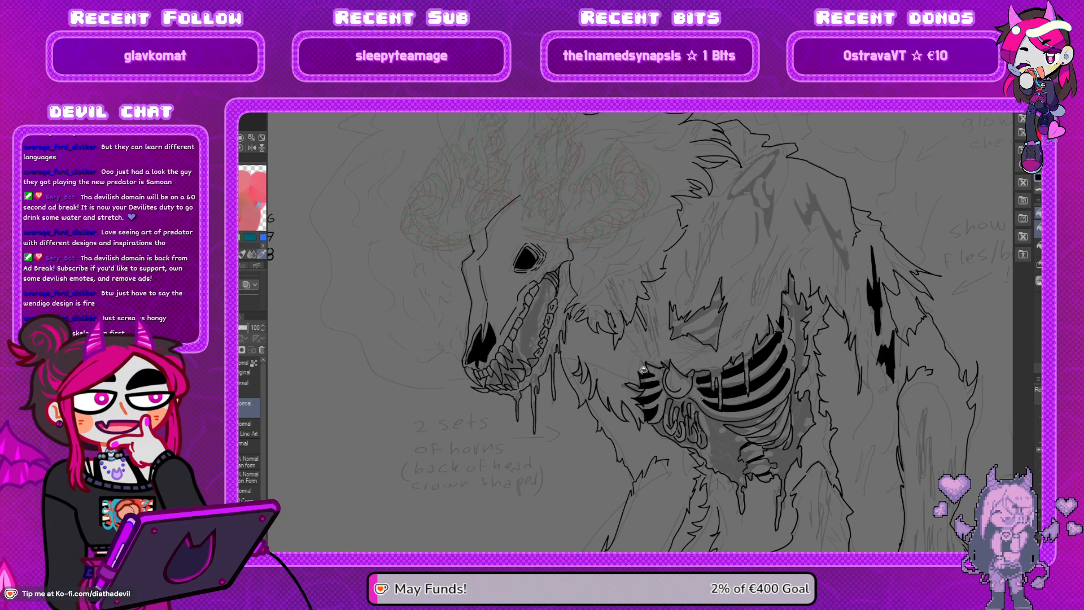
key(ctrl+z)
key(p)
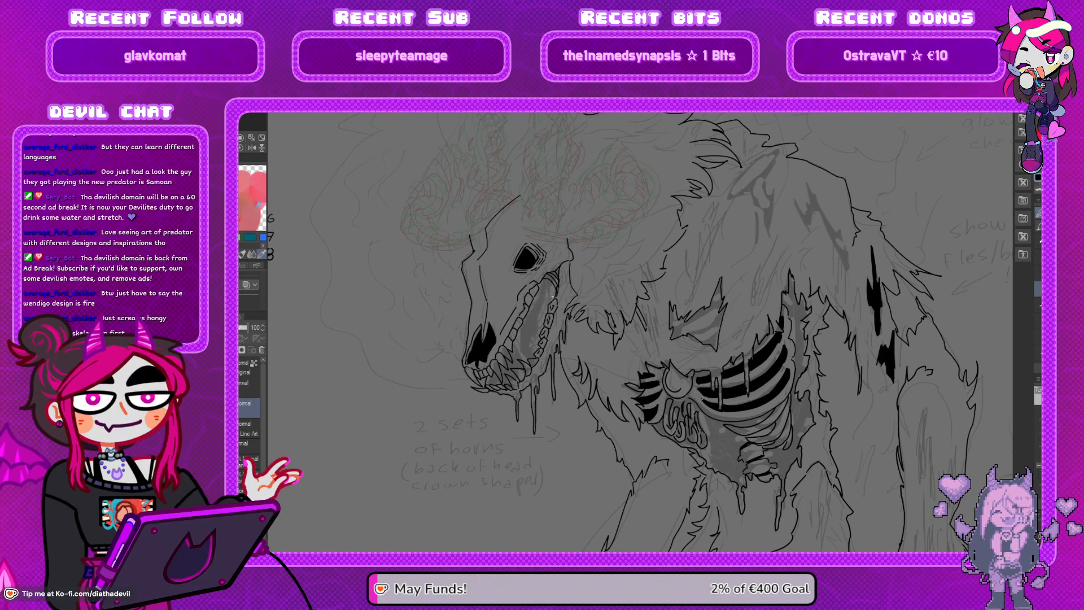
Toggle the visibility of the head and chest line art to identify its layer, and select that layer
drag(578, 313, 548, 298)
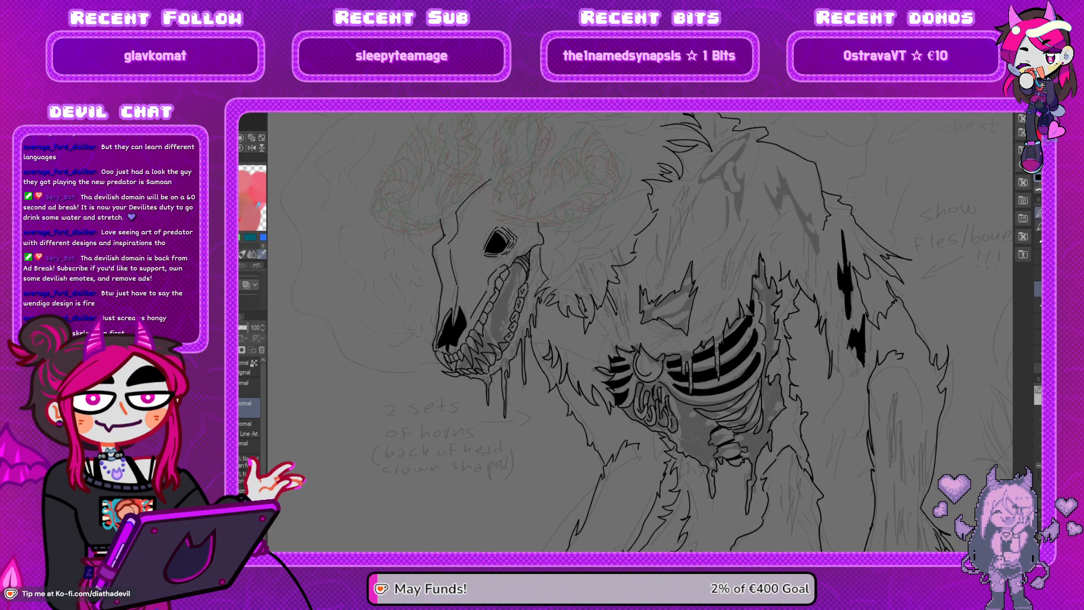
click(240, 428)
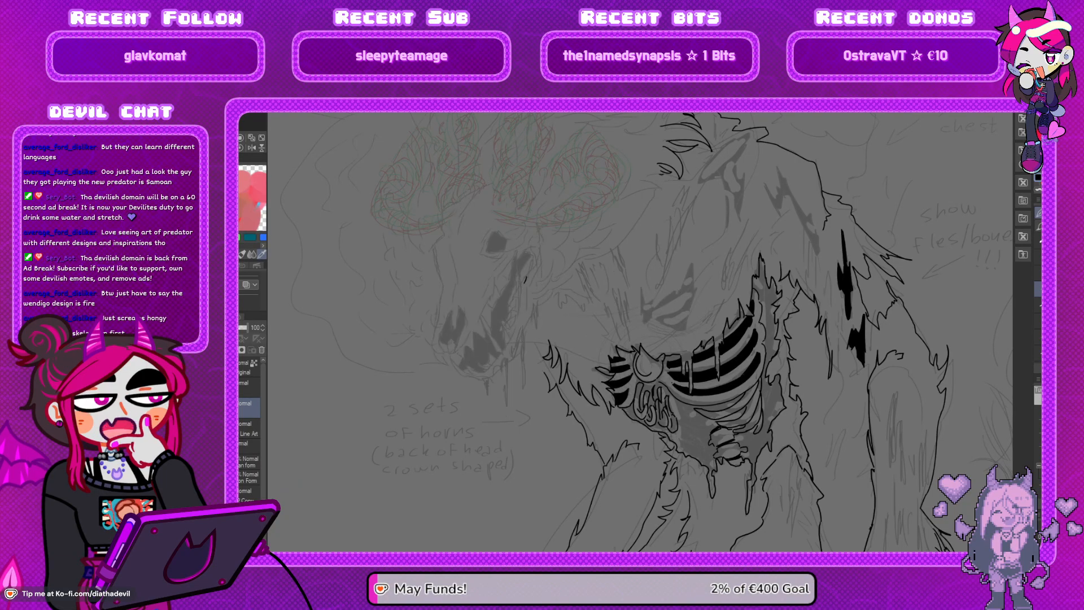
click(240, 428)
click(249, 429)
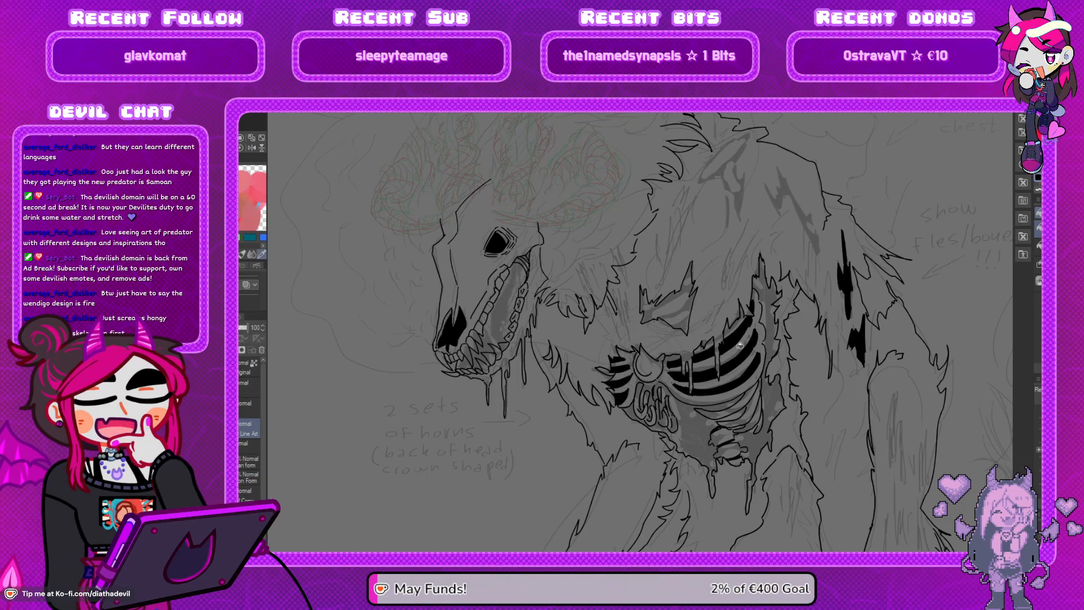
Fill the inside of the skull's open mouth and the gaps between its front teeth with black
click(504, 293)
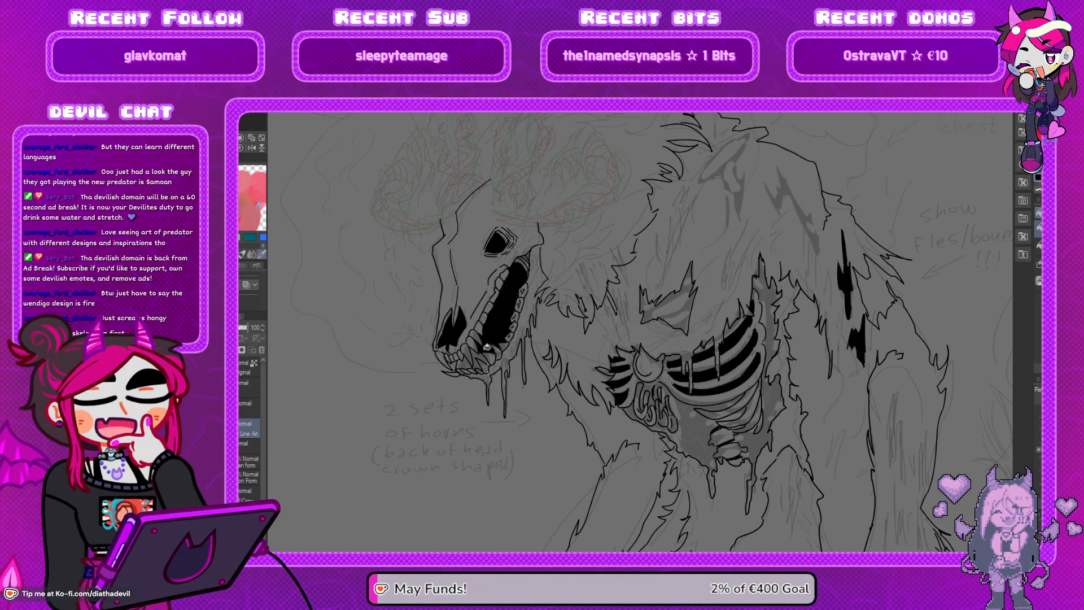
click(479, 363)
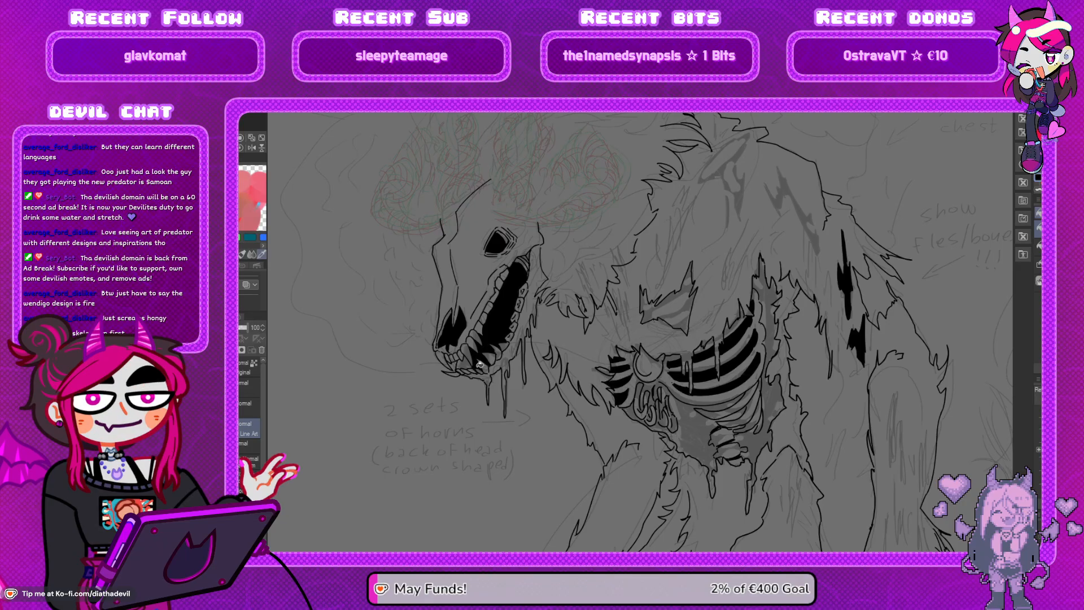
click(468, 367)
key(h)
key(h)
Examine the head, torso and limbs for areas that still lack line art or black fills
mouse_move(583, 357)
mouse_down()
mouse_move(573, 320)
mouse_move(577, 369)
mouse_up()
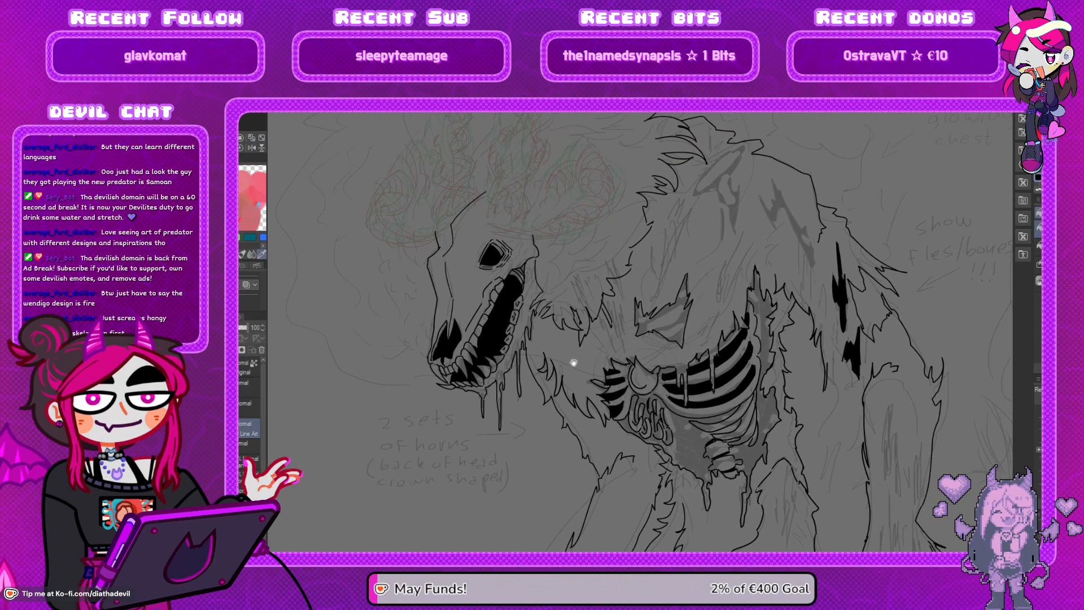
drag(545, 320, 549, 336)
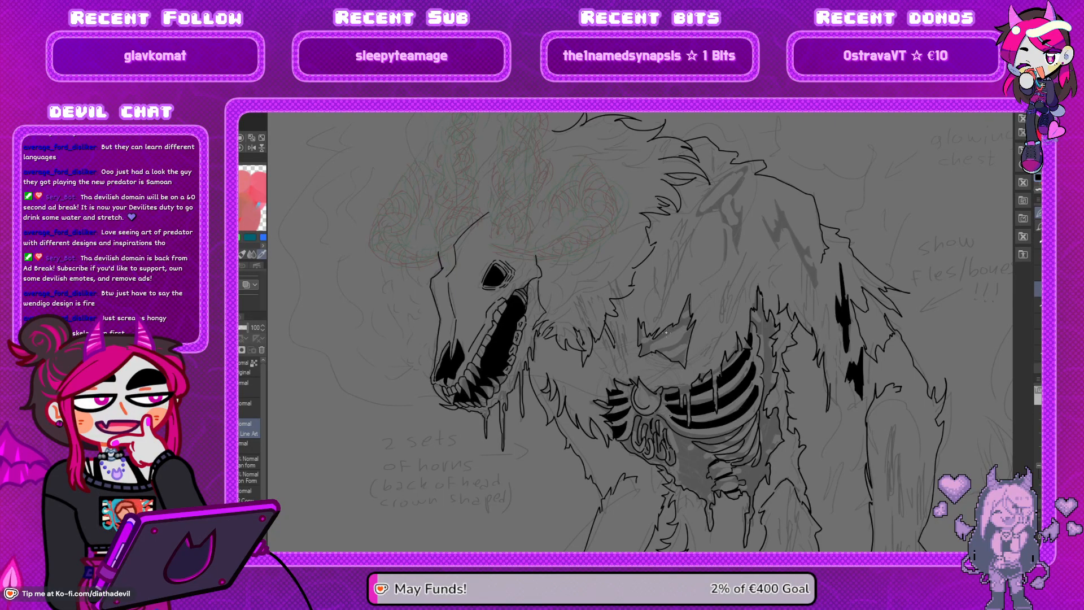
key(ctrl+z)
mouse_move(671, 342)
mouse_down()
mouse_move(649, 322)
mouse_move(692, 352)
mouse_up()
drag(534, 242, 530, 204)
drag(575, 502, 563, 419)
drag(583, 276, 577, 360)
drag(788, 262, 777, 314)
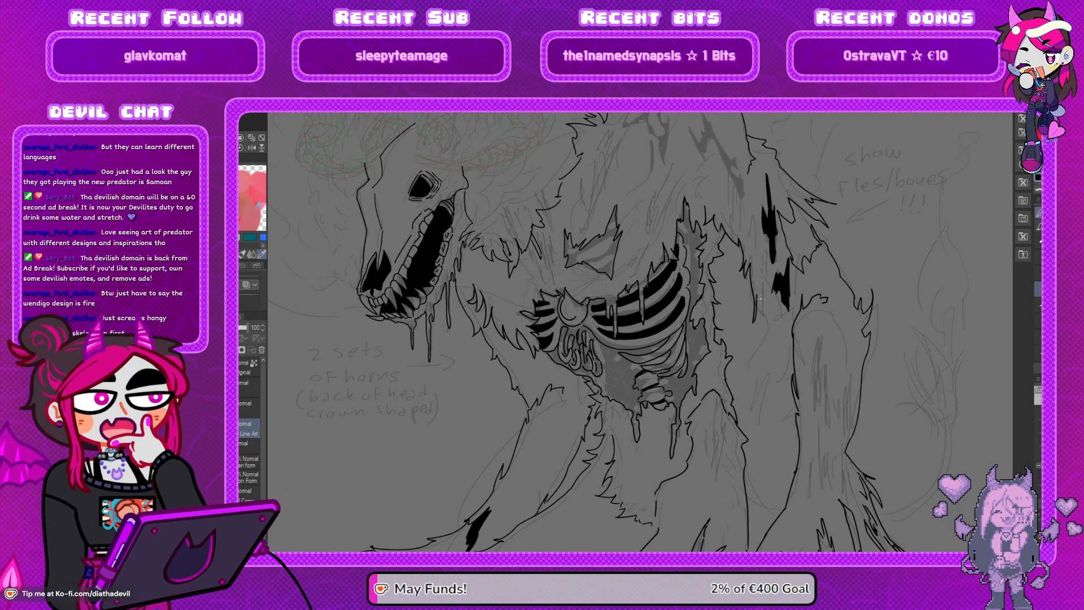
drag(437, 149, 473, 256)
drag(569, 276, 492, 211)
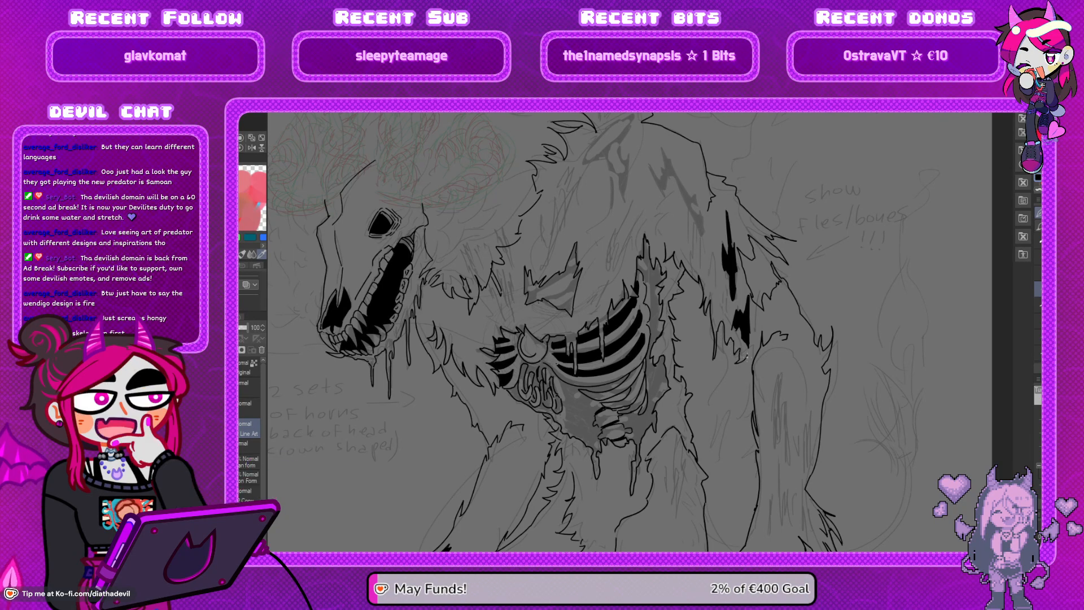
drag(743, 353, 793, 338)
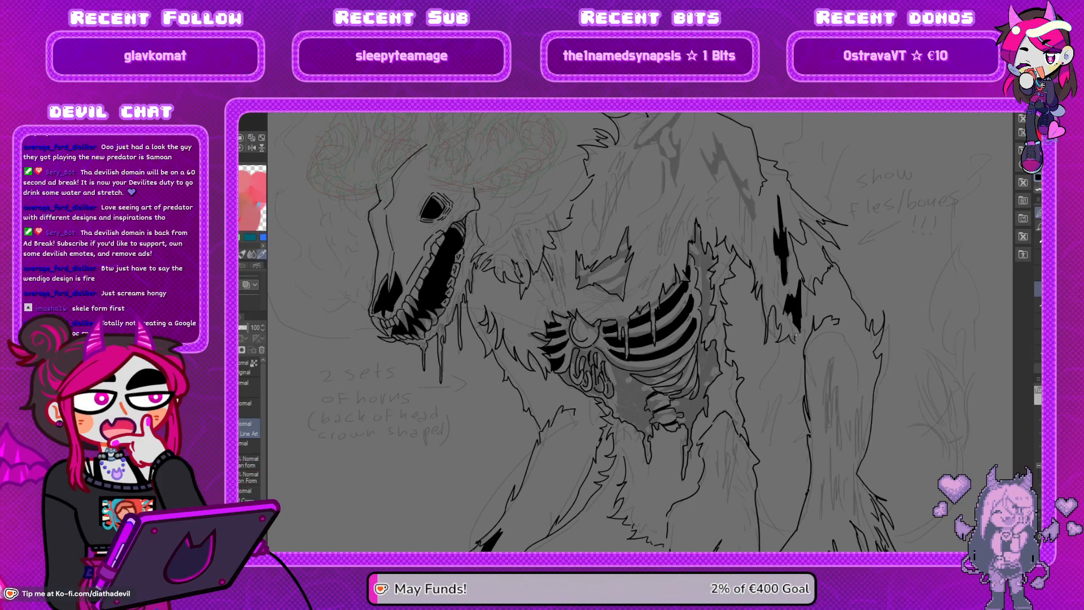
Ink the torn wound and exposed bone on top of the shoulder, and fill the wound's gaps with black
mouse_move(660, 267)
mouse_down()
mouse_move(687, 237)
mouse_move(702, 374)
mouse_up()
drag(689, 233, 680, 247)
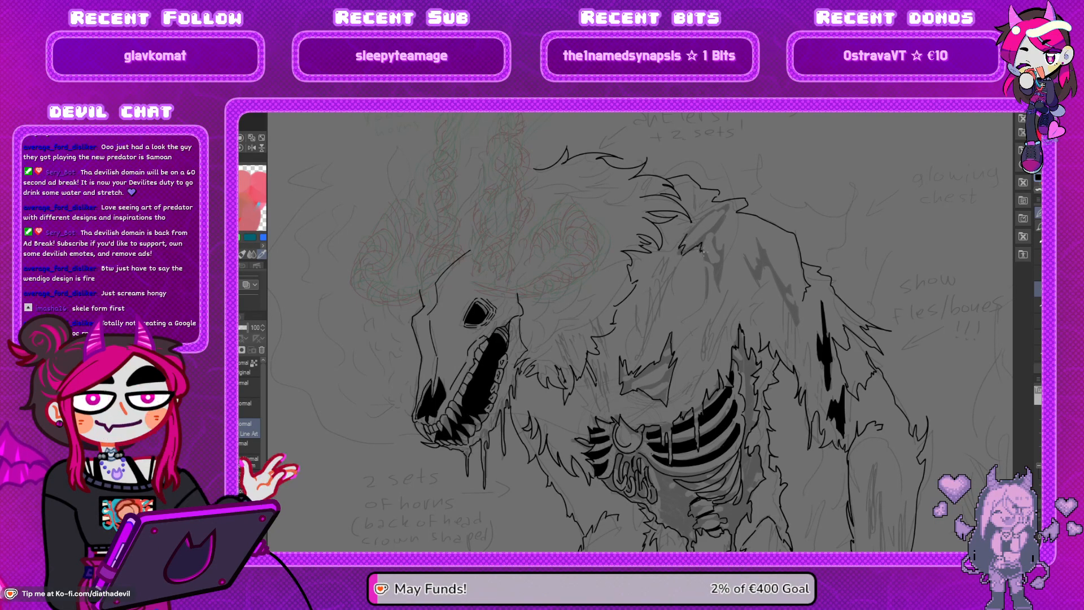
drag(701, 246, 701, 268)
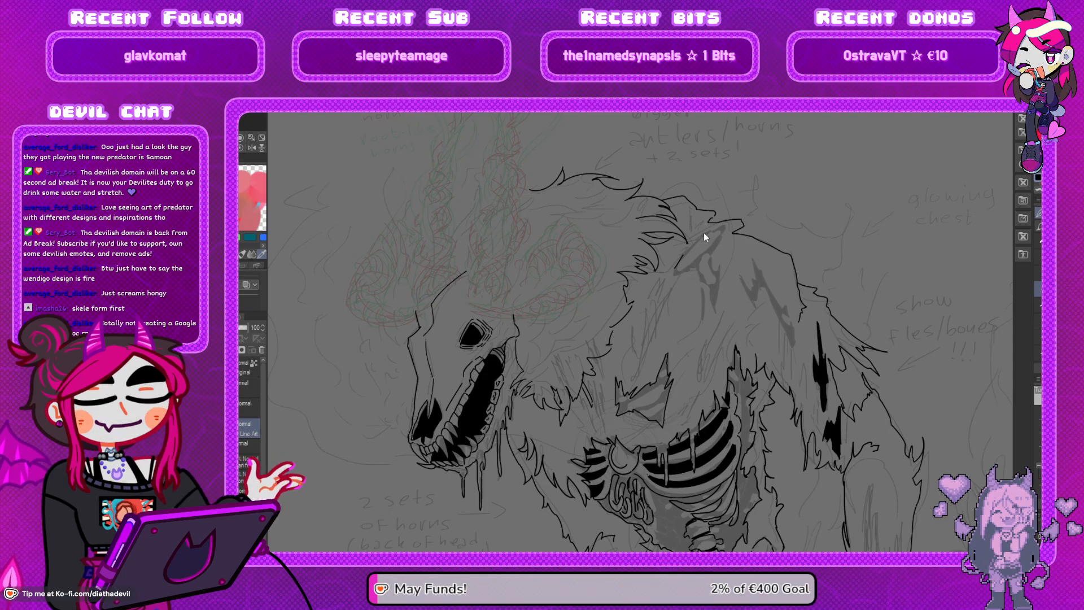
drag(711, 230, 727, 235)
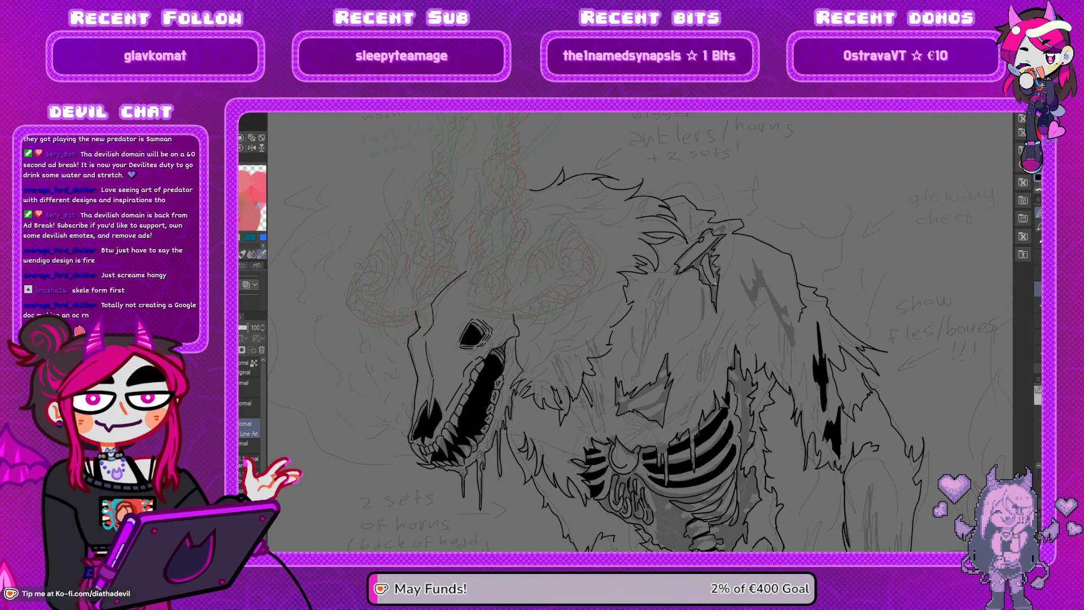
key(g)
click(710, 250)
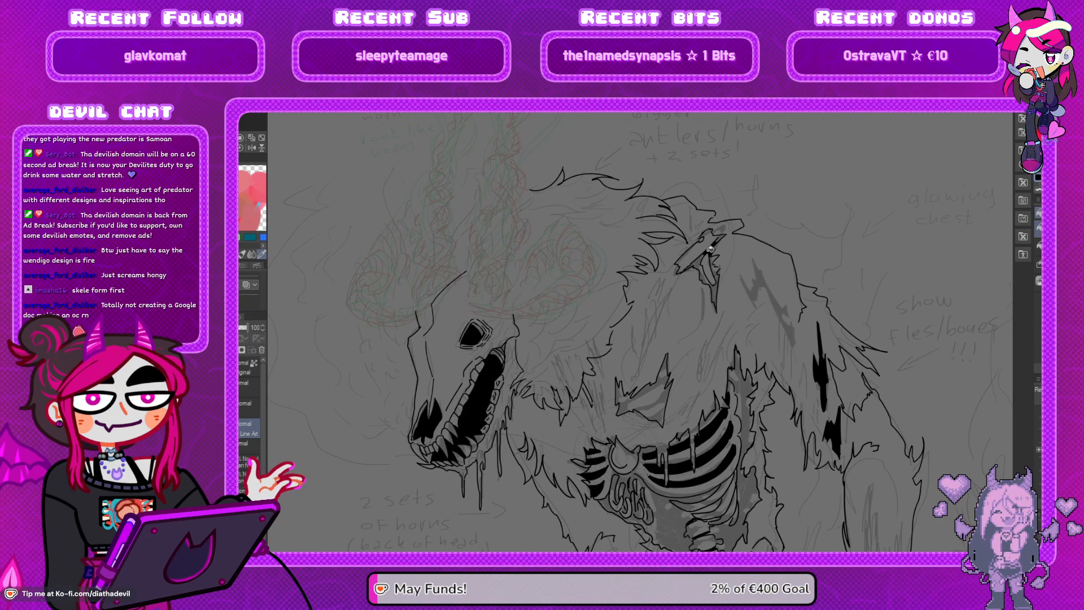
click(709, 266)
click(718, 274)
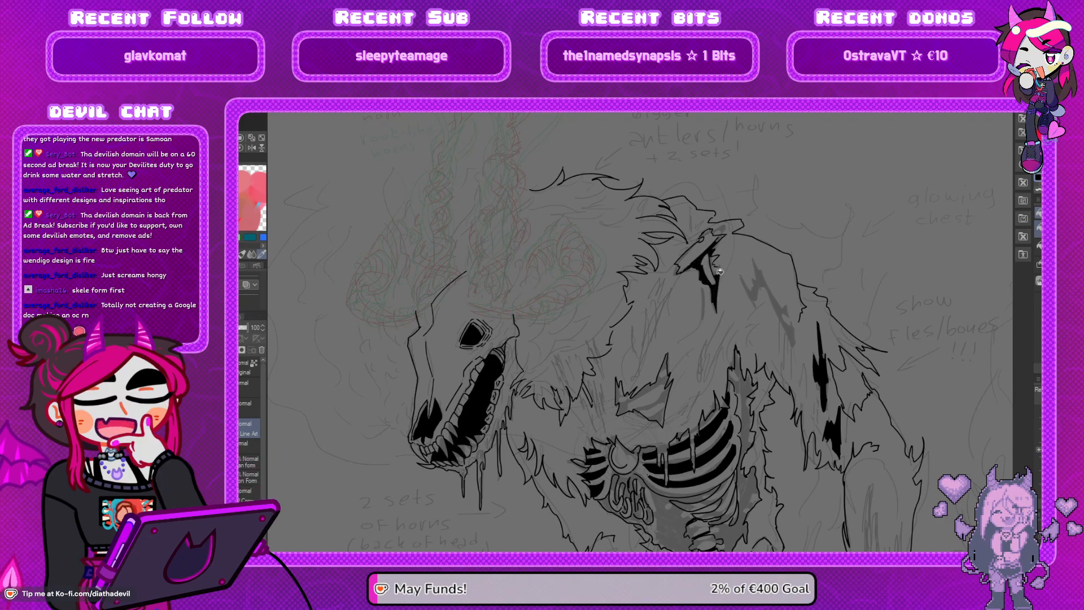
click(713, 255)
mouse_move(668, 363)
mouse_down()
mouse_move(663, 313)
mouse_move(661, 339)
mouse_move(629, 301)
mouse_up()
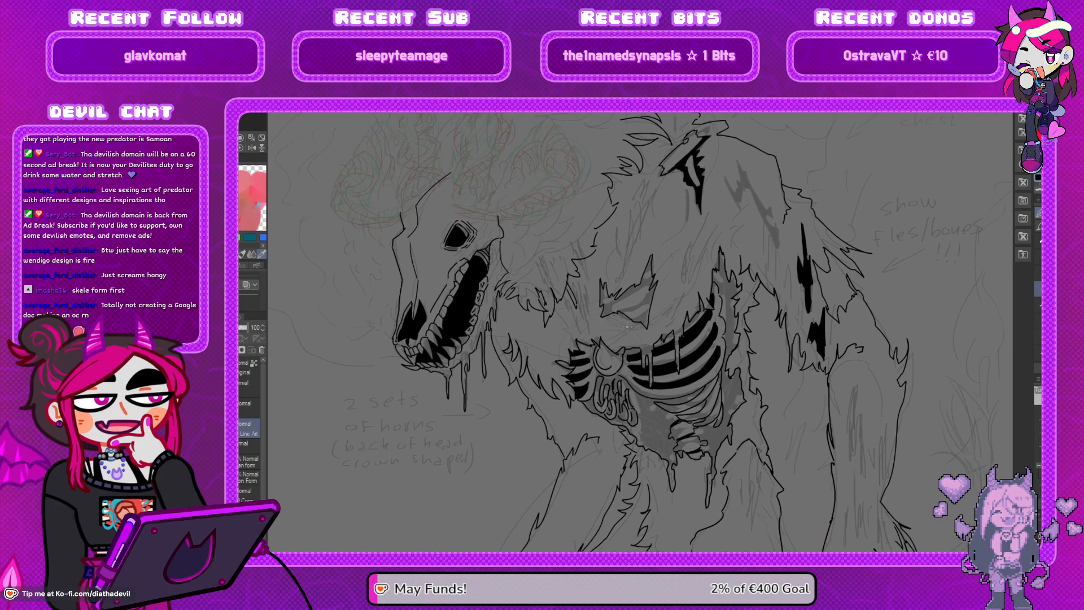
click(778, 450)
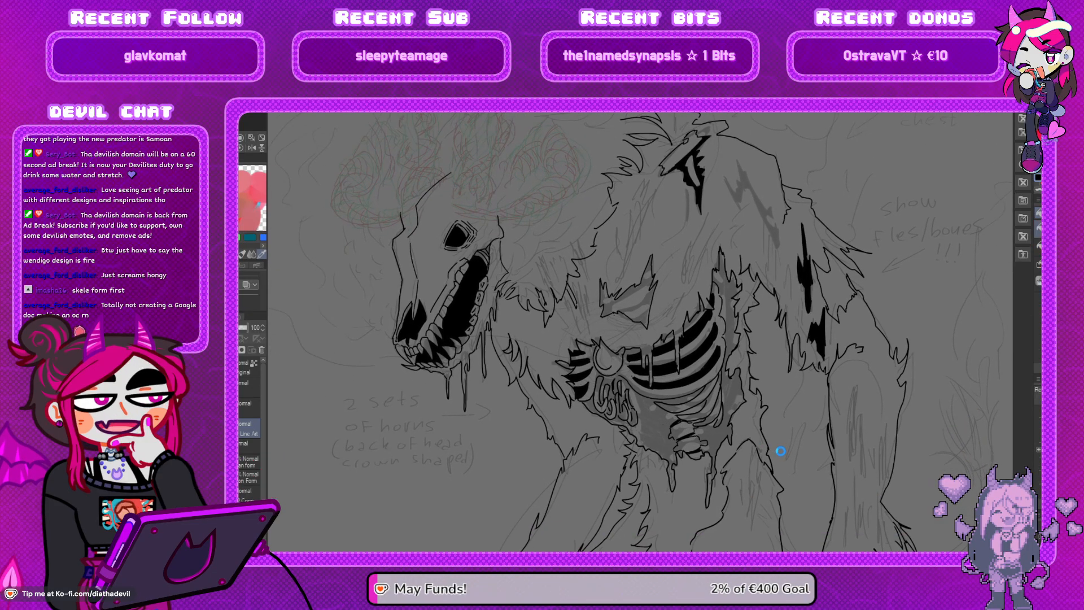
key(ctrl+z)
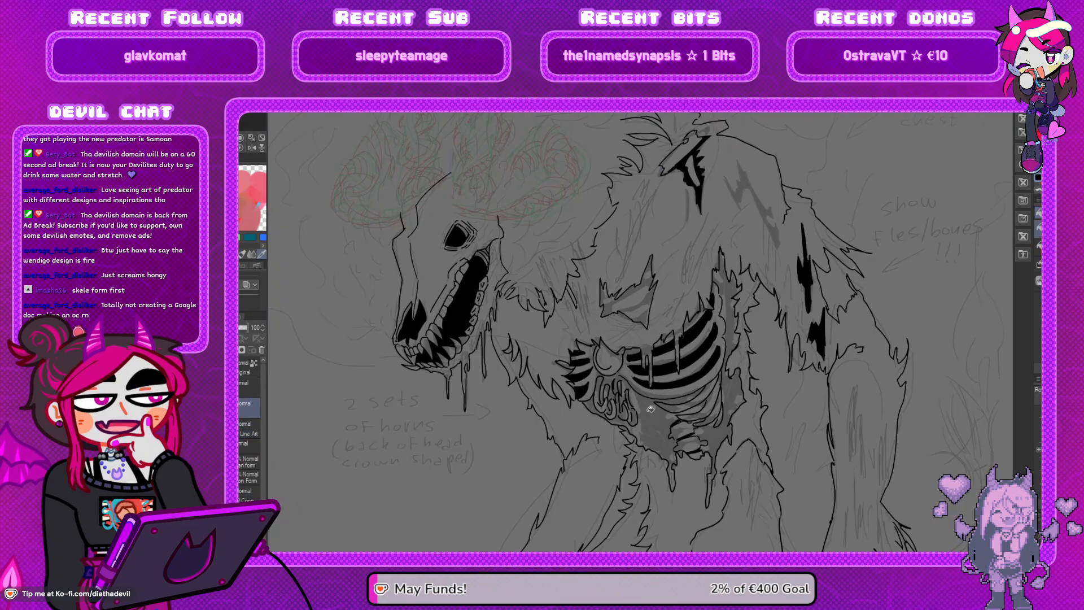
click(656, 422)
key(ctrl+z)
Ink the missing lines of the lower ribs and spine around the belly opening, checking them in the mirrored view
key(p)
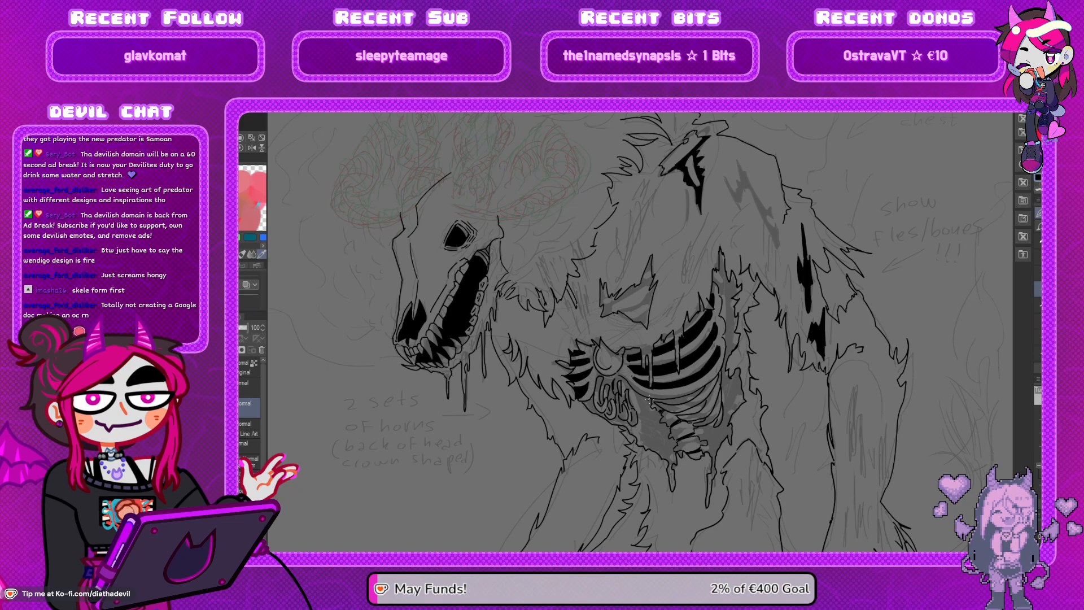
drag(647, 401, 645, 383)
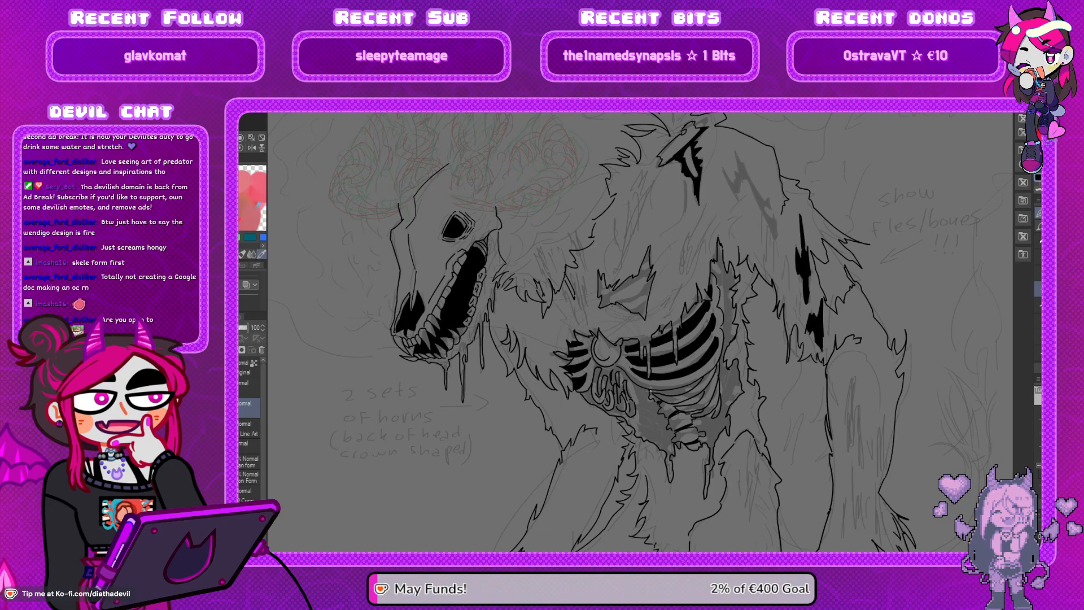
key(h)
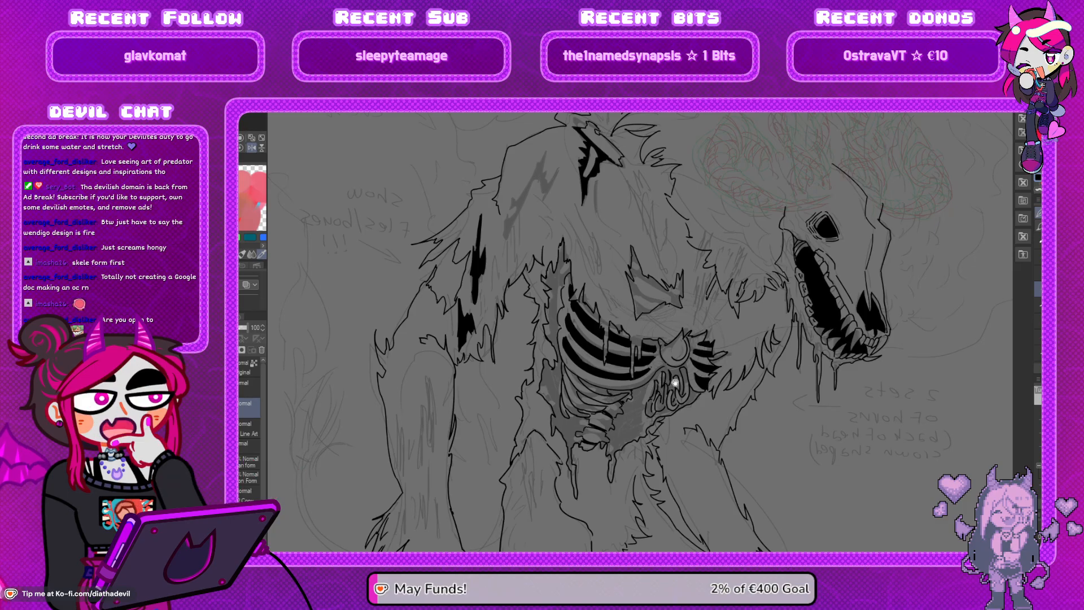
drag(675, 381, 666, 380)
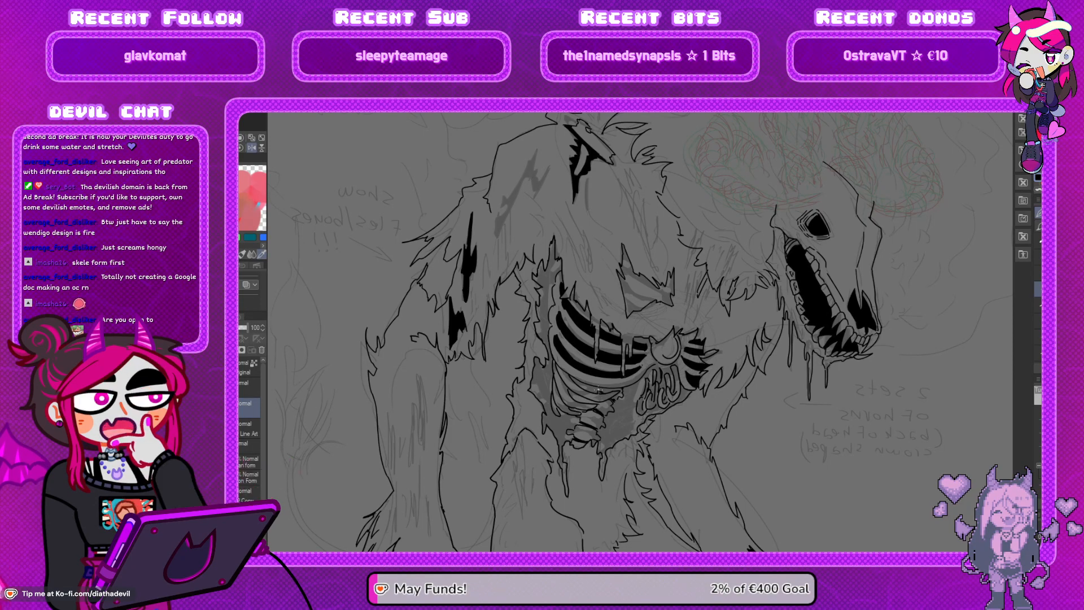
drag(623, 399, 603, 402)
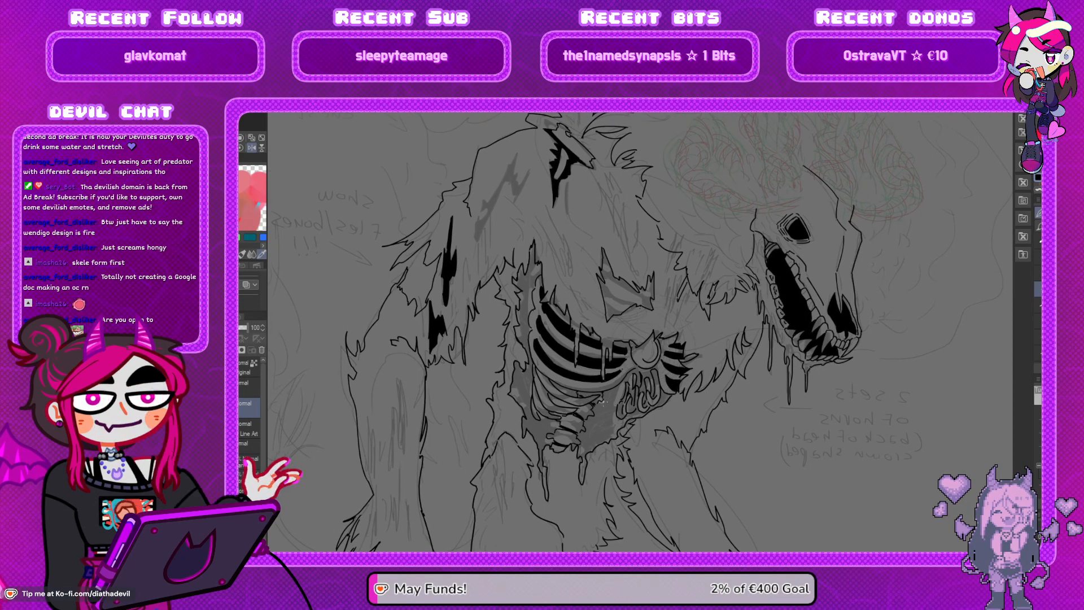
mouse_move(615, 396)
mouse_down()
mouse_move(628, 384)
mouse_move(607, 383)
mouse_up()
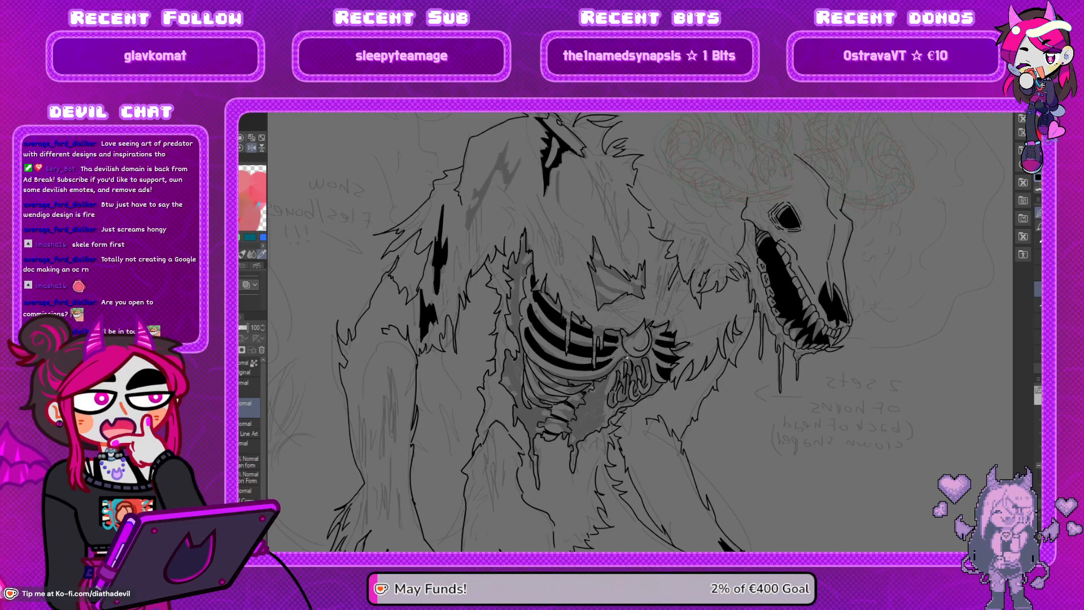
Fill the belly opening, the gaps around the entrails and the torn strip behind the ribs with black
key(g)
click(596, 412)
key(ctrl+z)
click(598, 405)
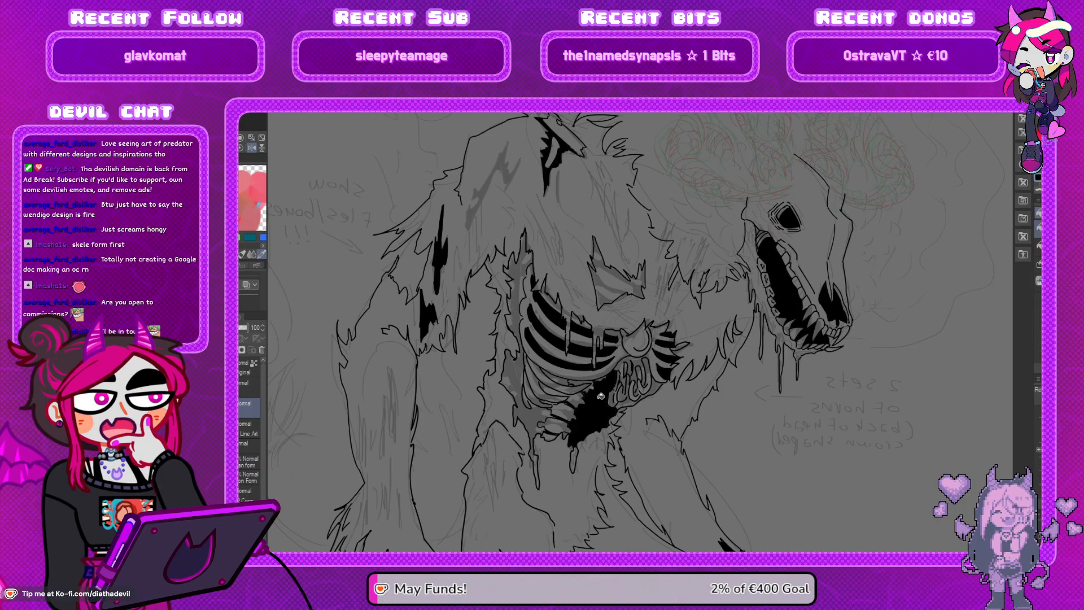
click(621, 368)
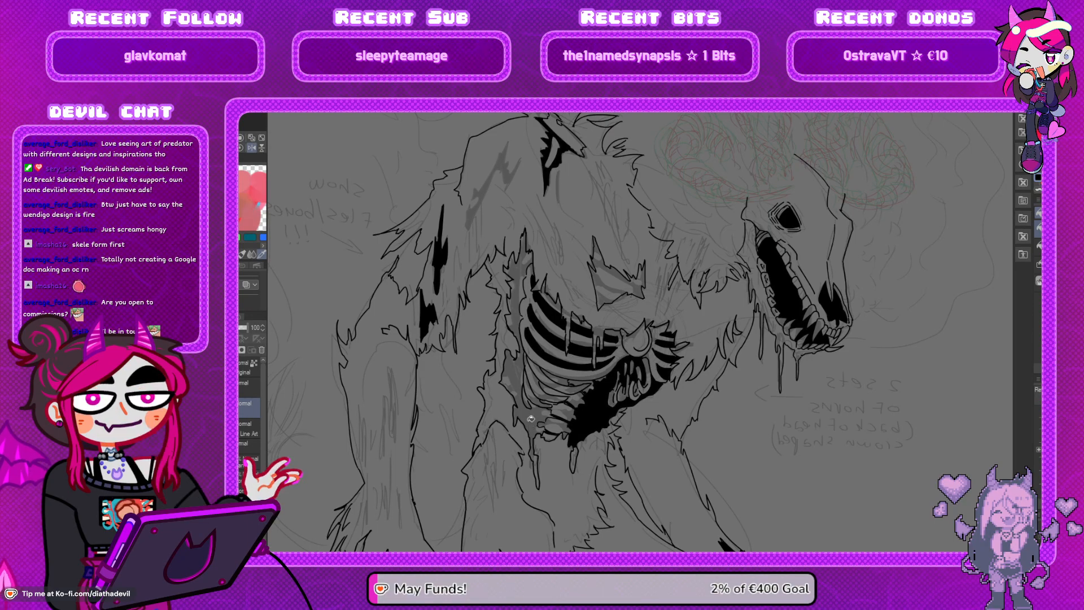
click(532, 417)
click(523, 312)
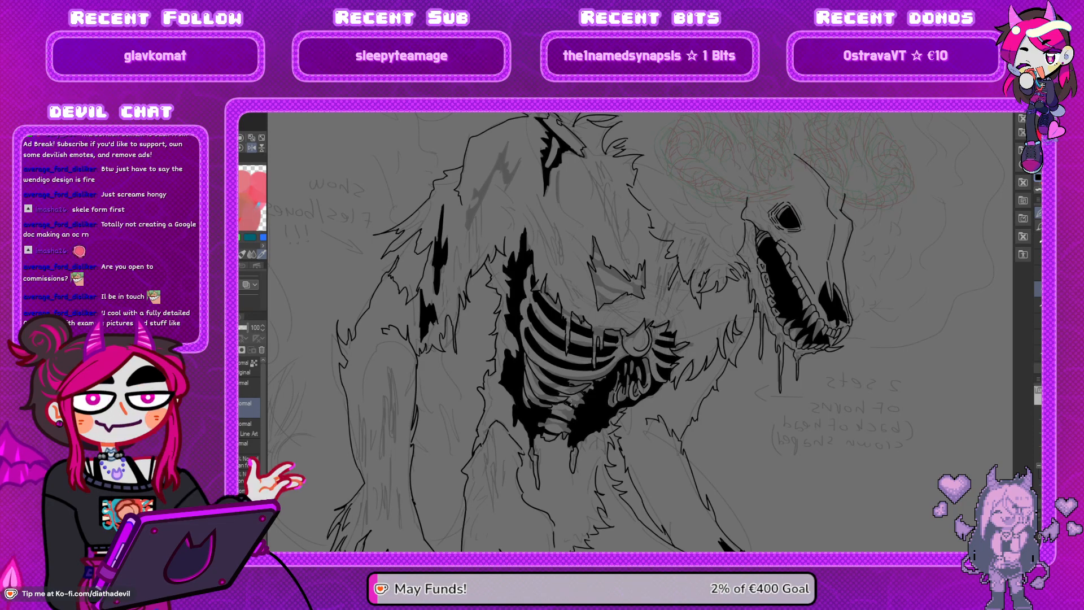
drag(605, 356, 600, 375)
drag(558, 314, 556, 338)
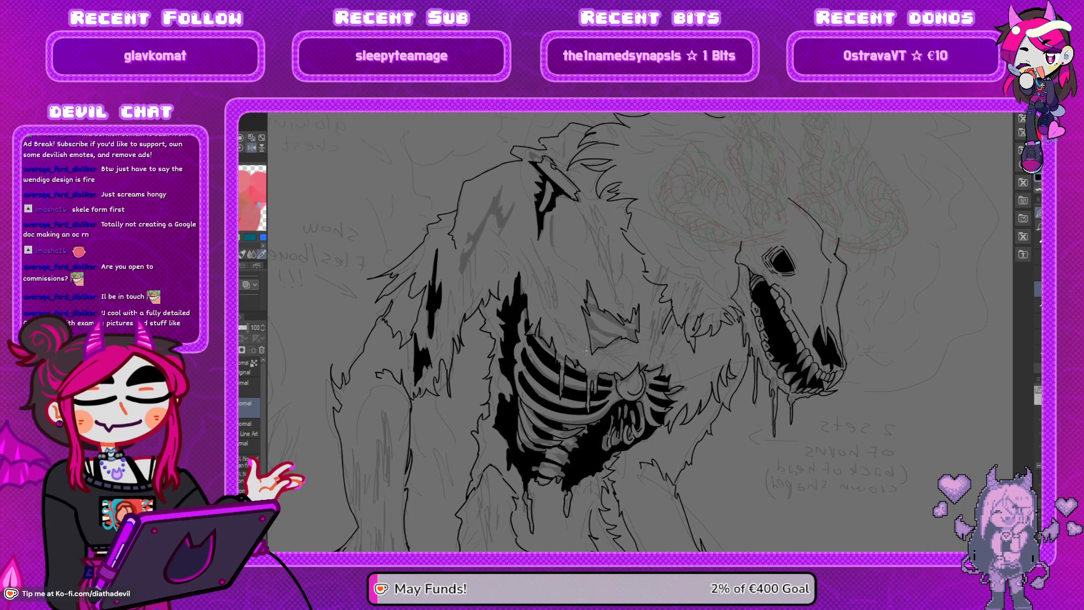
Return to the unmirrored view and ink curved ribs inside the small torn wound on the chest
key(h)
drag(731, 291, 681, 281)
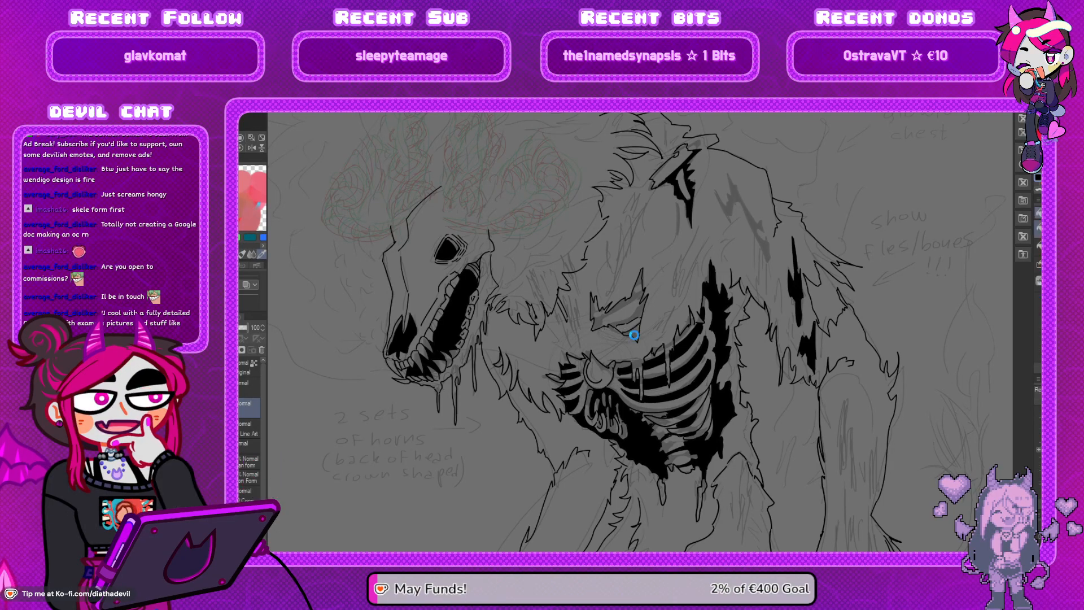
key(ctrl+z)
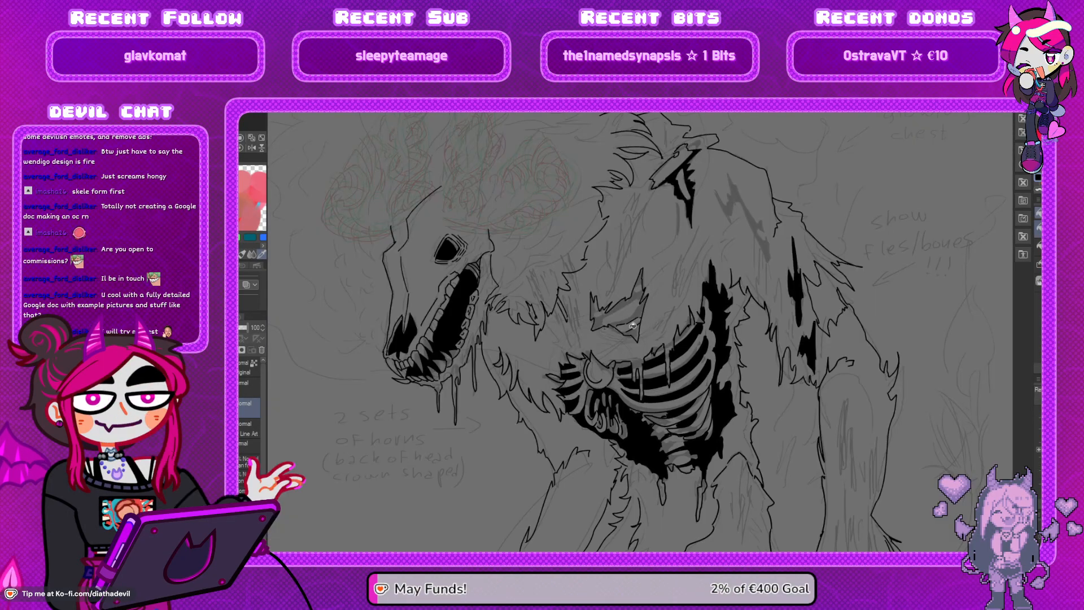
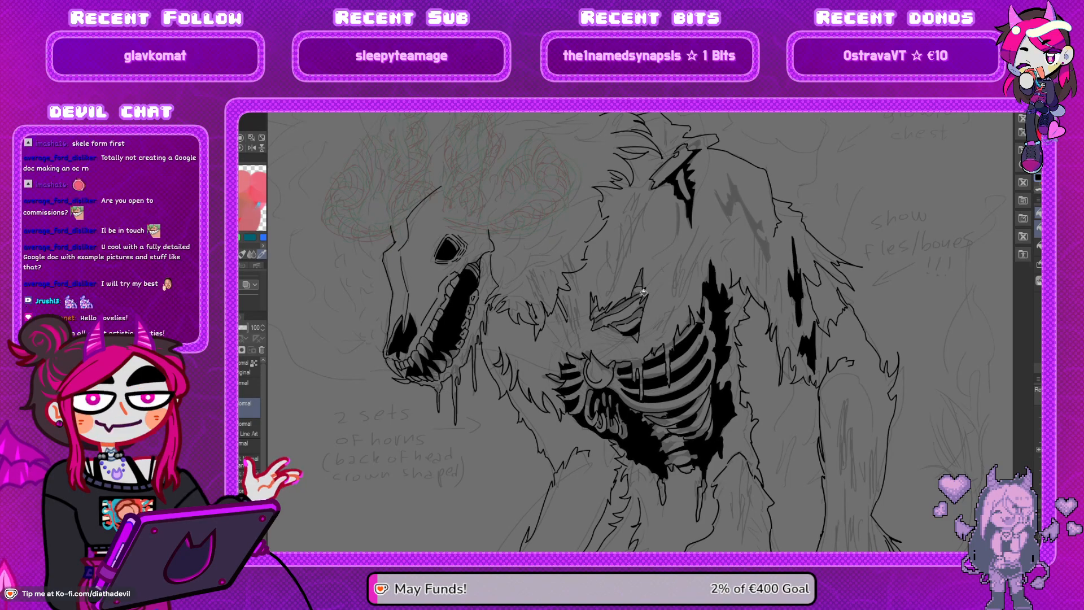
Fill the gaps between the ribs in the small chest wound with black, undoing and retrying the unsuitable fills
click(609, 312)
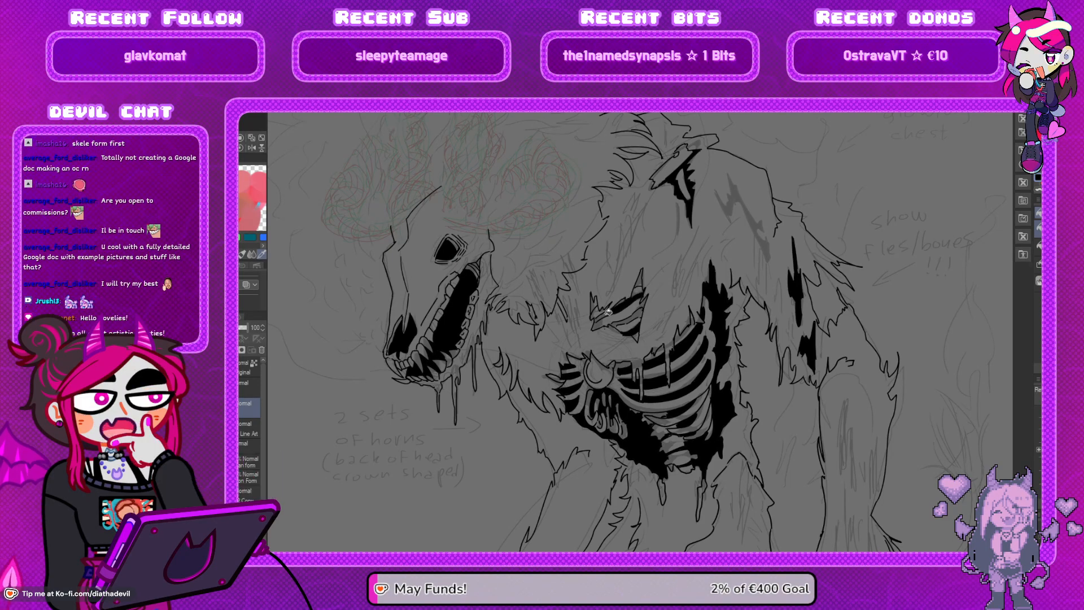
key(ctrl+z)
click(610, 311)
key(ctrl+z)
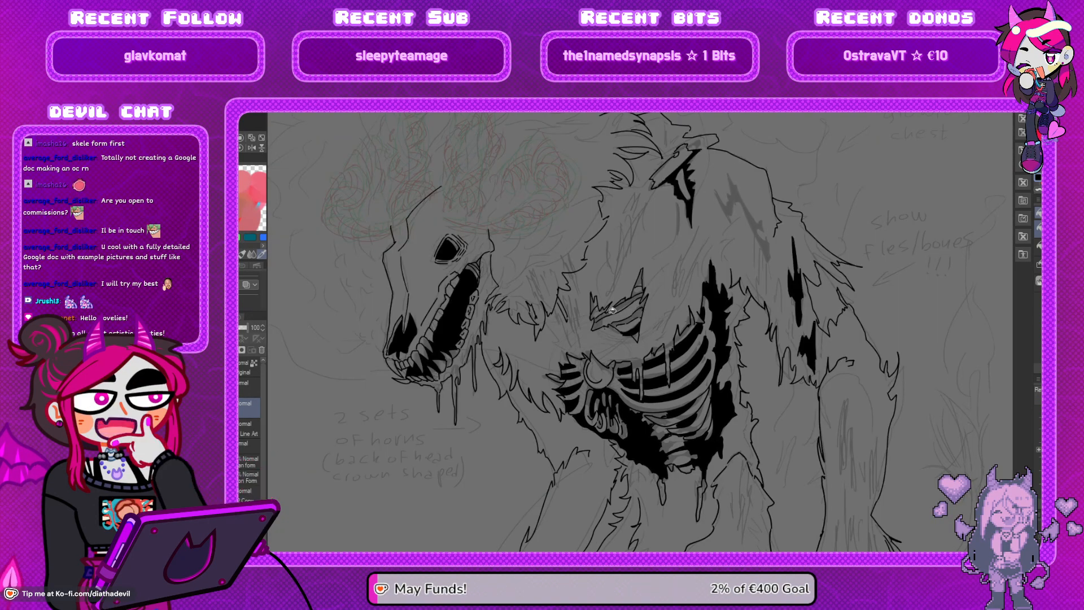
click(643, 286)
key(ctrl+z)
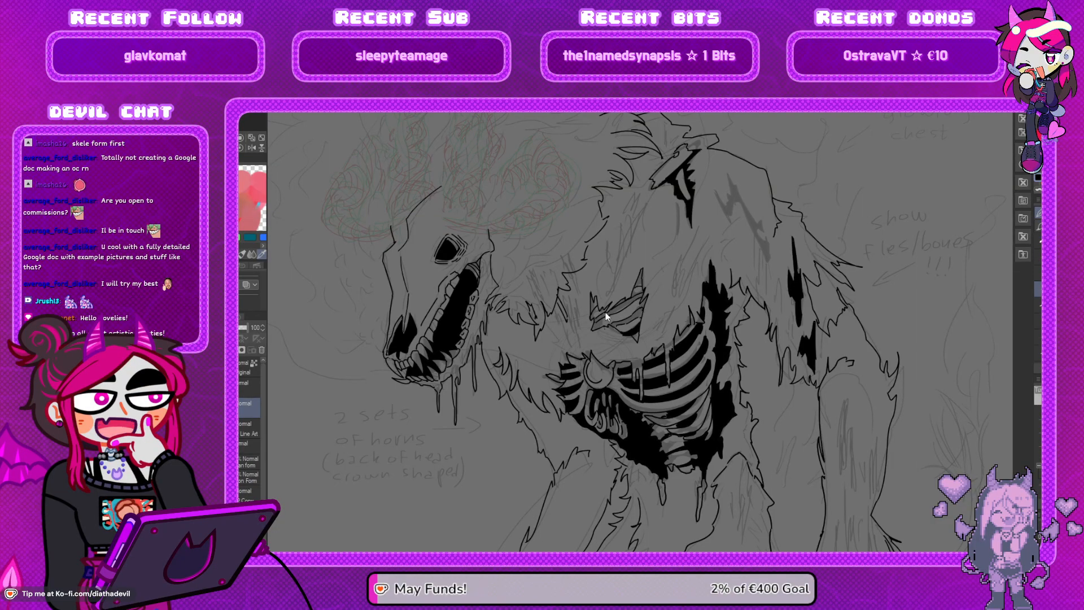
key(g)
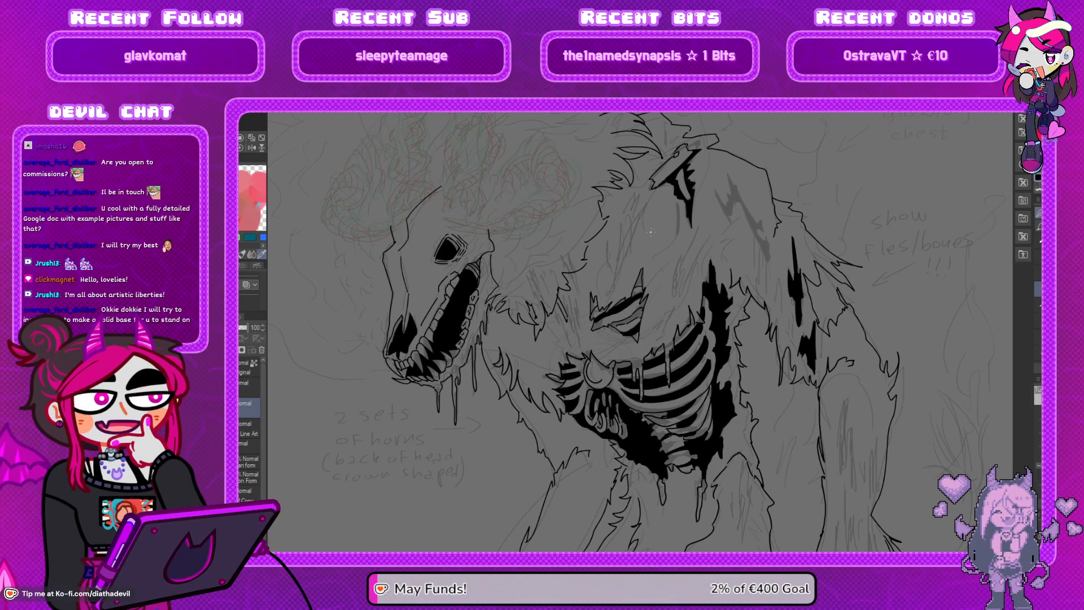
Blacken the narrow spike at the top of the small chest wound, undoing the fill that floods the canvas
scroll(591, 310, up, 1)
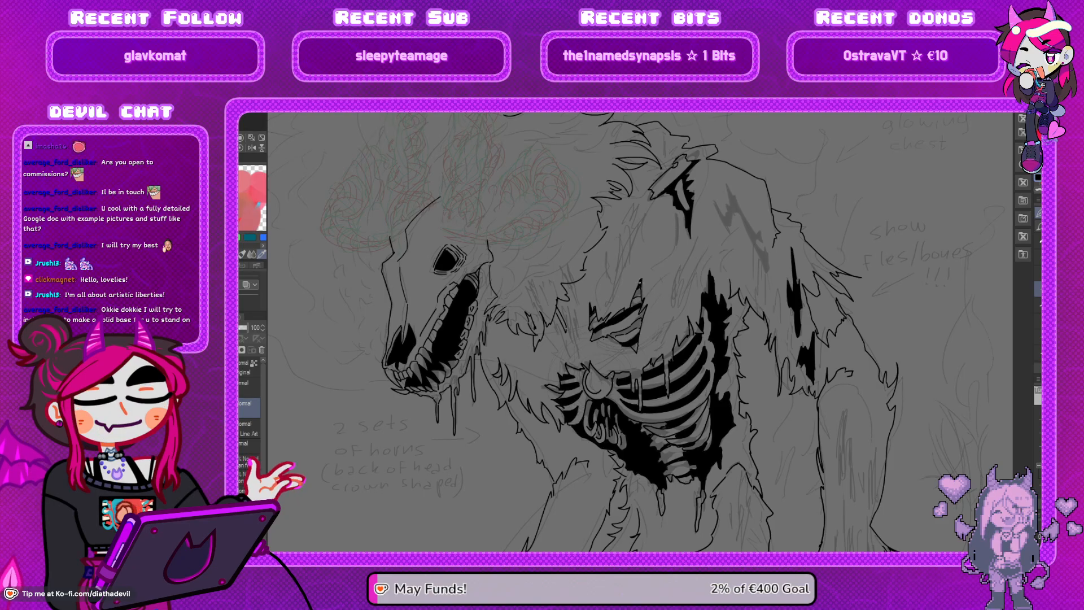
drag(640, 297, 652, 275)
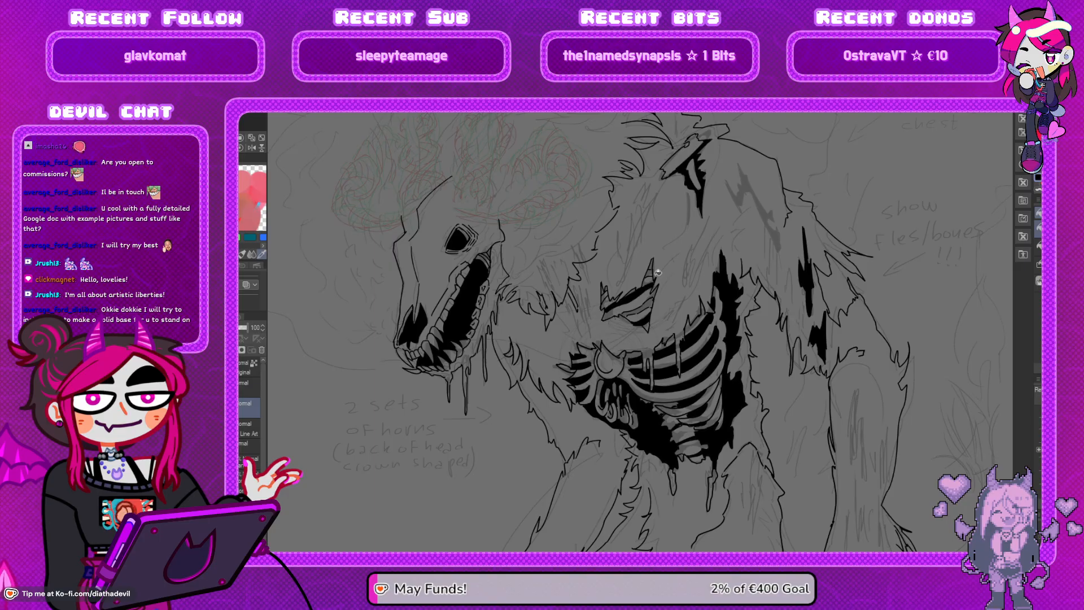
click(653, 274)
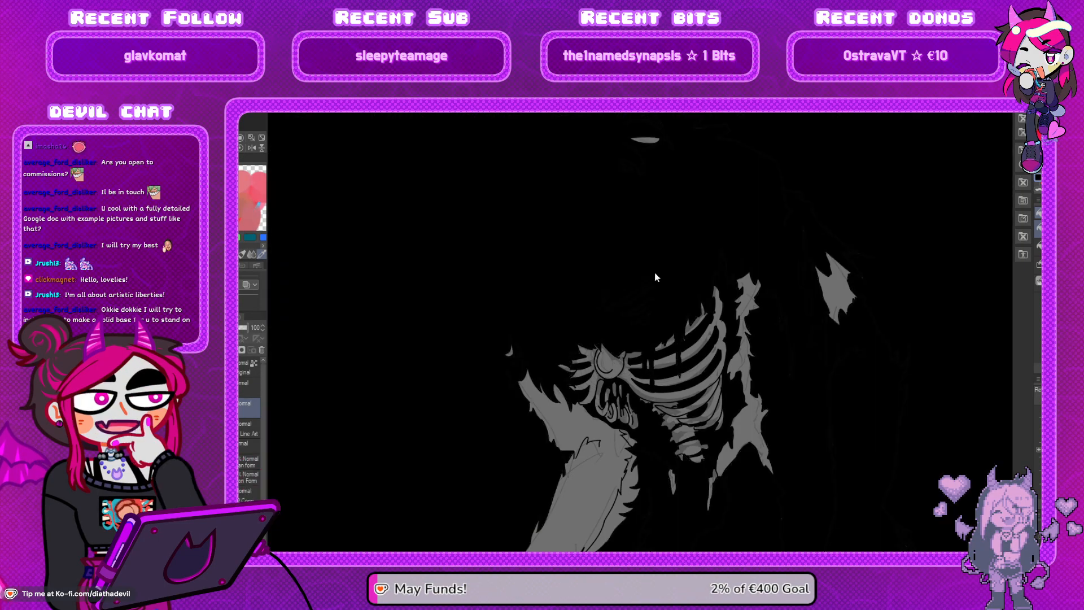
key(ctrl+z)
key(p)
drag(650, 270, 643, 278)
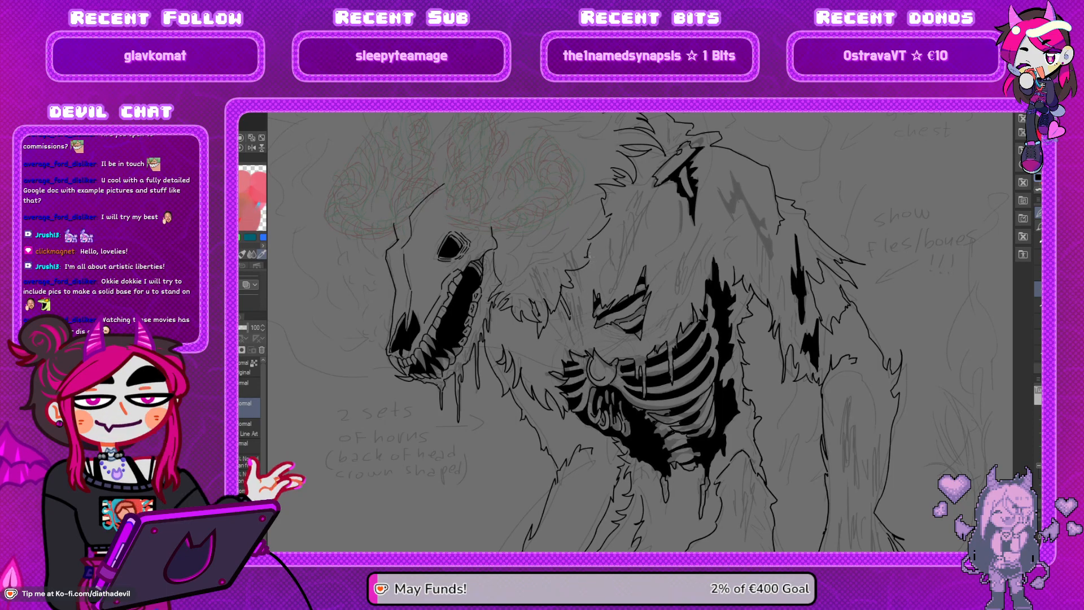
Ink the jagged gash on the shoulder and fill its sections with black, undoing and retrying the unsuitable fill
drag(660, 282, 647, 295)
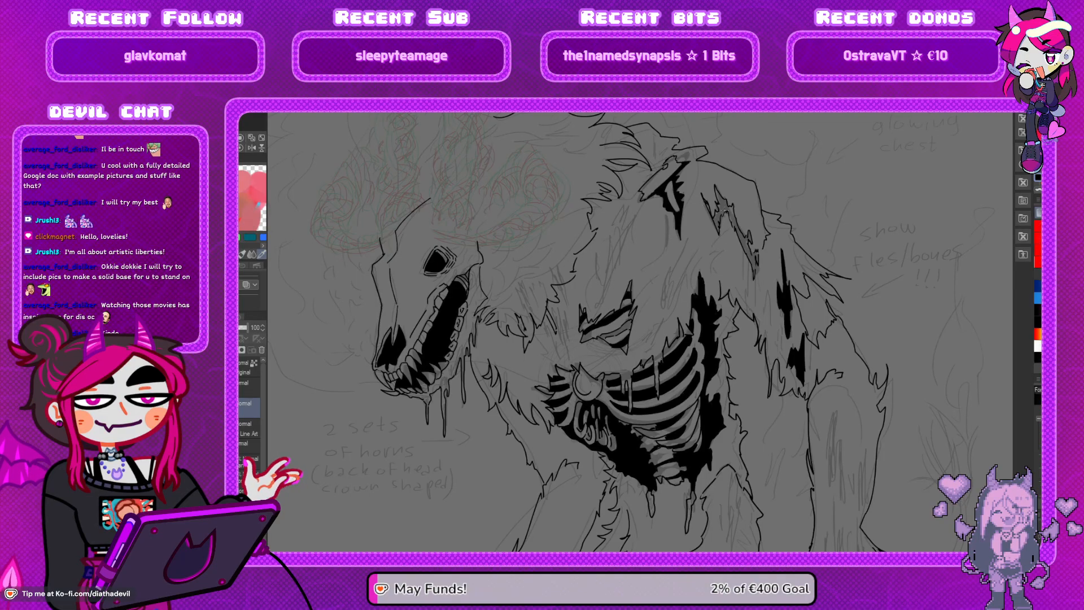
drag(728, 202, 721, 211)
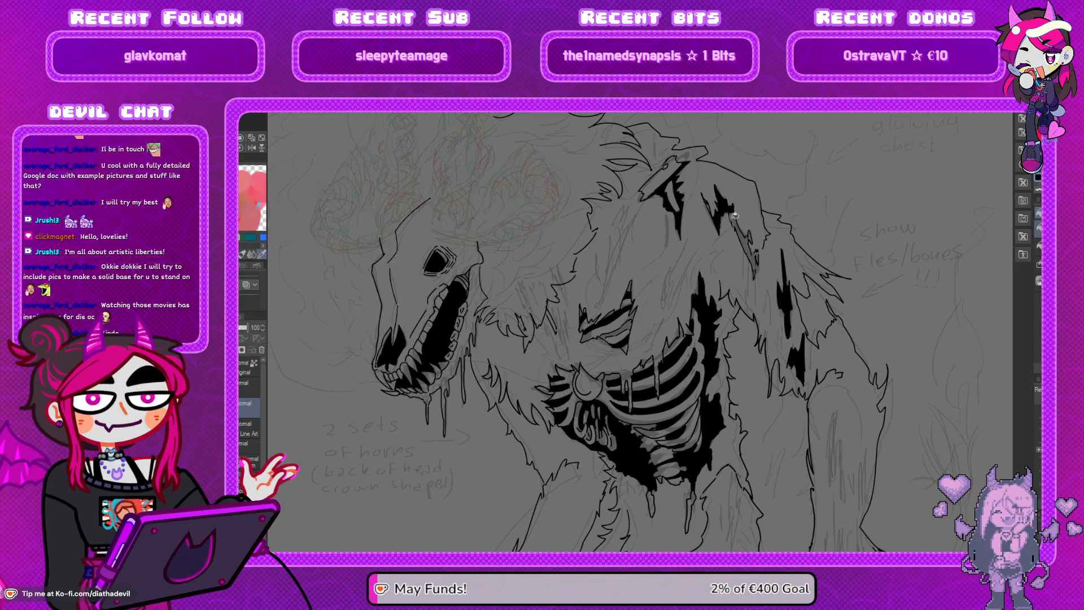
click(741, 223)
key(ctrl+z)
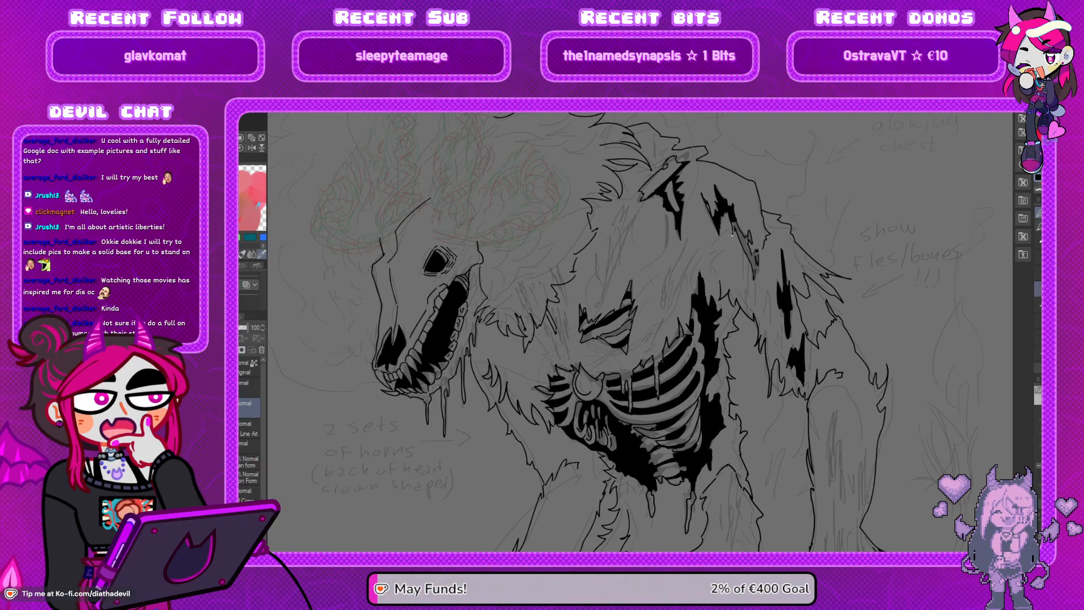
key(g)
click(744, 233)
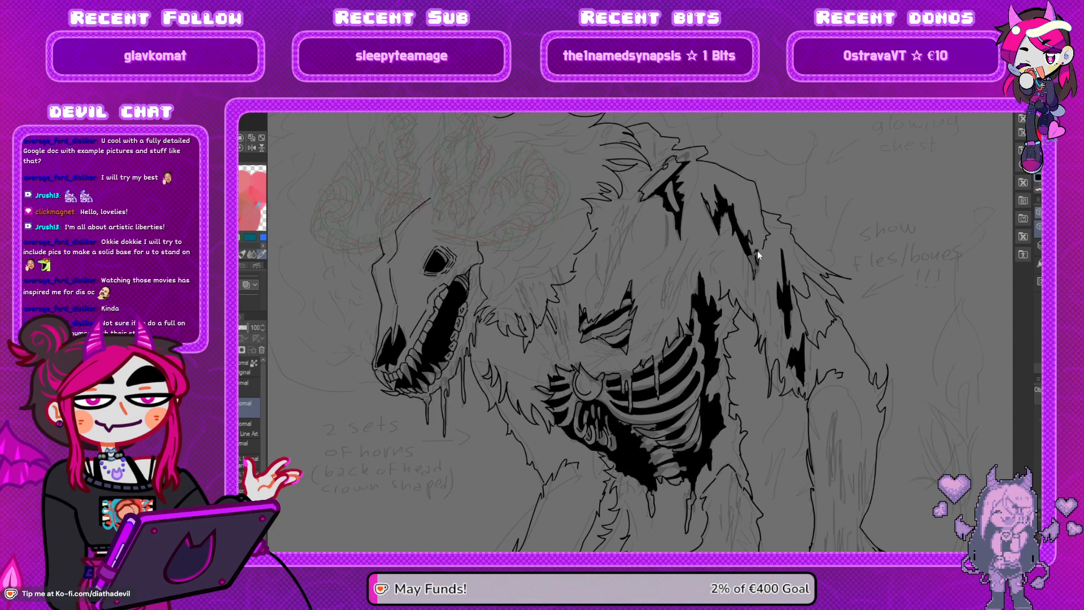
key(p)
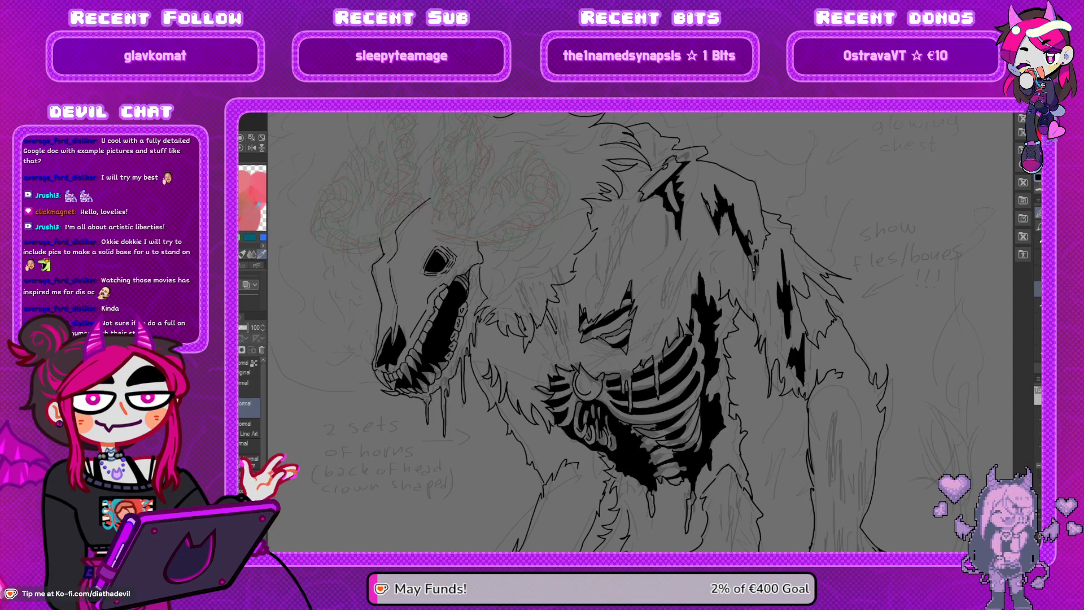
key(g)
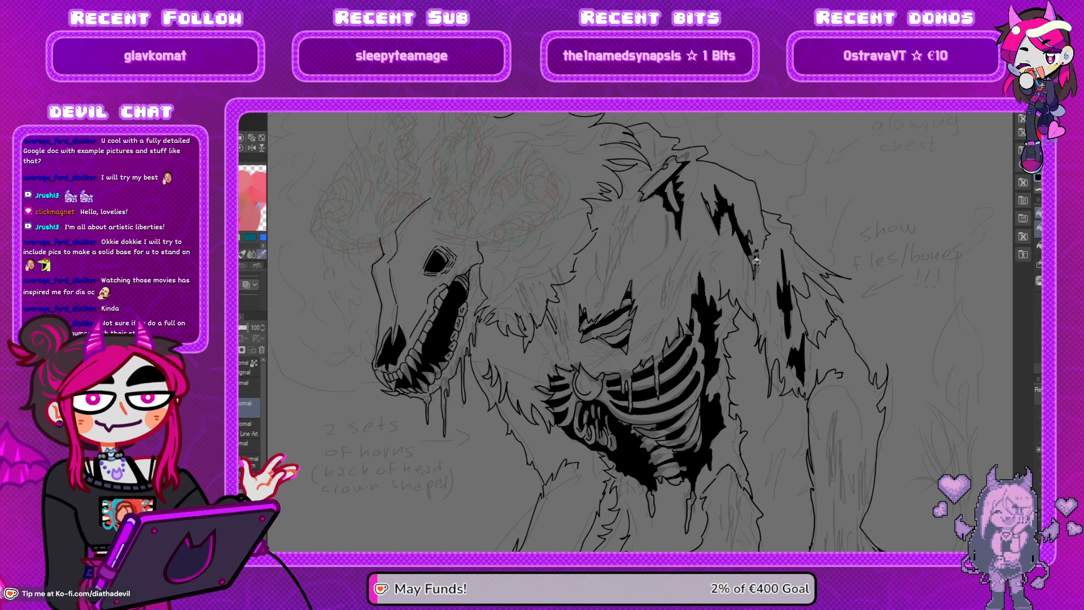
key(p)
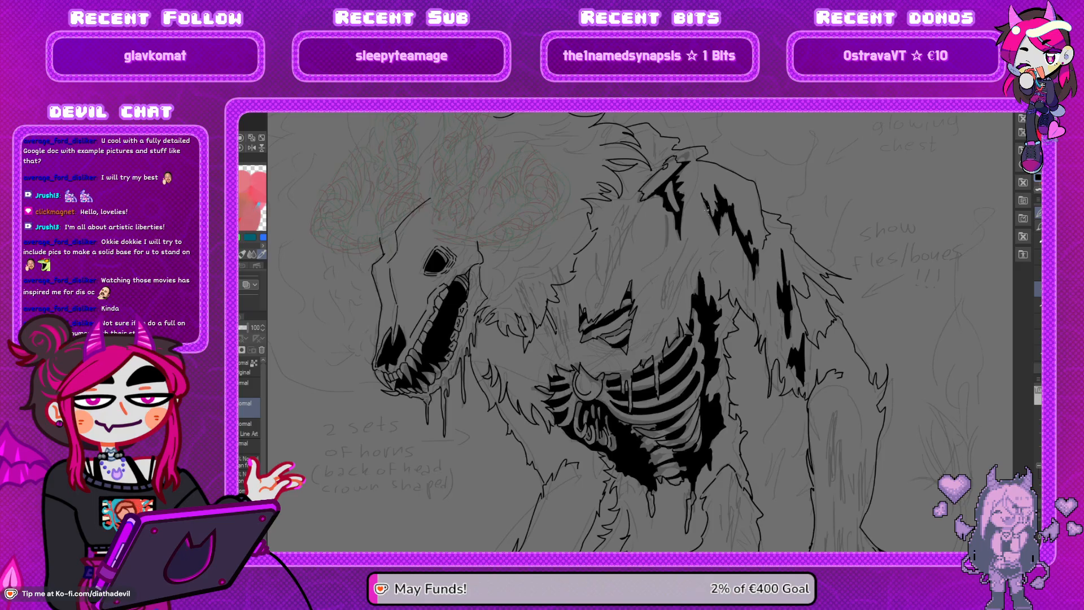
Ink a long ragged tear running from the small chest wound up toward the shoulder, undoing the misplaced stroke
mouse_move(720, 240)
mouse_down()
mouse_move(753, 268)
mouse_move(754, 247)
mouse_up()
drag(637, 268, 636, 287)
key(ctrl+z)
mouse_move(665, 215)
mouse_down()
mouse_move(649, 251)
mouse_move(663, 216)
mouse_move(645, 261)
mouse_up()
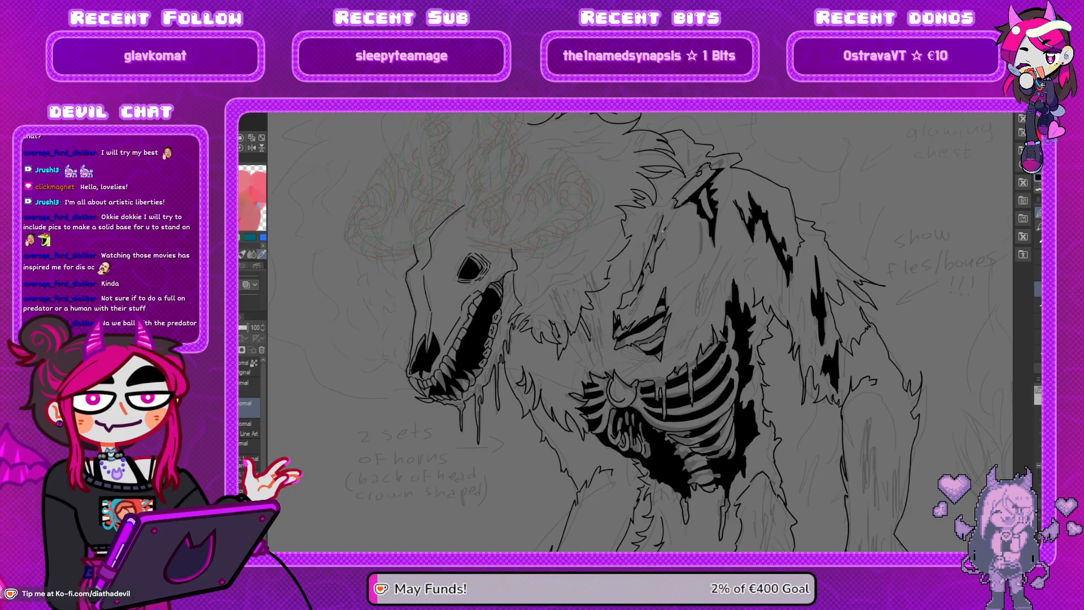
Ink the torn gash above the toes of the front foot, checking the legs and claws in the mirrored view
scroll(662, 232, down, 10)
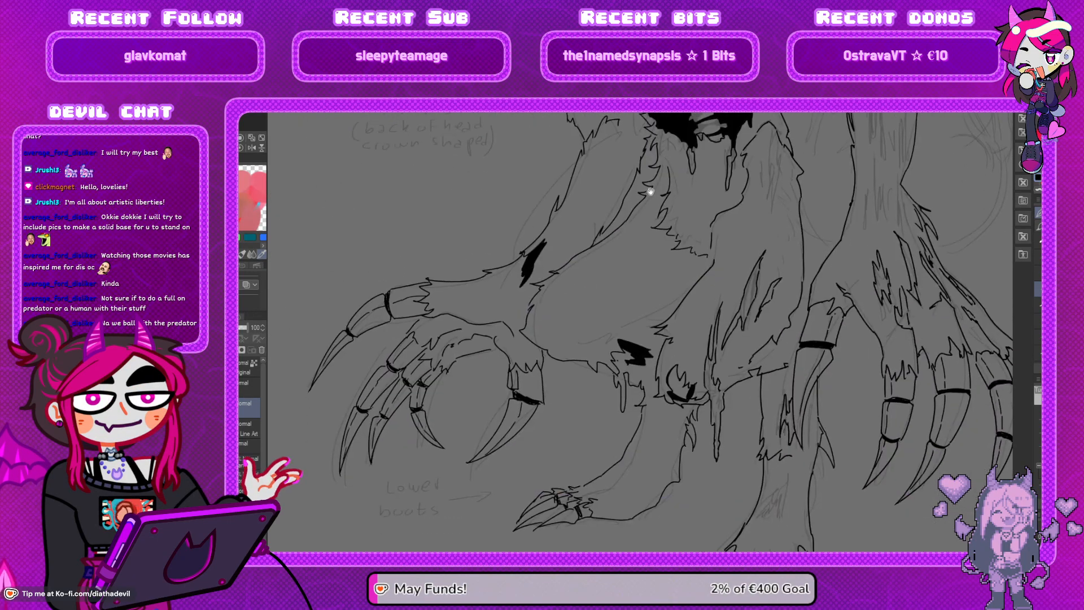
drag(651, 192, 657, 228)
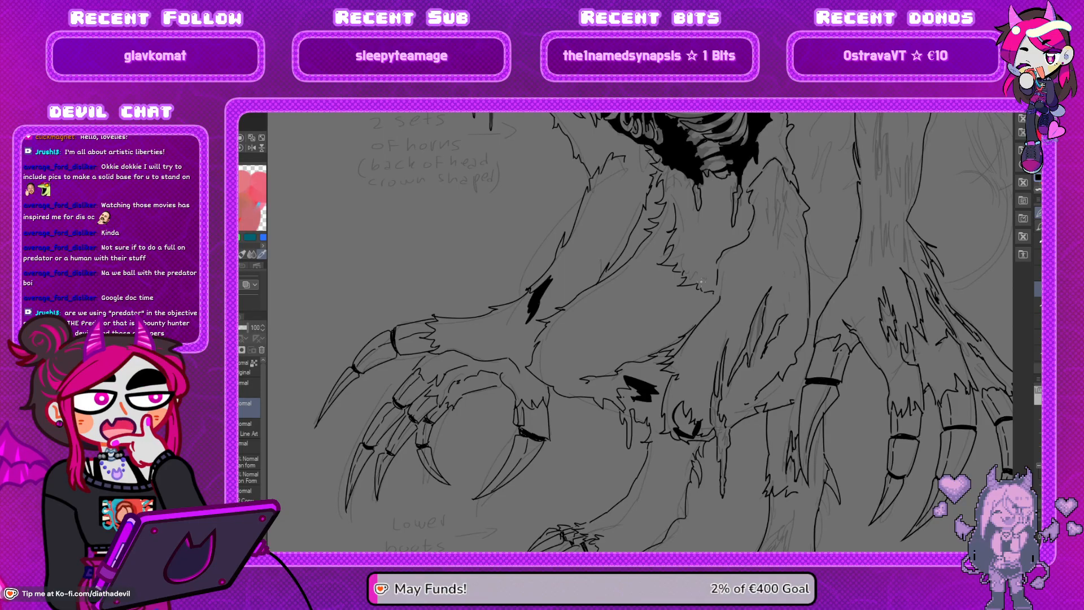
drag(709, 262, 701, 278)
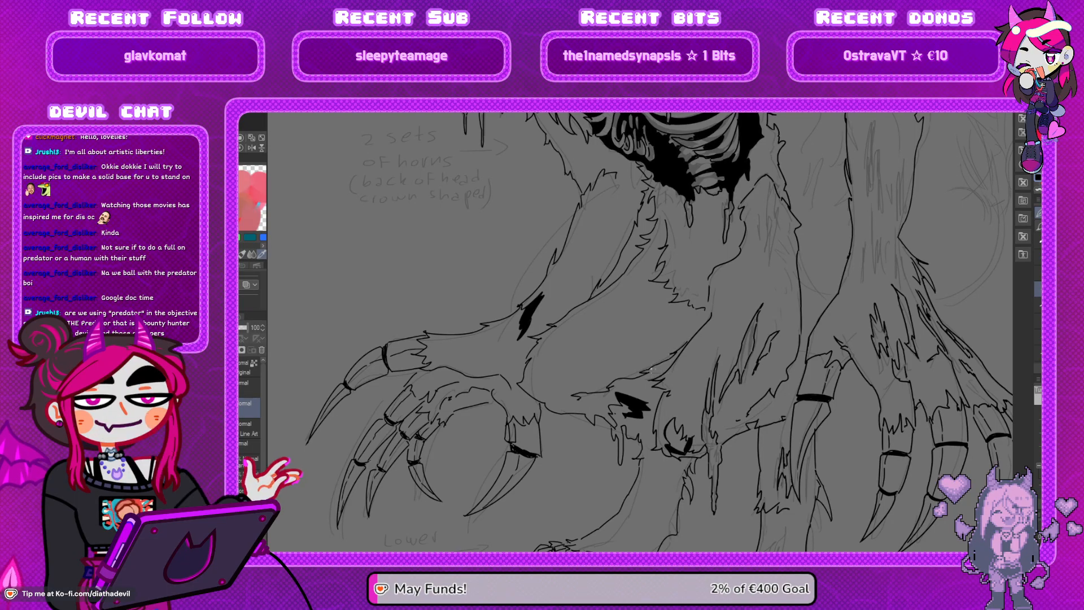
drag(802, 361, 754, 352)
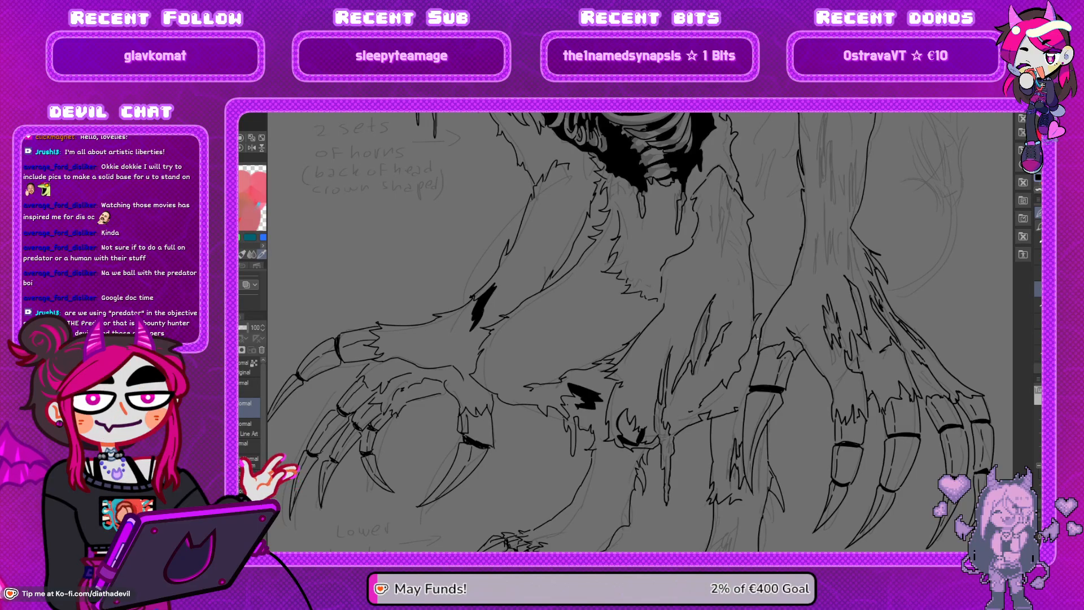
drag(759, 361, 723, 323)
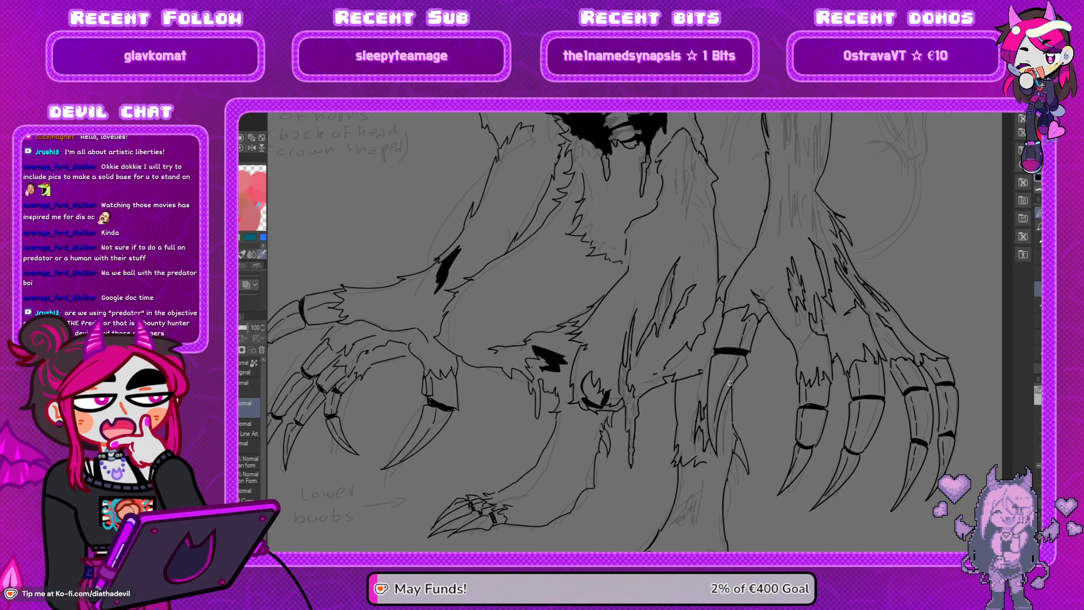
key(h)
drag(649, 457, 644, 388)
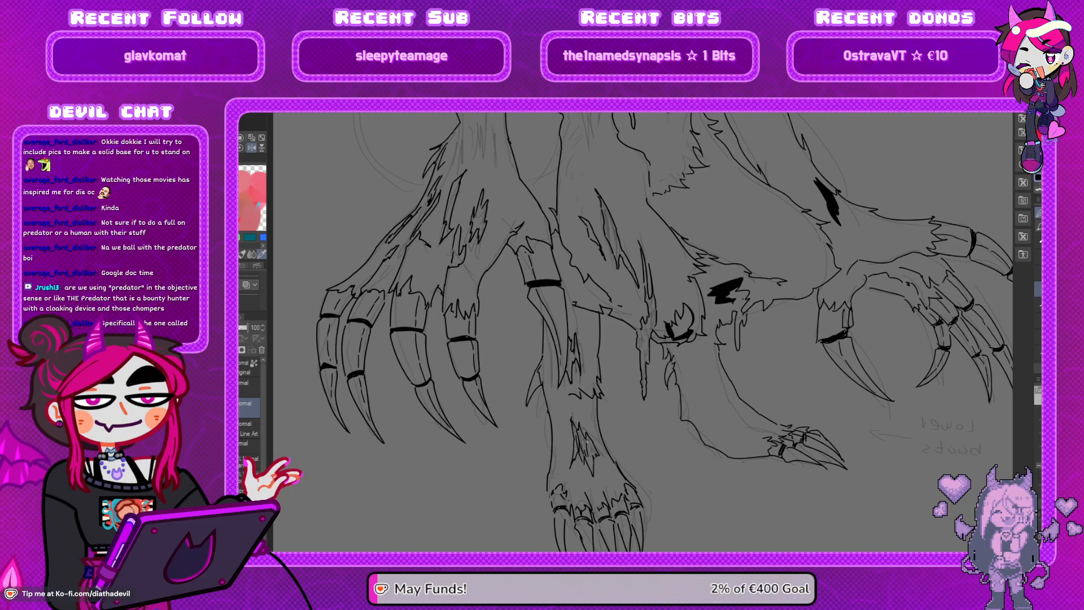
key(h)
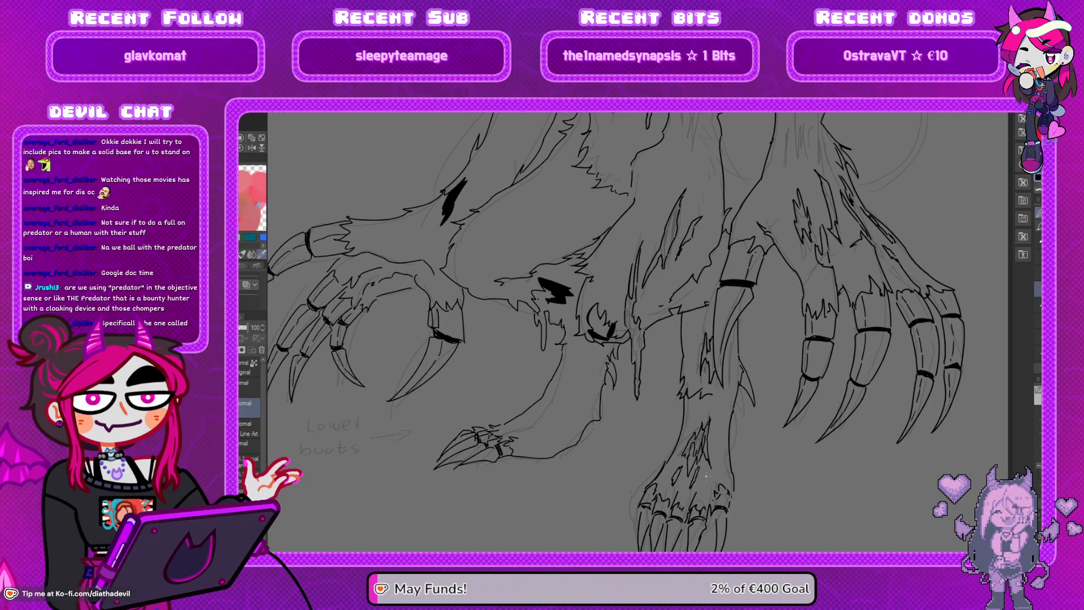
key(h)
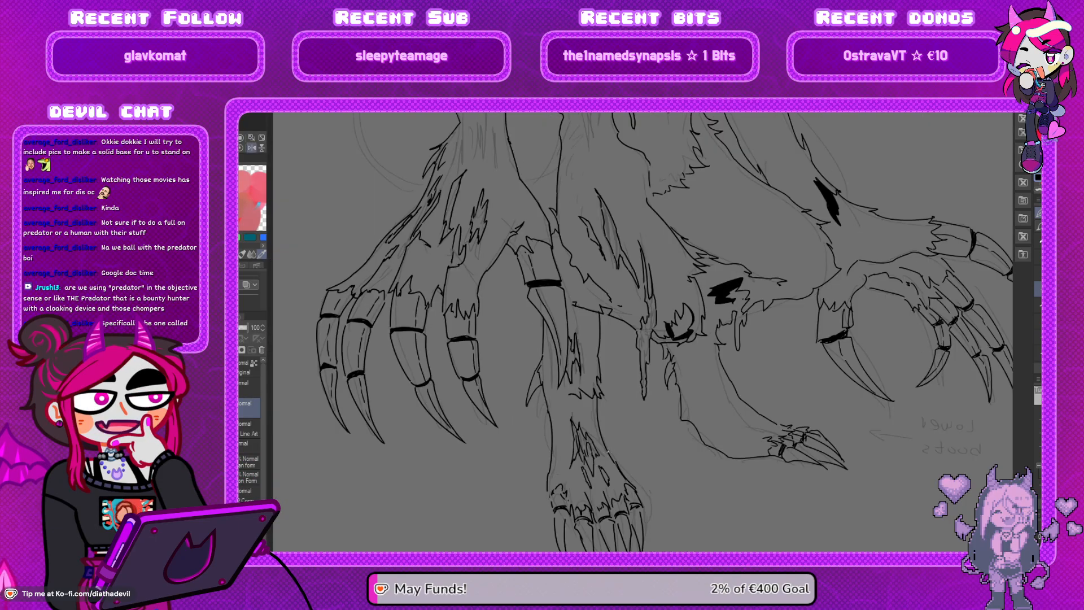
Undo the unsuitable claw stroke and redraw the claws of the front foot, comparing them in the mirrored view
drag(612, 496, 605, 460)
key(h)
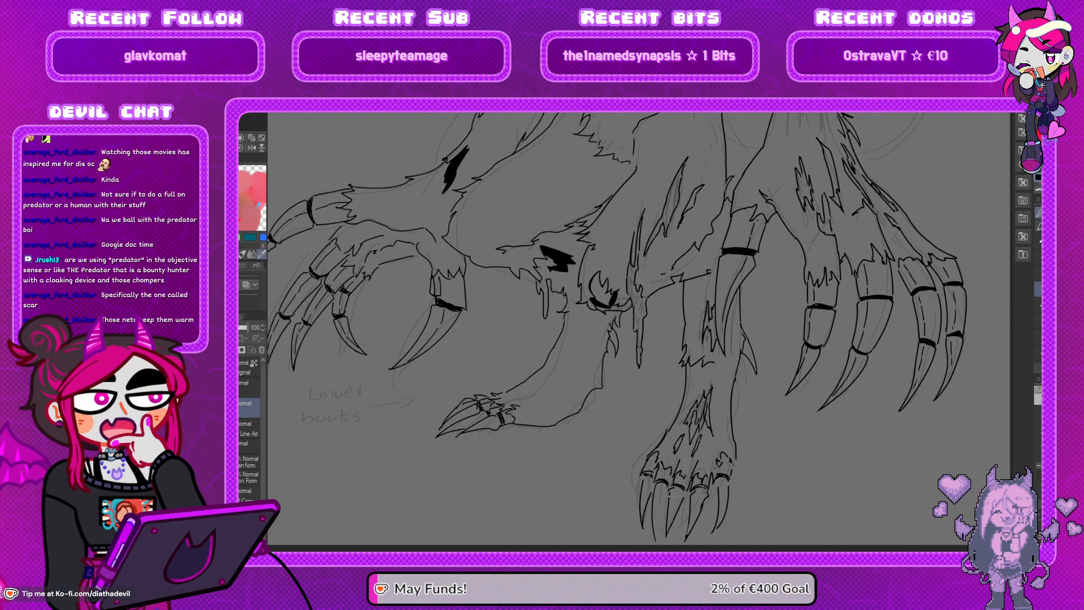
key(ctrl+z)
drag(654, 483, 660, 534)
drag(668, 493, 657, 534)
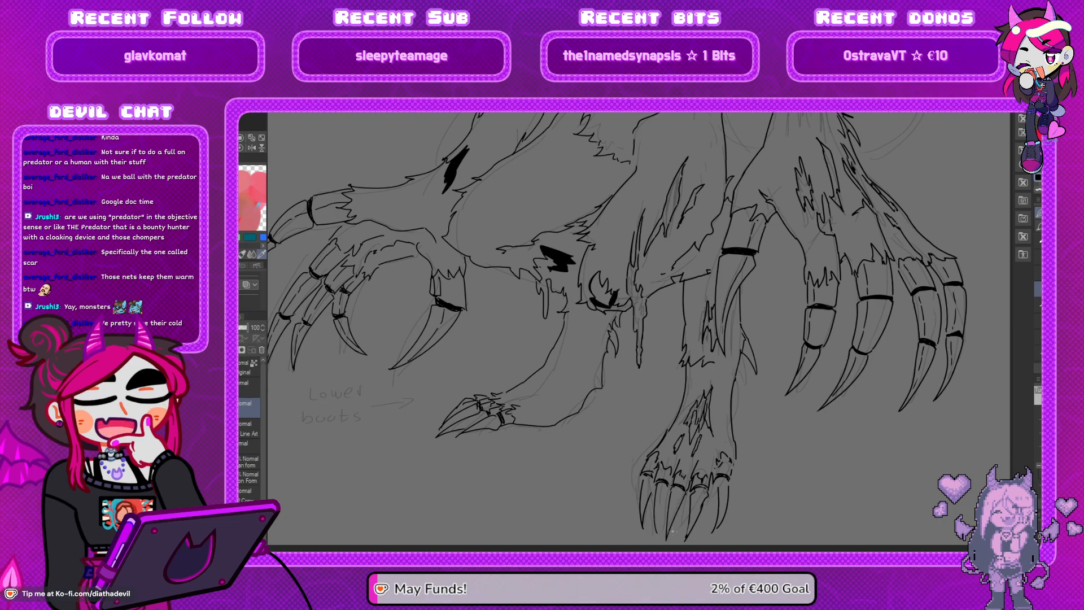
drag(685, 490, 672, 519)
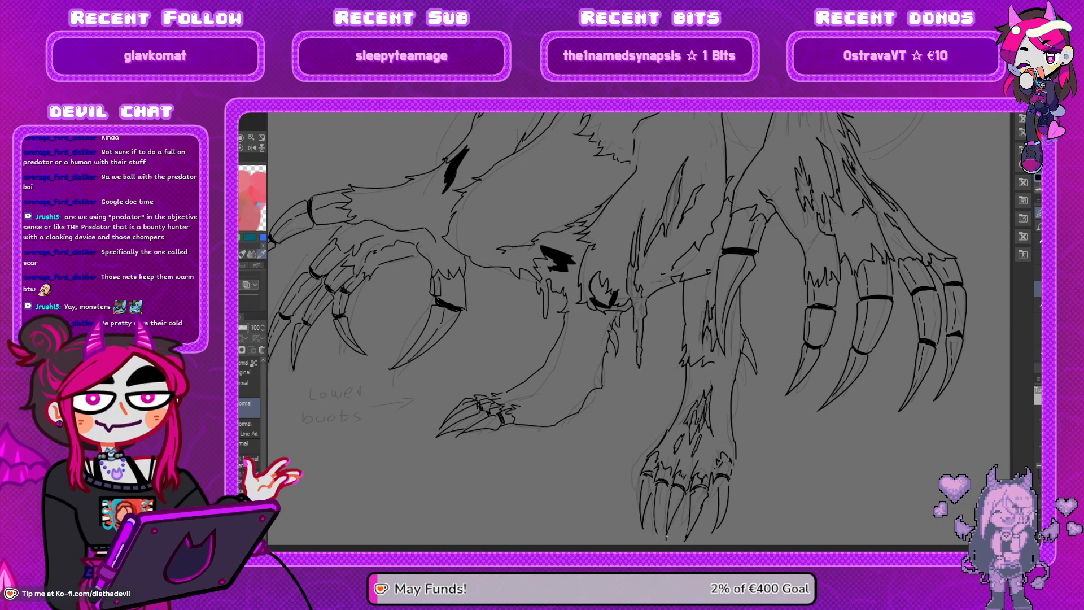
key(h)
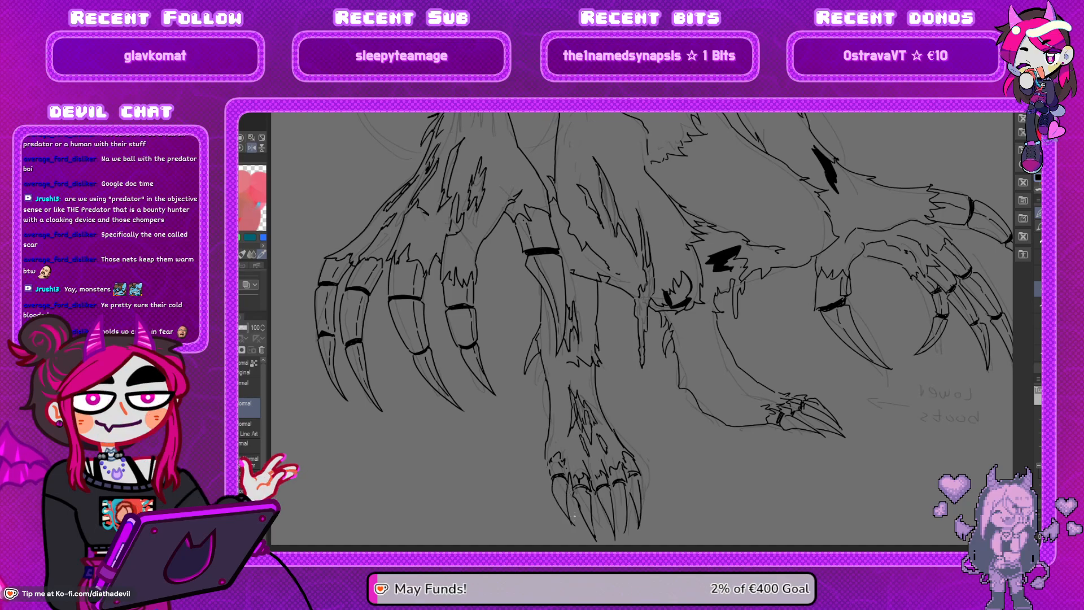
key(h)
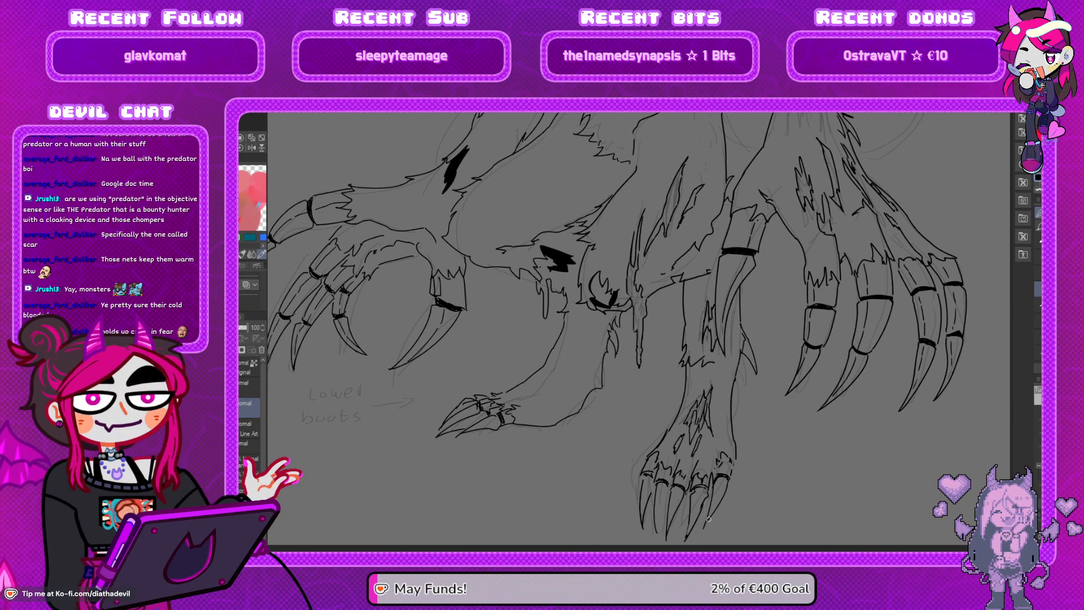
Lasso the outer toes of the front foot, nudge them slightly inward and deselect, checking the result in the mirrored view
drag(719, 460, 716, 452)
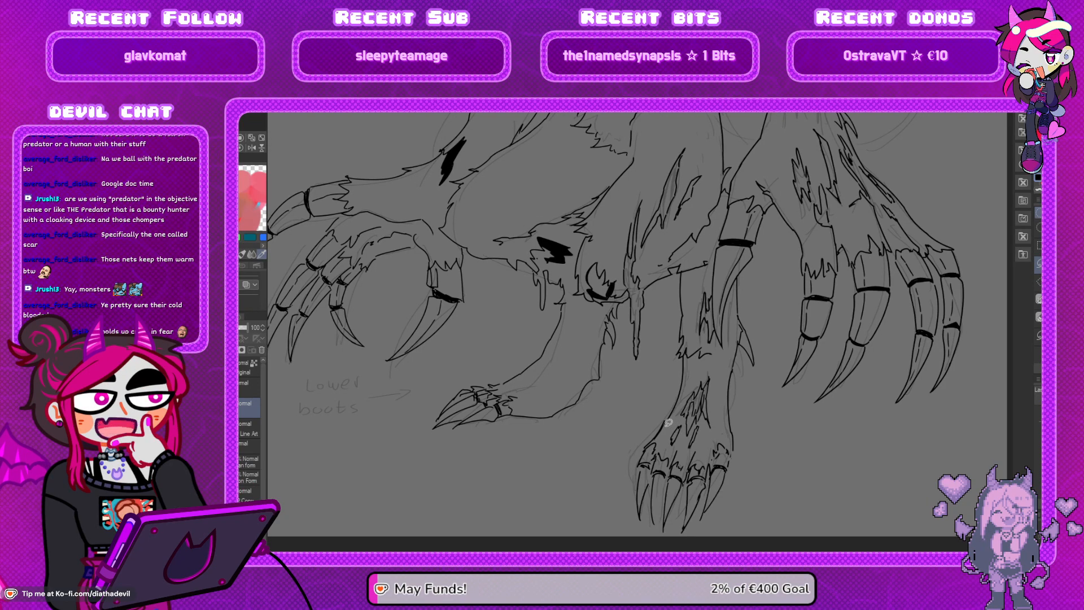
mouse_move(666, 498)
mouse_down()
mouse_move(652, 531)
mouse_move(626, 409)
mouse_move(665, 413)
mouse_up()
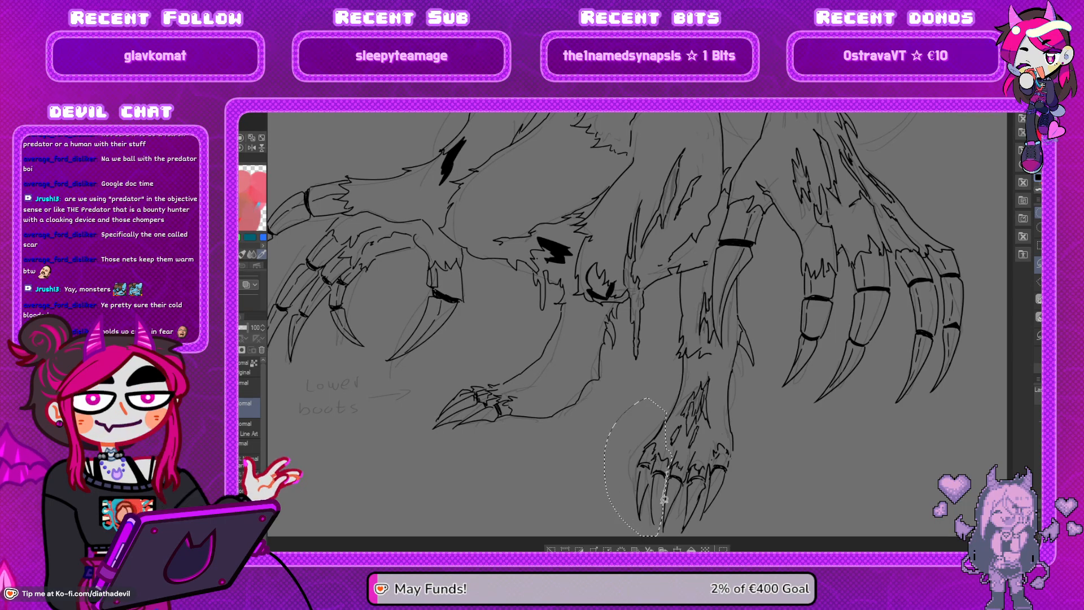
drag(649, 494, 651, 494)
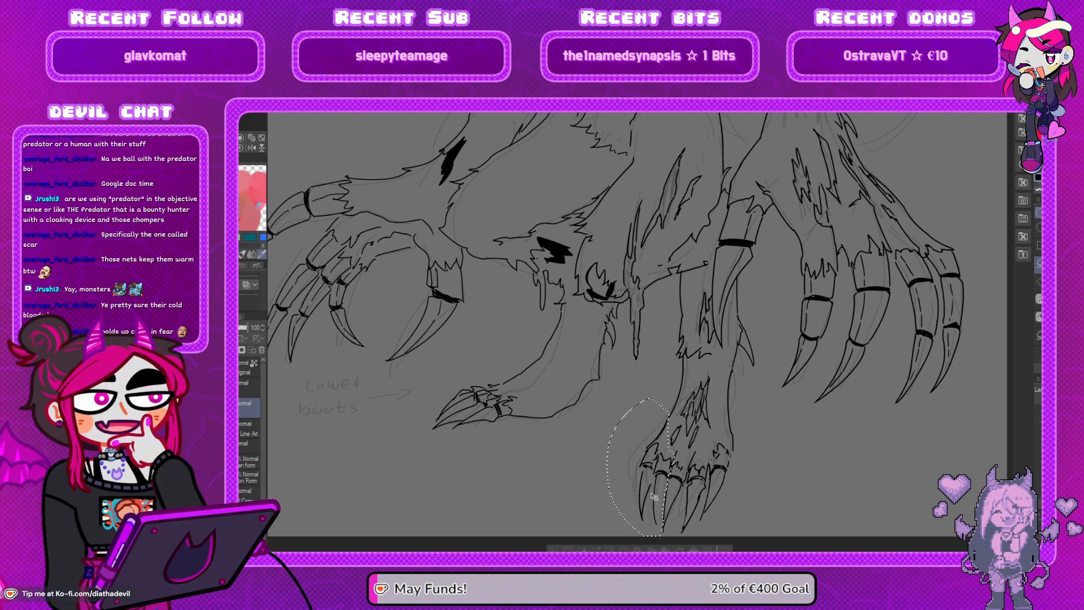
key(ctrl+d)
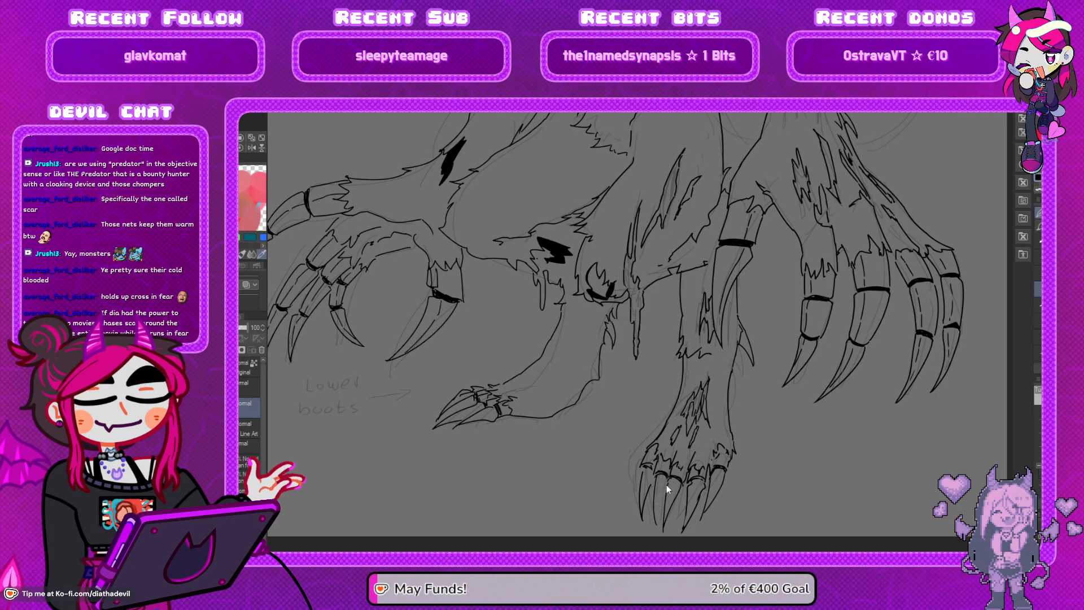
key(h)
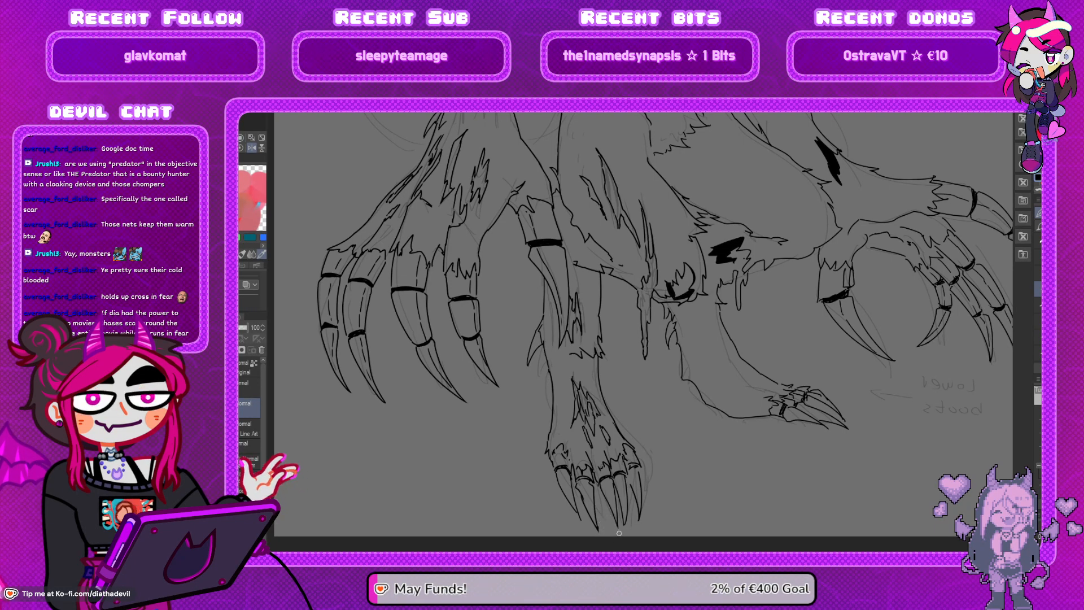
key(h)
Merge the current ink layer into the line art layer beneath it and add a new empty layer above
drag(678, 362, 700, 426)
drag(701, 324, 757, 424)
mouse_move(749, 226)
mouse_down()
mouse_move(753, 398)
mouse_move(774, 499)
mouse_up()
mouse_move(715, 311)
mouse_down()
mouse_move(820, 418)
mouse_move(720, 315)
mouse_move(732, 380)
mouse_move(774, 351)
mouse_move(774, 371)
mouse_up()
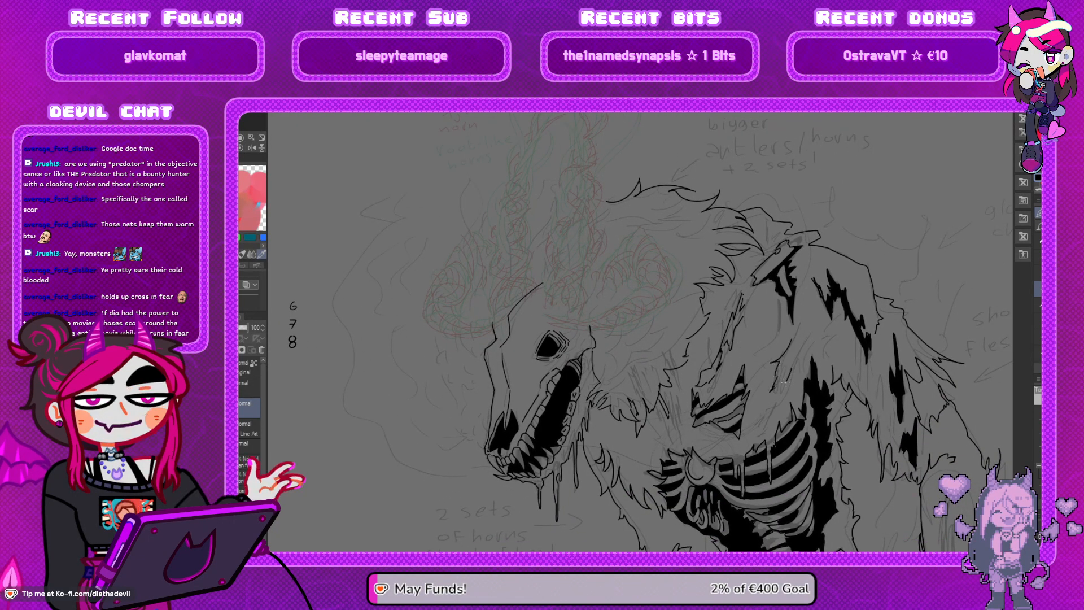
drag(778, 403, 767, 415)
mouse_move(725, 308)
mouse_down()
mouse_move(759, 409)
mouse_move(731, 383)
mouse_up()
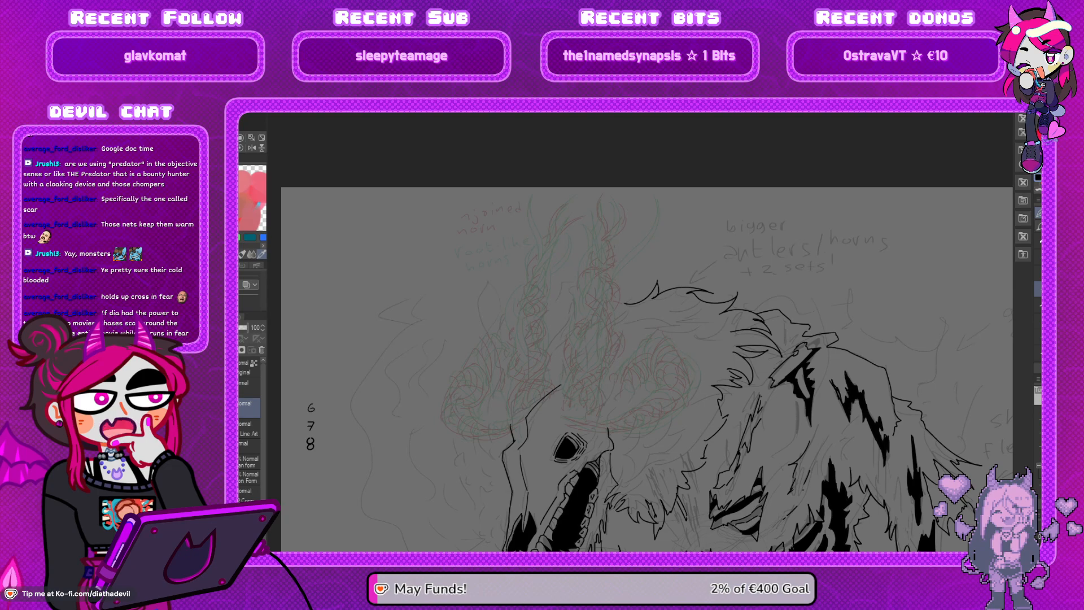
drag(540, 299, 586, 315)
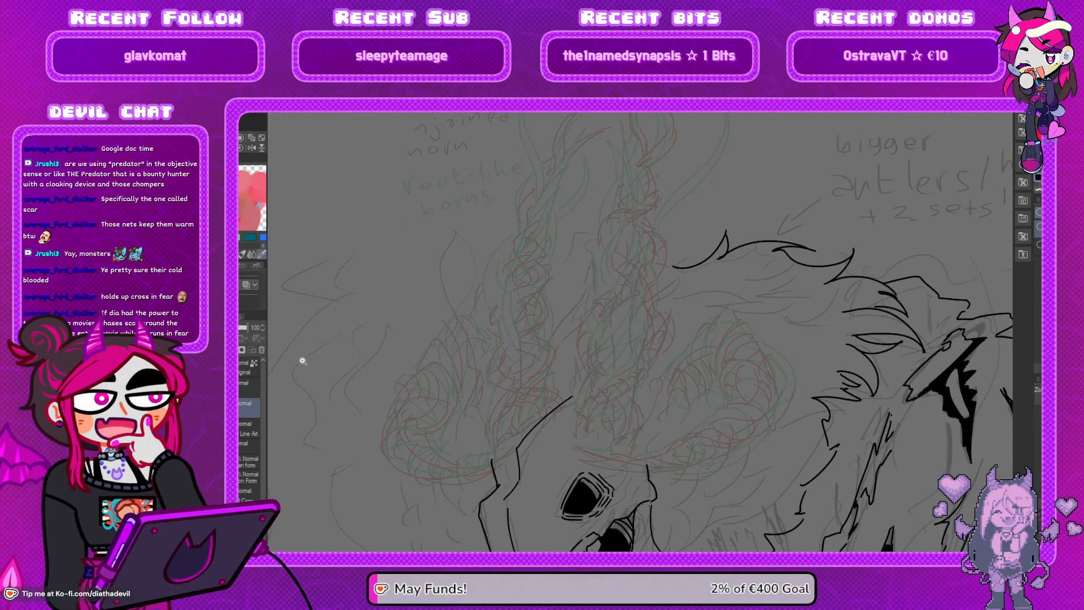
key(ctrl+e)
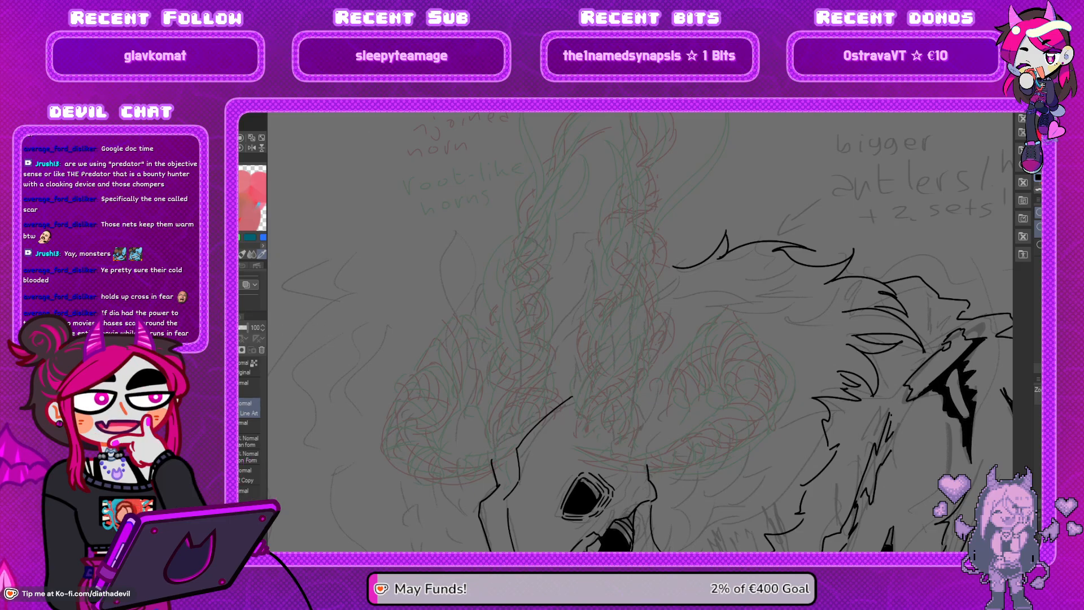
key(ctrl+shift+n)
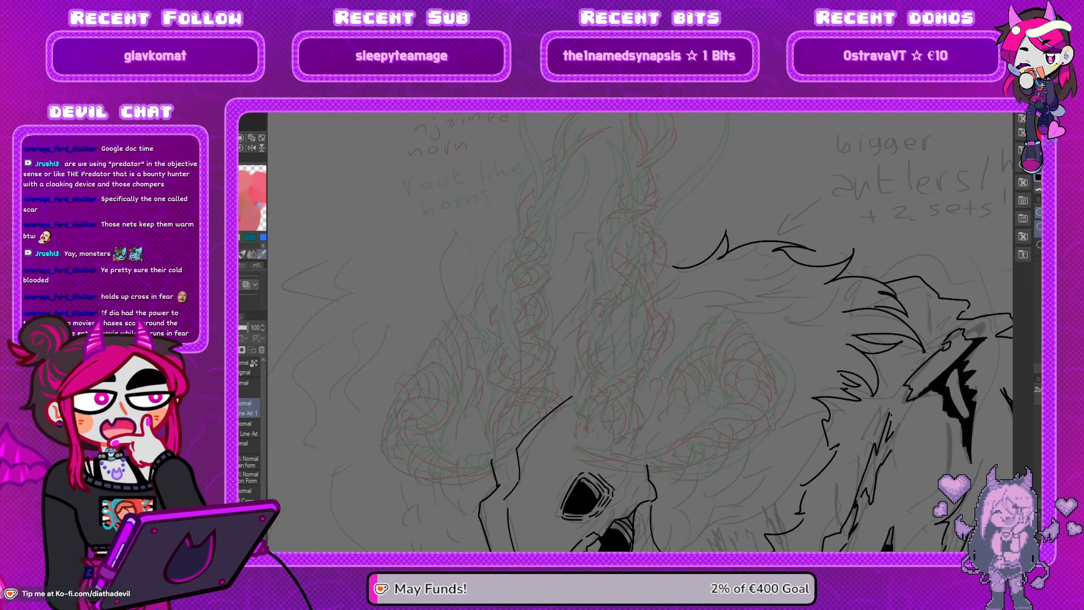
Try a first curved stroke for the base of the upright twisted horn above the eye socket
drag(641, 280, 639, 295)
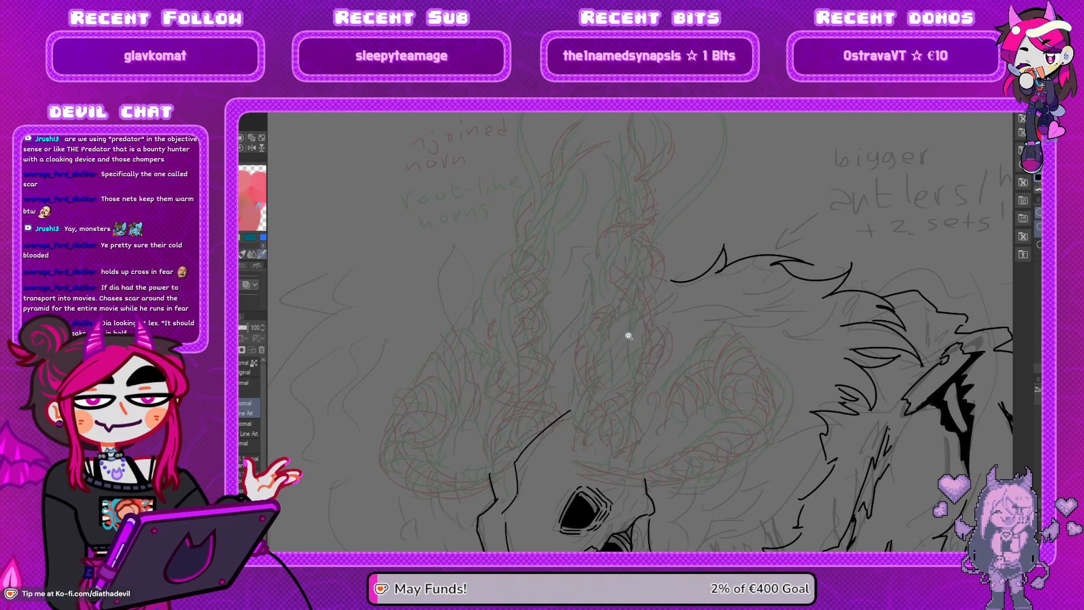
mouse_move(615, 342)
mouse_down()
mouse_move(580, 393)
mouse_move(593, 400)
mouse_move(586, 437)
mouse_up()
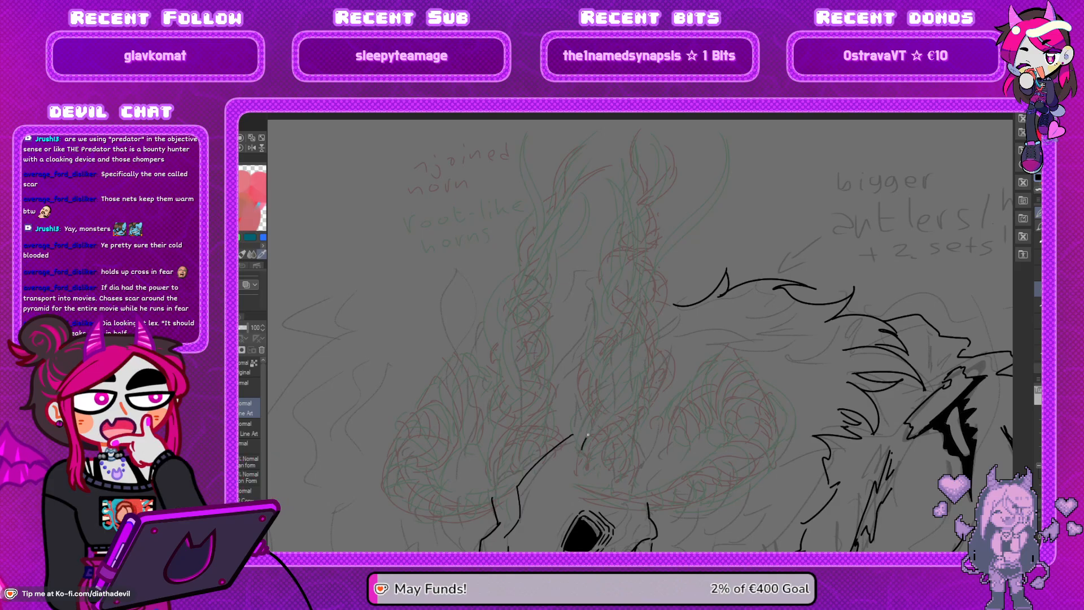
drag(591, 294, 598, 267)
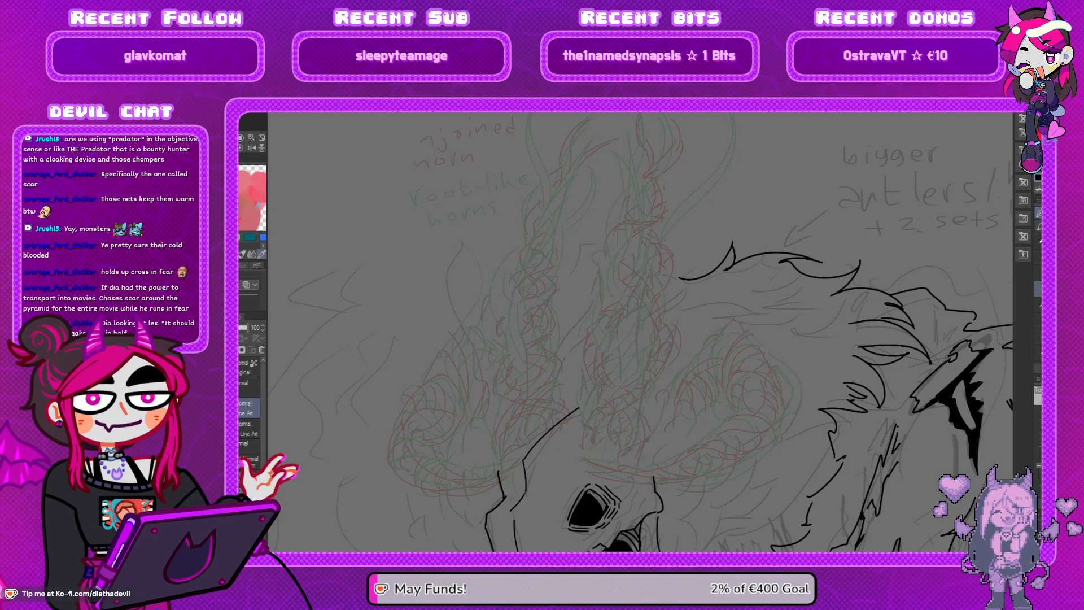
key(ctrl+z)
key(ctrl+y)
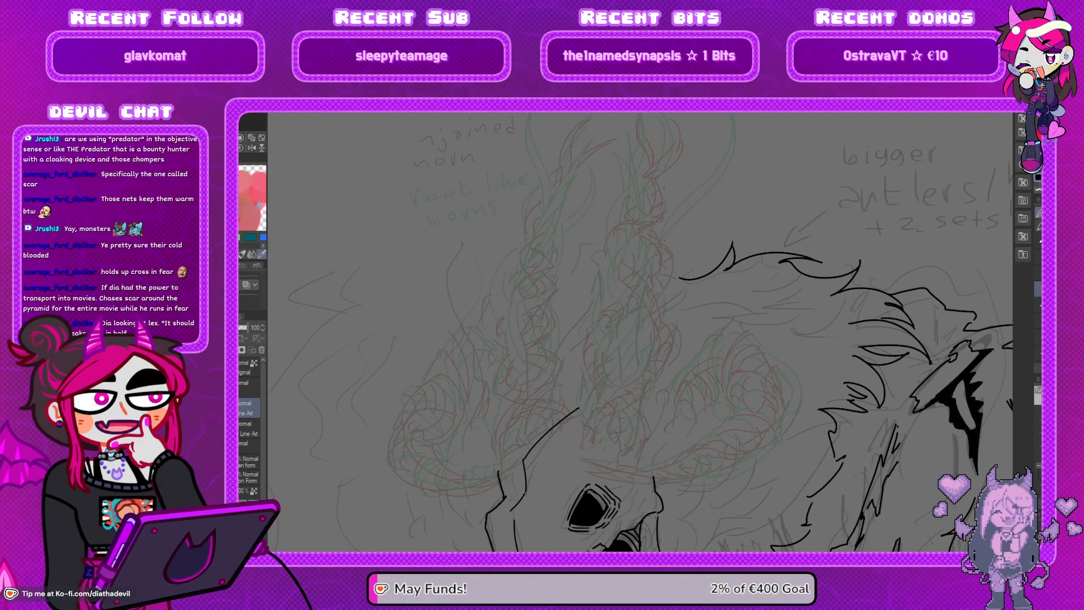
drag(510, 416, 507, 386)
drag(625, 358, 628, 372)
mouse_move(592, 317)
mouse_down()
mouse_move(597, 382)
mouse_move(584, 340)
mouse_move(602, 384)
mouse_up()
key(ctrl+z)
key(ctrl+z)
key(ctrl+z)
key(ctrl+z)
key(ctrl+z)
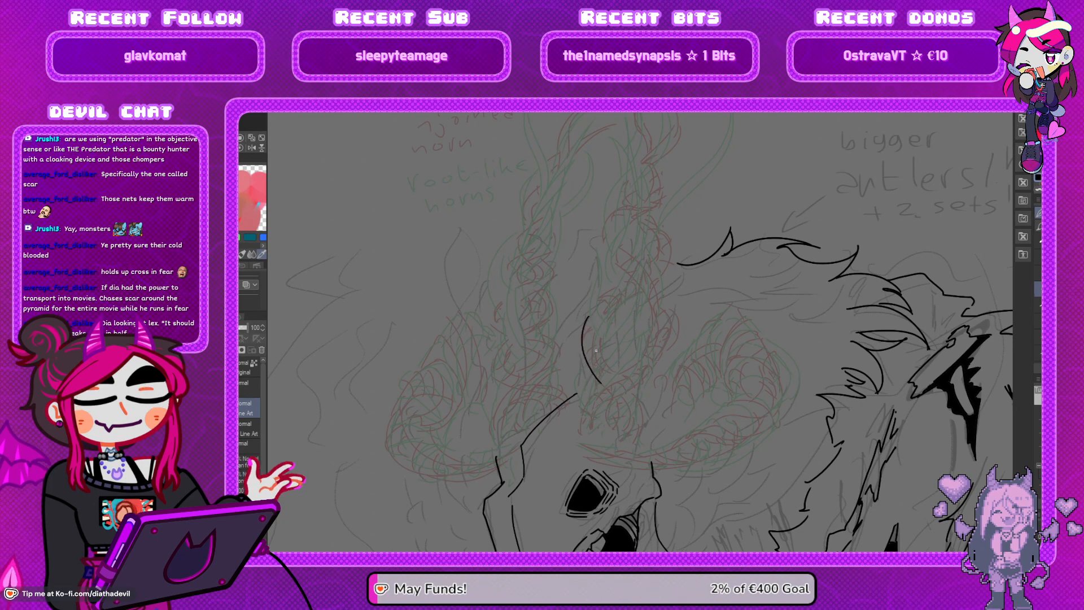
key(ctrl+z)
key(ctrl+z)
Try a pair of S-curved strokes for the lowest strand of the upright horn and undo them
drag(607, 337, 634, 435)
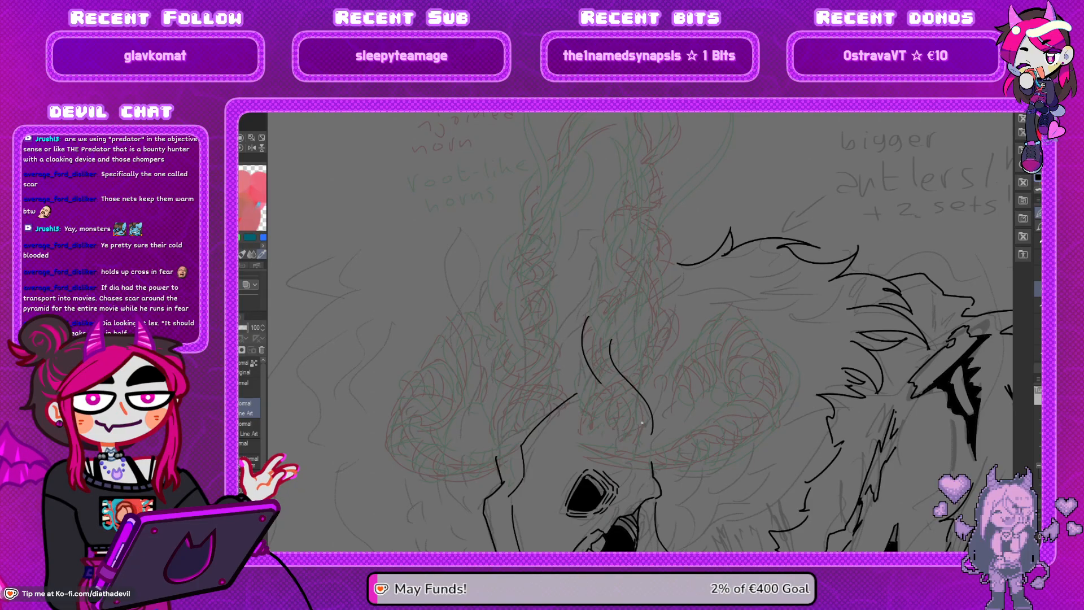
drag(617, 360, 636, 424)
key(ctrl+z)
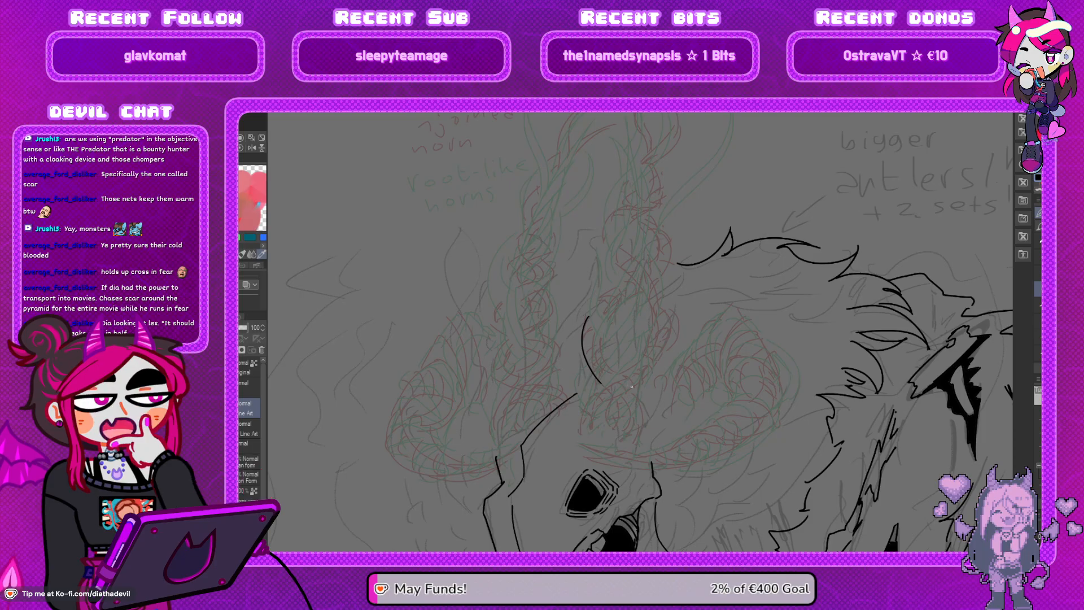
drag(643, 382, 651, 458)
key(ctrl+z)
key(ctrl+z)
drag(590, 319, 613, 399)
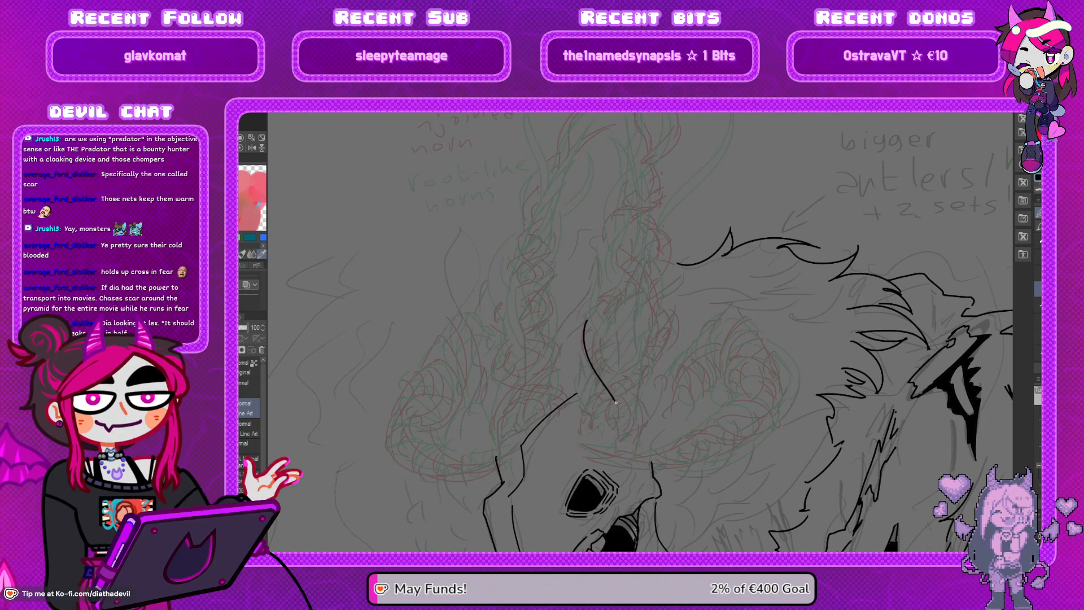
key(ctrl+z)
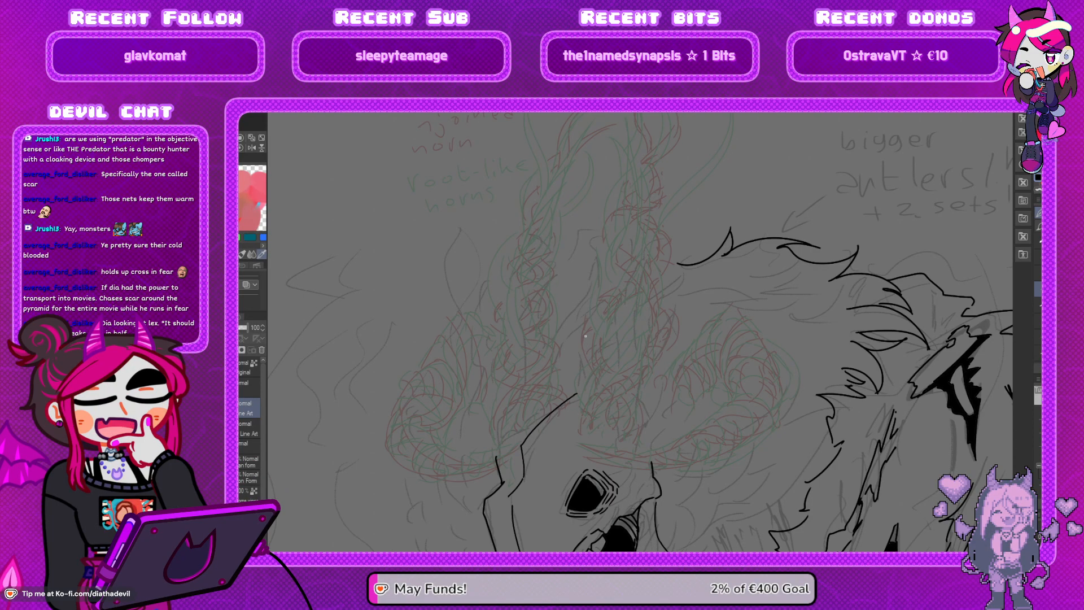
Ink the first edge of the upright horn's lowest strand as an S-curve down to the skull
drag(587, 320, 594, 386)
key(ctrl+z)
key(ctrl+z)
mouse_move(588, 319)
mouse_down()
mouse_move(613, 420)
mouse_move(603, 386)
mouse_up()
key(ctrl+z)
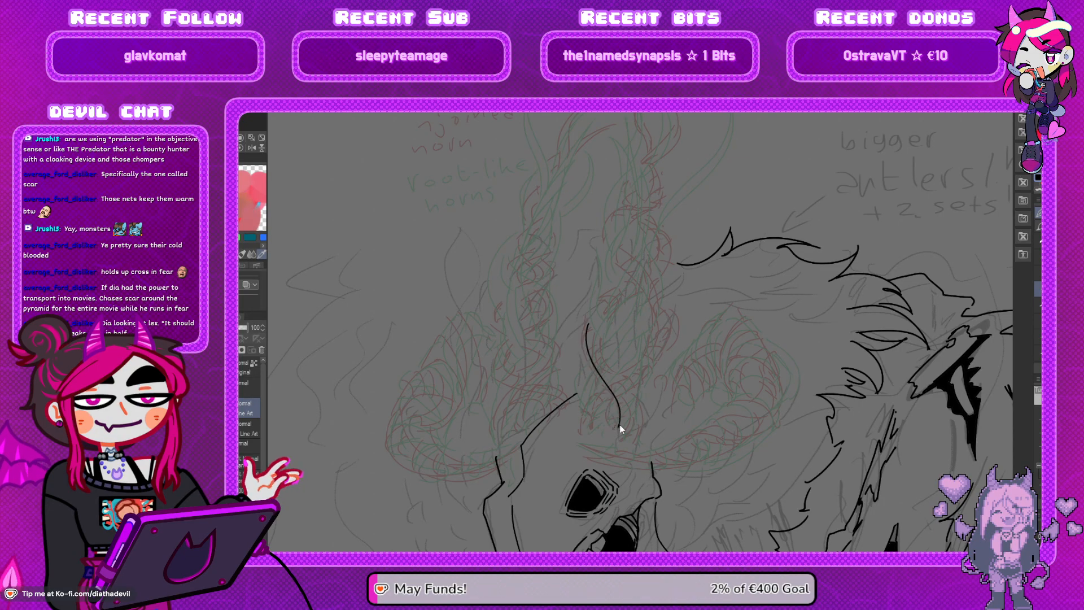
Try an inner contour and a parallel outer edge for the upright horn's lowest strand
mouse_move(622, 435)
mouse_down()
mouse_move(613, 383)
mouse_move(623, 395)
mouse_move(601, 362)
mouse_up()
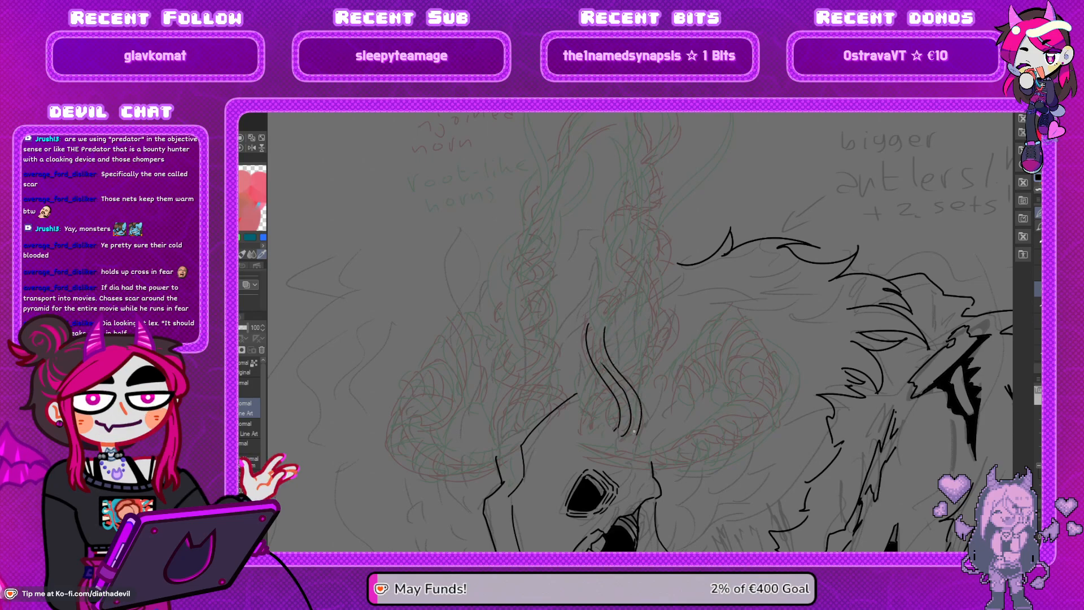
key(ctrl+z)
mouse_move(601, 331)
mouse_down()
mouse_move(613, 374)
mouse_move(639, 395)
mouse_move(643, 433)
mouse_move(611, 351)
mouse_move(640, 446)
mouse_up()
key(ctrl+z)
key(ctrl+z)
key(ctrl+z)
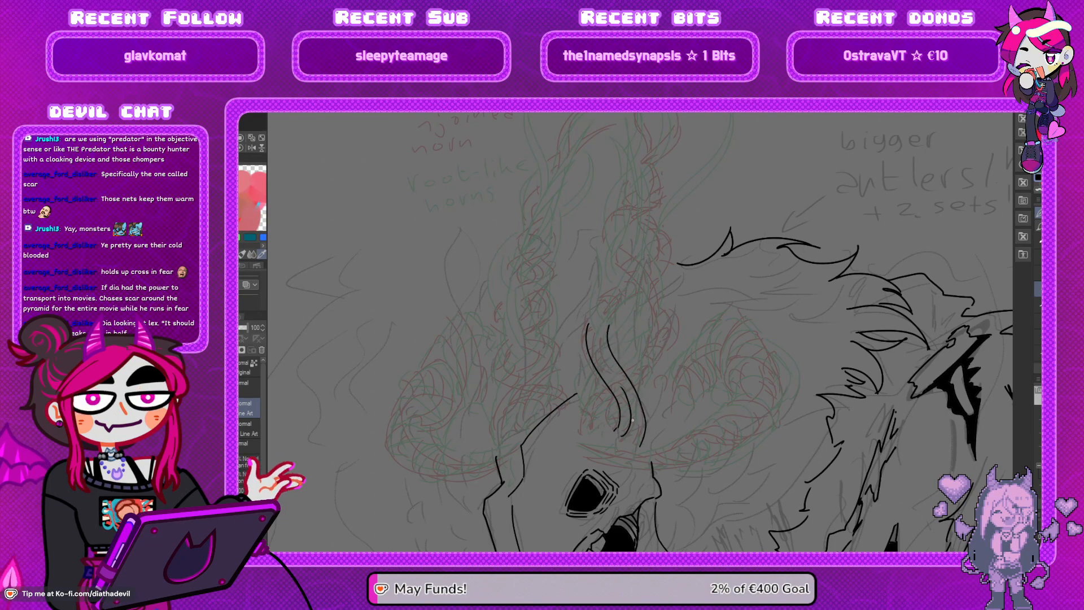
key(ctrl+z)
drag(606, 332, 639, 429)
key(ctrl+z)
drag(603, 327, 639, 441)
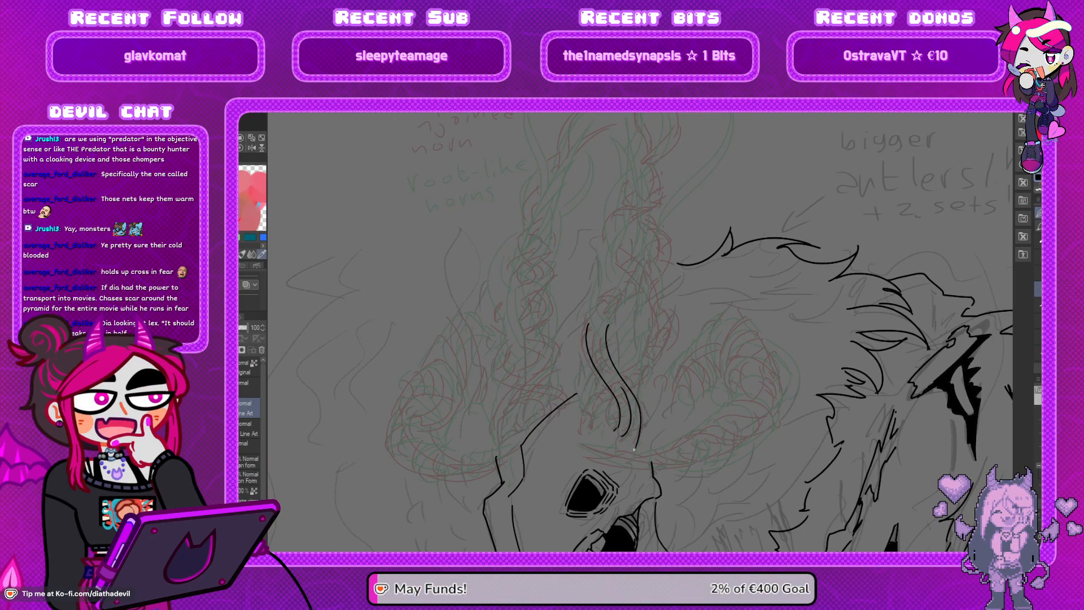
key(ctrl+z)
Redraw the outer edge of the lowest horn strand, roughly parallel to its first edge and reaching the skull
mouse_move(607, 328)
mouse_down()
mouse_move(638, 425)
mouse_move(630, 387)
mouse_move(628, 437)
mouse_up()
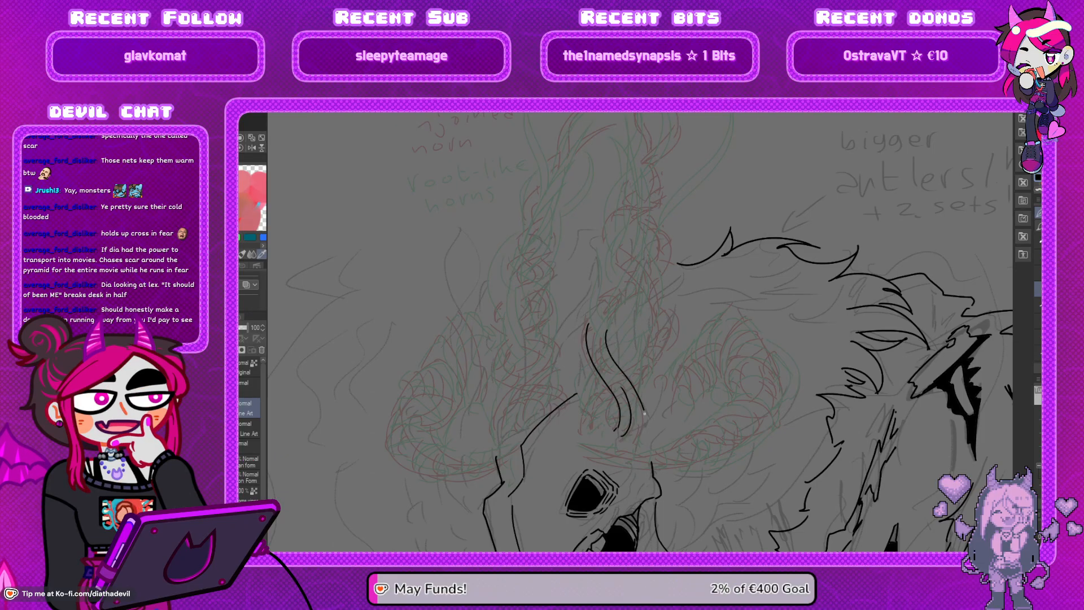
drag(642, 407, 645, 441)
key(ctrl+z)
drag(610, 333, 640, 437)
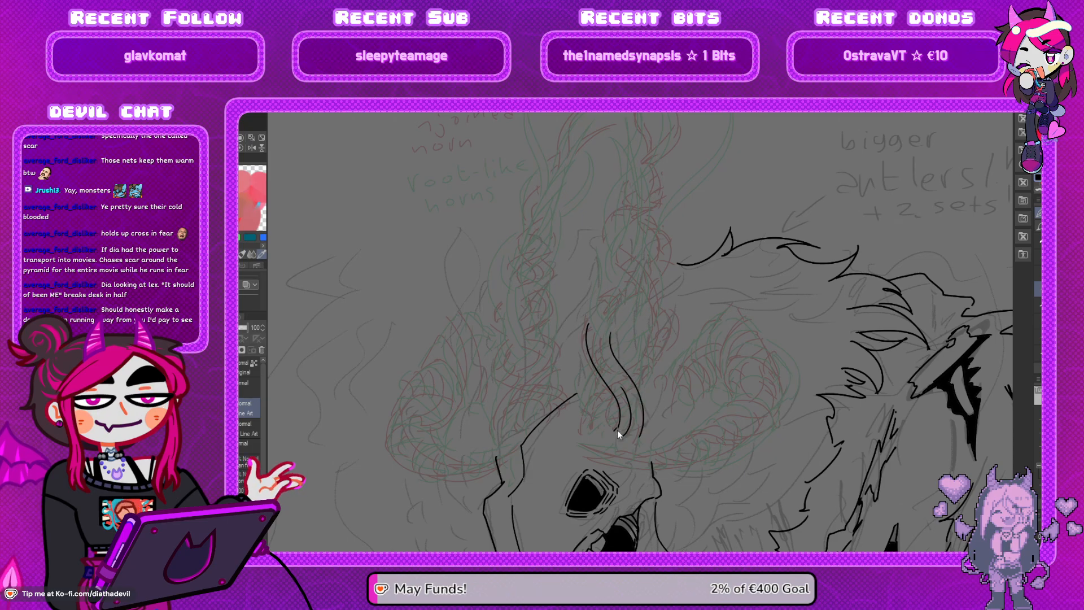
Try short ridge marks across the strand's base, and undo them together with the inner contour line
drag(619, 427, 628, 429)
mouse_move(619, 419)
mouse_down()
mouse_move(630, 420)
mouse_move(626, 399)
mouse_up()
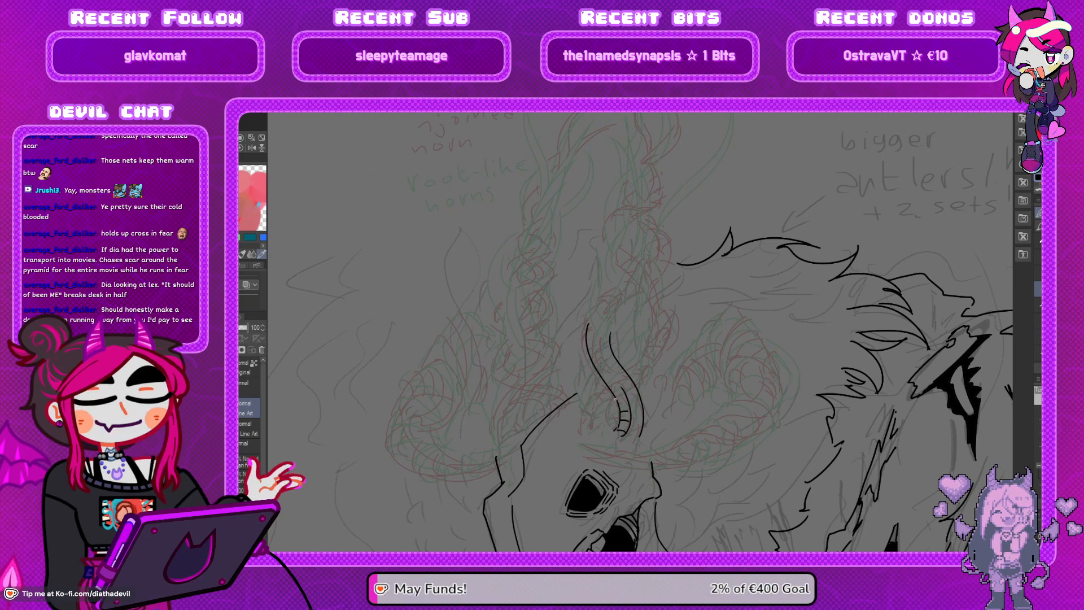
key(ctrl+z)
key(ctrl+z)
key(ctrl+z)
key(ctrl+z)
key(ctrl+z)
key(ctrl+y)
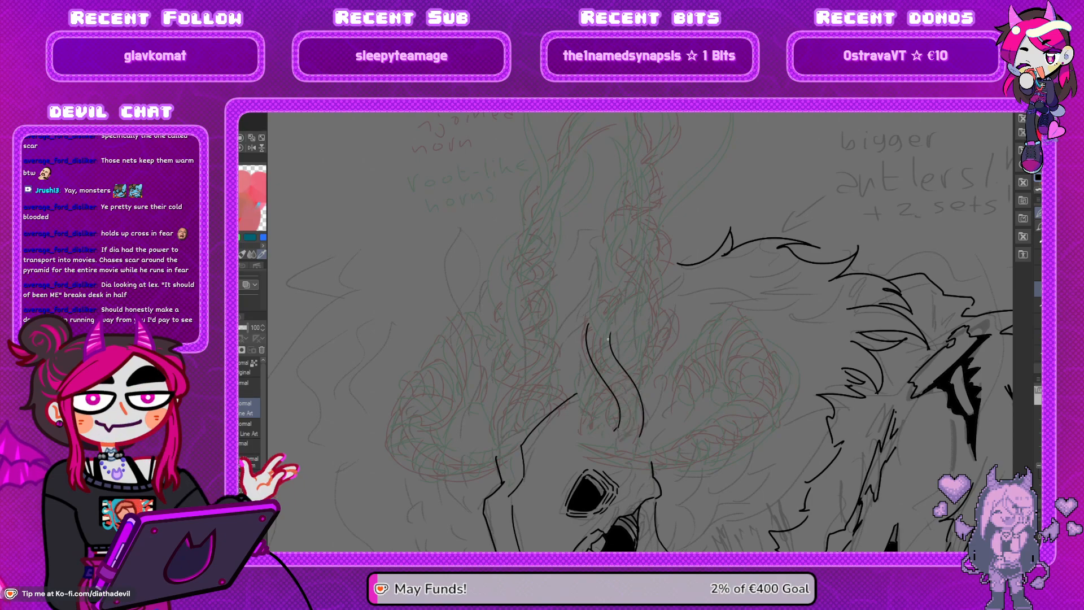
Extend both edges of the horn strand upward, curving them over toward the next crossing
drag(610, 337, 630, 303)
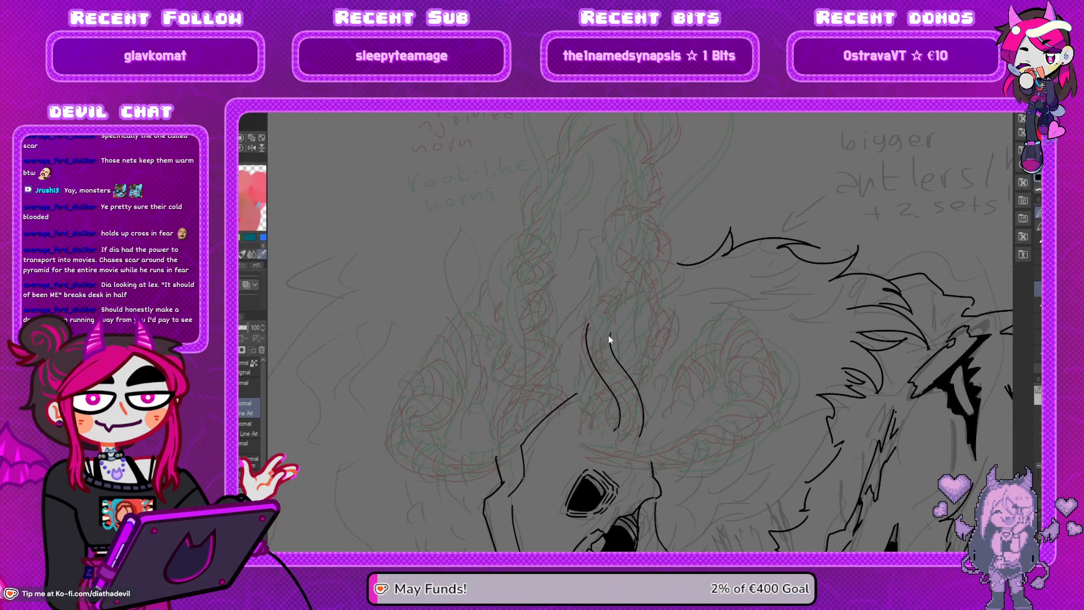
key(ctrl+z)
drag(610, 338, 637, 301)
key(ctrl+z)
drag(587, 330, 618, 291)
drag(610, 337, 640, 298)
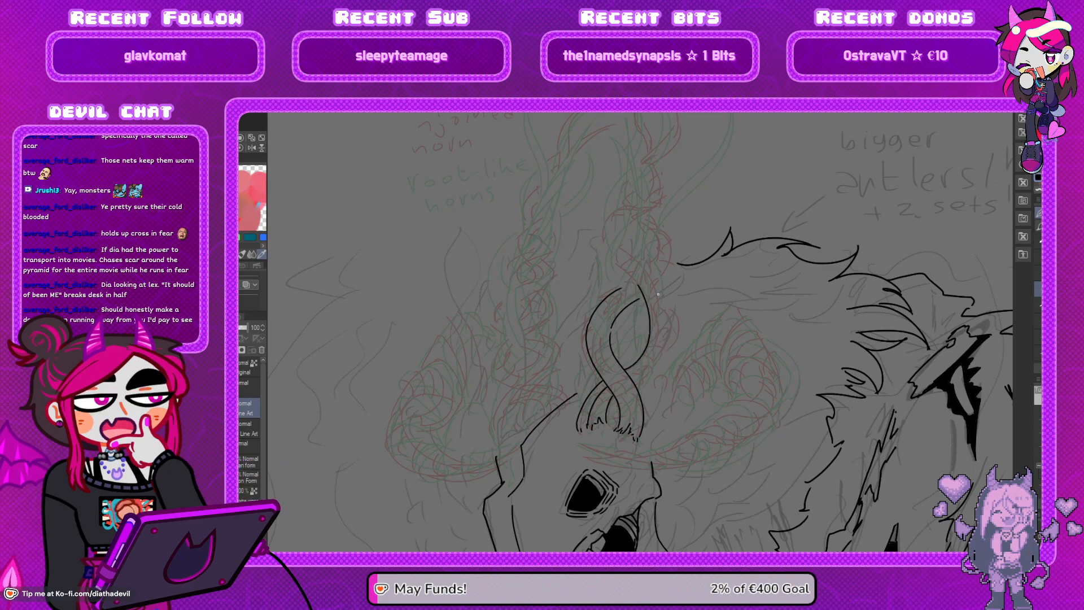
Ink the outer edge of the second strand so it closes the lowest loop of the twist
key(ctrl+z)
mouse_move(655, 293)
mouse_down()
mouse_move(659, 366)
mouse_move(641, 379)
mouse_move(668, 333)
mouse_move(641, 378)
mouse_up()
key(ctrl+z)
key(ctrl+z)
key(ctrl+z)
drag(657, 289, 643, 385)
key(ctrl+z)
mouse_move(656, 291)
mouse_down()
mouse_move(639, 378)
mouse_move(666, 306)
mouse_move(646, 378)
mouse_up()
key(ctrl+z)
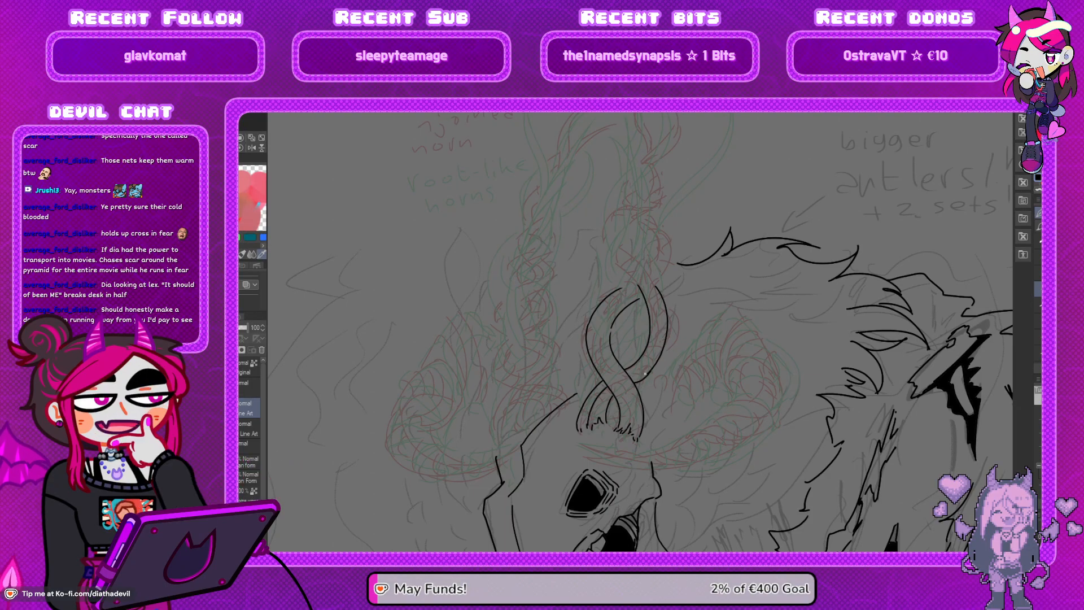
Finish the second strand's edge at the crossing and add curved contour lines inside the strands of the lowest loop
drag(635, 383, 648, 372)
drag(635, 375, 657, 308)
key(ctrl+z)
drag(632, 374, 645, 296)
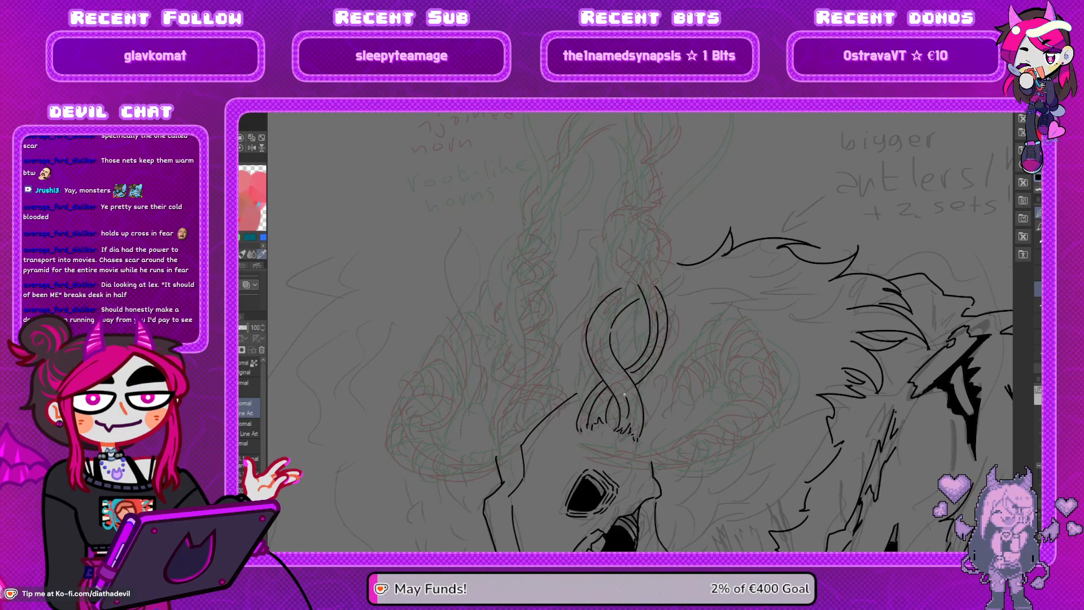
drag(605, 356, 631, 296)
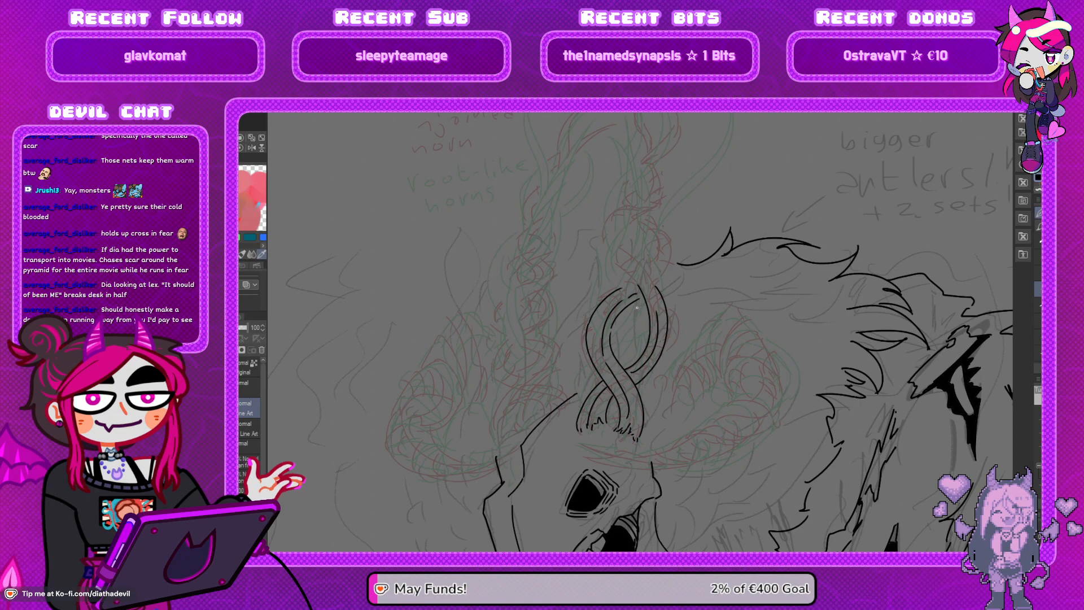
Ink the S-curved outer edge of the strand rising from the lowest loop into the next twist
drag(640, 289, 650, 323)
key(ctrl+z)
key(ctrl+z)
drag(645, 306, 617, 283)
key(ctrl+z)
mouse_move(623, 246)
mouse_down()
mouse_move(612, 267)
mouse_move(643, 318)
mouse_move(616, 279)
mouse_move(647, 320)
mouse_up()
key(ctrl+z)
drag(631, 246, 650, 319)
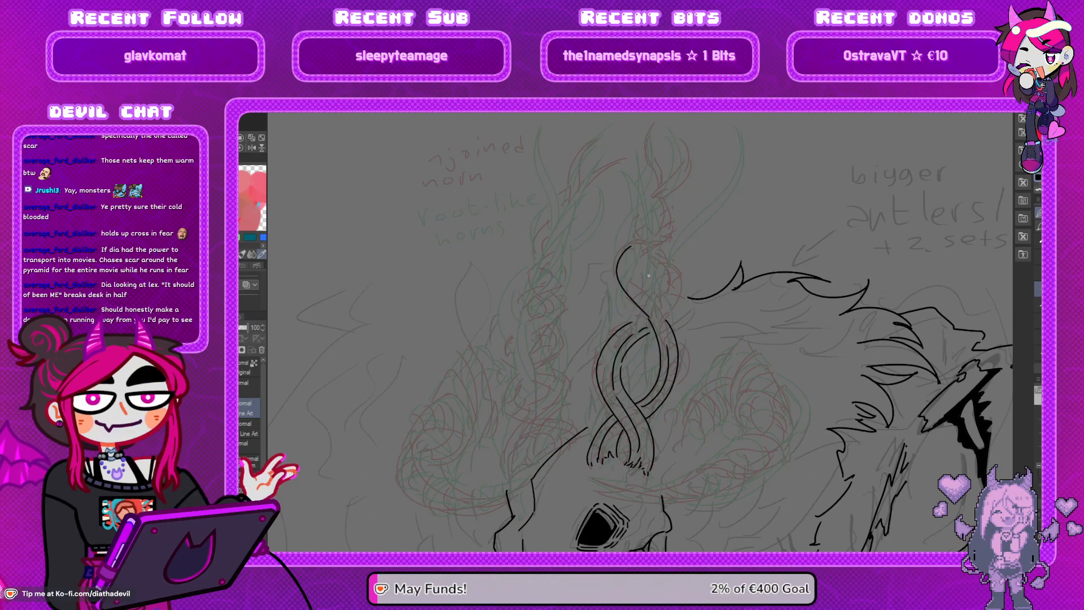
Ink the parallel second edge of the rising horn strand in the mirrored view, redoing it until it fits
key(h)
key(ctrl+z)
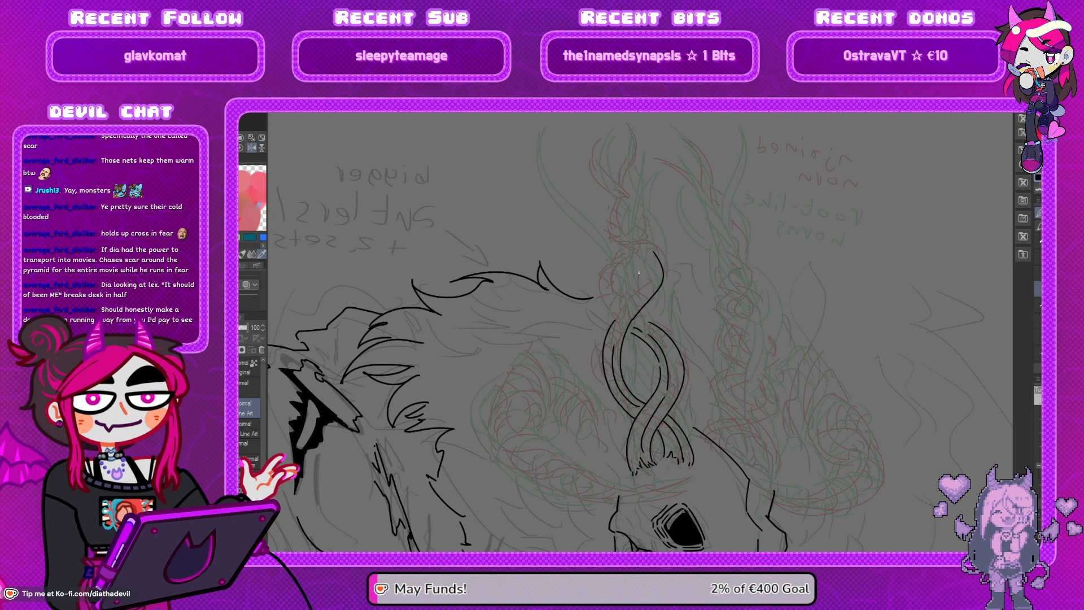
drag(615, 321, 646, 271)
key(ctrl+z)
drag(614, 322, 649, 276)
key(ctrl+z)
drag(614, 322, 648, 269)
mouse_move(612, 308)
mouse_down()
mouse_move(611, 260)
mouse_move(647, 270)
mouse_move(639, 261)
mouse_move(662, 284)
mouse_move(611, 306)
mouse_move(613, 315)
mouse_up()
key(ctrl+z)
key(e)
key(p)
key(ctrl+z)
key(ctrl+z)
Ink the outer curve of the rear strand around the second loop and return to the unmirrored view
drag(601, 275, 613, 316)
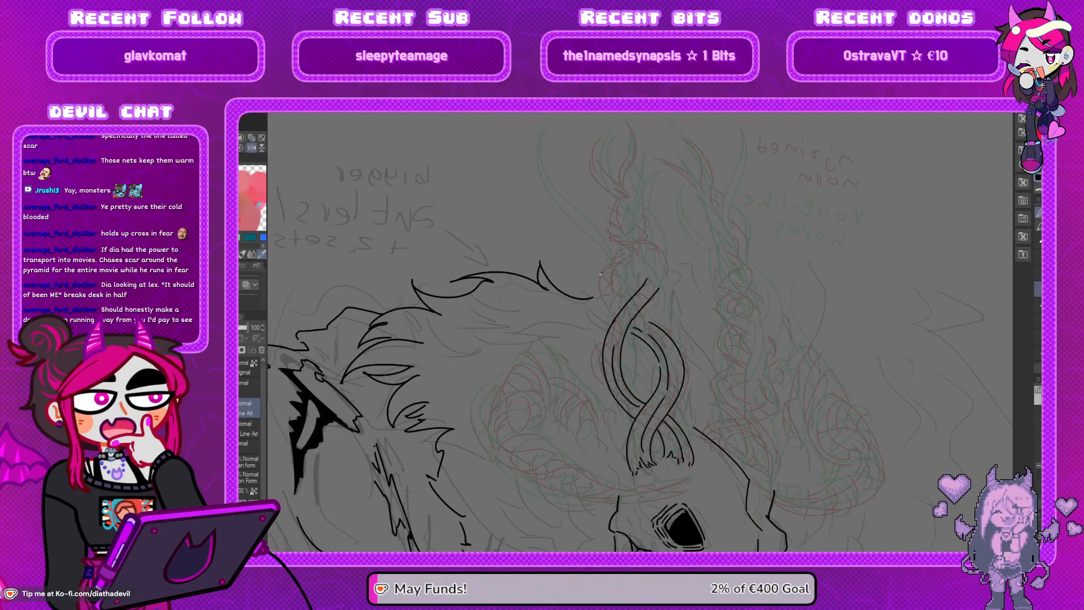
key(ctrl+z)
mouse_move(601, 273)
mouse_down()
mouse_move(609, 314)
mouse_move(598, 290)
mouse_up()
key(ctrl+z)
key(ctrl+z)
key(ctrl+z)
key(ctrl+z)
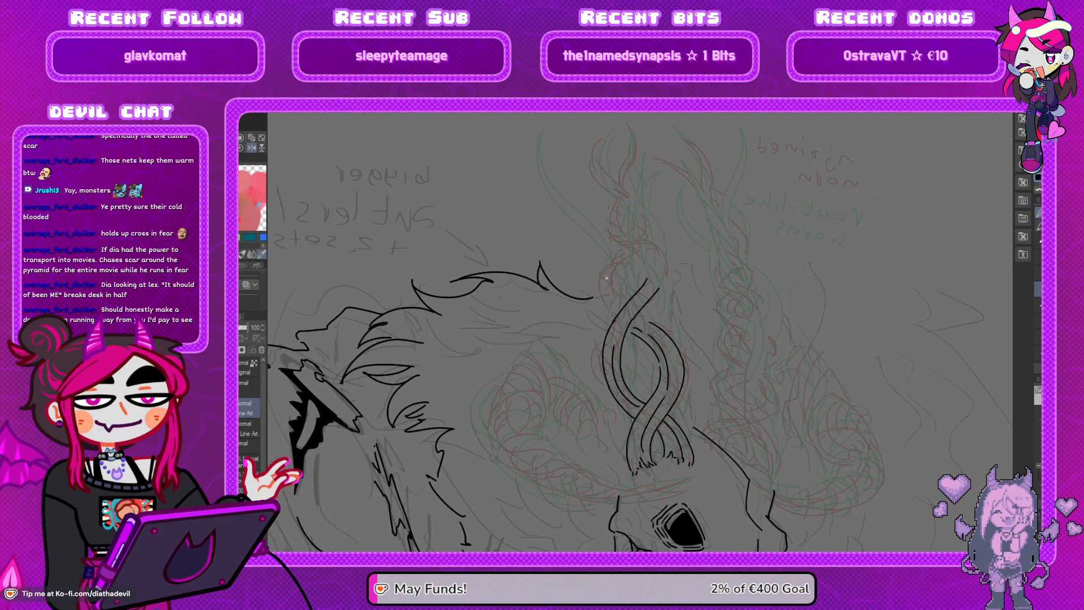
key(ctrl+z)
drag(600, 272, 611, 316)
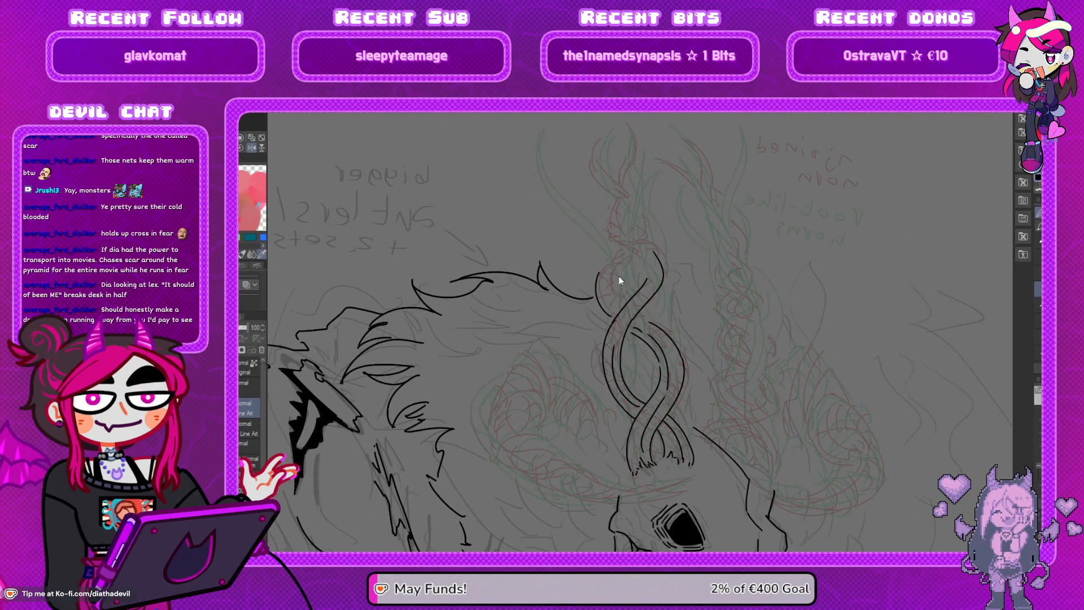
key(h)
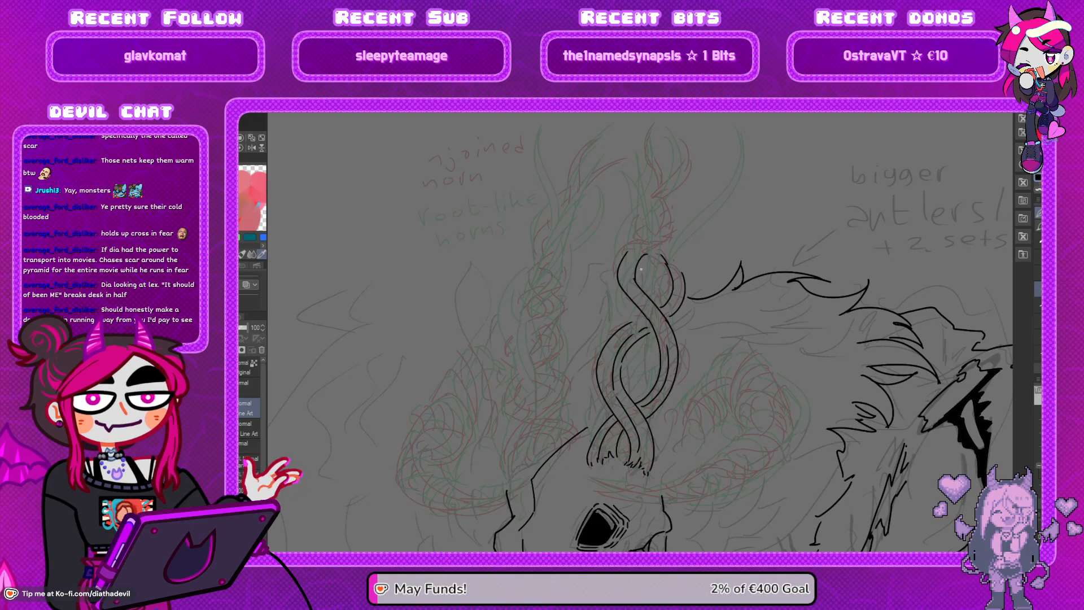
Ink the narrowing strand above the second loop, sweeping it up toward the horn's upper crossing
mouse_move(634, 278)
mouse_down()
mouse_move(644, 248)
mouse_move(671, 224)
mouse_up()
key(ctrl+z)
key(ctrl+z)
key(ctrl+z)
drag(634, 279, 671, 219)
drag(625, 253, 670, 215)
key(ctrl+z)
key(ctrl+z)
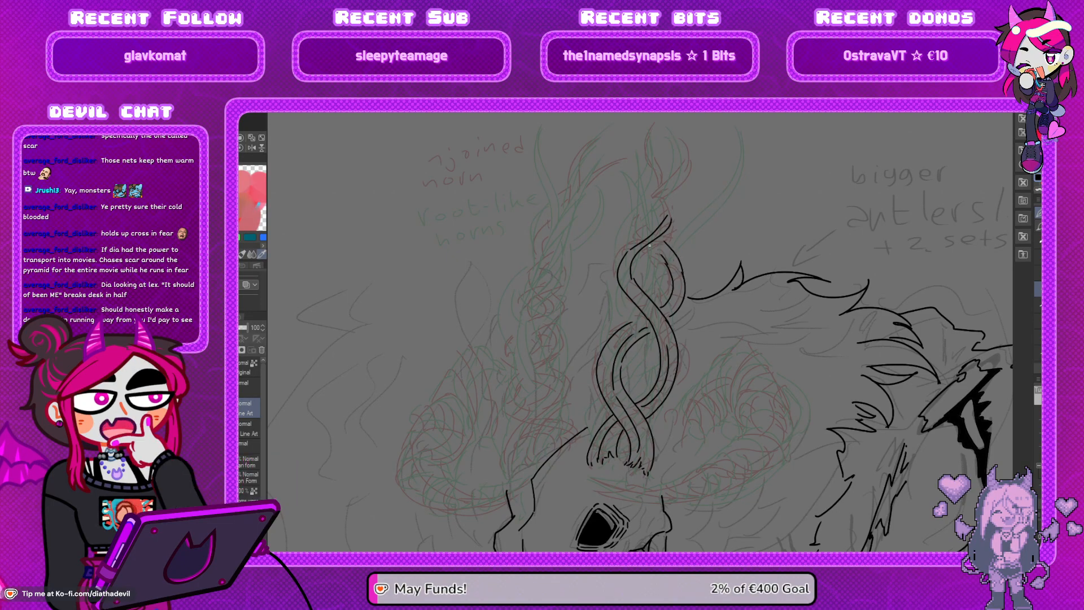
Ink the small upper crossing and the start of the tip strand, and check the horn in the mirrored view
key(ctrl+z)
mouse_move(647, 236)
mouse_down()
mouse_move(645, 216)
mouse_move(667, 202)
mouse_up()
drag(666, 202, 687, 181)
key(h)
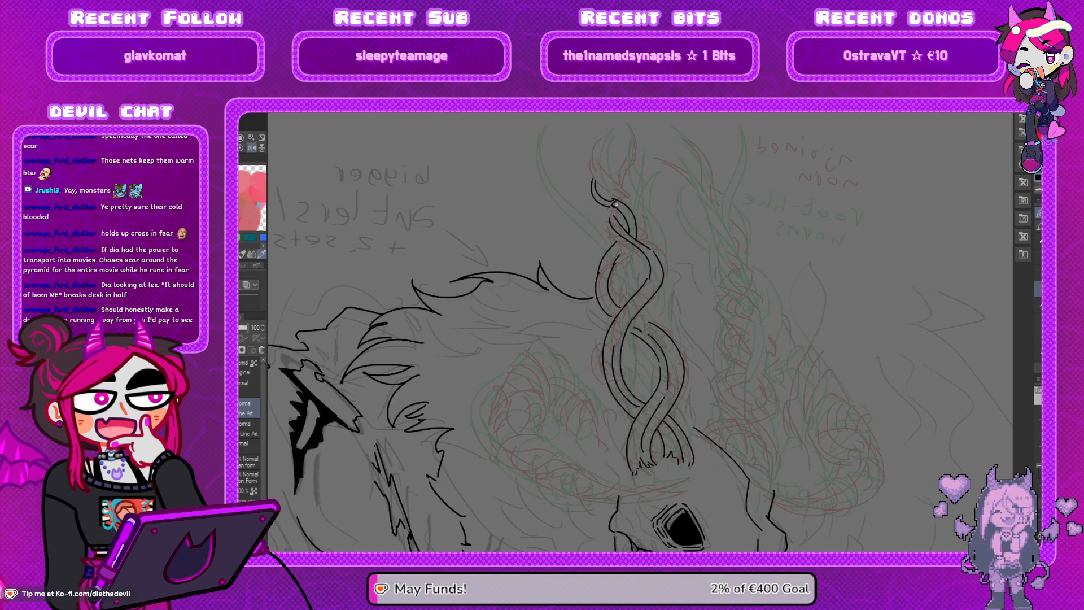
Ink the tall pointed tip of one horn strand in the mirrored view and flip the canvas back
drag(615, 195, 612, 140)
drag(617, 198, 618, 157)
key(ctrl+z)
mouse_move(617, 197)
mouse_down()
mouse_move(623, 122)
mouse_move(626, 193)
mouse_up()
key(ctrl+z)
key(ctrl+z)
mouse_move(625, 124)
mouse_down()
mouse_move(624, 185)
mouse_move(624, 124)
mouse_move(635, 146)
mouse_move(625, 184)
mouse_up()
key(ctrl+z)
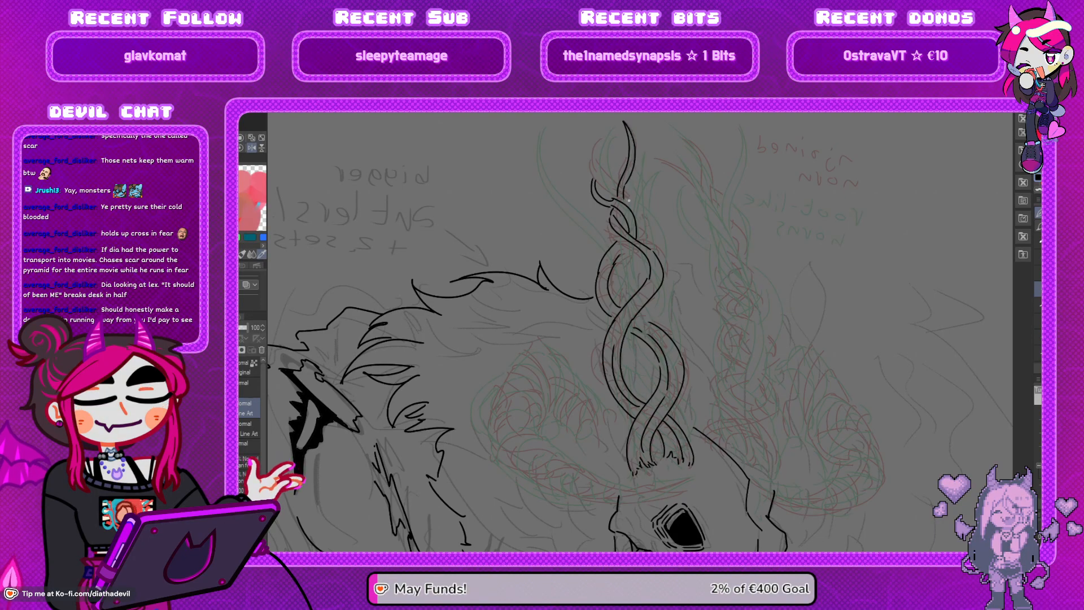
key(h)
Ink the second horn tip curving around the first, comparing the whole twisted horn in the mirrored view
mouse_move(646, 273)
mouse_down()
mouse_move(643, 249)
mouse_move(646, 273)
mouse_up()
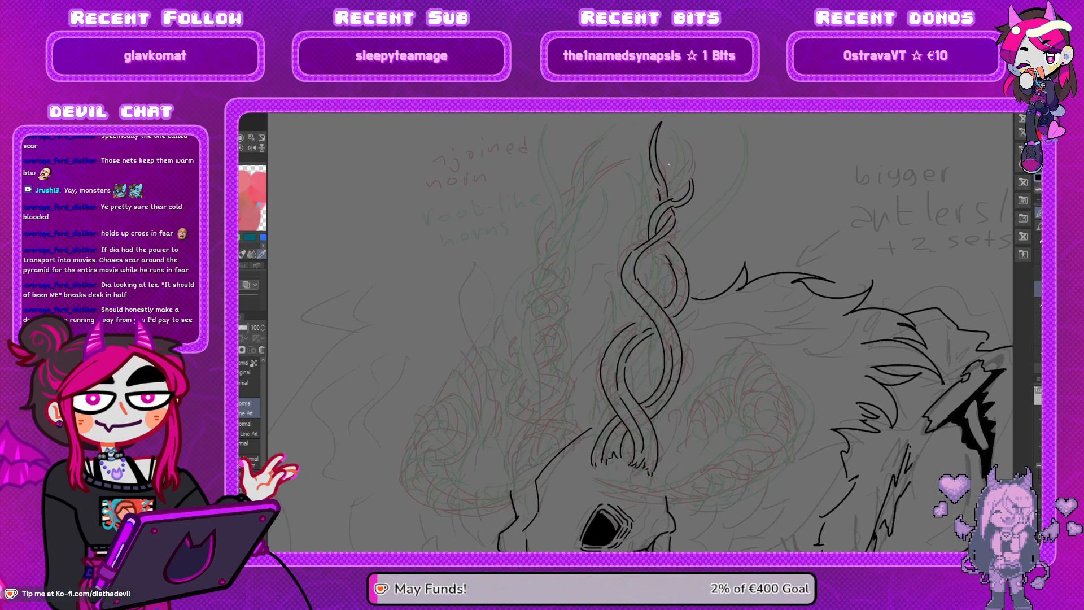
drag(681, 181, 677, 198)
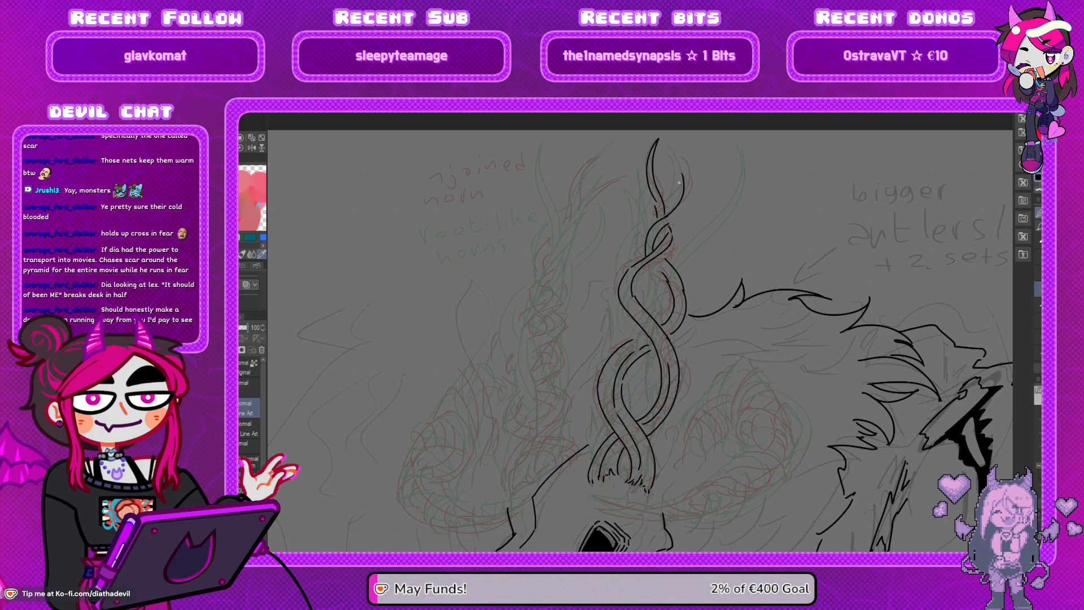
drag(665, 216, 676, 154)
key(ctrl+z)
mouse_move(670, 224)
mouse_down()
mouse_move(685, 157)
mouse_move(683, 208)
mouse_move(684, 164)
mouse_up()
key(ctrl+z)
key(ctrl+z)
key(h)
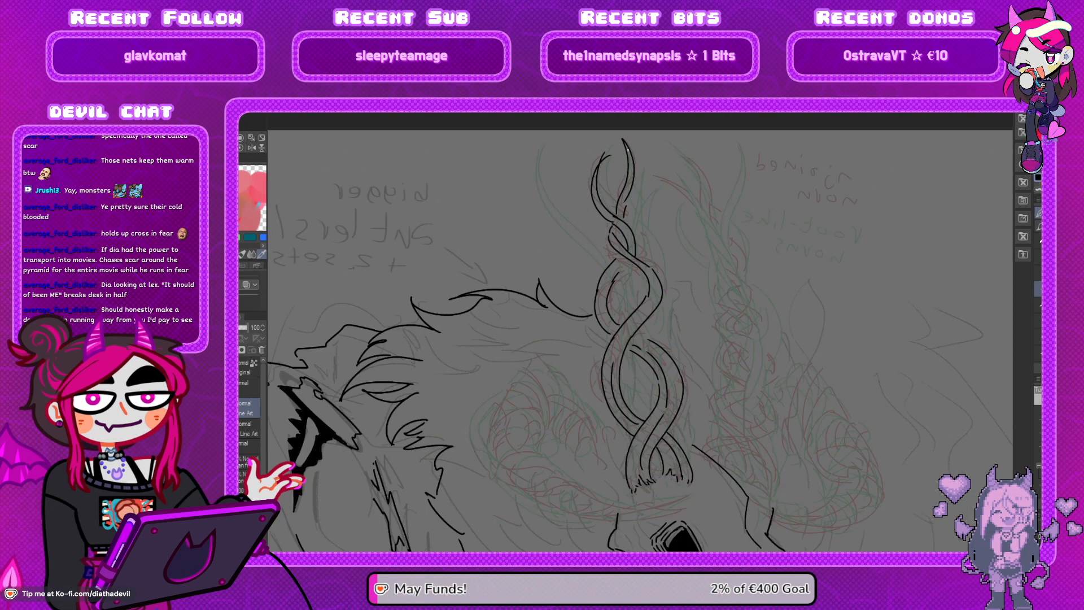
key(h)
drag(602, 275, 631, 247)
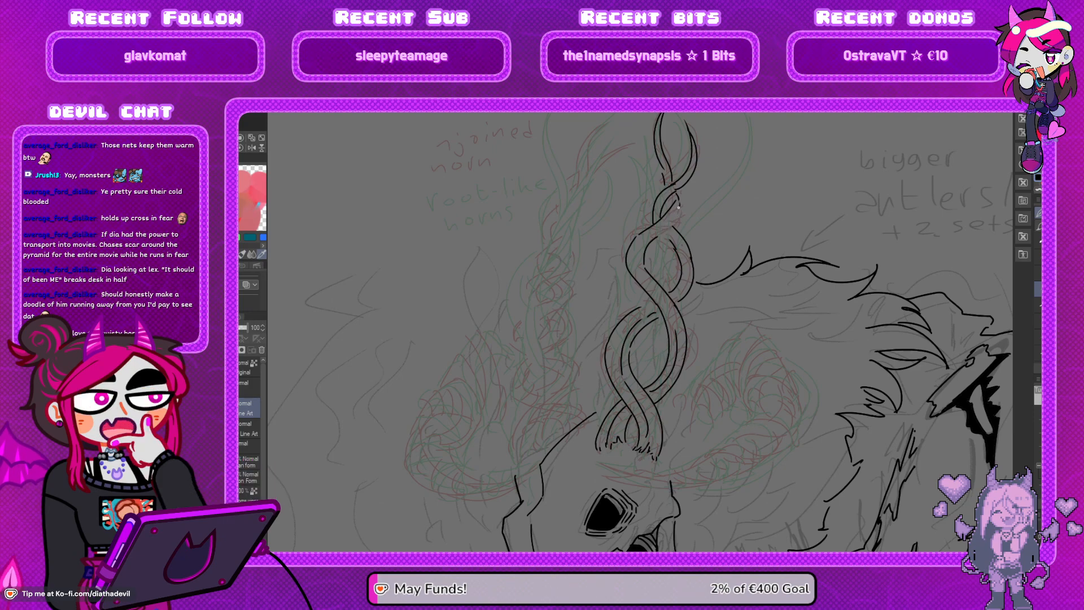
Ink the edges of the first curved strand at the second horn's base in the mirrored view, retrying its curve
drag(581, 247, 595, 230)
key(h)
key(h)
drag(665, 266, 698, 260)
drag(622, 335, 620, 364)
drag(570, 435, 575, 404)
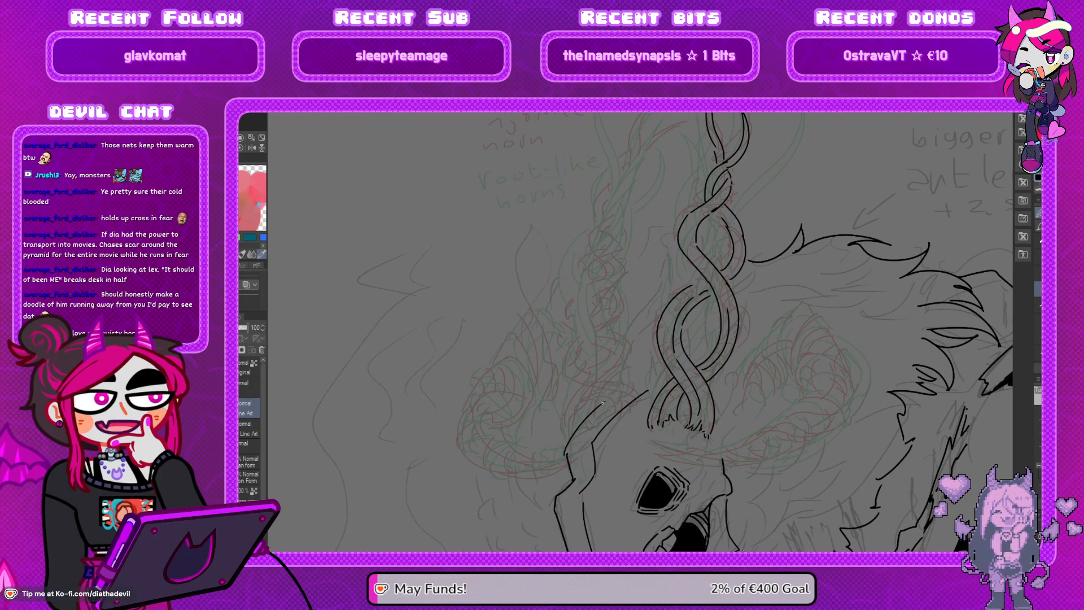
key(h)
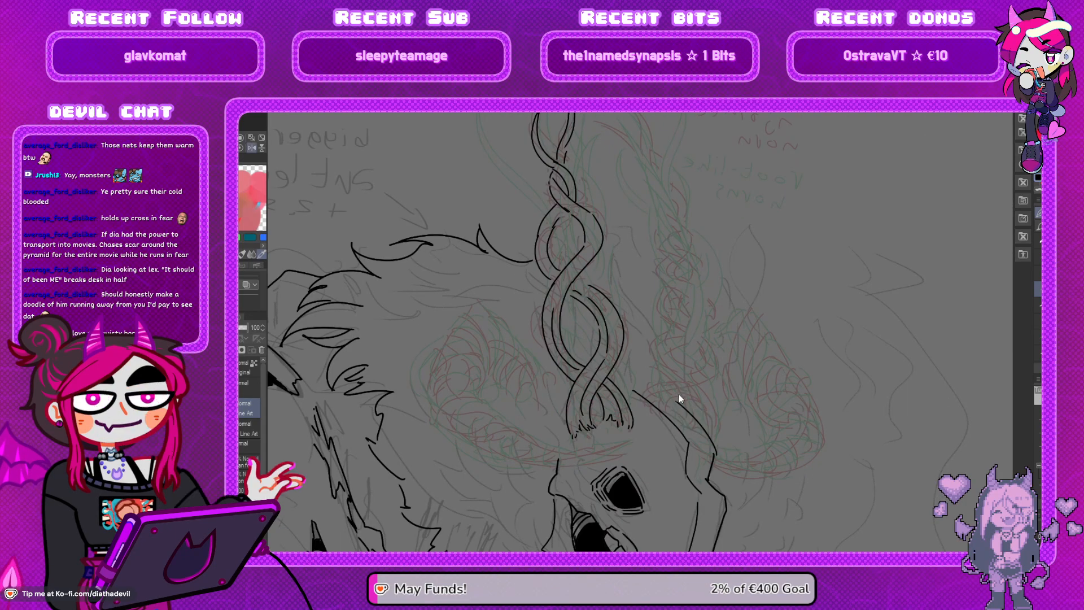
mouse_move(685, 399)
mouse_down()
mouse_move(659, 356)
mouse_move(678, 332)
mouse_up()
mouse_move(684, 402)
mouse_down()
mouse_move(683, 304)
mouse_move(678, 357)
mouse_up()
key(ctrl+z)
mouse_move(688, 309)
mouse_down()
mouse_move(683, 364)
mouse_move(676, 349)
mouse_move(696, 405)
mouse_up()
key(ctrl+z)
key(ctrl+z)
key(ctrl+z)
drag(688, 313, 698, 417)
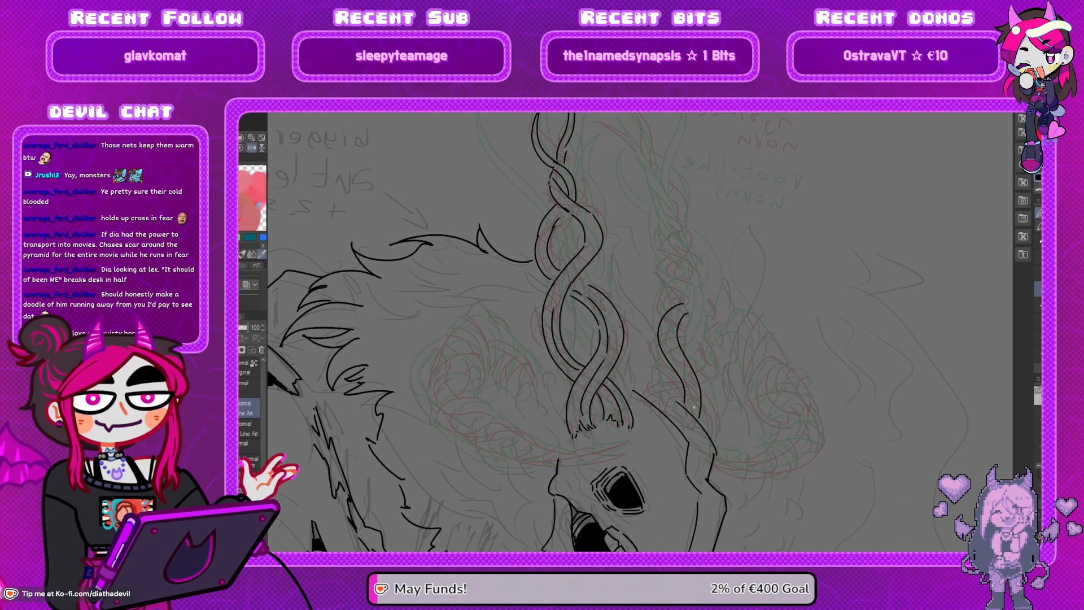
Ink the crossing strand that closes the second horn's lowest loop and flip the canvas back
drag(653, 390, 669, 368)
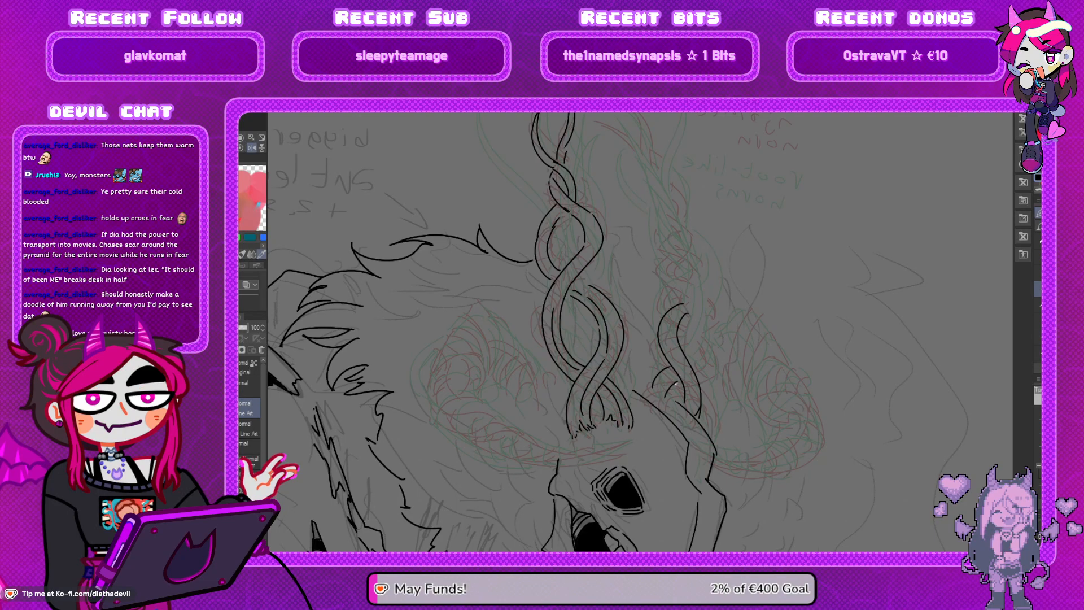
drag(693, 365, 697, 304)
key(ctrl+z)
mouse_move(693, 366)
mouse_down()
mouse_move(698, 320)
mouse_move(680, 298)
mouse_move(715, 341)
mouse_up()
key(ctrl+z)
key(ctrl+z)
drag(697, 295, 706, 378)
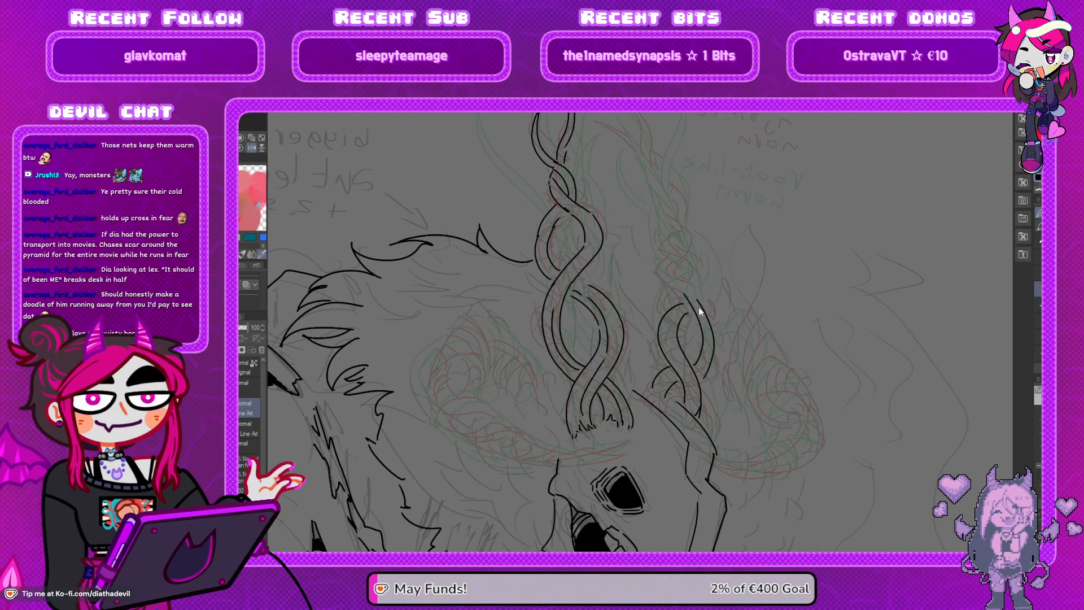
key(ctrl+z)
drag(700, 301, 705, 371)
key(h)
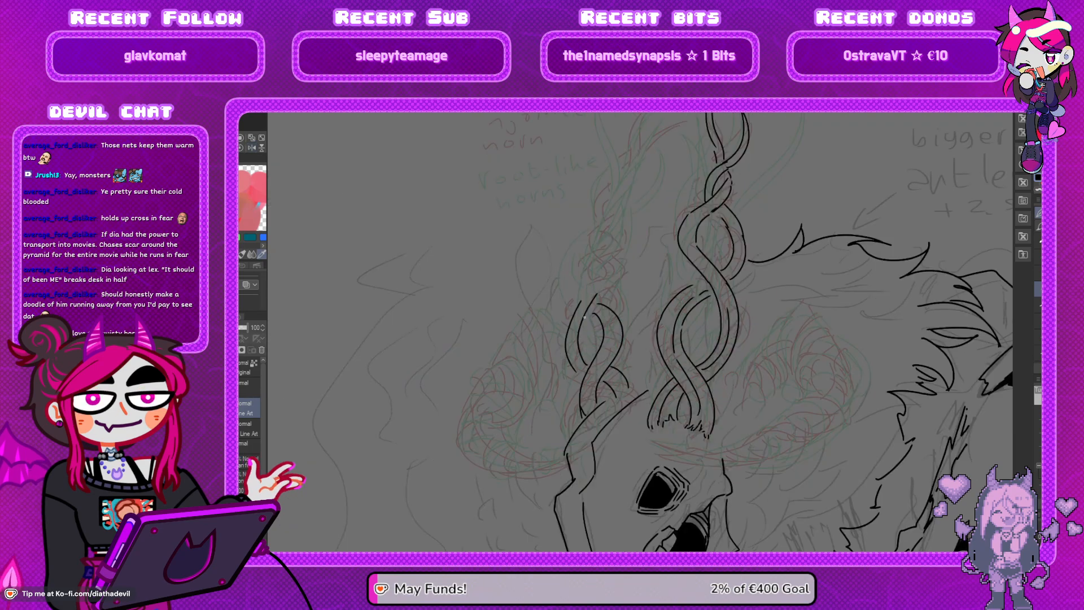
Redraw the outer edge of the second horn's lowest loop and start the strand rising above it
key(ctrl+z)
mouse_move(585, 296)
mouse_down()
mouse_move(567, 320)
mouse_move(570, 366)
mouse_up()
key(ctrl+z)
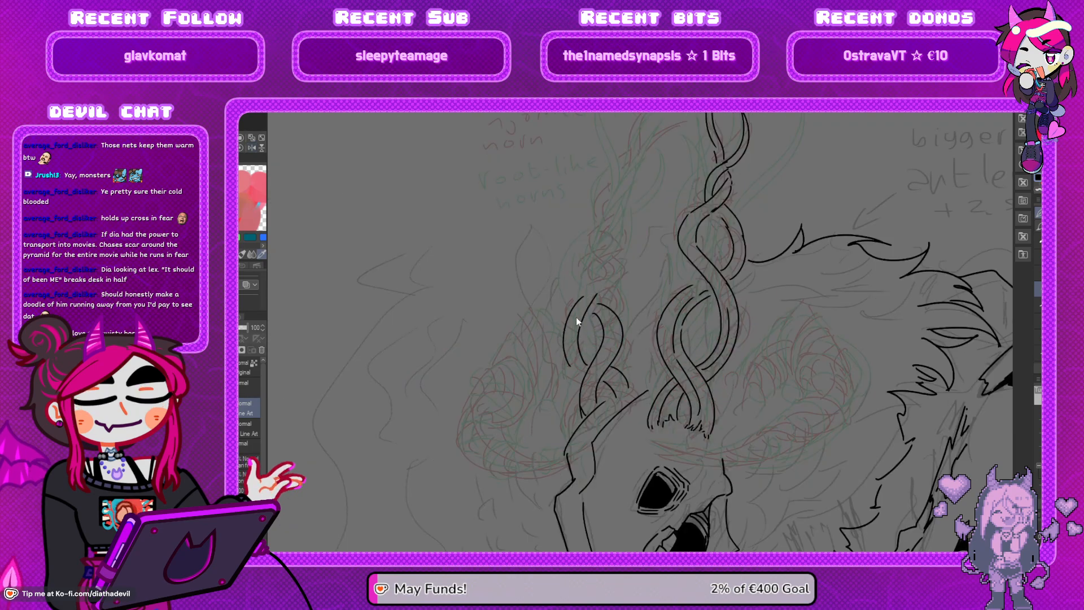
drag(579, 303, 582, 380)
drag(580, 306, 606, 278)
key(ctrl+z)
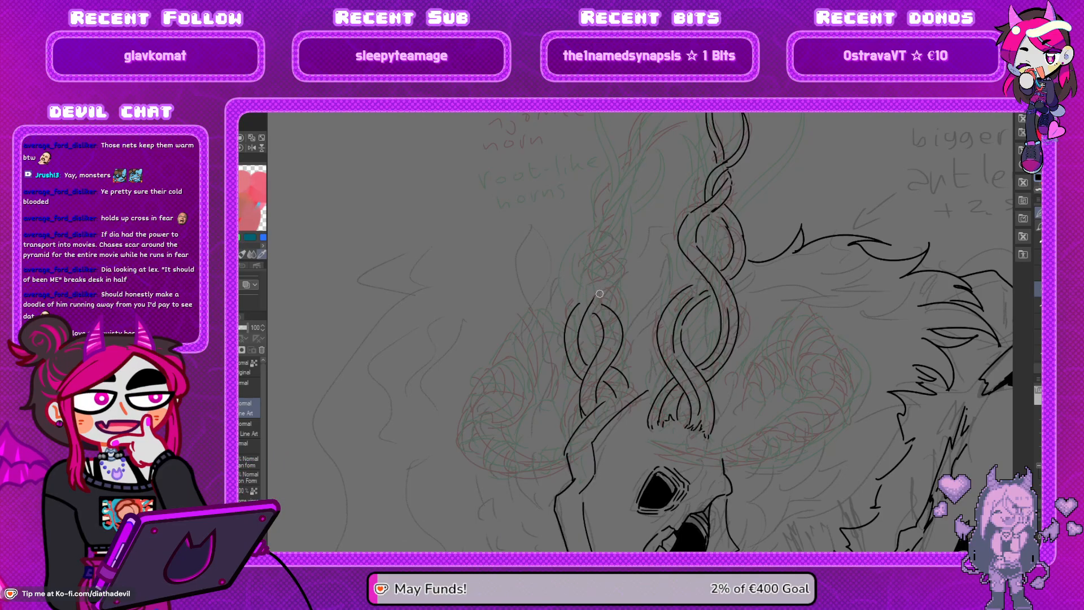
mouse_move(580, 301)
mouse_down()
mouse_move(606, 278)
mouse_move(612, 361)
mouse_move(611, 316)
mouse_up()
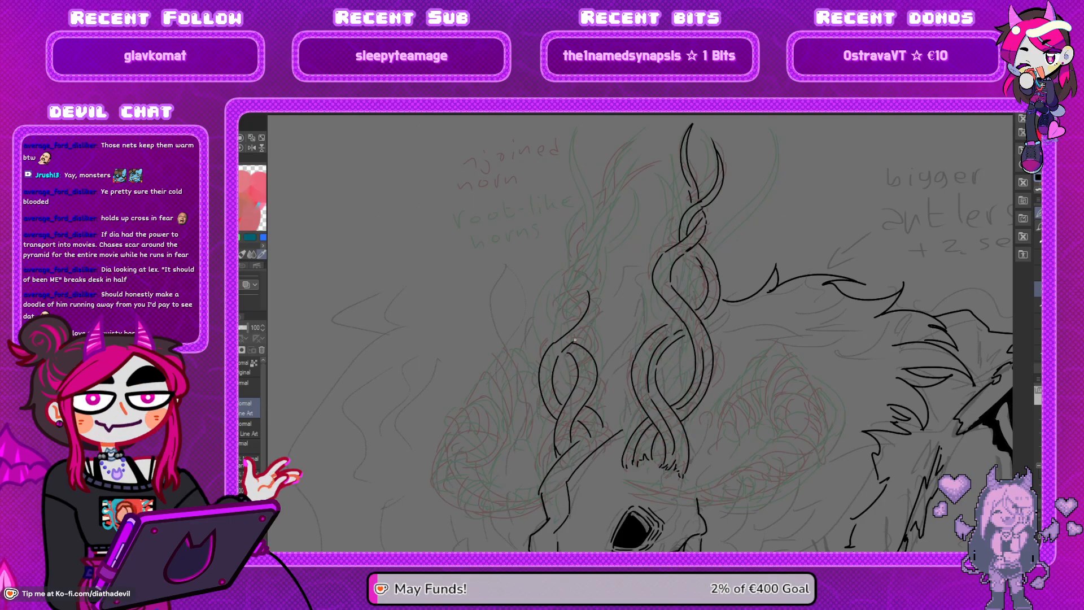
Ink the strands of the second horn's middle loop and undo the trial small loop above it
mouse_move(597, 339)
mouse_down()
mouse_move(582, 297)
mouse_move(587, 274)
mouse_up()
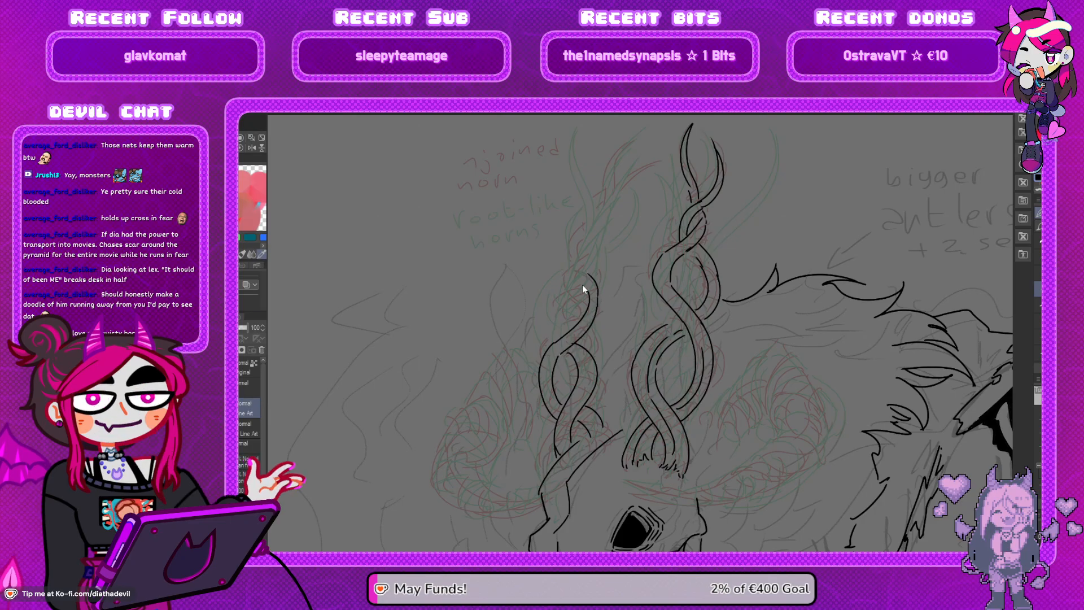
drag(548, 336, 555, 280)
key(ctrl+z)
mouse_move(556, 333)
mouse_down()
mouse_move(569, 285)
mouse_move(568, 328)
mouse_up()
key(ctrl+z)
mouse_move(571, 290)
mouse_down()
mouse_move(570, 323)
mouse_move(566, 304)
mouse_move(556, 336)
mouse_move(564, 289)
mouse_move(576, 291)
mouse_move(569, 326)
mouse_move(571, 295)
mouse_move(575, 319)
mouse_move(586, 301)
mouse_move(564, 265)
mouse_move(569, 234)
mouse_move(594, 295)
mouse_up()
key(ctrl+z)
key(ctrl+z)
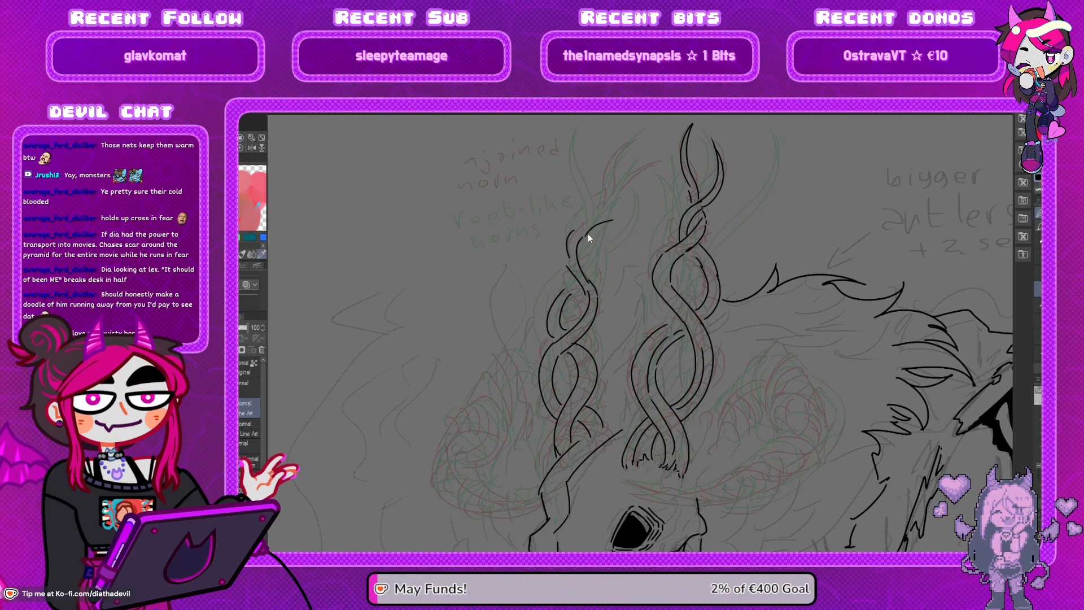
mouse_move(588, 276)
mouse_down()
mouse_move(581, 198)
mouse_move(591, 189)
mouse_up()
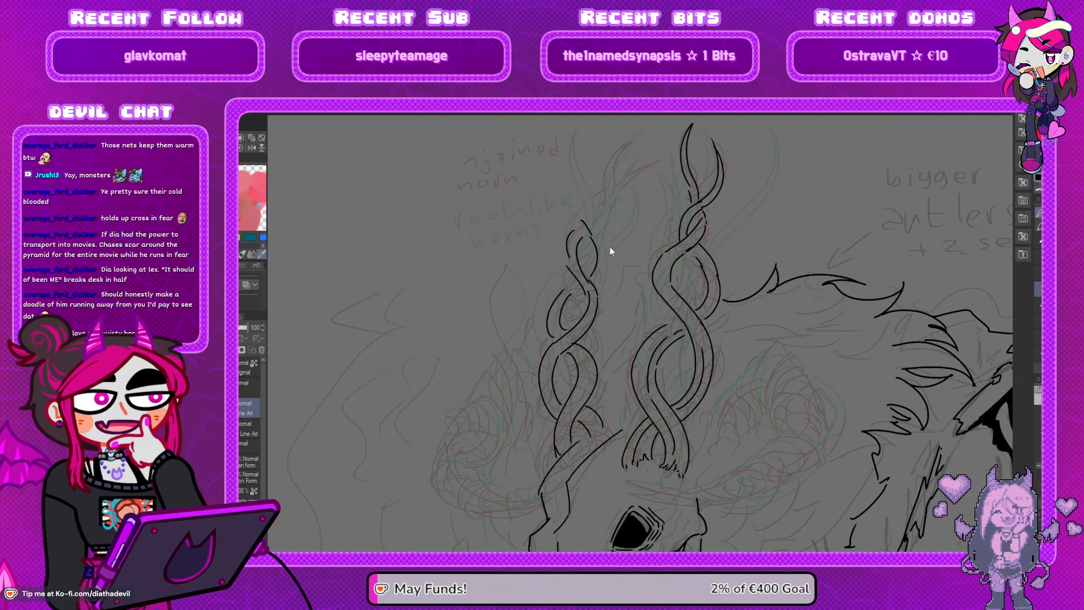
key(ctrl+z)
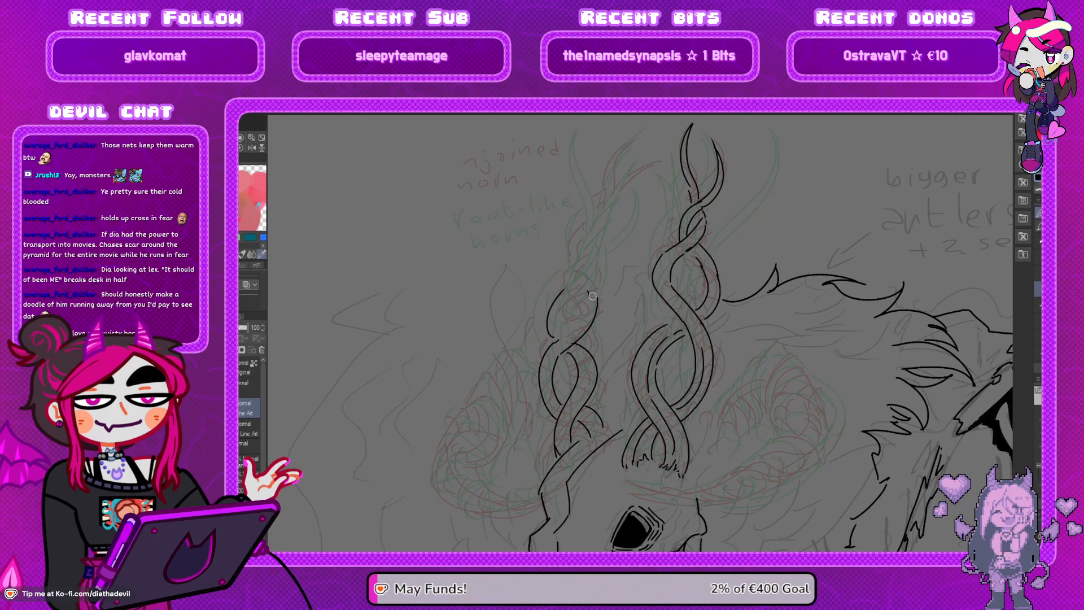
drag(588, 299, 598, 260)
key(ctrl+z)
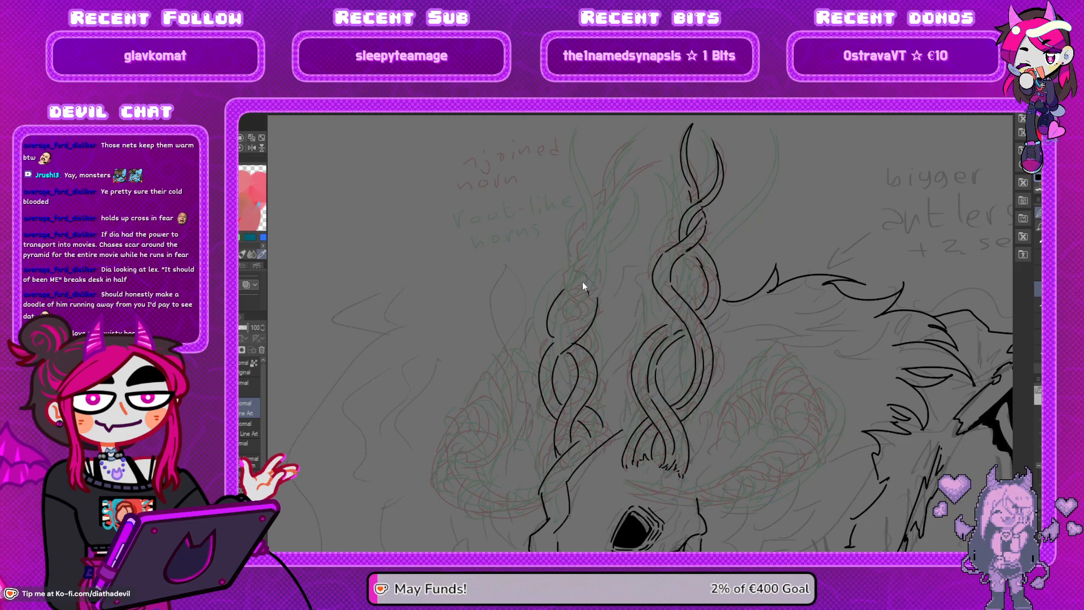
Lasso the second horn's inked part in the mirrored view, transform it to adjust its shape, and flip the canvas back
key(h)
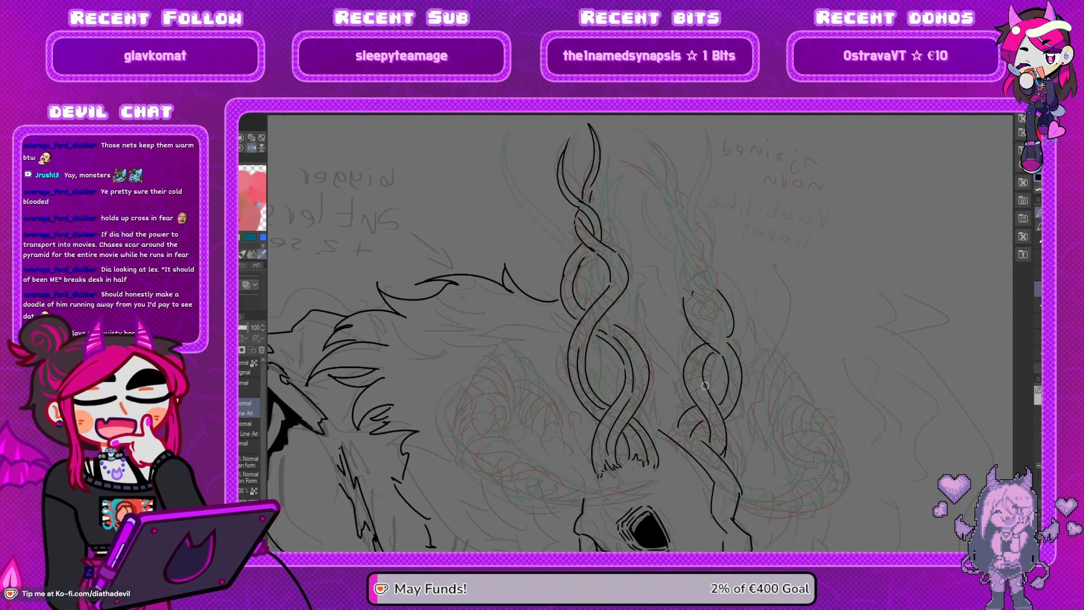
mouse_move(699, 391)
mouse_down()
mouse_move(752, 395)
mouse_move(675, 379)
mouse_up()
key(ctrl+t)
click(725, 433)
click(726, 452)
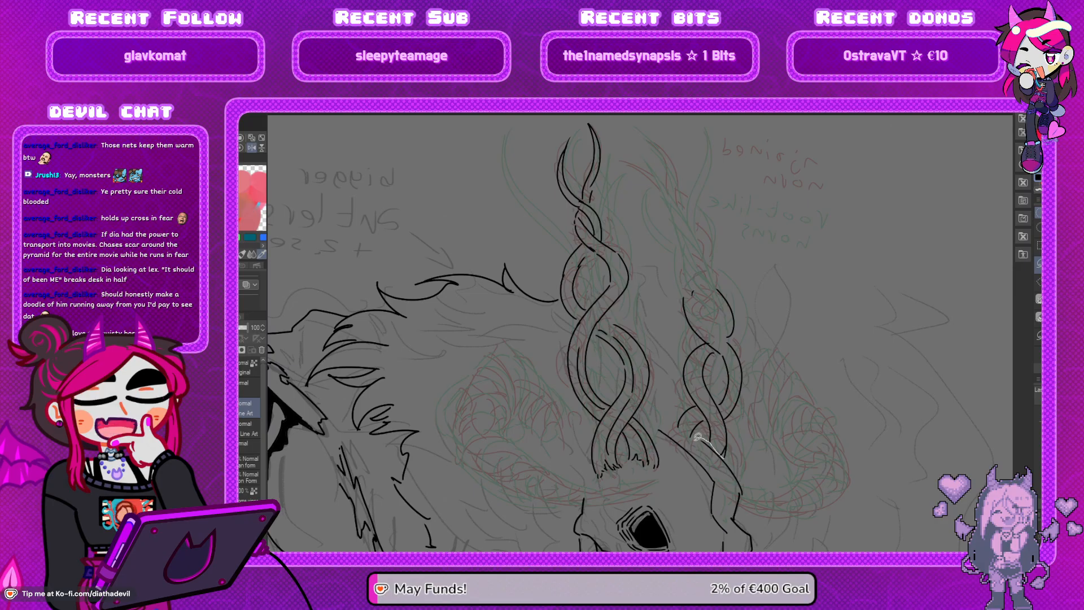
drag(714, 441, 728, 455)
key(ctrl+t)
drag(705, 244, 701, 230)
click(681, 477)
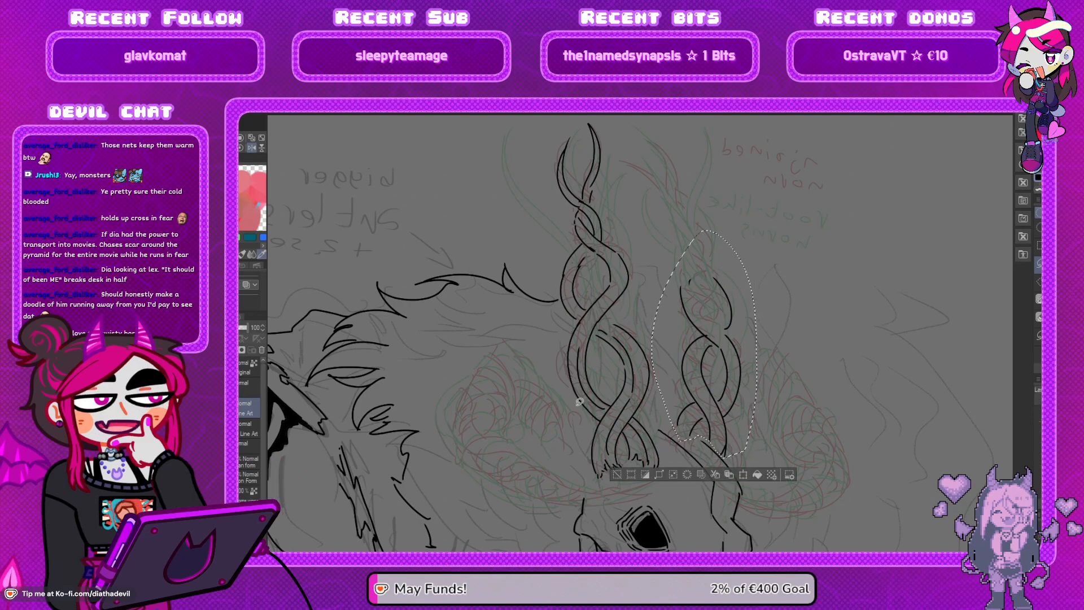
key(h)
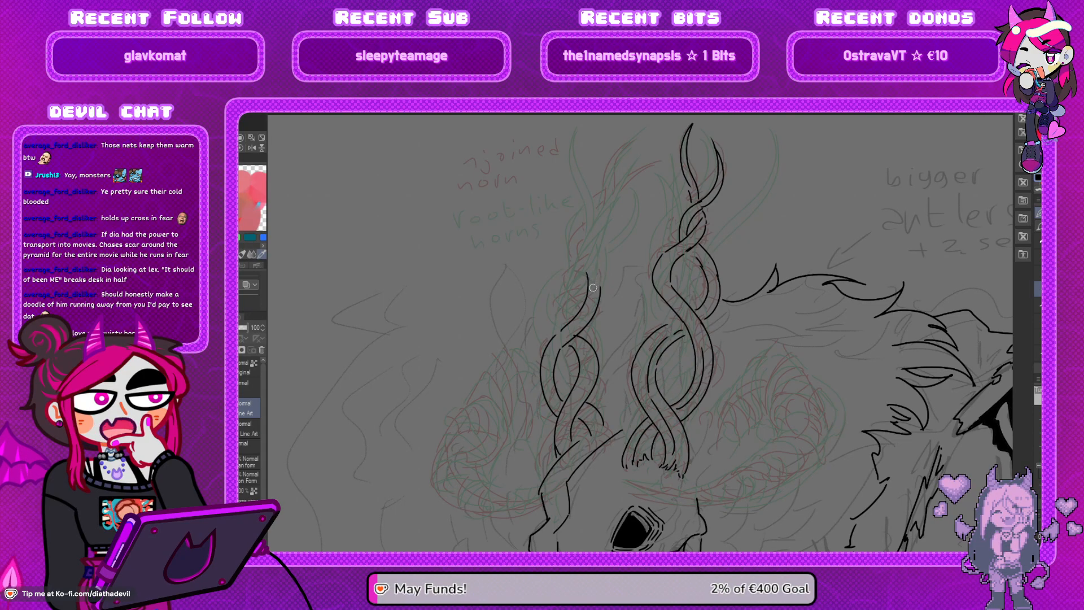
Ink both edges of the second horn's middle loop and the narrower strand rising from its upper crossing
drag(554, 332, 570, 268)
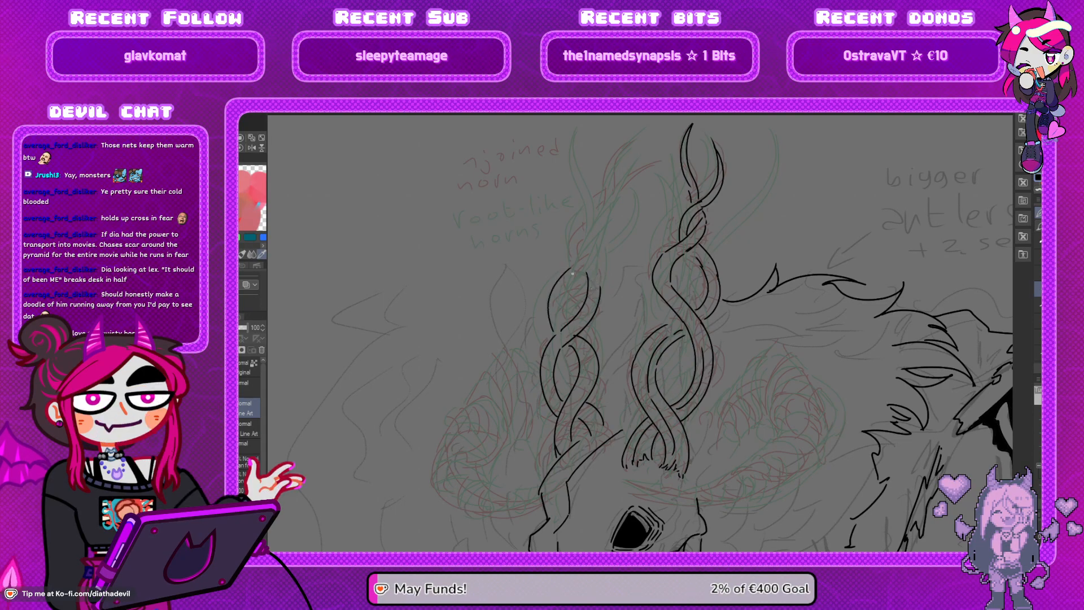
key(ctrl+z)
mouse_move(562, 310)
mouse_down()
mouse_move(575, 270)
mouse_move(563, 297)
mouse_up()
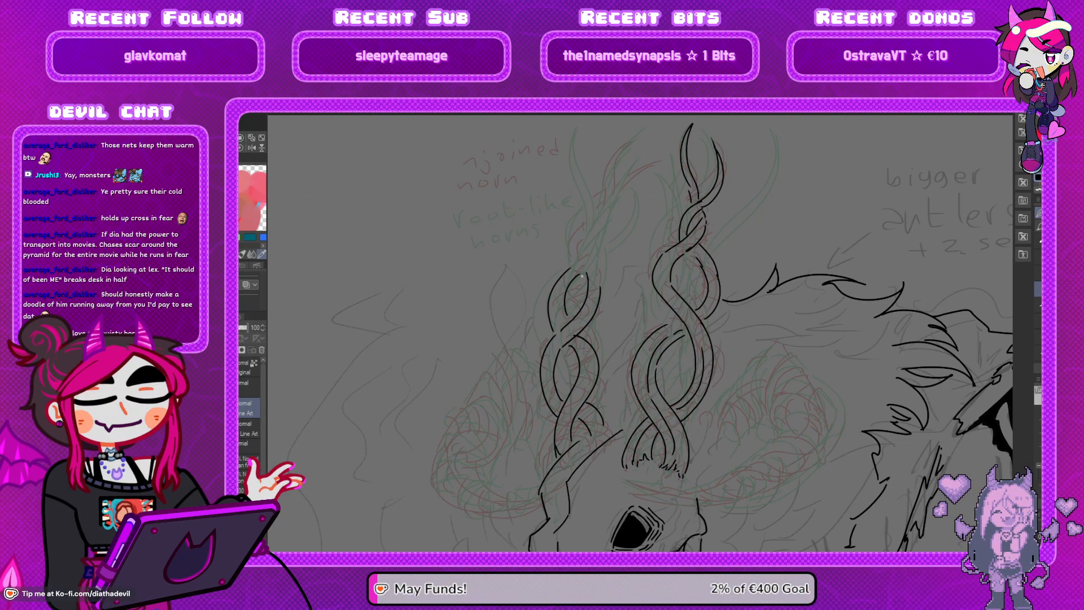
drag(576, 243, 584, 264)
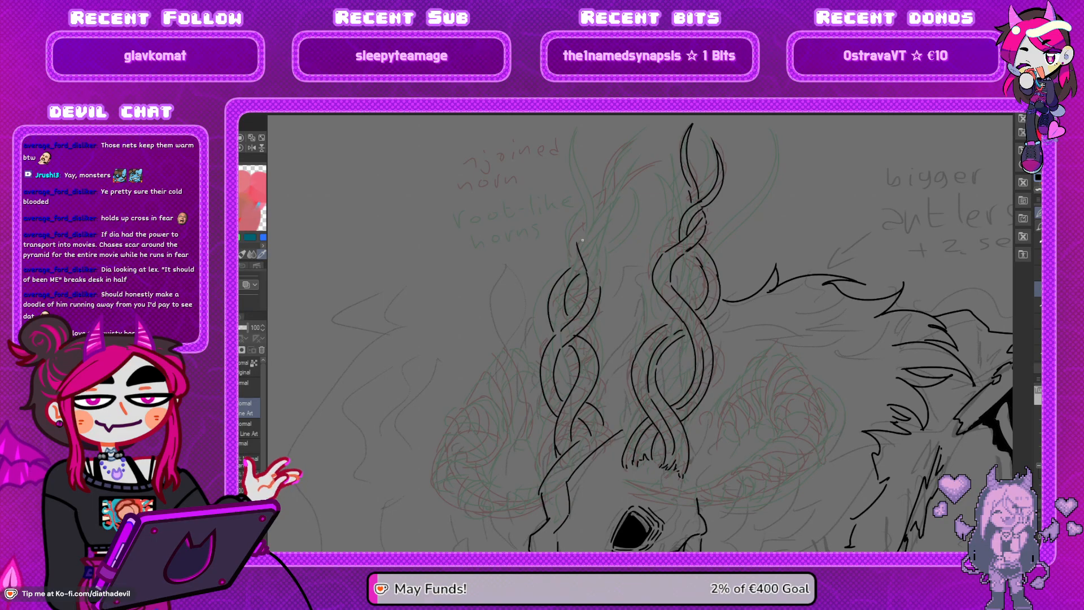
drag(574, 224, 585, 271)
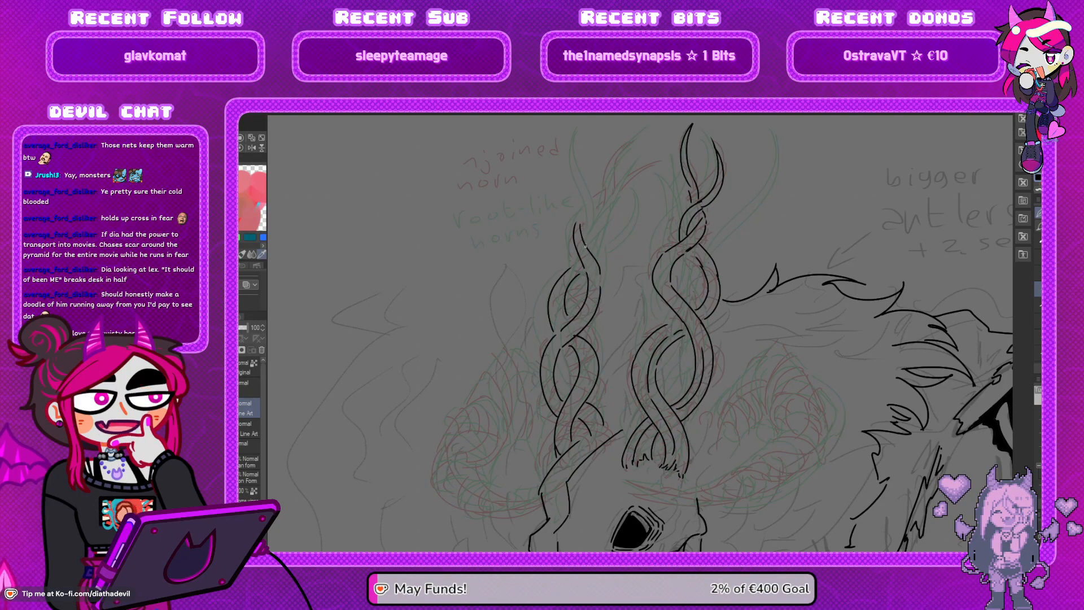
Ink the small upper loop of the second horn and sweep one strand up toward its tip
key(ctrl+z)
mouse_move(592, 250)
mouse_down()
mouse_move(584, 224)
mouse_move(598, 272)
mouse_move(588, 218)
mouse_move(576, 228)
mouse_move(595, 220)
mouse_move(576, 221)
mouse_move(631, 163)
mouse_up()
key(ctrl+z)
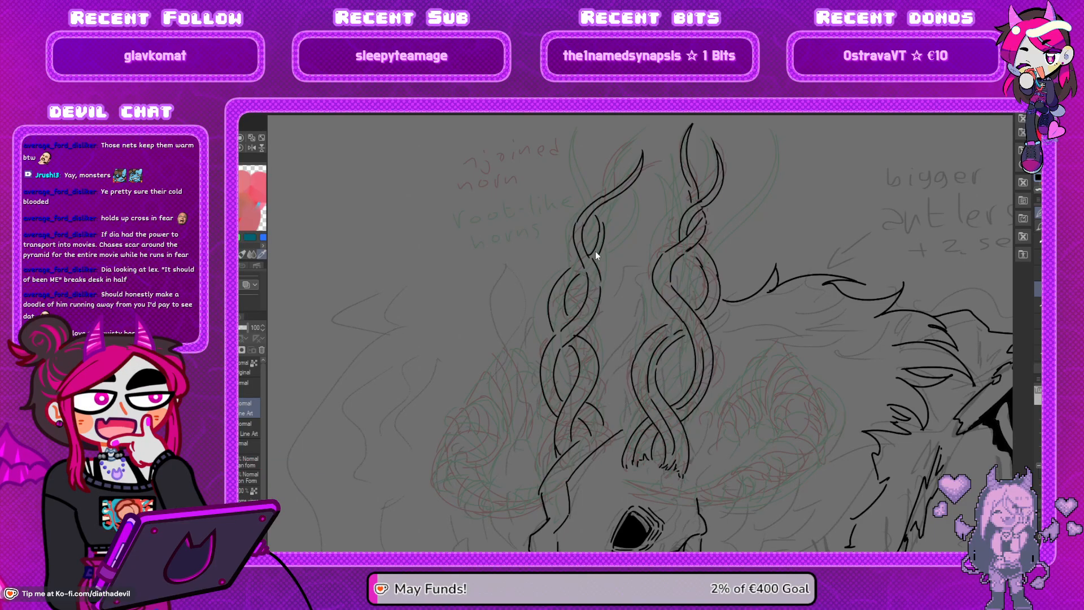
Extend the second horn's tip strand higher in a longer curve, checking it in the mirrored view
drag(595, 195, 624, 147)
key(ctrl+z)
key(ctrl+z)
mouse_move(598, 196)
mouse_down()
mouse_move(646, 119)
mouse_move(621, 160)
mouse_up()
key(ctrl+z)
key(ctrl+z)
drag(644, 124, 611, 188)
key(ctrl+z)
key(ctrl+z)
key(h)
key(h)
drag(632, 178, 622, 183)
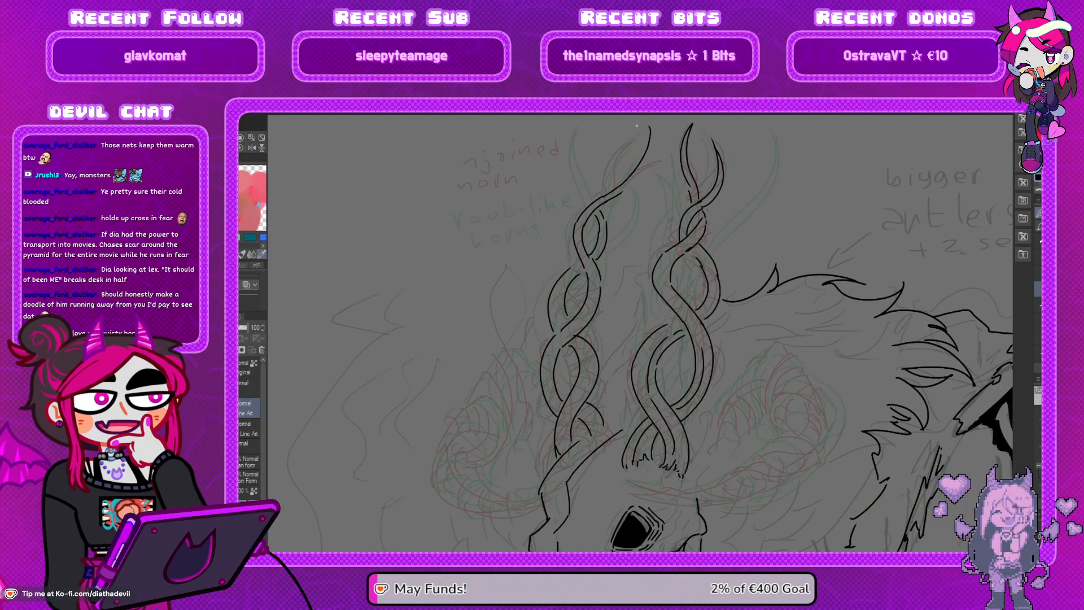
Redraw the second horn's pointed tip with a second strand beside it, and compare both horns in the mirrored view
drag(648, 125, 616, 188)
key(ctrl+z)
key(ctrl+z)
mouse_move(642, 122)
mouse_down()
mouse_move(647, 162)
mouse_move(626, 187)
mouse_up()
key(ctrl+z)
key(ctrl+z)
key(ctrl+z)
key(ctrl+z)
mouse_move(645, 128)
mouse_down()
mouse_move(625, 192)
mouse_move(594, 186)
mouse_move(619, 144)
mouse_move(603, 195)
mouse_move(590, 197)
mouse_up()
key(ctrl+z)
key(ctrl+z)
key(ctrl+z)
key(ctrl+z)
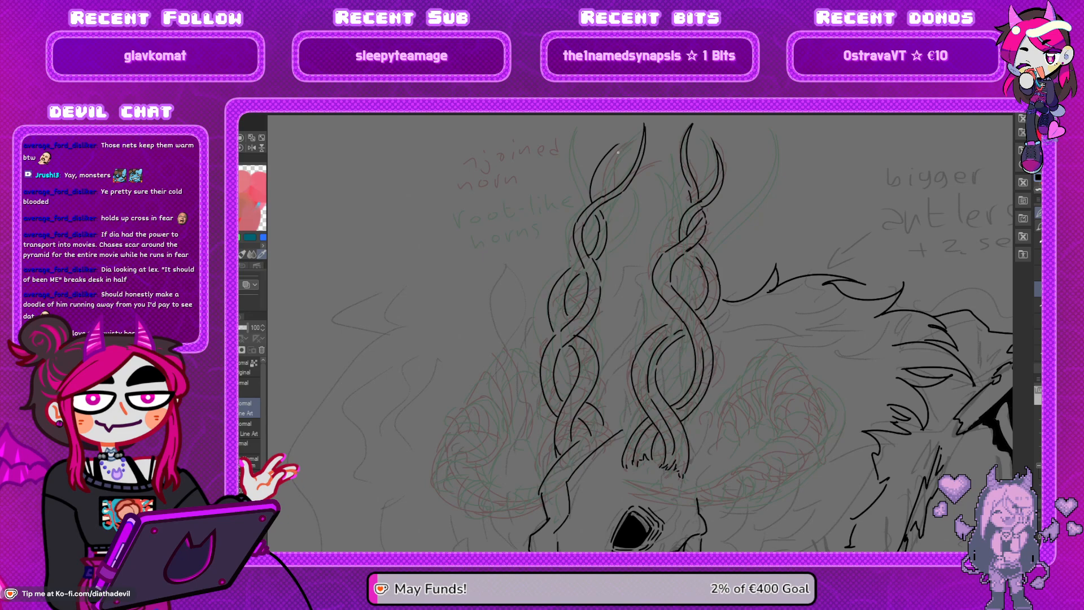
key(h)
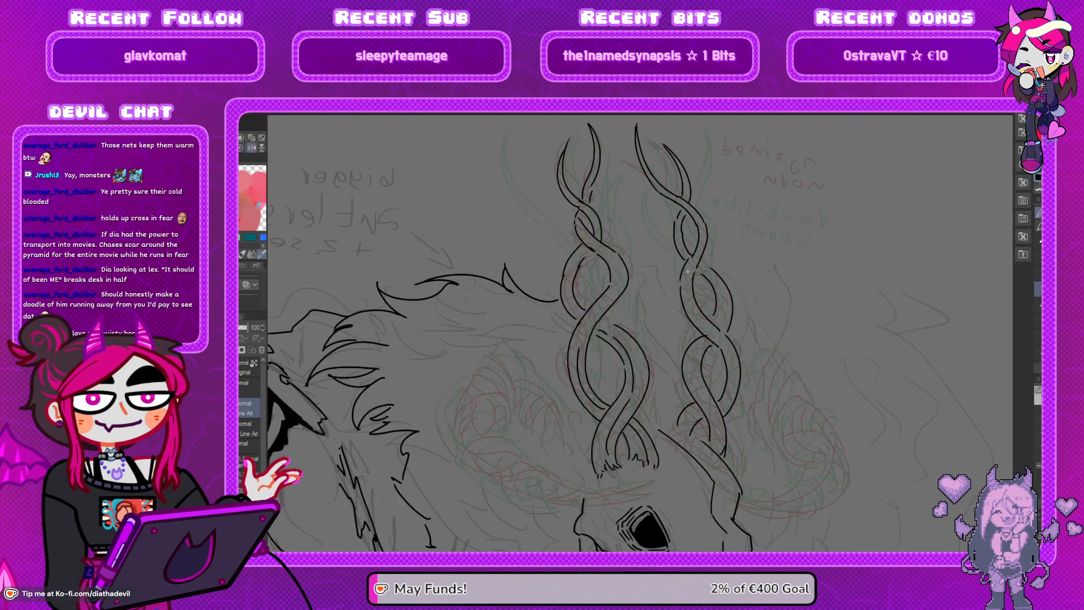
key(h)
Ink the jagged root-like base of the second horn and the skull's top edge between the two horns
scroll(569, 379, down, 1)
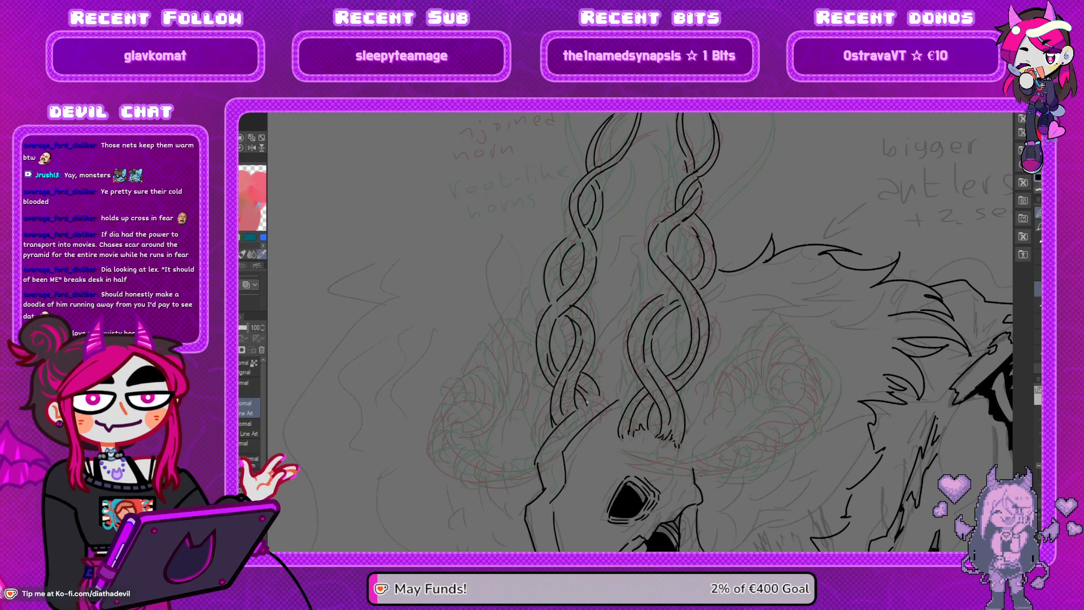
scroll(587, 385, down, 1)
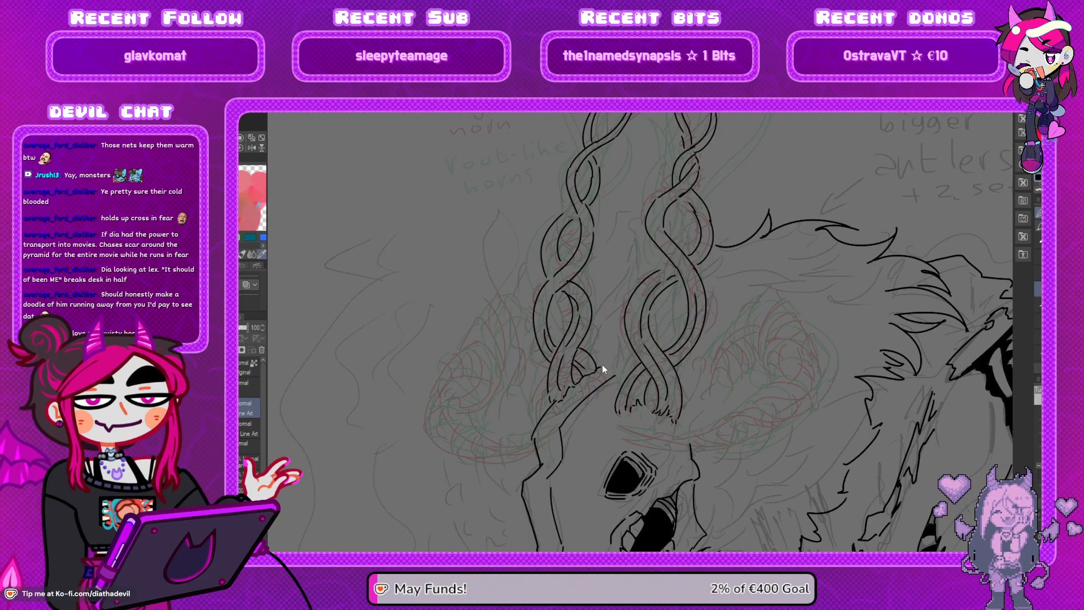
key(h)
key(h)
drag(636, 367, 649, 404)
Add a new layer above the line art and switch back to the Line Art layer
key(ctrl+shift+n)
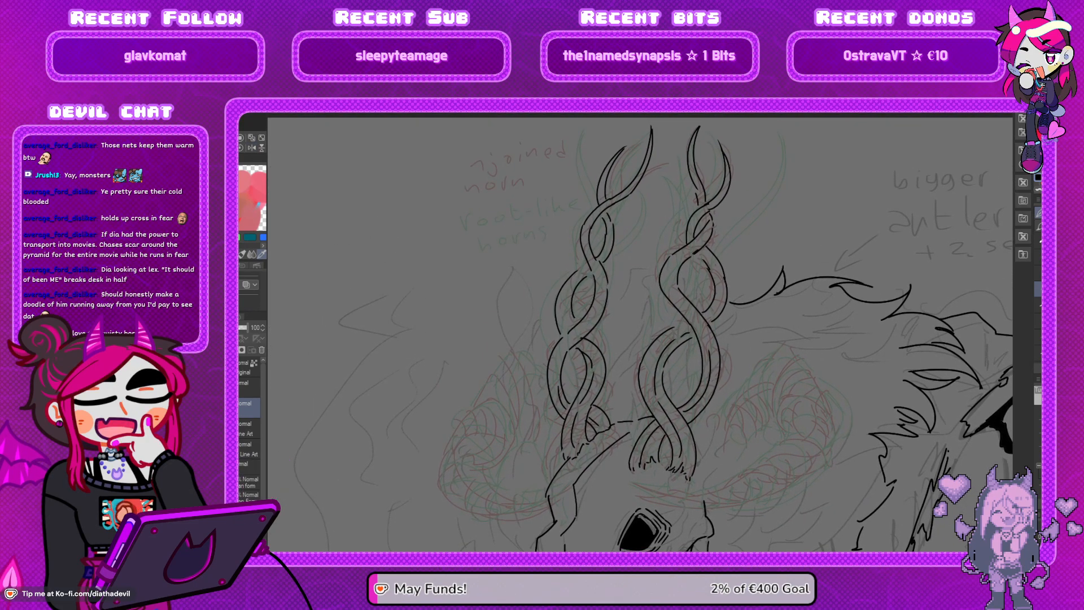
drag(680, 258, 629, 260)
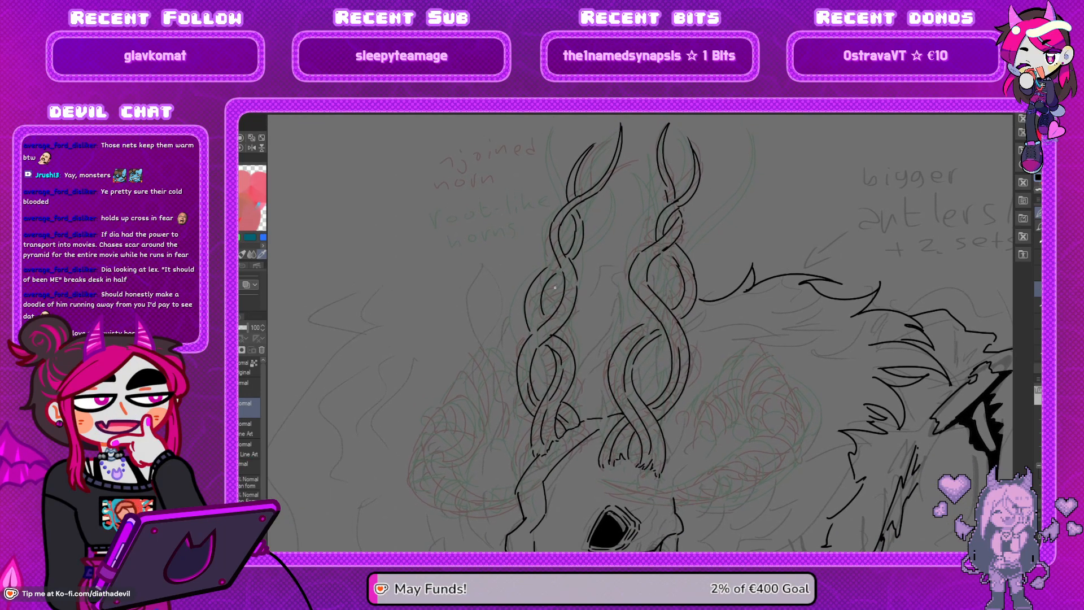
drag(523, 350, 519, 321)
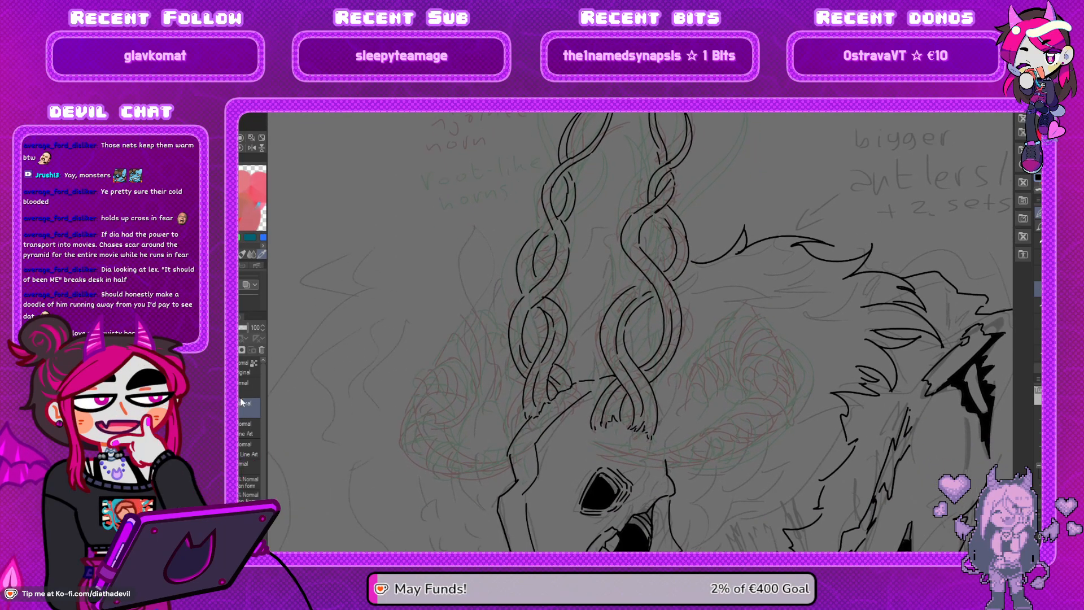
click(243, 431)
drag(630, 406, 666, 295)
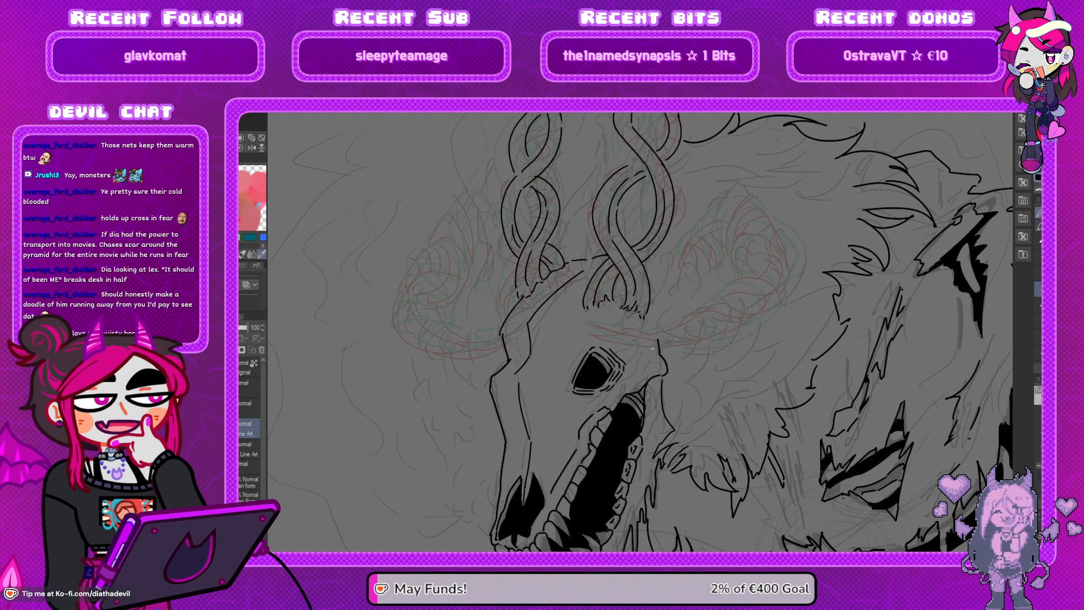
Ink the large outer outline of the curled horn beside the skull in the mirrored view and flip the canvas back
key(h)
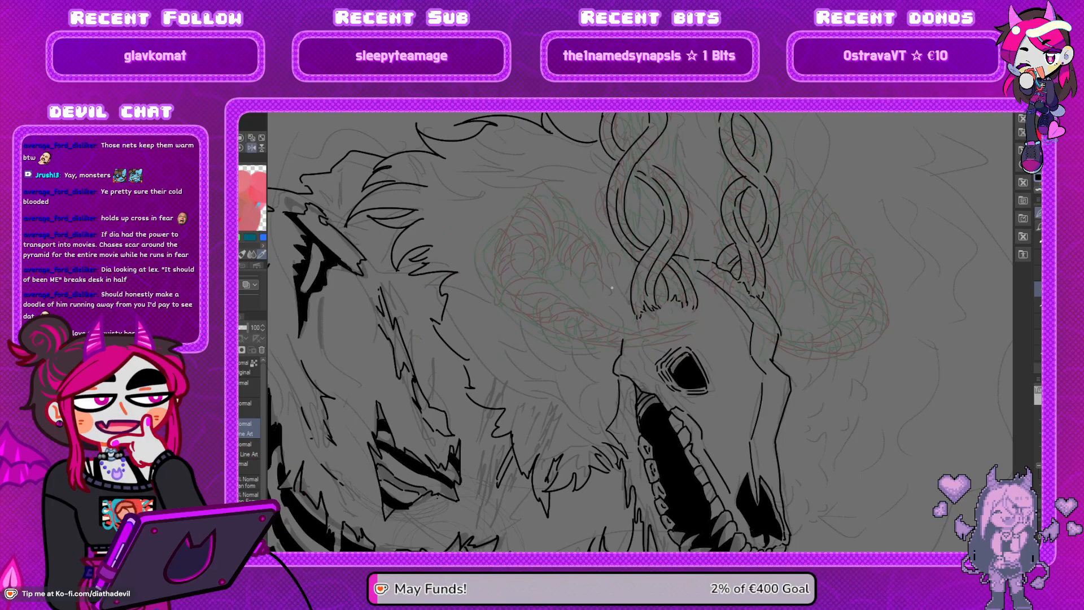
drag(602, 261, 621, 252)
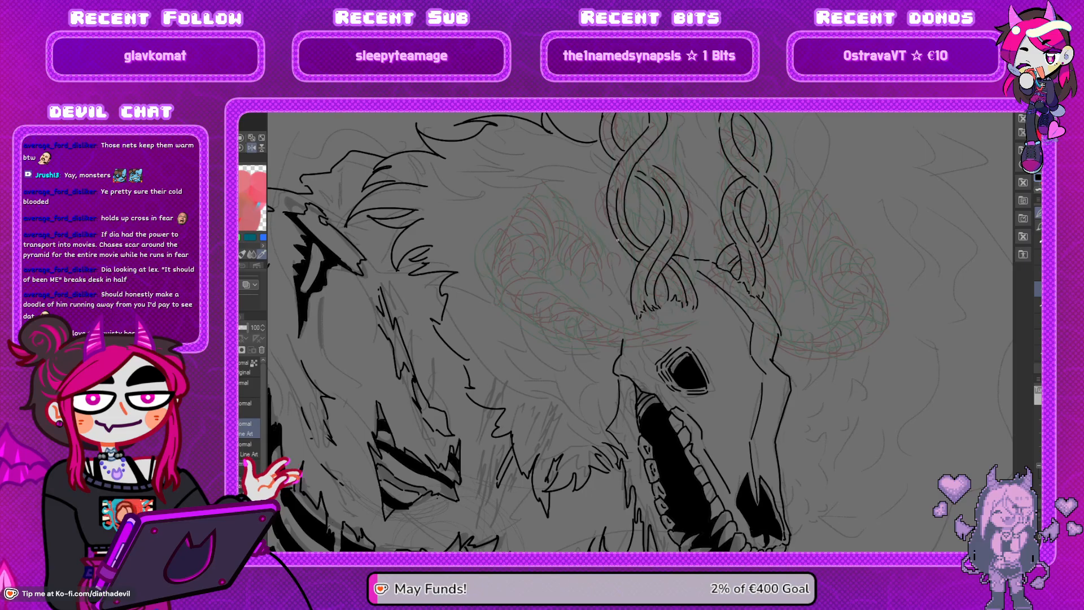
mouse_move(534, 192)
mouse_down()
mouse_move(503, 233)
mouse_move(494, 280)
mouse_move(533, 333)
mouse_move(661, 337)
mouse_up()
key(h)
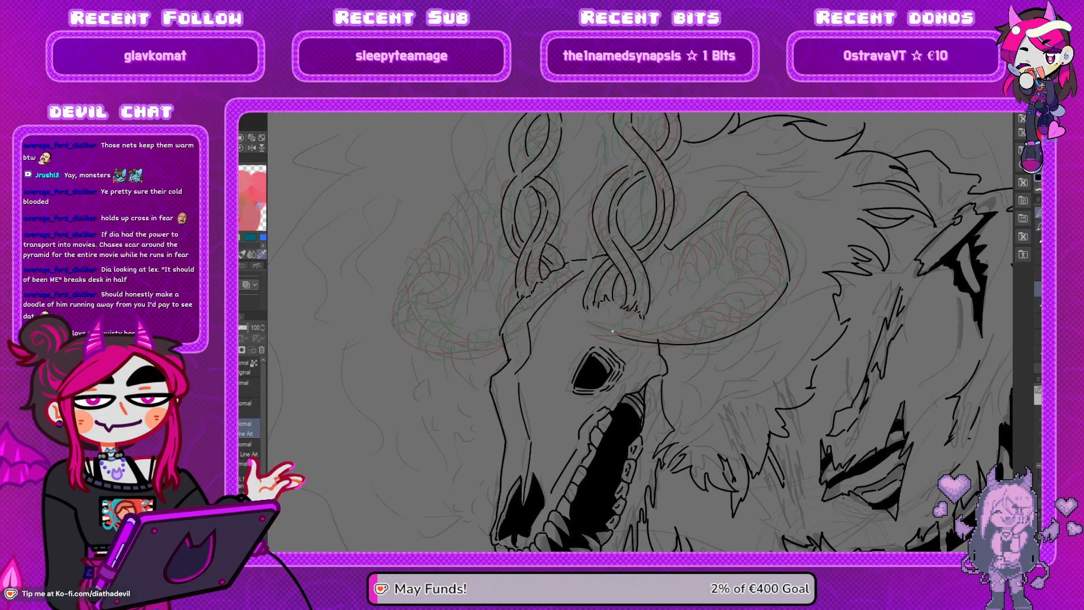
Ink the base line and try curved ridges across the curled side horn from its skull base around to the tip
drag(619, 337, 581, 340)
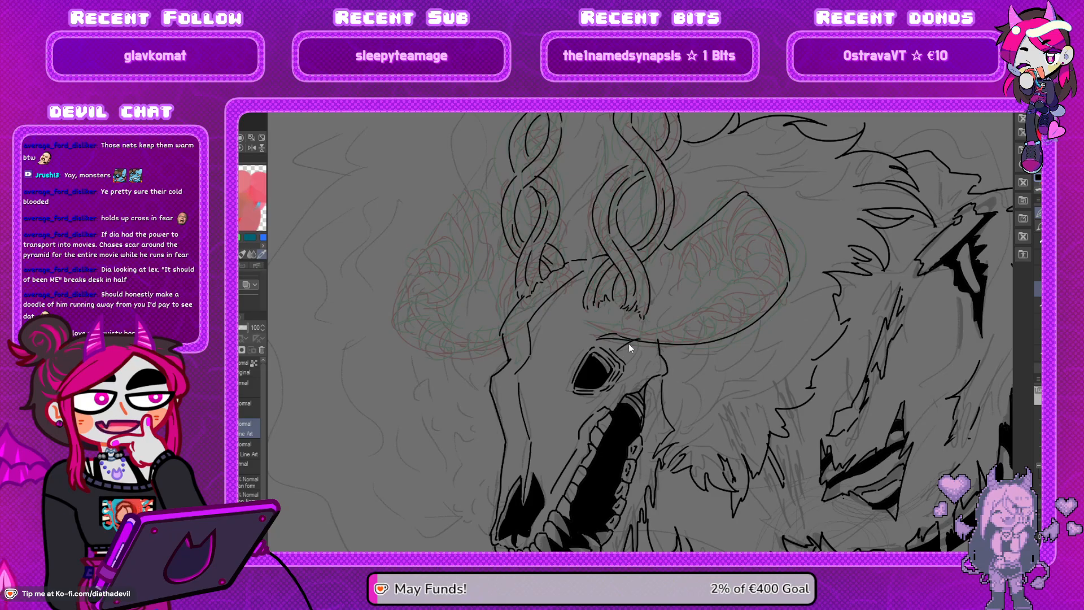
mouse_move(598, 319)
mouse_down()
mouse_move(656, 335)
mouse_move(748, 306)
mouse_move(658, 330)
mouse_move(727, 316)
mouse_move(708, 324)
mouse_up()
key(ctrl+z)
key(ctrl+z)
key(ctrl+z)
key(ctrl+z)
mouse_move(598, 319)
mouse_down()
mouse_move(659, 326)
mouse_move(727, 288)
mouse_move(728, 315)
mouse_up()
key(ctrl+z)
mouse_move(599, 319)
mouse_down()
mouse_move(633, 339)
mouse_move(607, 318)
mouse_move(644, 334)
mouse_move(633, 325)
mouse_move(706, 334)
mouse_move(687, 323)
mouse_move(727, 299)
mouse_up()
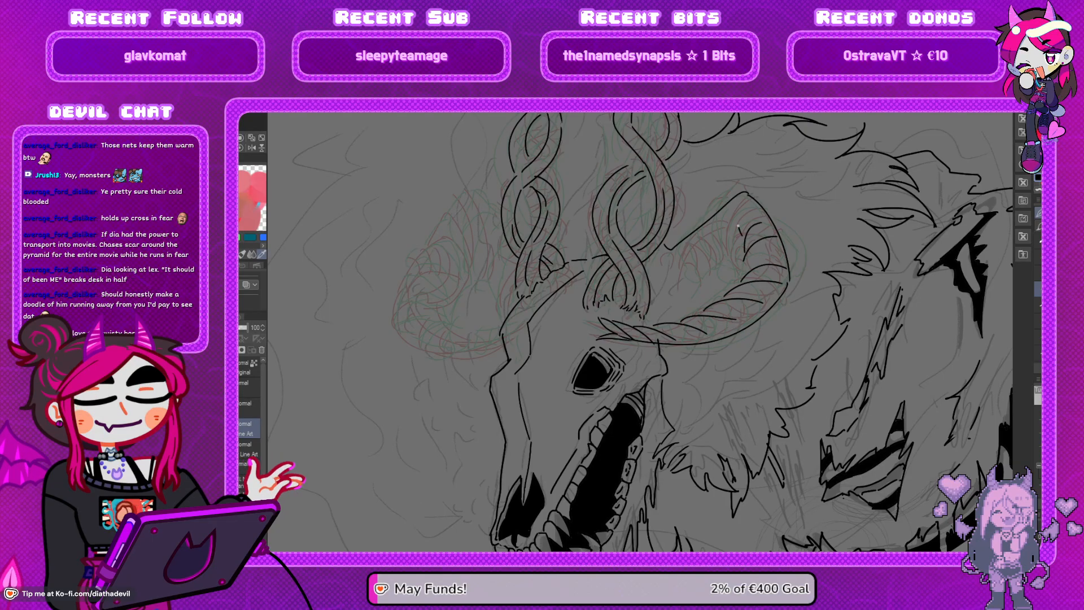
mouse_move(711, 229)
mouse_down()
mouse_move(720, 254)
mouse_move(691, 247)
mouse_move(698, 265)
mouse_move(676, 257)
mouse_move(710, 269)
mouse_move(680, 288)
mouse_move(694, 281)
mouse_move(674, 288)
mouse_move(667, 267)
mouse_up()
key(ctrl+z)
key(ctrl+z)
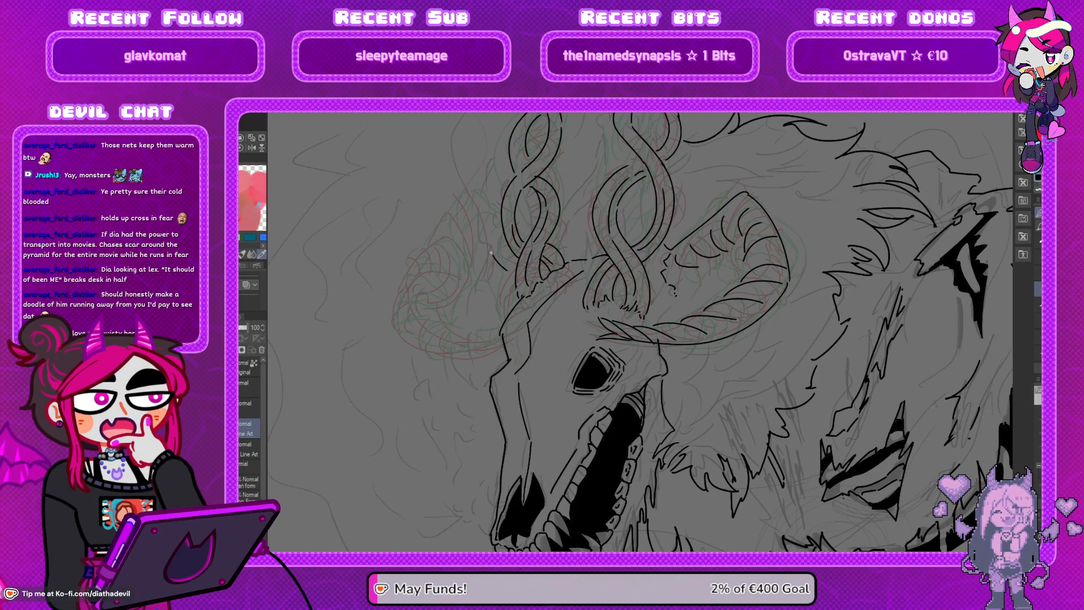
Check the ridged curled horn in the mirrored view, flip back and undo its ridge strokes
key(h)
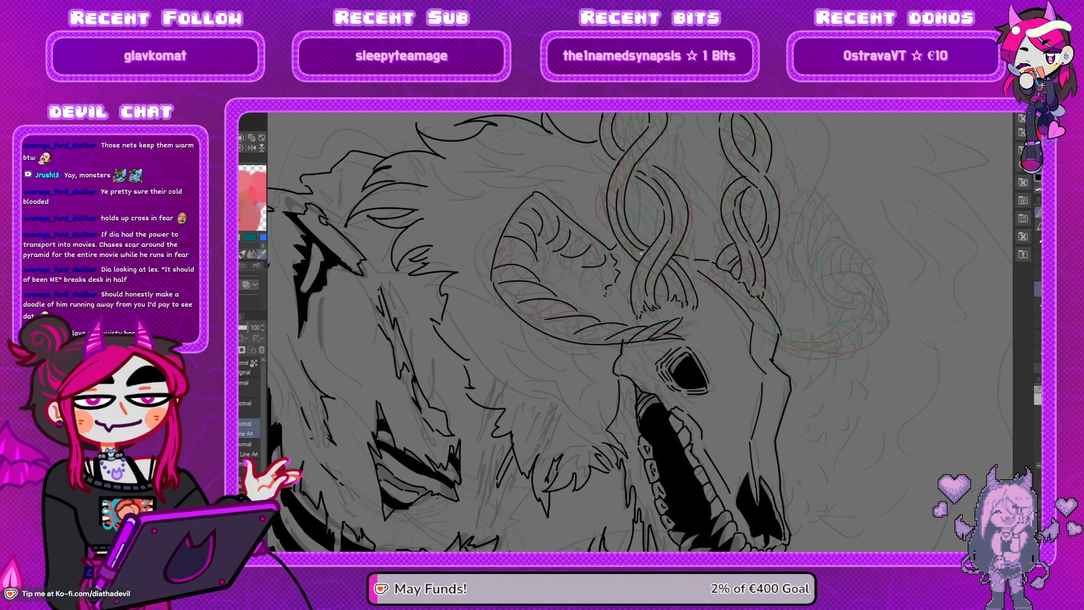
key(h)
key(ctrl+z)
key(ctrl+z)
key(ctrl+z)
key(ctrl+z)
key(ctrl+z)
key(ctrl+z)
key(ctrl+z)
key(ctrl+z)
key(ctrl+z)
key(ctrl+z)
key(ctrl+z)
key(ctrl+z)
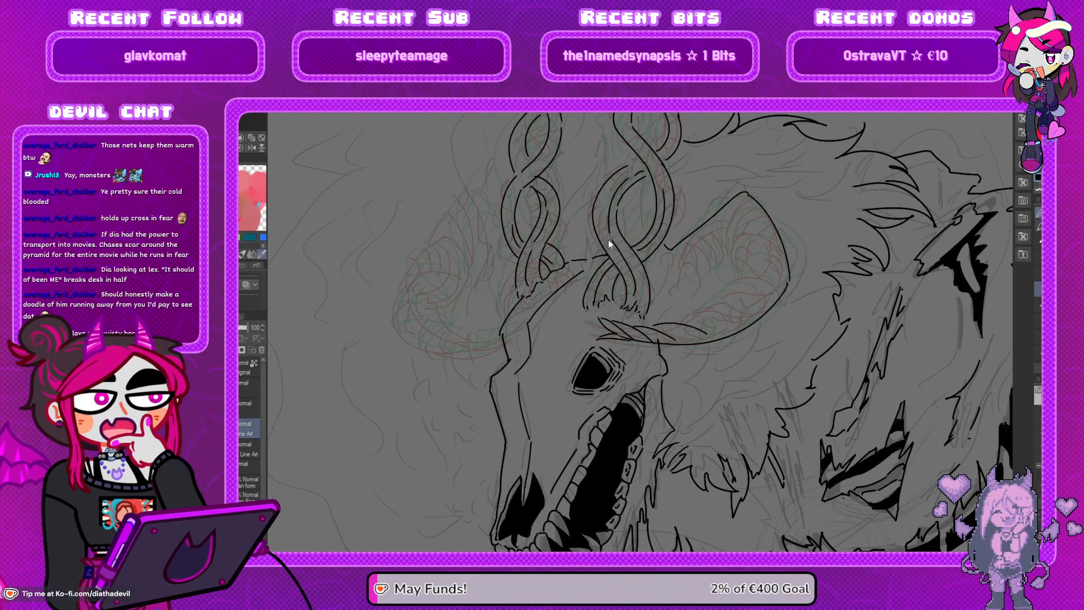
key(ctrl+z)
key(ctrl+z)
key(ctrl+z)
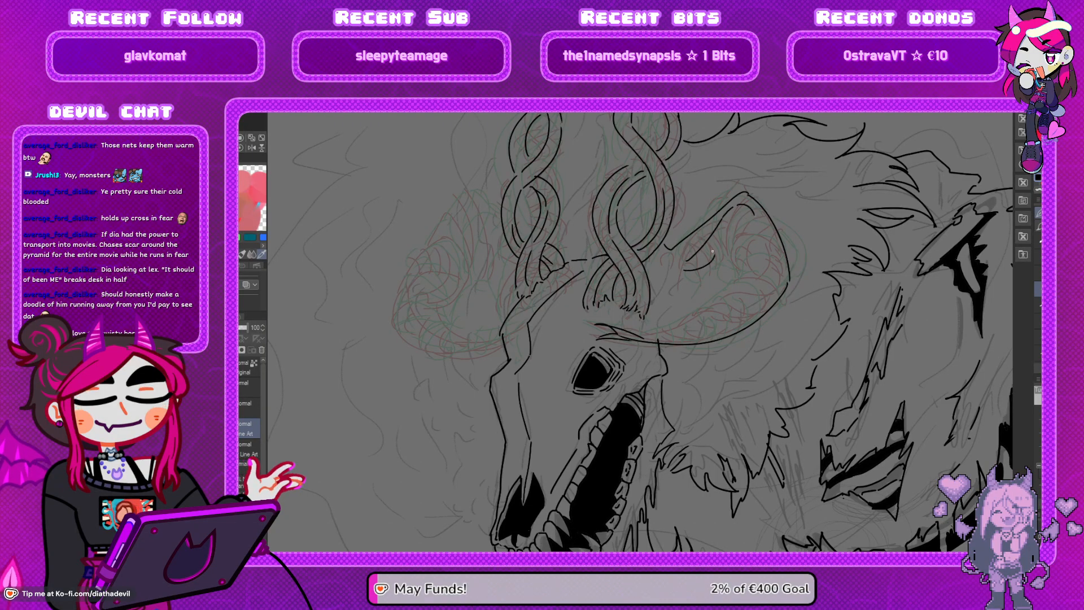
Try short inner contour strokes along the curled horn's upper edge and check them in the mirrored view
key(ctrl+z)
key(ctrl+z)
mouse_move(679, 246)
mouse_down()
mouse_move(725, 236)
mouse_move(689, 240)
mouse_move(681, 280)
mouse_move(708, 228)
mouse_move(748, 195)
mouse_up()
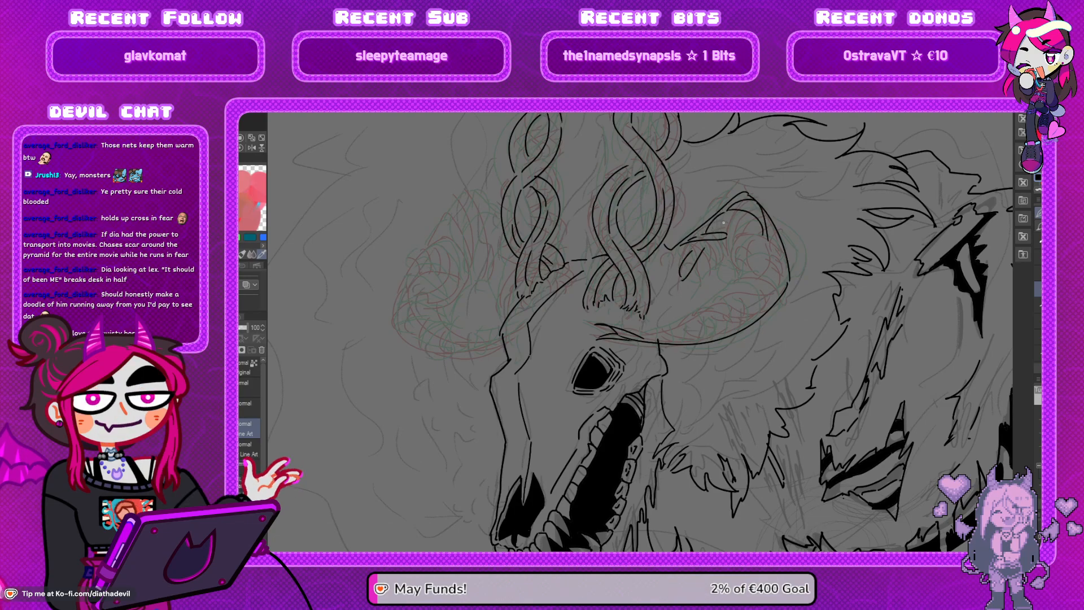
key(h)
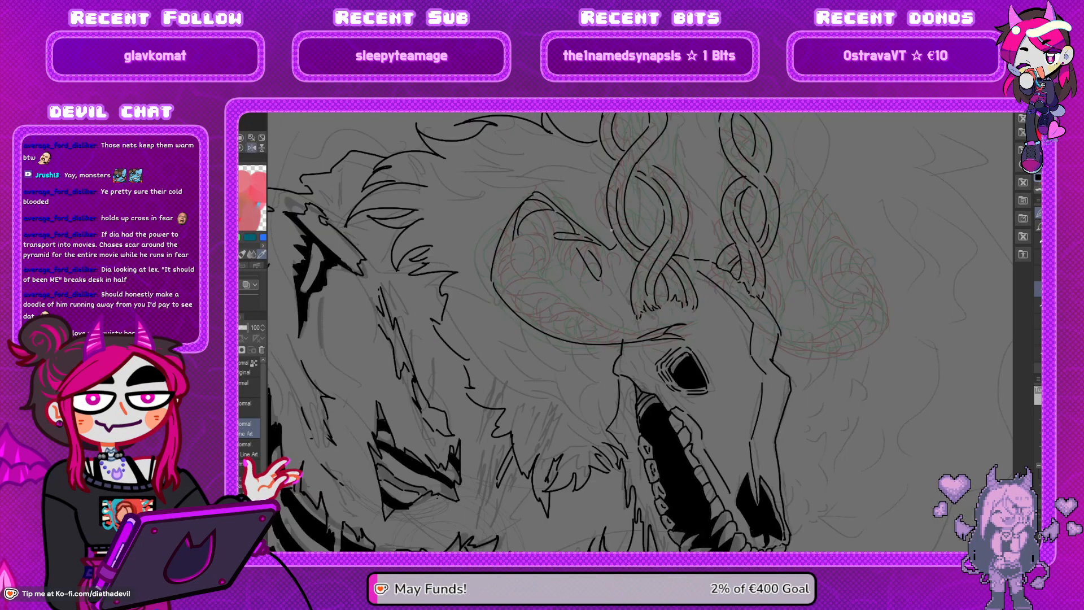
key(h)
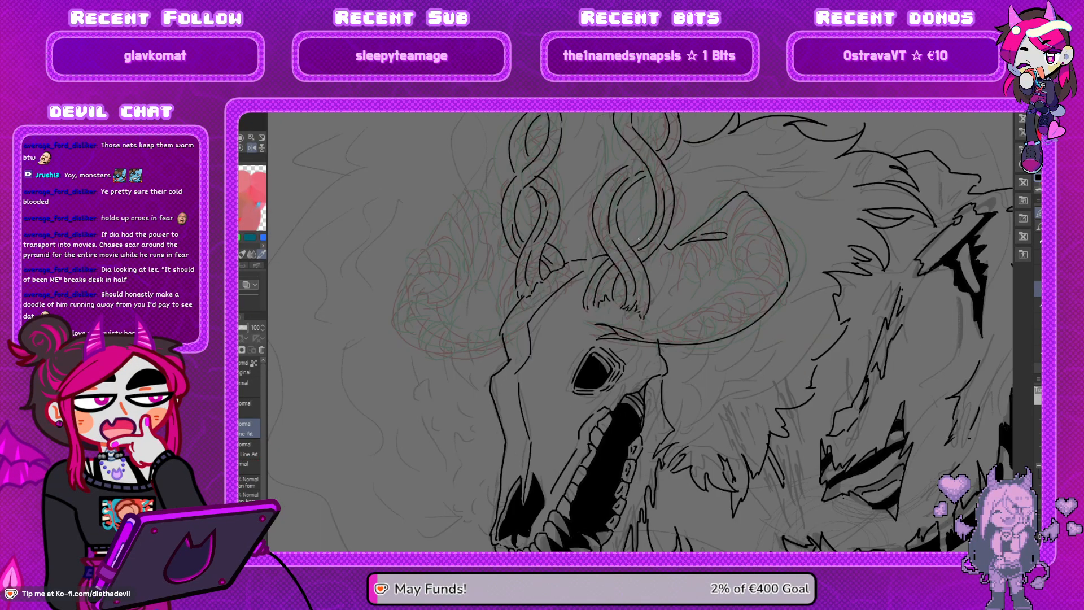
Ink the inner contour and small central curl inside the curled side horn, and compare it in the mirrored view
drag(682, 285, 725, 222)
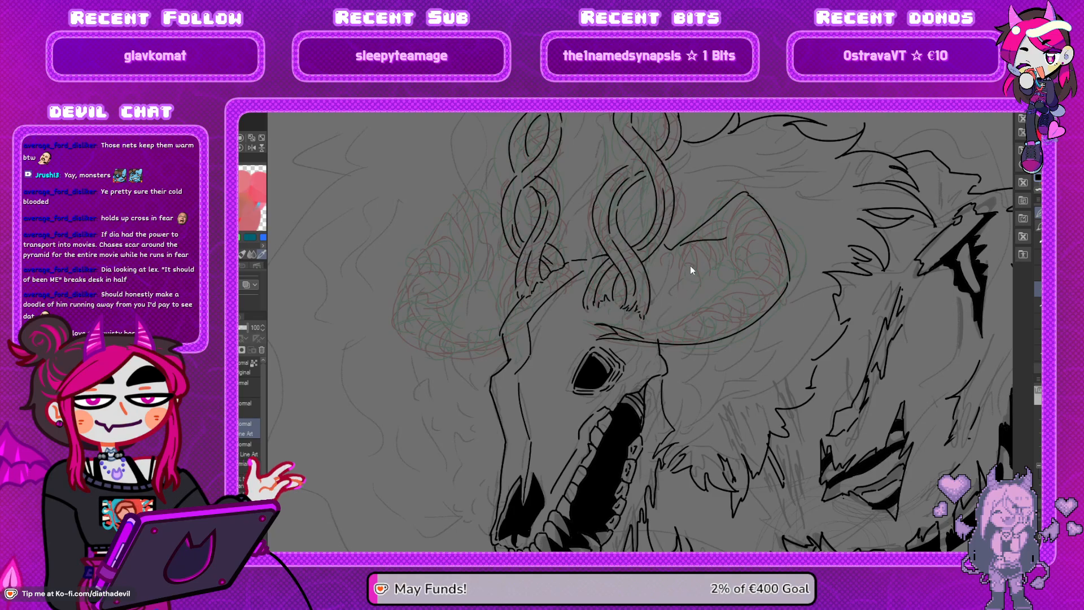
key(ctrl+z)
mouse_move(682, 284)
mouse_down()
mouse_move(720, 223)
mouse_move(676, 298)
mouse_move(687, 275)
mouse_move(698, 280)
mouse_up()
key(ctrl+z)
key(ctrl+z)
key(ctrl+z)
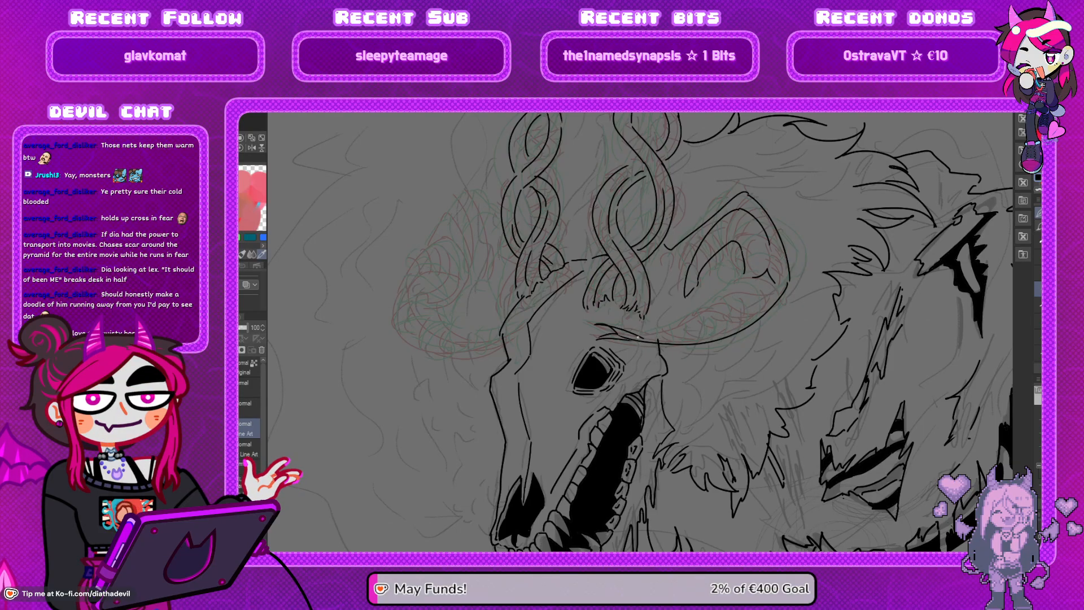
drag(732, 316, 649, 340)
key(h)
key(h)
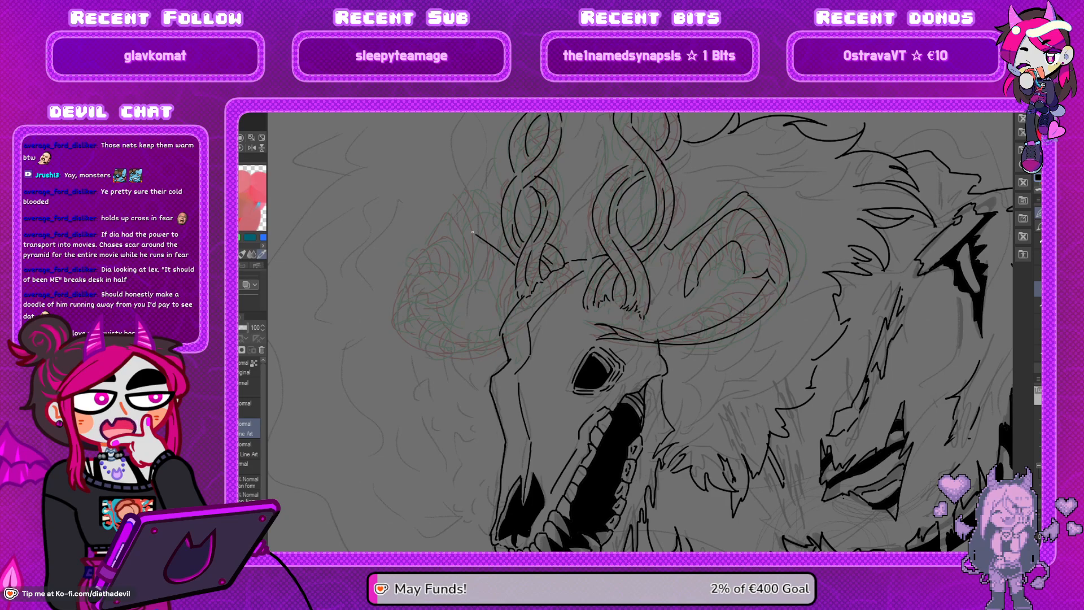
Ink the outer outline and inner contours of the matching curled horn on the skull's opposite side, checking them in the mirrored view
mouse_move(509, 258)
mouse_down()
mouse_move(469, 251)
mouse_move(471, 236)
mouse_move(433, 265)
mouse_move(461, 238)
mouse_move(450, 254)
mouse_move(450, 219)
mouse_move(415, 245)
mouse_move(393, 314)
mouse_up()
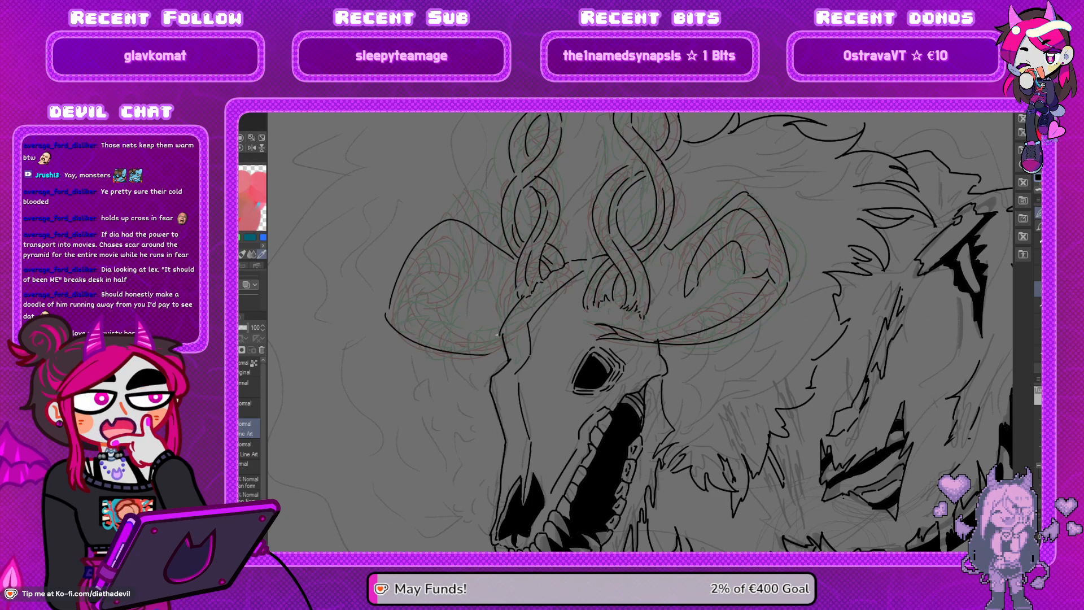
key(h)
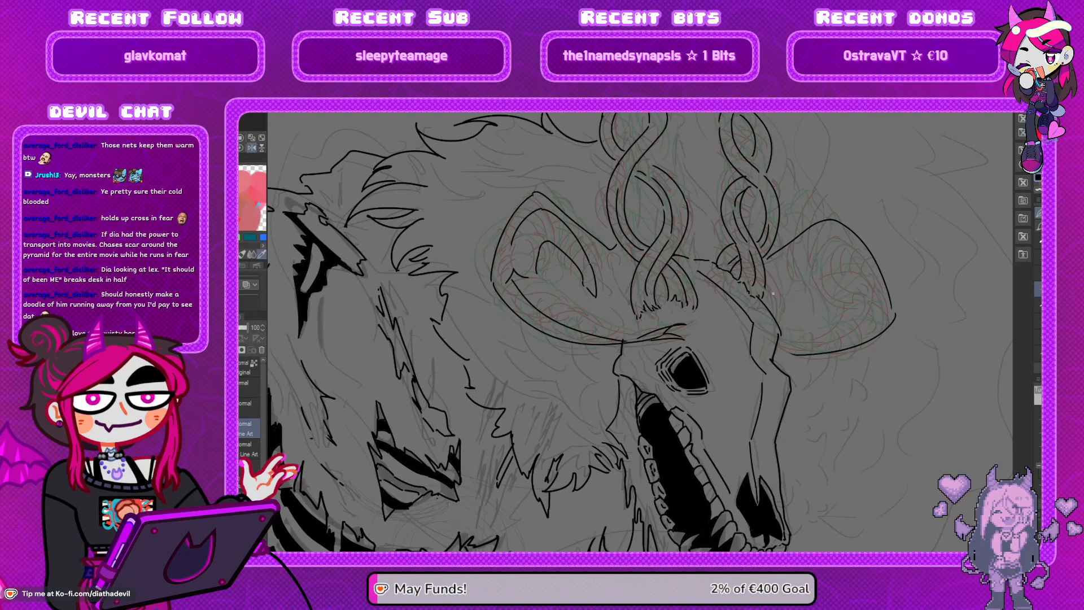
key(ctrl+z)
mouse_move(770, 293)
mouse_down()
mouse_move(826, 236)
mouse_move(870, 291)
mouse_move(847, 344)
mouse_move(769, 335)
mouse_move(805, 353)
mouse_up()
key(ctrl+z)
key(ctrl+z)
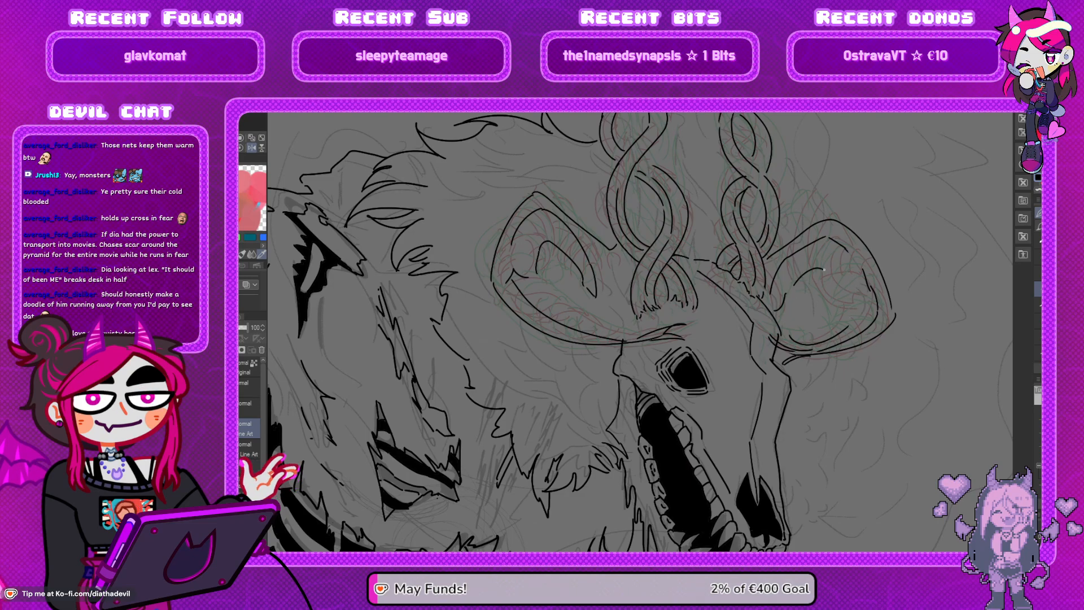
key(h)
drag(676, 302, 649, 321)
scroll(649, 321, up, 5)
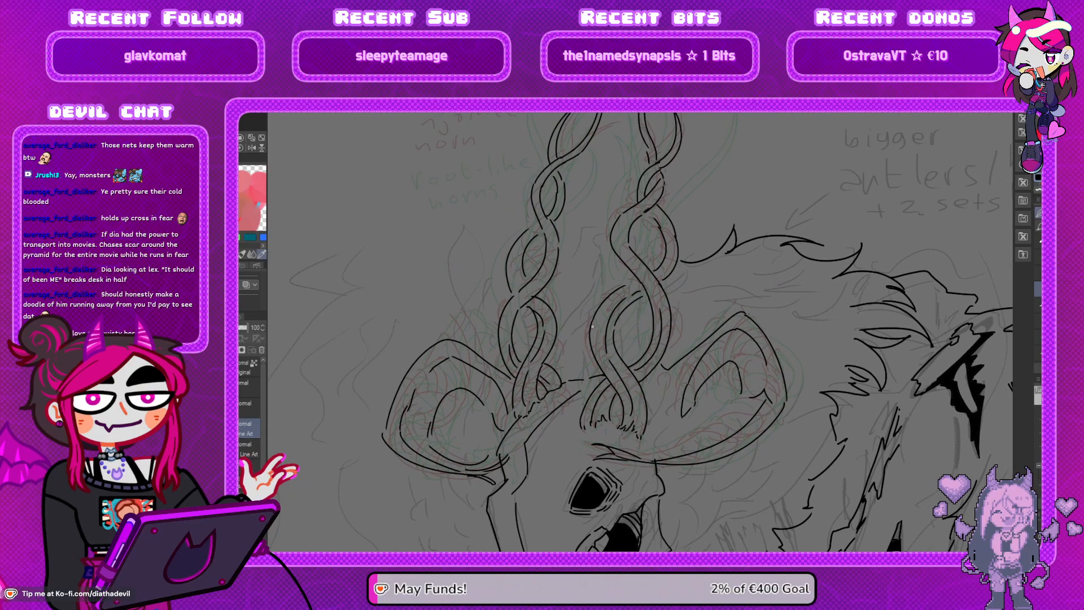
Switch to the empty layer above the line art and ink extra thin strands weaving up around the second twisted horn
click(249, 408)
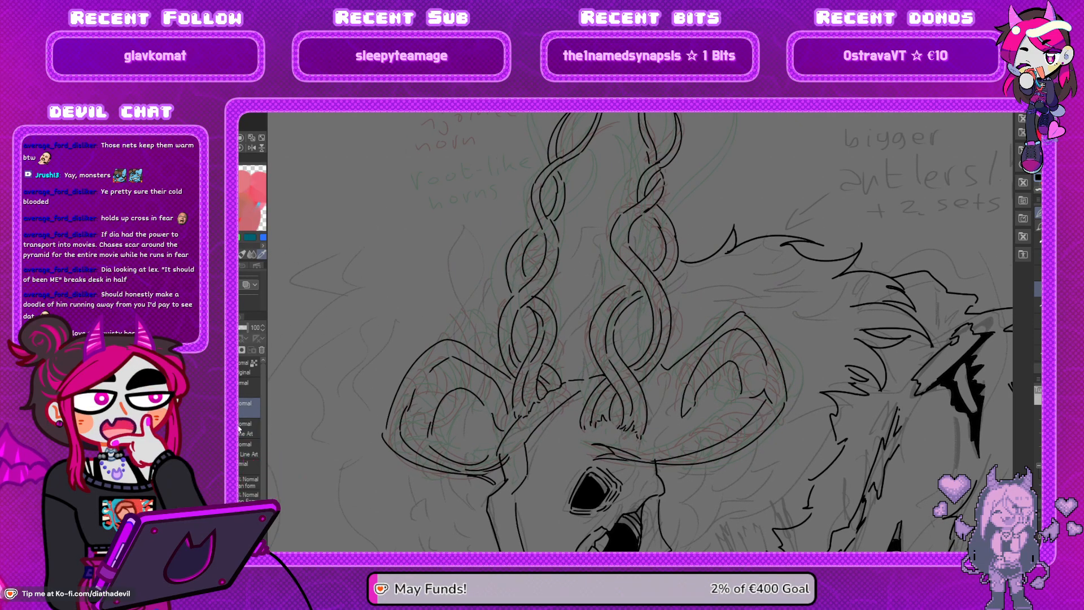
drag(589, 338, 593, 348)
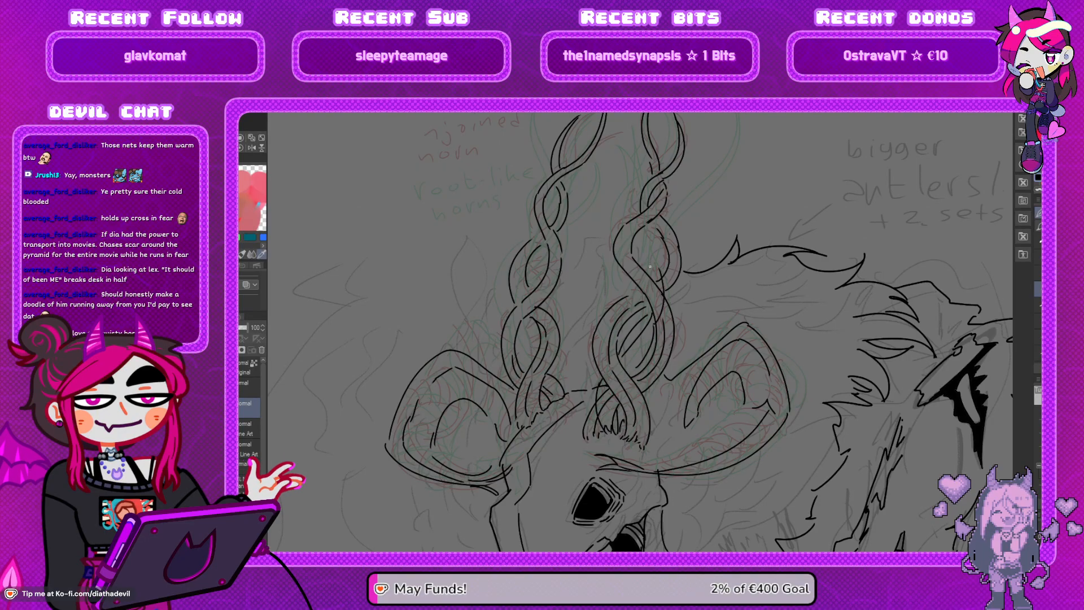
drag(649, 245, 640, 327)
mouse_move(632, 255)
mouse_down()
mouse_move(606, 316)
mouse_move(634, 325)
mouse_up()
key(ctrl+z)
key(ctrl+z)
mouse_move(621, 287)
mouse_down()
mouse_move(628, 318)
mouse_move(620, 237)
mouse_move(632, 295)
mouse_move(605, 264)
mouse_move(613, 238)
mouse_up()
key(ctrl+z)
mouse_move(608, 252)
mouse_down()
mouse_move(623, 288)
mouse_move(604, 201)
mouse_up()
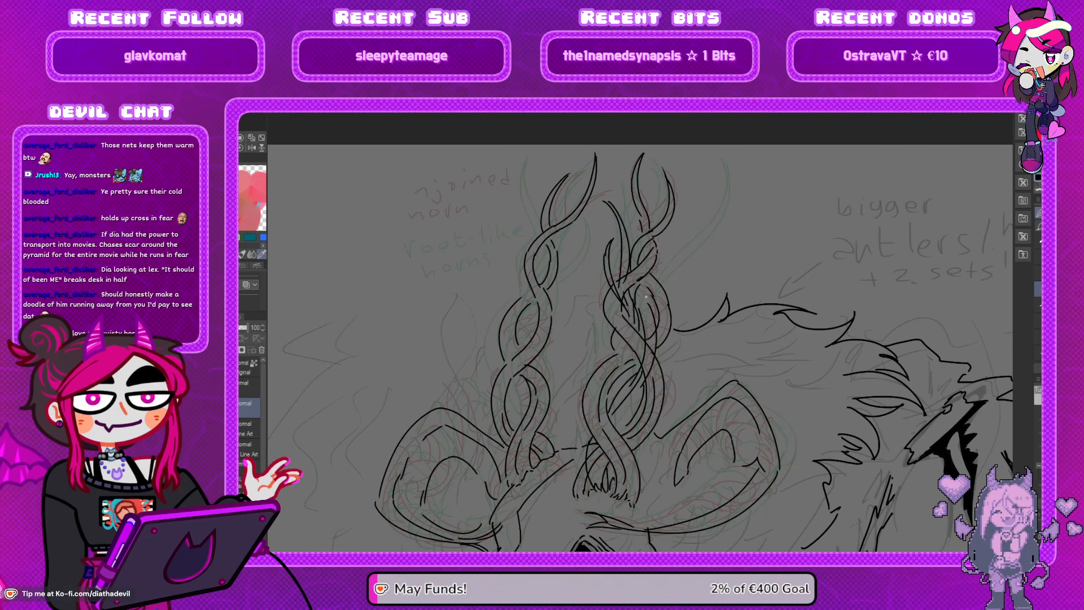
key(ctrl+z)
Ink a long outward-curving branch and shorter pointed branches around the upper part of the second twisted horn
drag(647, 290, 719, 169)
key(ctrl+z)
drag(650, 275, 714, 156)
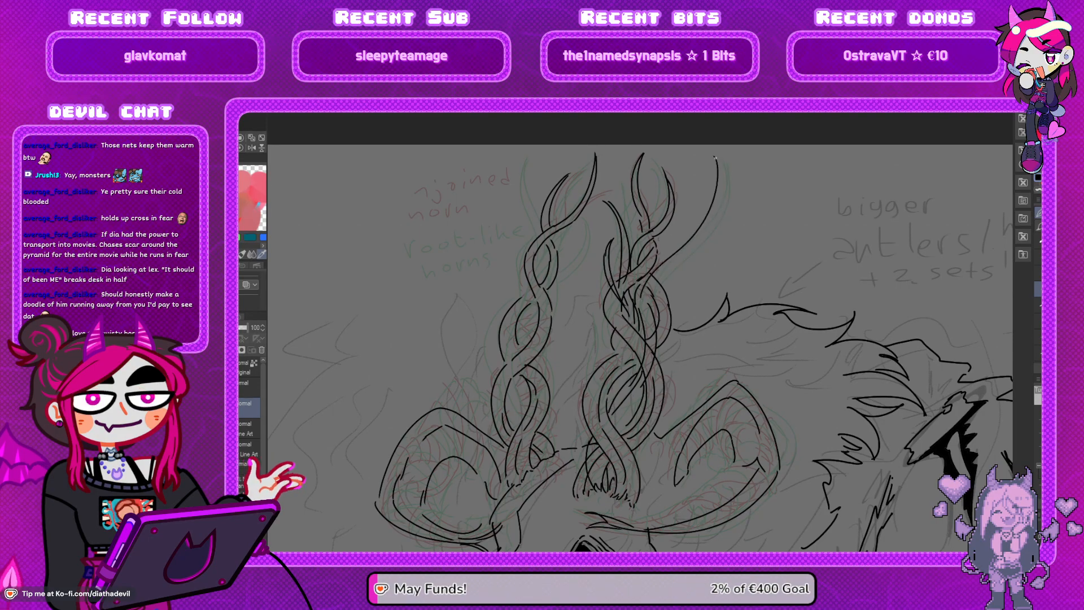
mouse_move(639, 293)
mouse_down()
mouse_move(710, 233)
mouse_move(716, 162)
mouse_move(650, 284)
mouse_up()
key(ctrl+z)
key(ctrl+z)
mouse_move(716, 164)
mouse_down()
mouse_move(717, 190)
mouse_move(646, 309)
mouse_move(630, 221)
mouse_up()
key(ctrl+z)
drag(615, 176, 631, 243)
key(ctrl+z)
mouse_move(616, 178)
mouse_down()
mouse_move(629, 250)
mouse_move(573, 242)
mouse_up()
Add a pointed branch splitting off the outer side of the first twisted horn near its tip
key(e)
mouse_move(548, 261)
mouse_down()
mouse_move(565, 279)
mouse_move(540, 218)
mouse_move(542, 178)
mouse_up()
key(ctrl+z)
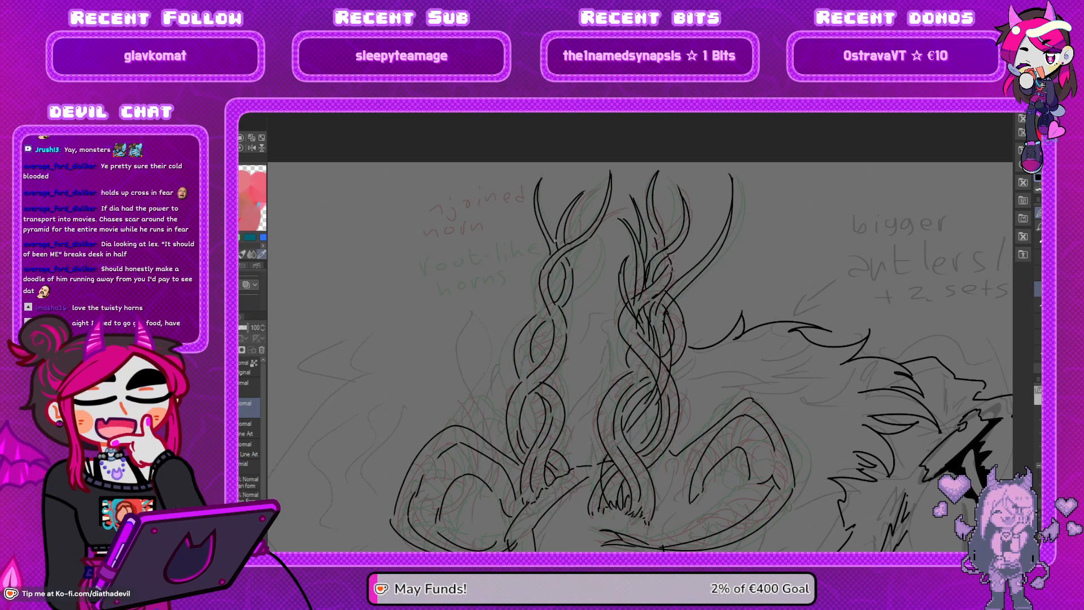
drag(543, 217, 555, 249)
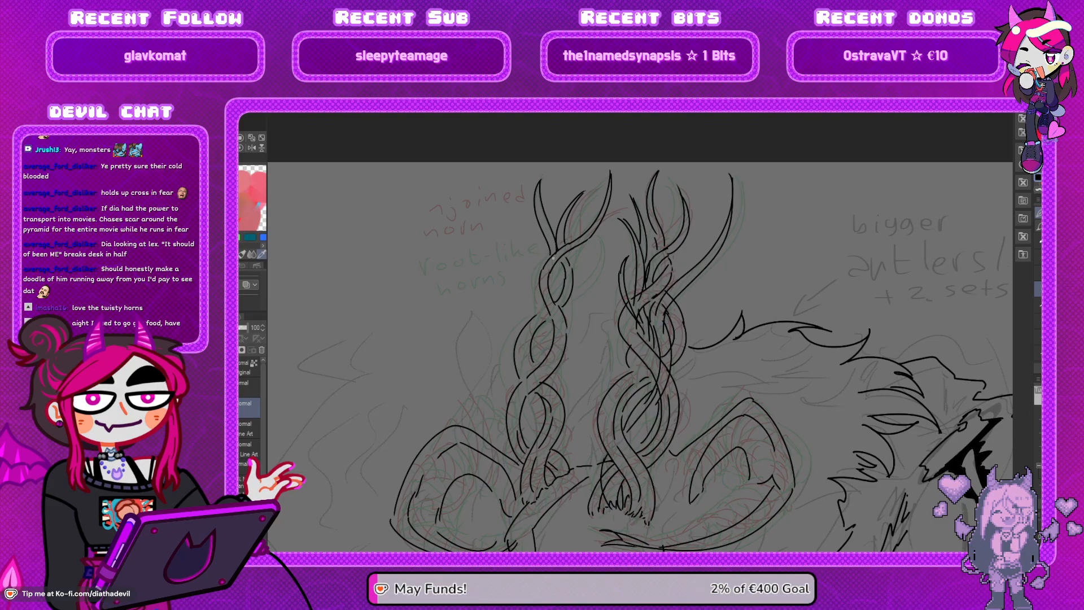
drag(539, 179, 556, 253)
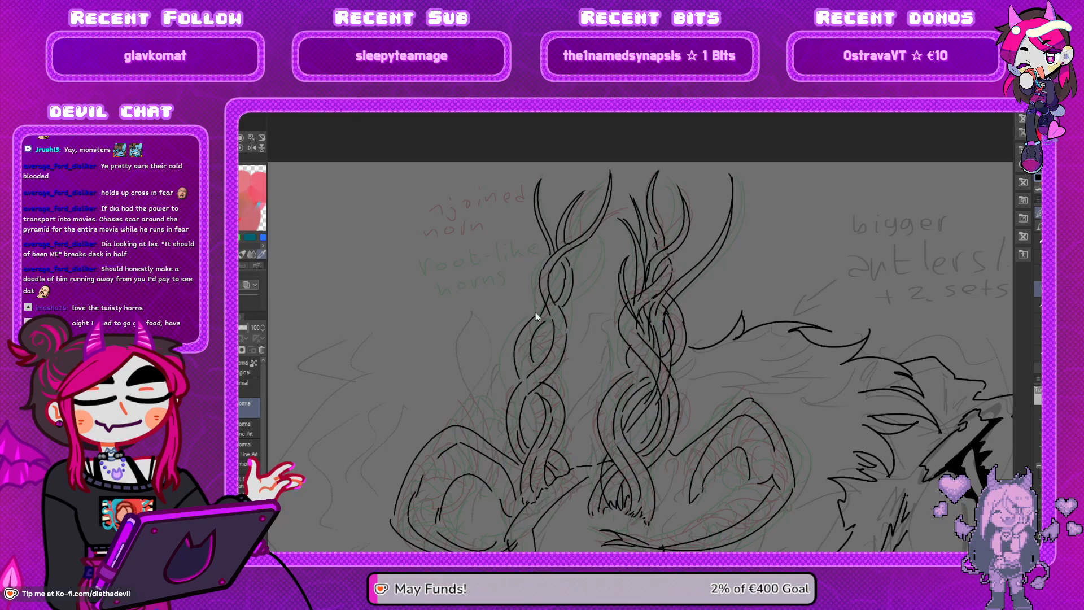
Ink thin strands through the first horn's upper twists and a short branch curving toward the second horn
drag(547, 308, 547, 345)
drag(563, 265, 559, 304)
drag(609, 239, 586, 290)
key(ctrl+z)
drag(606, 242, 559, 303)
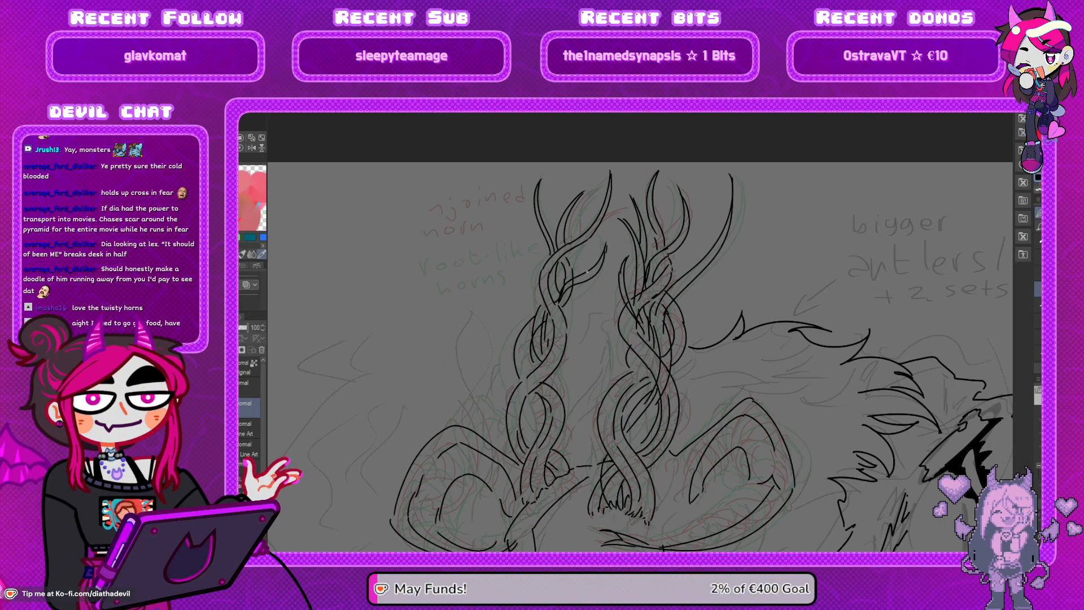
key(ctrl+z)
mouse_move(602, 254)
mouse_down()
mouse_move(578, 296)
mouse_move(570, 265)
mouse_up()
key(ctrl+z)
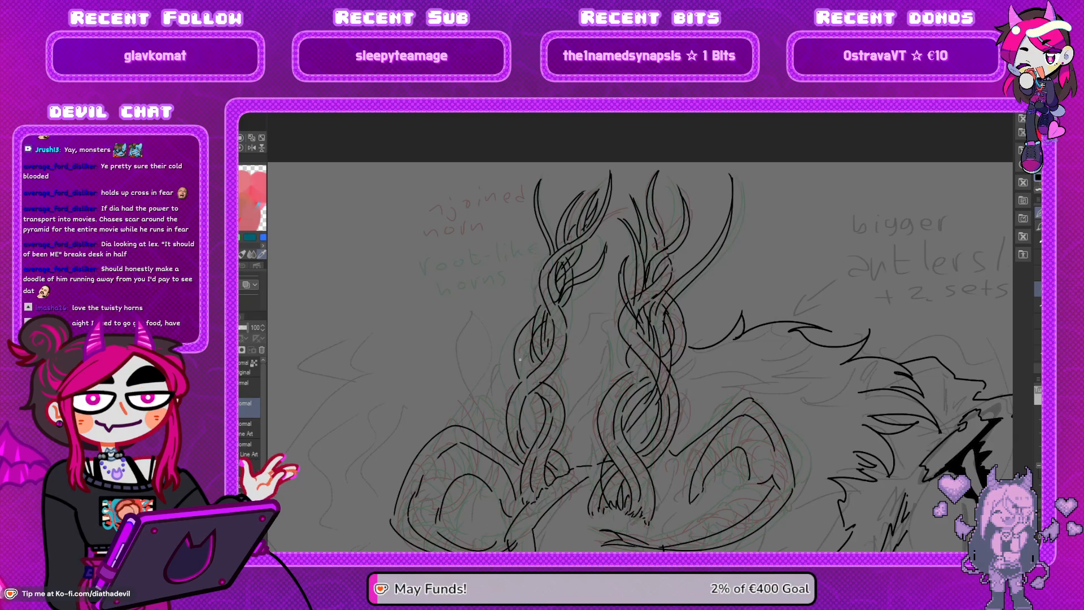
Redraw the outer side branch of the first twisted horn as a long crescent curving up from its middle
key(ctrl+z)
drag(524, 324, 534, 234)
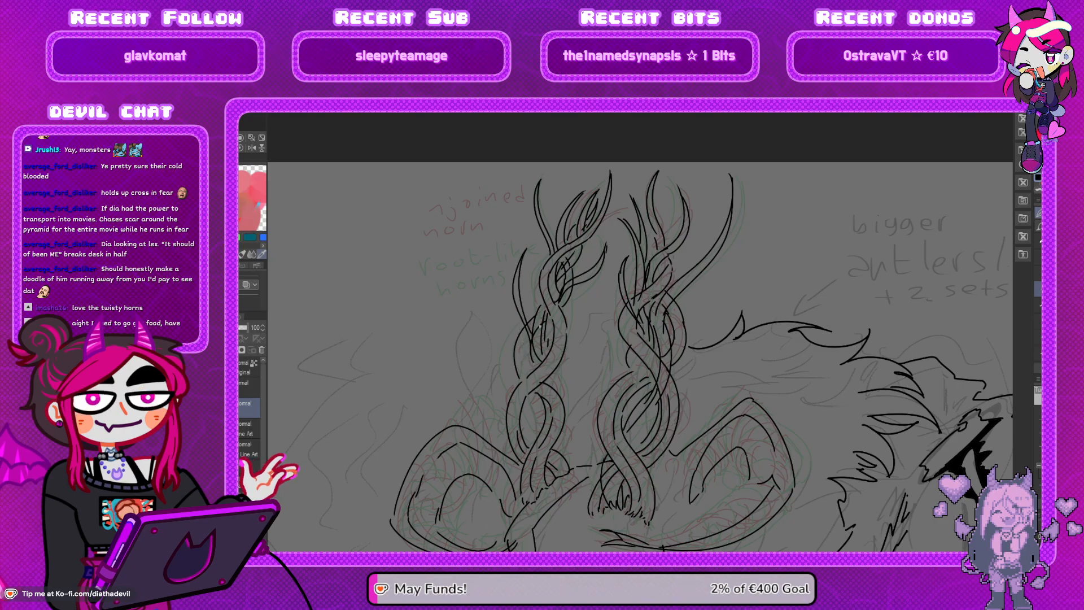
key(ctrl+z)
key(ctrl+z)
mouse_move(517, 378)
mouse_down()
mouse_move(511, 291)
mouse_move(528, 271)
mouse_up()
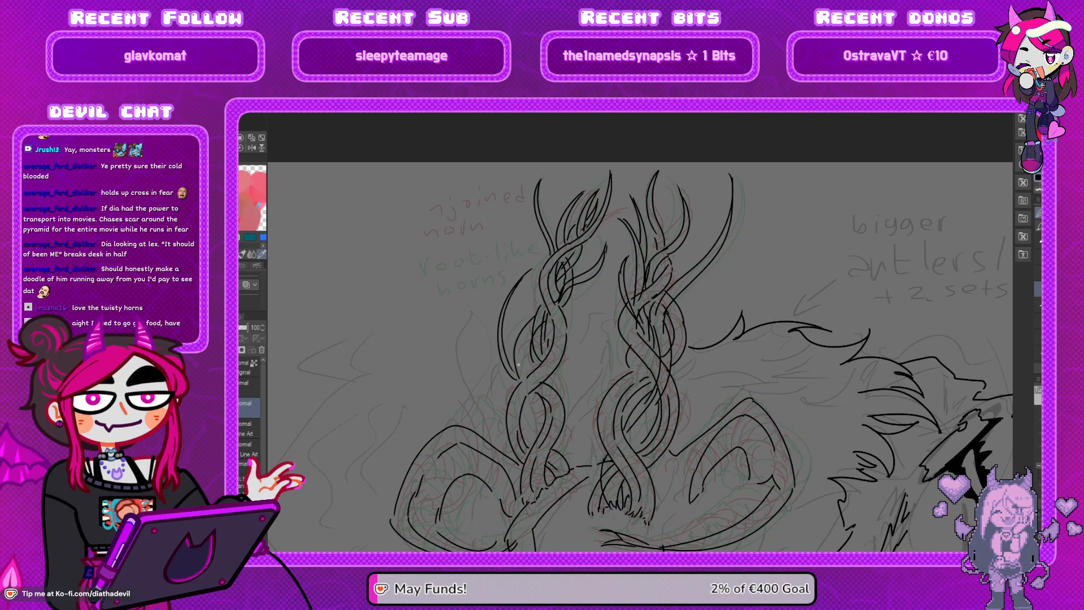
Weave more thin strands around the lower half of the second twisted horn and try a branch on its outer side
scroll(529, 329, down, 3)
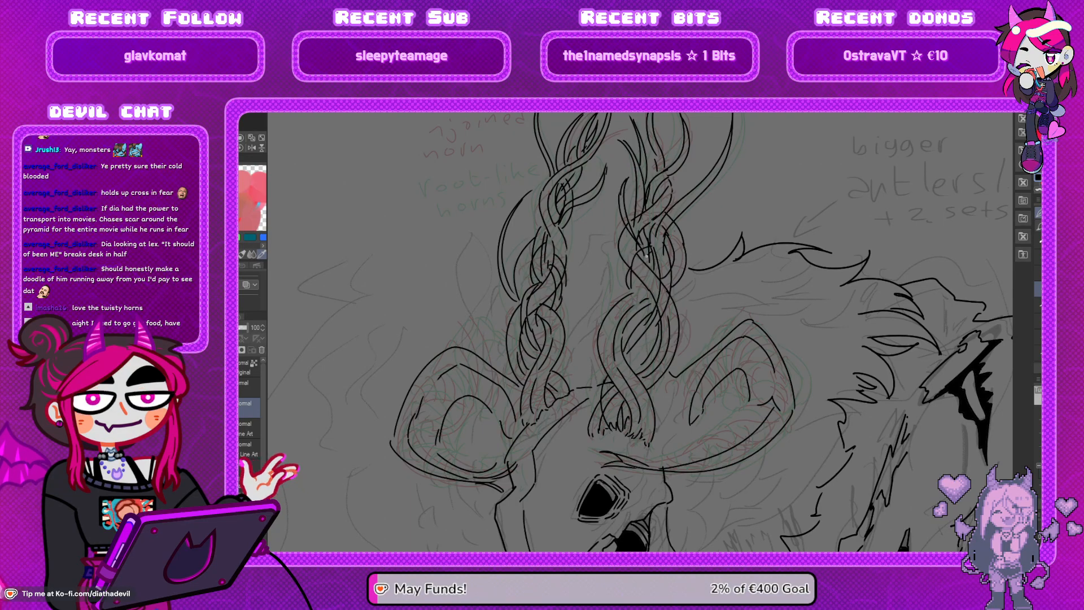
drag(629, 314, 603, 341)
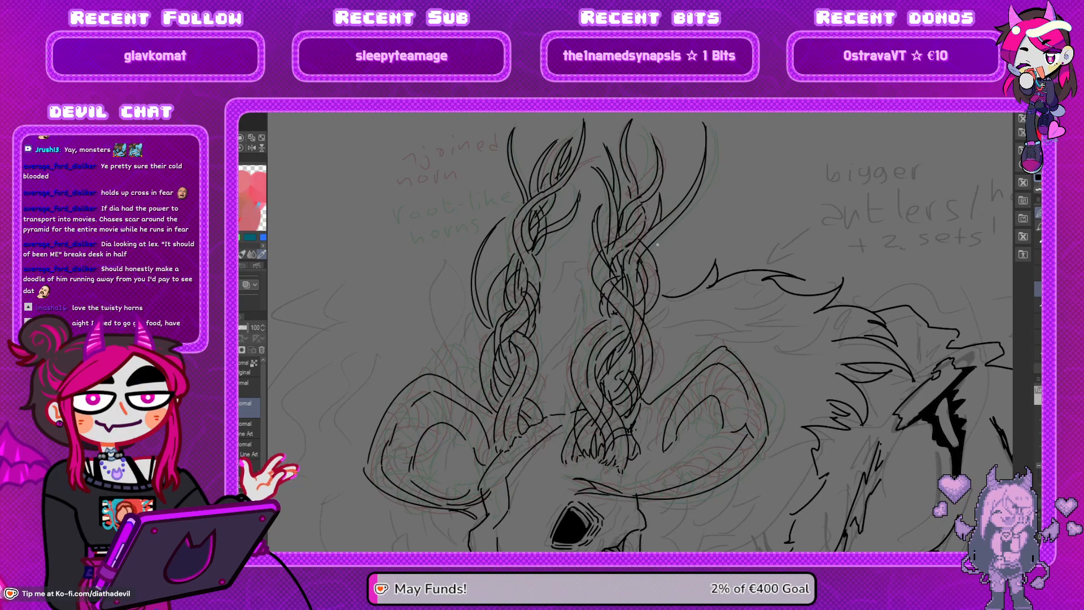
drag(662, 276, 701, 228)
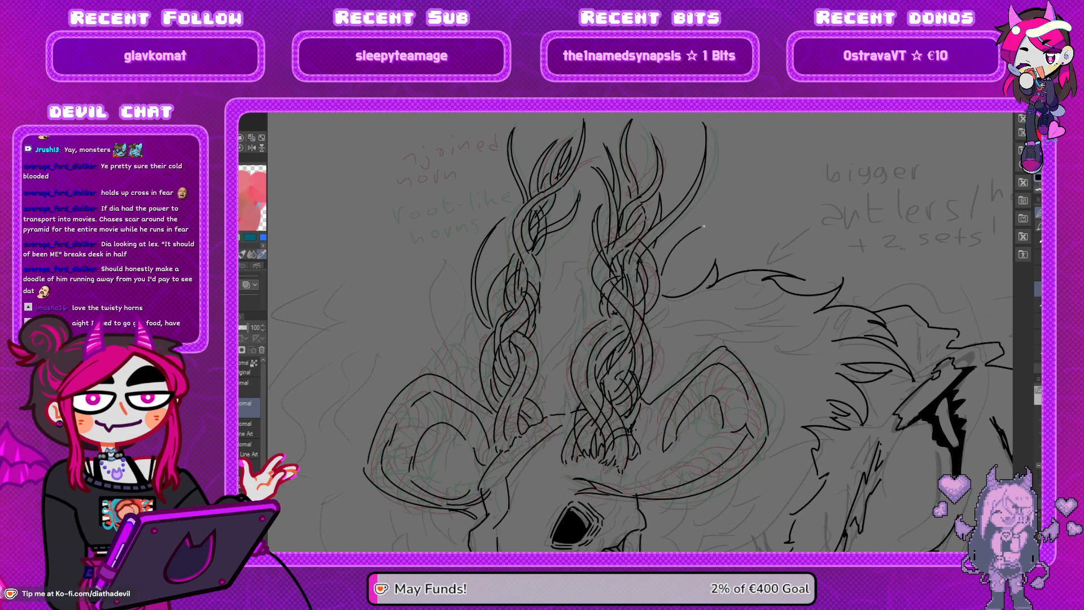
key(ctrl+z)
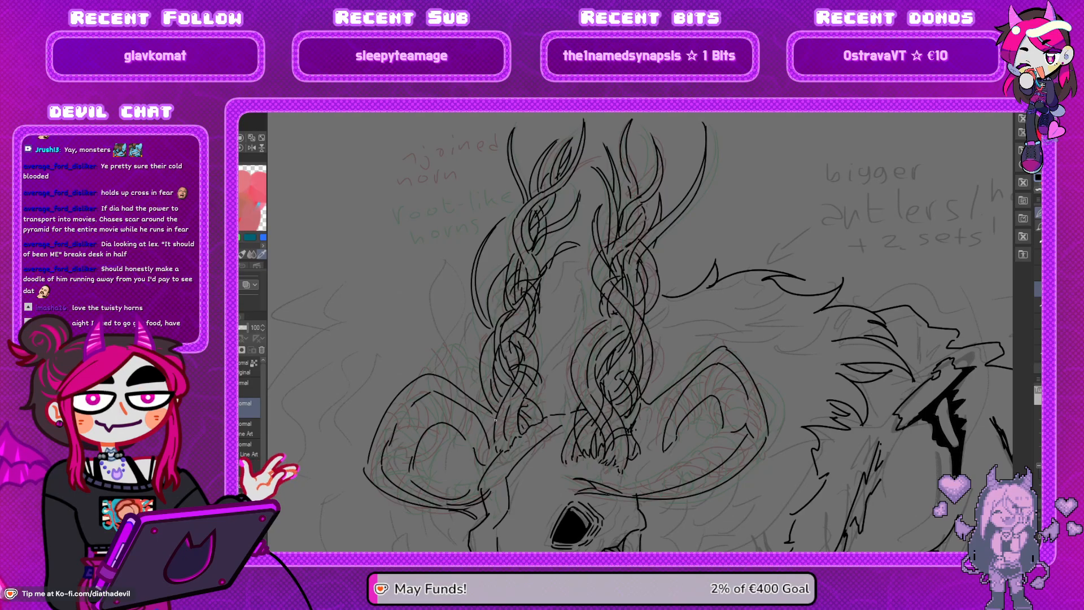
Wrap thin strands around the lower first horn down to its root-like base, and flip the canvas to compare both horns
drag(461, 331, 495, 411)
key(ctrl+z)
drag(494, 370, 477, 370)
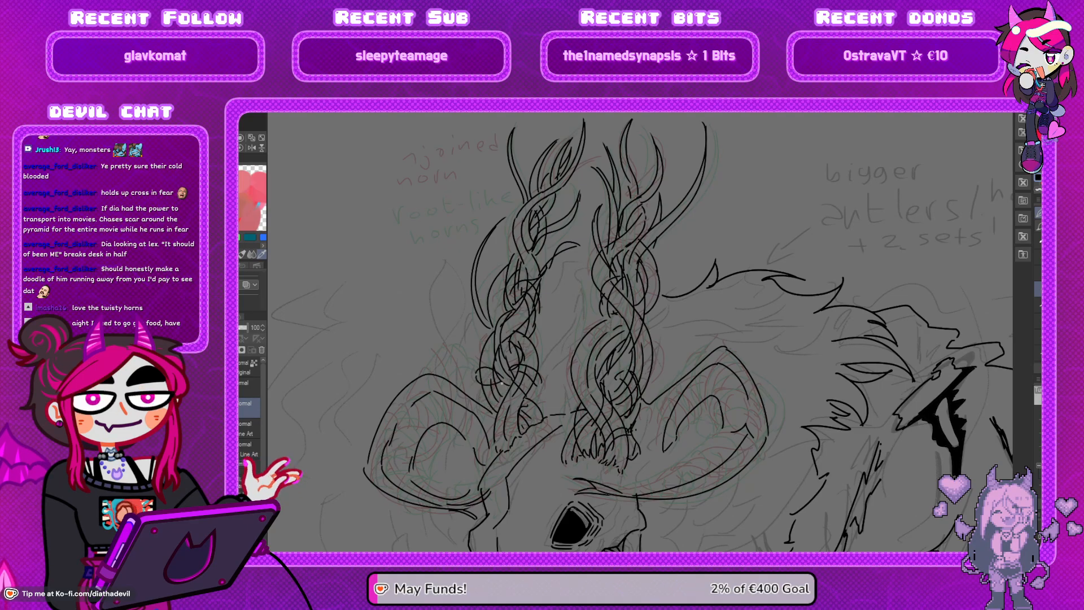
key(ctrl+z)
drag(477, 372, 494, 413)
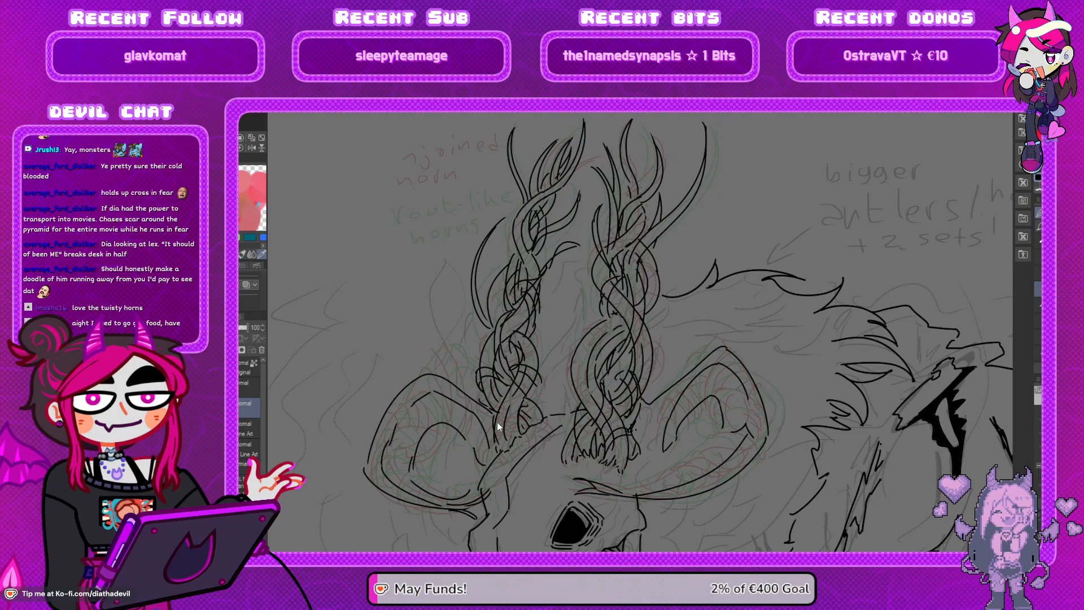
drag(491, 415, 493, 442)
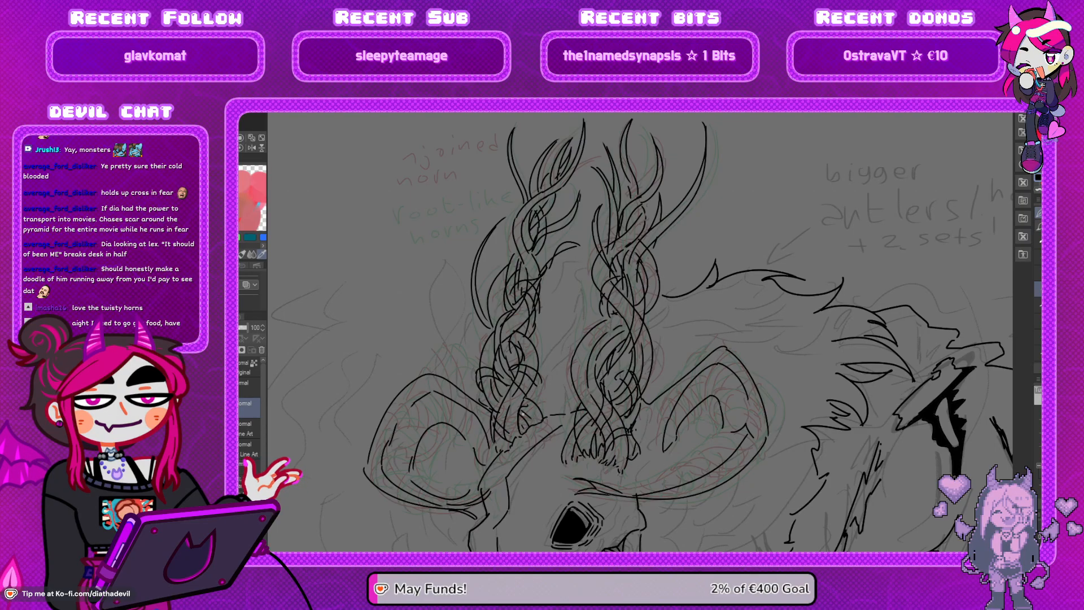
key(h)
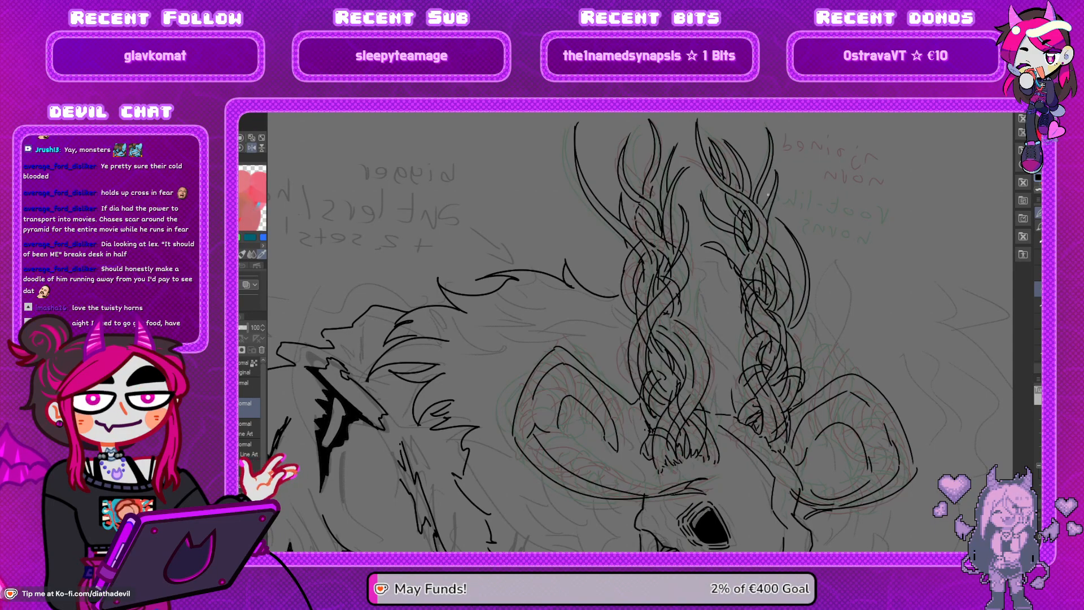
Ink curved ridge bands across the top and outer curve of the far curled side horn
key(h)
drag(510, 456, 552, 332)
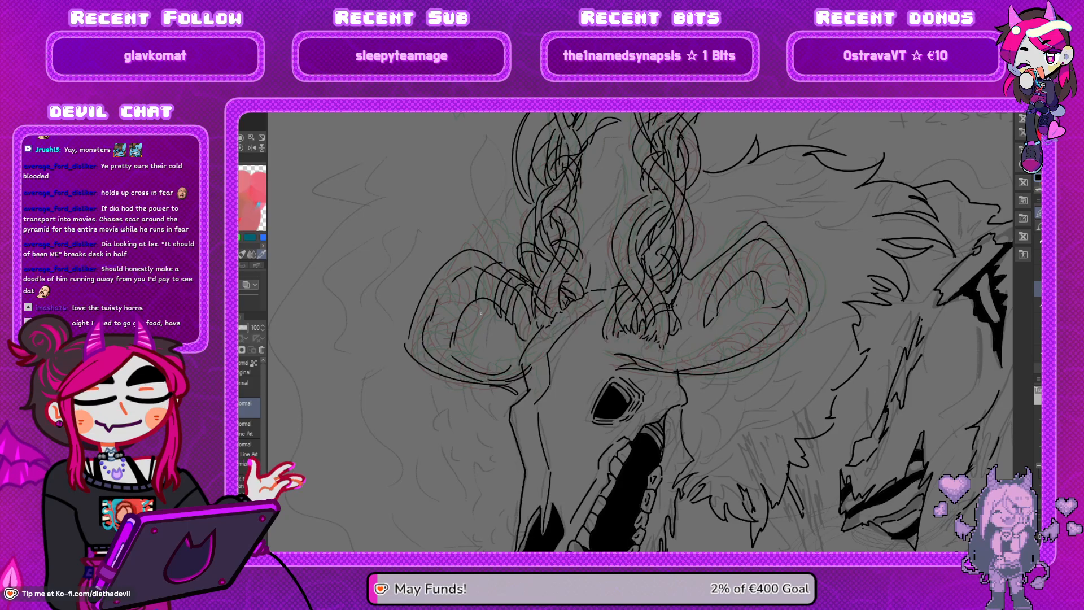
drag(456, 249, 473, 304)
mouse_move(453, 254)
mouse_down()
mouse_move(439, 276)
mouse_move(465, 316)
mouse_move(433, 280)
mouse_move(479, 342)
mouse_move(475, 307)
mouse_move(477, 339)
mouse_up()
key(ctrl+z)
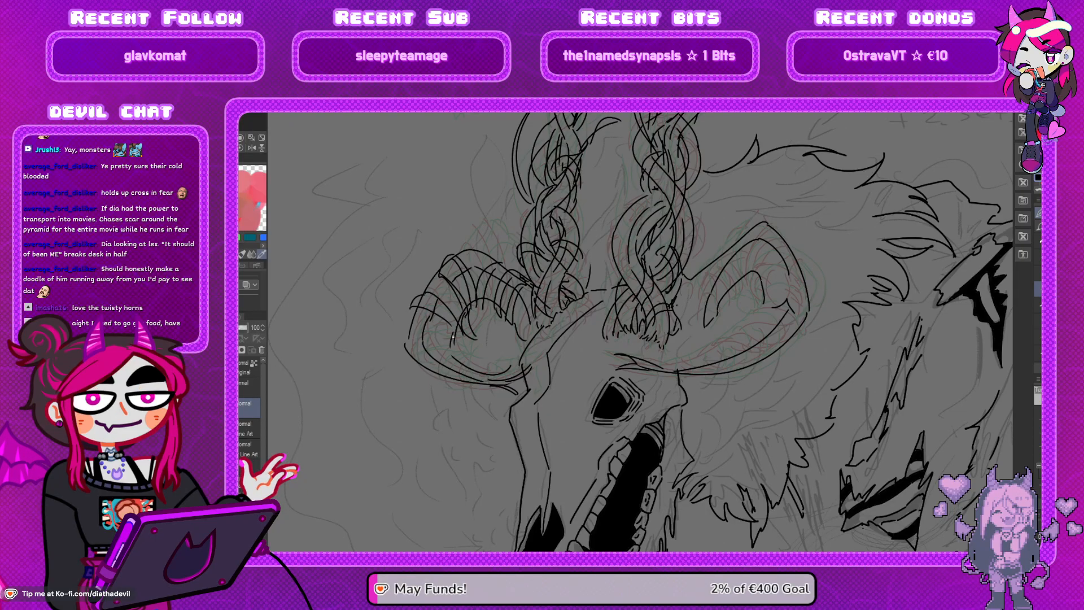
Add root-like tendrils off the far curled horn's outer edge, including a hooked hanging one, and wrap strands along its lower rim
drag(390, 287, 413, 292)
mouse_move(457, 340)
mouse_down()
mouse_move(424, 332)
mouse_move(418, 369)
mouse_move(446, 342)
mouse_move(438, 396)
mouse_move(443, 372)
mouse_up()
mouse_move(438, 371)
mouse_down()
mouse_move(467, 359)
mouse_move(460, 407)
mouse_up()
key(ctrl+z)
key(ctrl+z)
drag(445, 348, 407, 418)
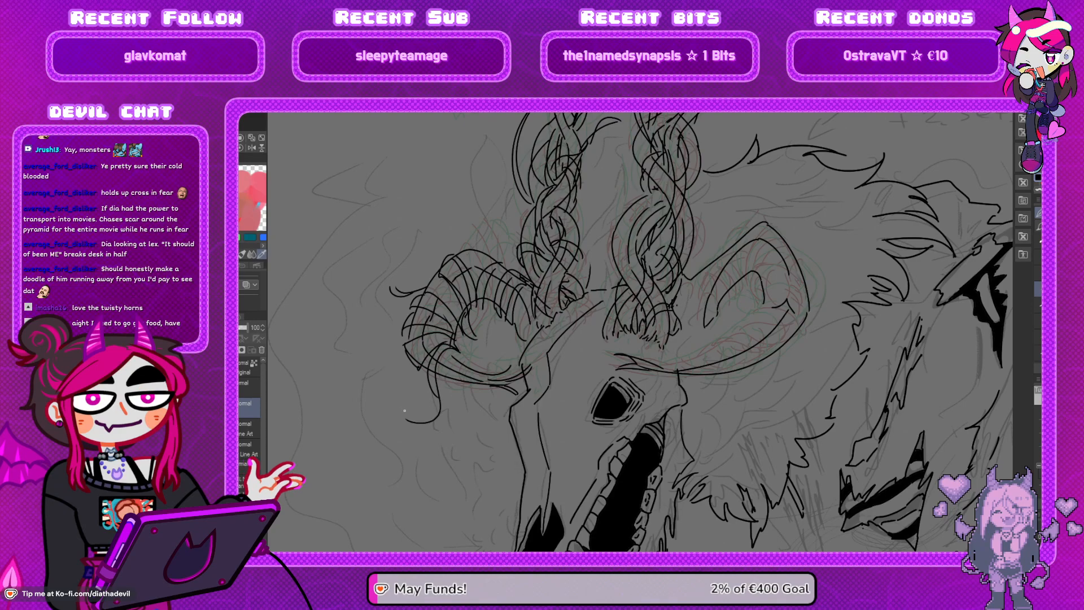
key(ctrl+z)
mouse_move(489, 352)
mouse_down()
mouse_move(463, 414)
mouse_move(450, 385)
mouse_move(510, 349)
mouse_up()
key(ctrl+z)
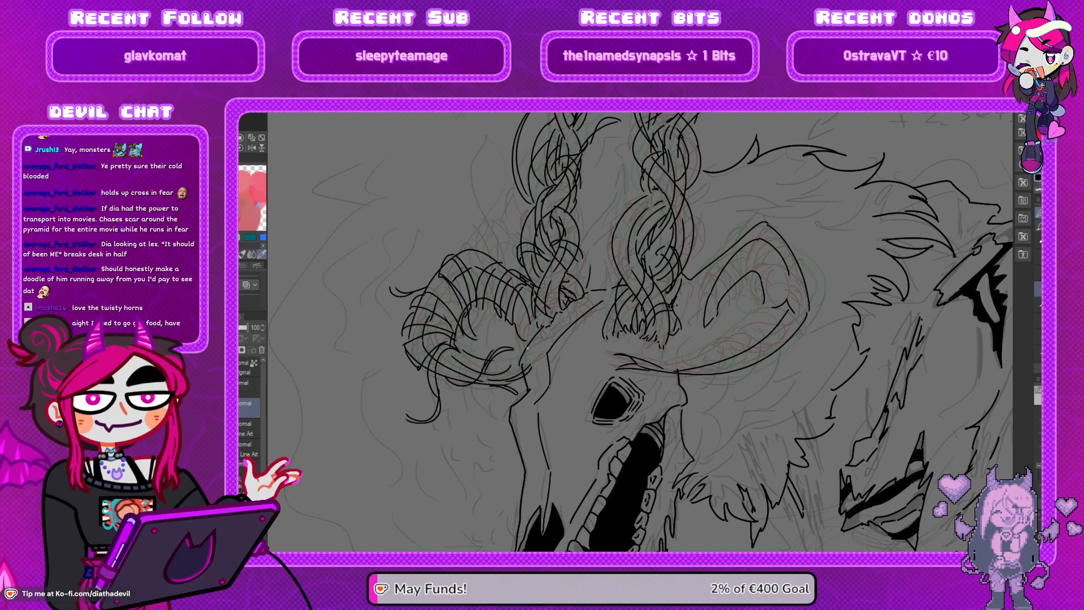
Wrap thin strands around the near curled horn from its base along the lower rim
key(ctrl+z)
drag(645, 373, 705, 360)
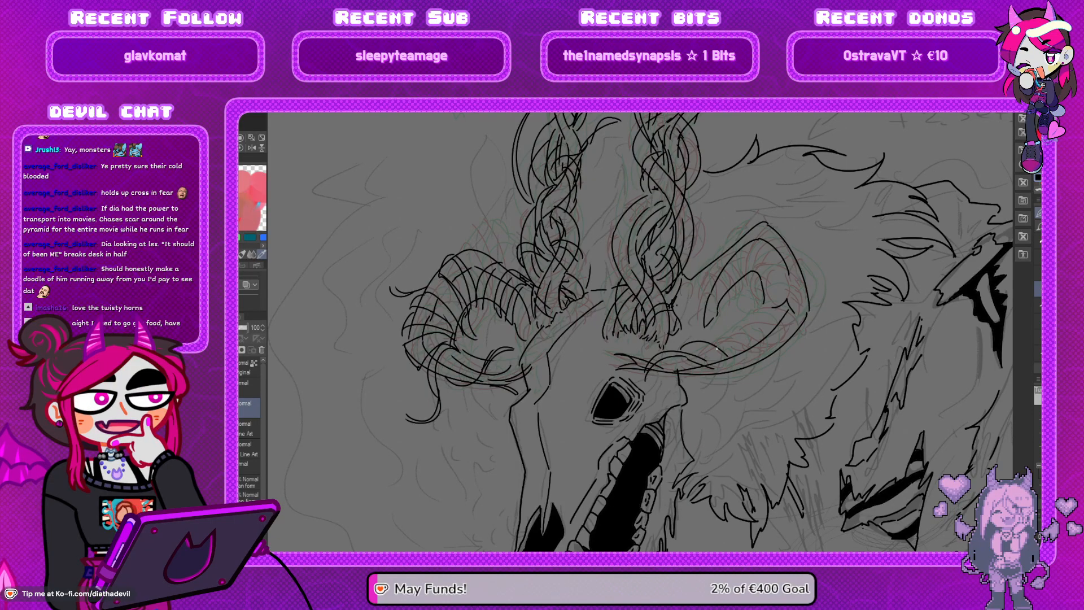
drag(677, 372, 748, 368)
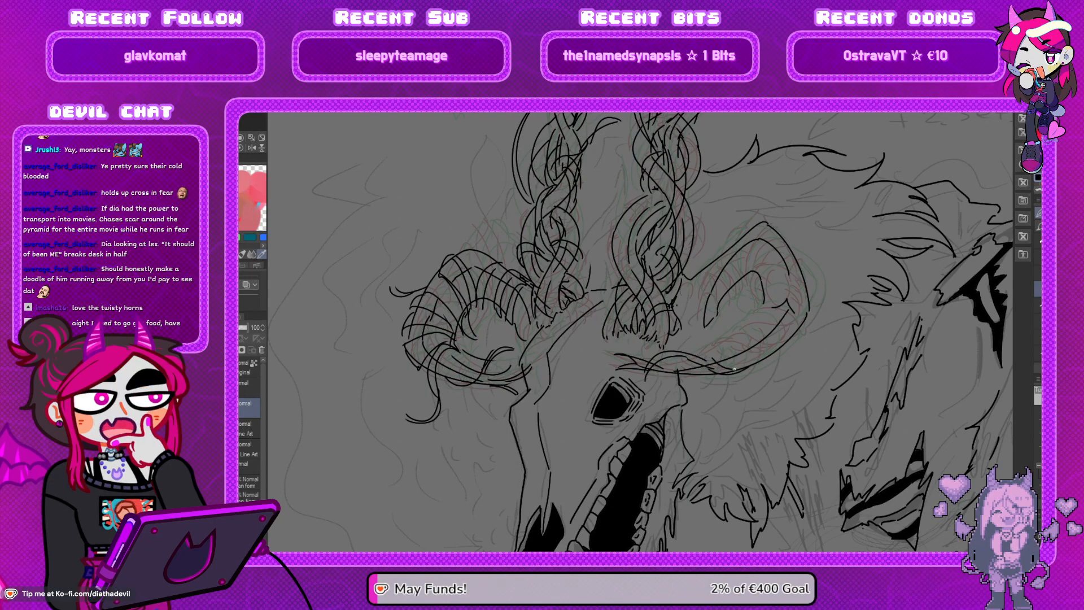
mouse_move(737, 326)
mouse_down()
mouse_move(743, 350)
mouse_move(753, 344)
mouse_move(739, 358)
mouse_move(739, 336)
mouse_move(759, 353)
mouse_move(736, 334)
mouse_move(759, 348)
mouse_up()
key(ctrl+z)
Continue the curved ridge bands around the near curled horn and add loose tendrils curling off its outer and inner edges
mouse_move(754, 306)
mouse_down()
mouse_move(803, 320)
mouse_move(827, 282)
mouse_move(807, 314)
mouse_move(757, 292)
mouse_move(797, 264)
mouse_up()
key(ctrl+z)
mouse_move(756, 294)
mouse_down()
mouse_move(802, 274)
mouse_move(808, 282)
mouse_move(790, 274)
mouse_move(748, 299)
mouse_up()
drag(738, 243, 736, 287)
mouse_move(744, 233)
mouse_down()
mouse_move(728, 273)
mouse_move(723, 254)
mouse_move(737, 297)
mouse_move(703, 292)
mouse_move(715, 297)
mouse_move(730, 231)
mouse_move(708, 266)
mouse_move(755, 207)
mouse_up()
key(ctrl+z)
key(ctrl+z)
drag(709, 257, 721, 203)
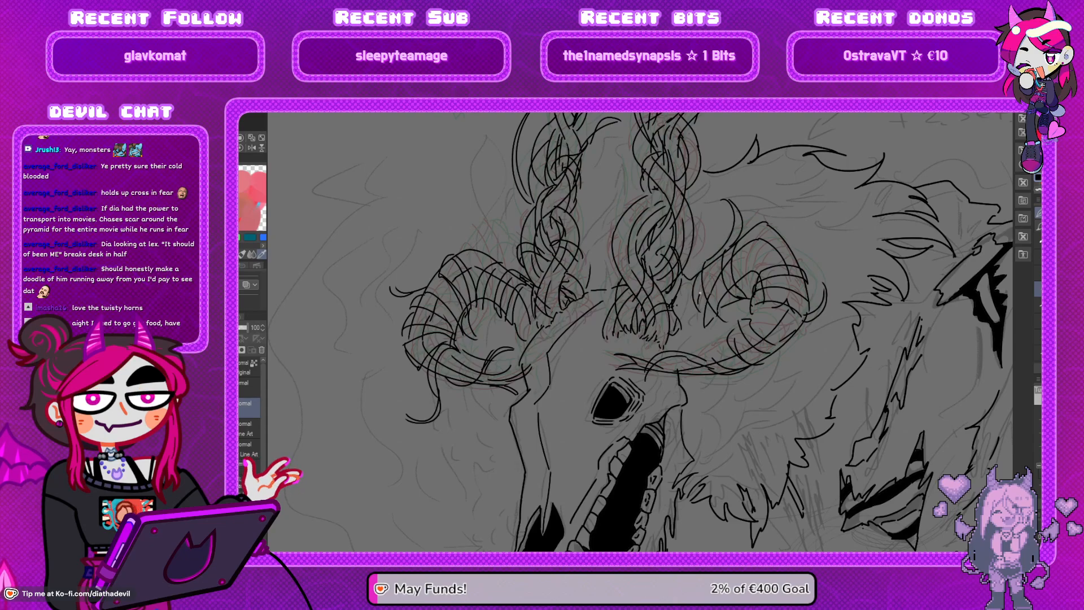
Mirror the view to check the horns, add looping strands to the twisted horns and ink fur tufts below the near curled horn
key(h)
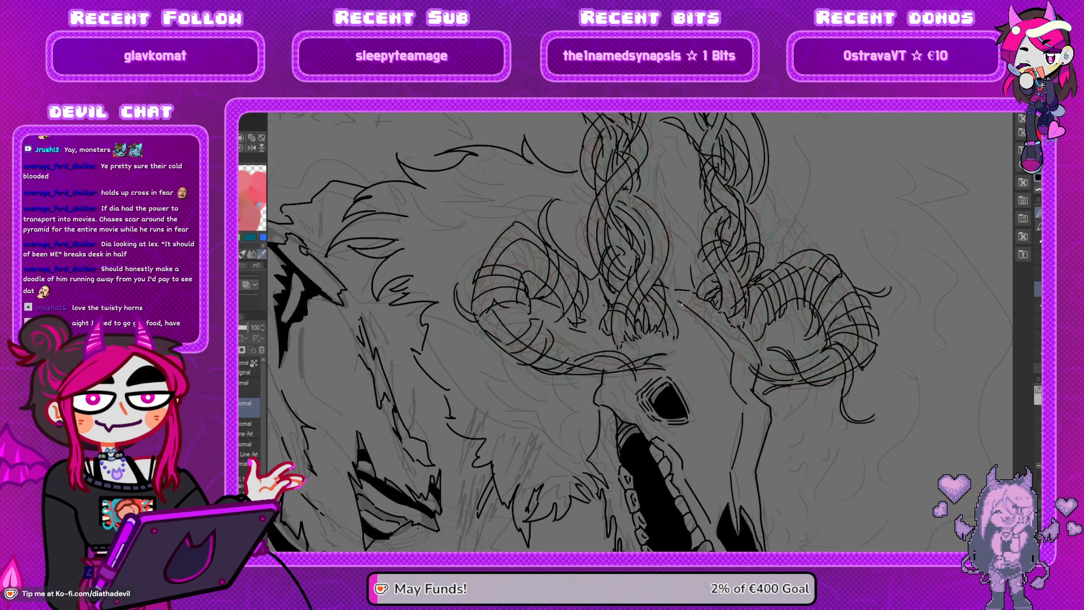
key(h)
scroll(656, 326, down, 1)
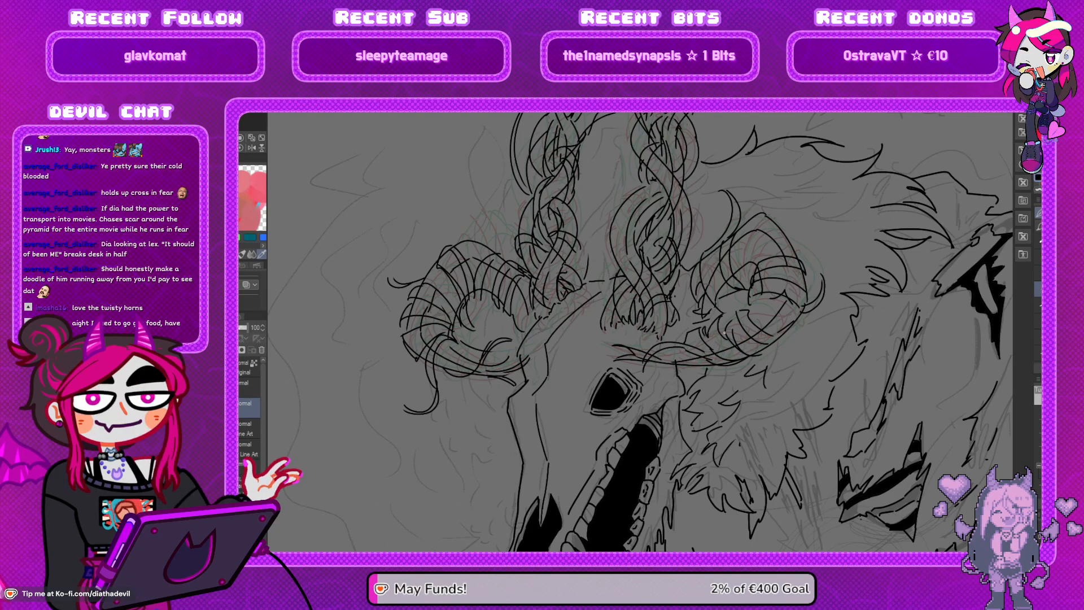
Examine the horns mirrored and within the whole figure to judge their balance against the head and body
key(h)
key(h)
mouse_move(725, 239)
mouse_down()
mouse_move(690, 273)
mouse_move(728, 302)
mouse_move(615, 295)
mouse_move(624, 266)
mouse_up()
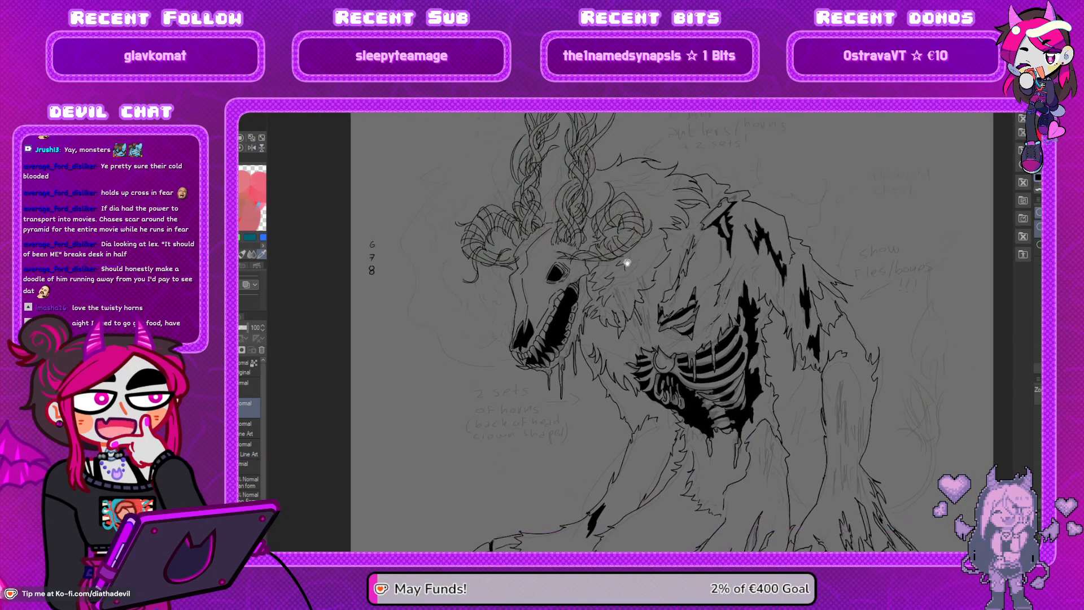
scroll(624, 266, down, 2)
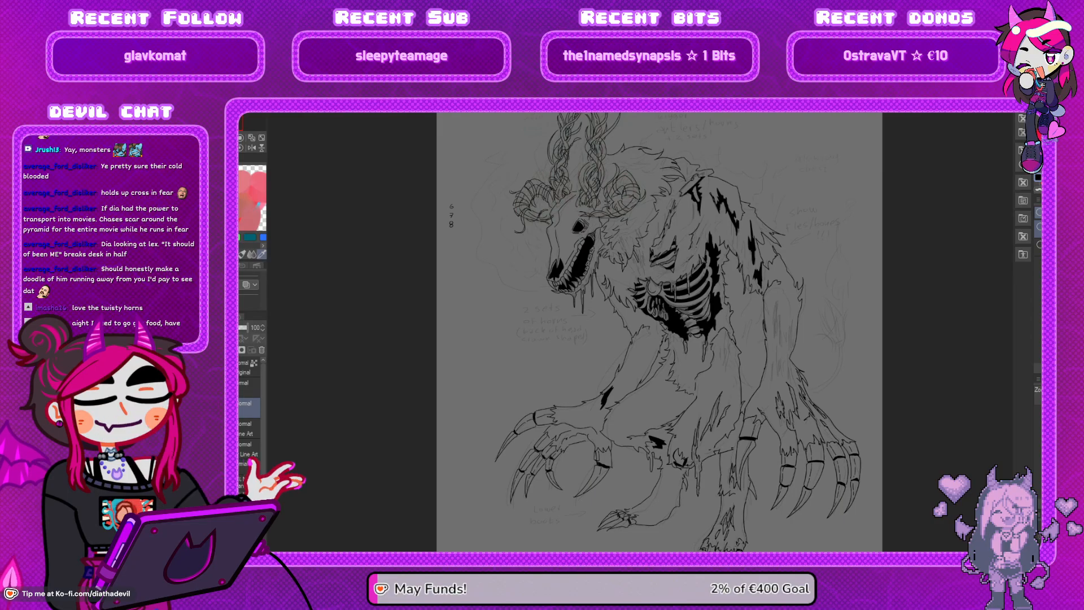
click(508, 242)
click(568, 243)
mouse_move(565, 245)
mouse_down()
mouse_move(529, 313)
mouse_move(479, 310)
mouse_move(480, 339)
mouse_up()
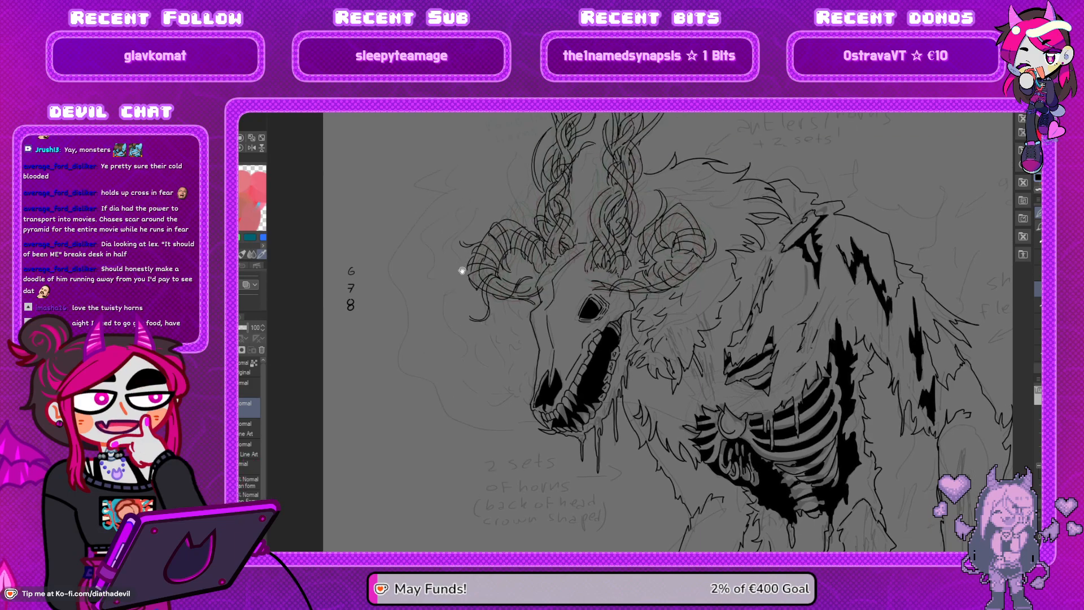
drag(451, 281, 392, 322)
drag(475, 346, 445, 299)
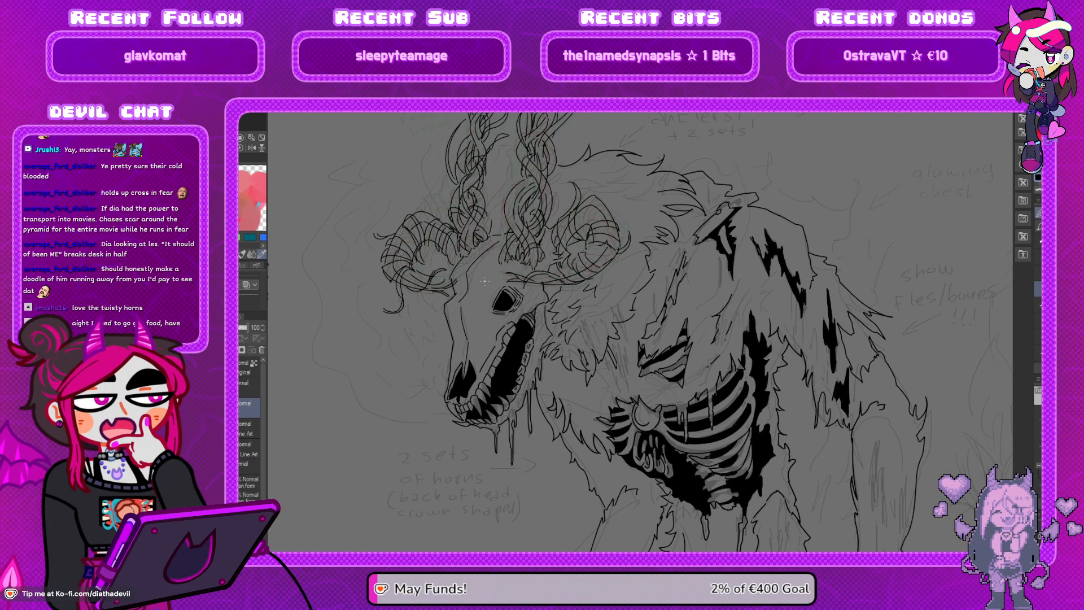
Try a long smoke outline rising from the skull's mouth and curling over at its top
drag(536, 263, 597, 265)
mouse_move(493, 425)
mouse_down()
mouse_move(411, 388)
mouse_move(413, 412)
mouse_move(404, 375)
mouse_move(376, 352)
mouse_move(368, 219)
mouse_move(404, 144)
mouse_move(440, 123)
mouse_move(419, 193)
mouse_up()
key(ctrl+z)
key(ctrl+z)
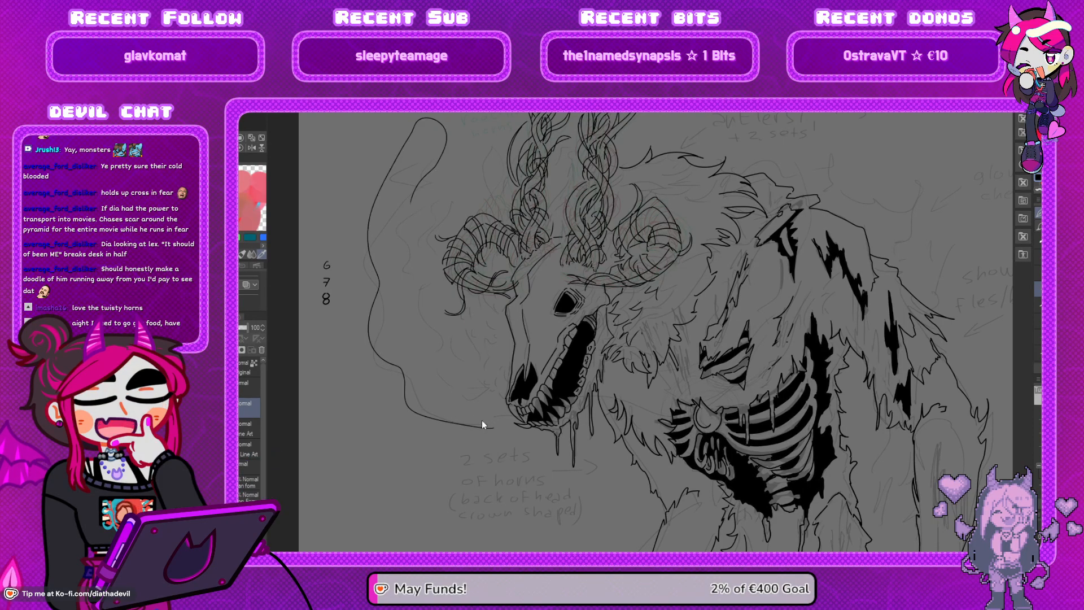
Ink the smoke as long wavy outlines drifting from the skull's mouth and nostril up past the curled horn
mouse_move(400, 377)
mouse_down()
mouse_move(378, 357)
mouse_move(346, 256)
mouse_move(350, 160)
mouse_move(402, 120)
mouse_move(381, 214)
mouse_up()
mouse_move(397, 215)
mouse_down()
mouse_move(417, 164)
mouse_move(439, 163)
mouse_move(453, 205)
mouse_move(439, 127)
mouse_move(456, 128)
mouse_move(386, 121)
mouse_move(357, 229)
mouse_move(389, 251)
mouse_up()
key(ctrl+z)
key(ctrl+z)
key(ctrl+z)
key(ctrl+z)
drag(423, 351, 491, 388)
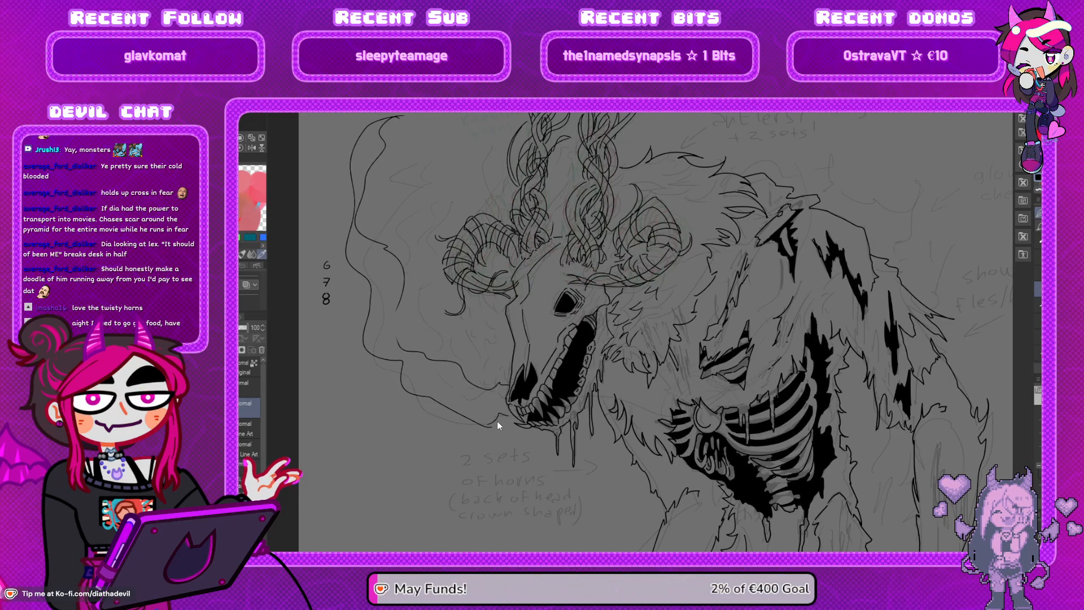
Add small wisps and inner curls to the smoke in front of the muzzle and beside the twisted horns
mouse_move(506, 373)
mouse_down()
mouse_move(492, 366)
mouse_move(490, 340)
mouse_move(472, 360)
mouse_move(486, 347)
mouse_move(502, 355)
mouse_up()
key(ctrl+z)
drag(456, 320, 436, 321)
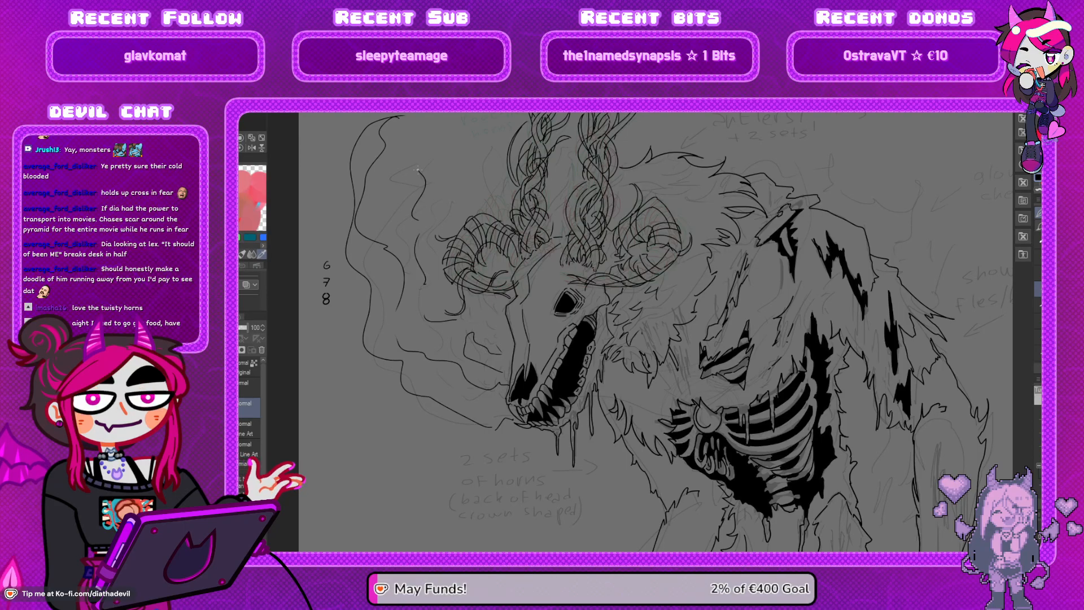
drag(461, 168, 457, 151)
Switch to the lower line art layer and ink the tail's shaggy curve emerging from behind the clawed arm
drag(680, 188, 658, 201)
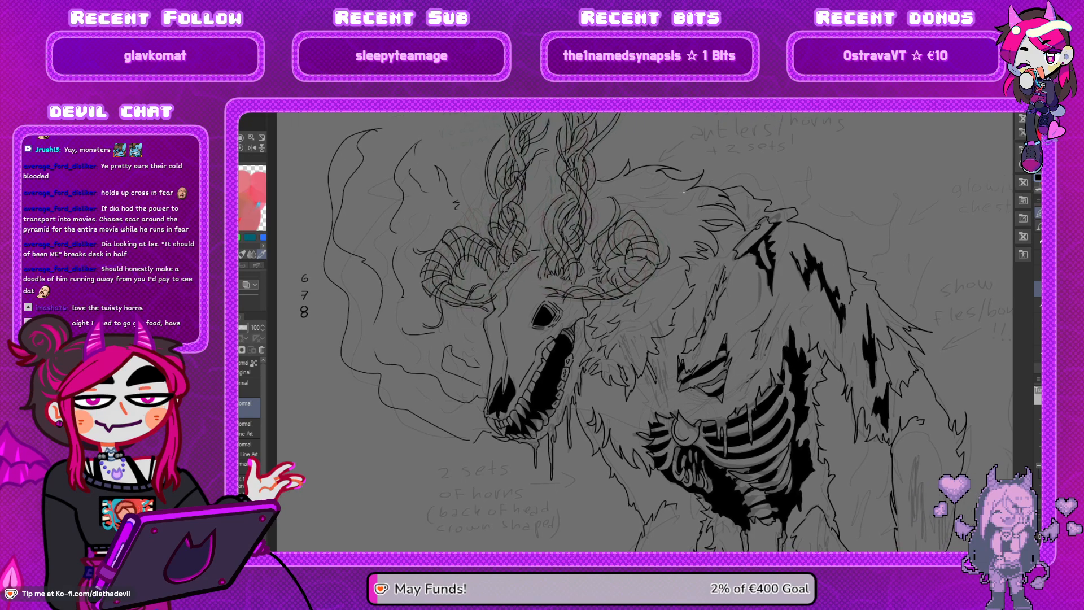
drag(732, 198, 676, 187)
mouse_move(624, 323)
mouse_down()
mouse_move(613, 312)
mouse_move(619, 279)
mouse_up()
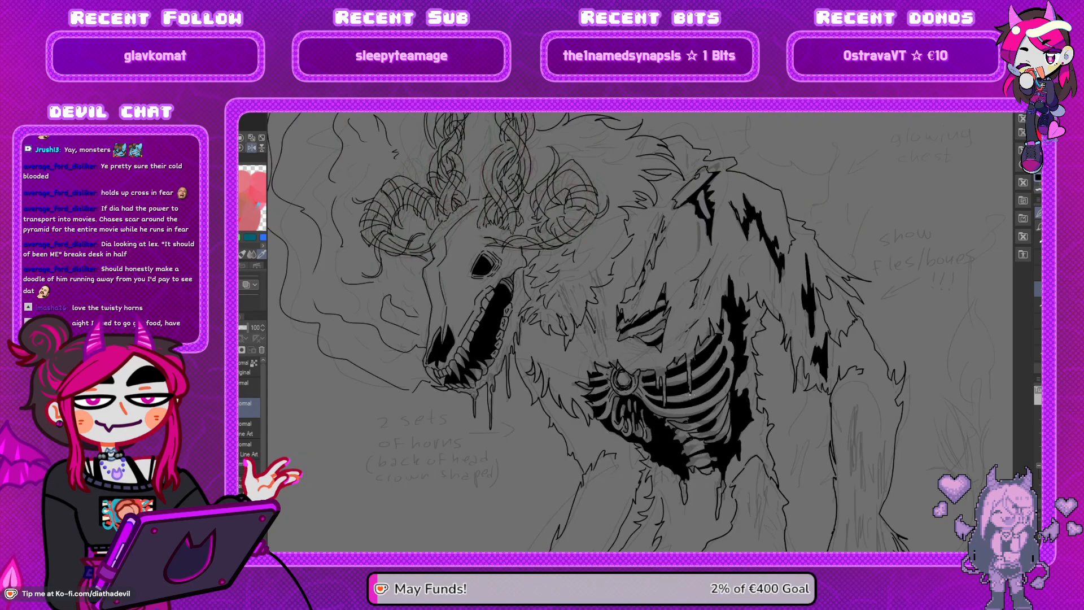
drag(689, 389, 623, 375)
drag(669, 423, 622, 317)
click(699, 374)
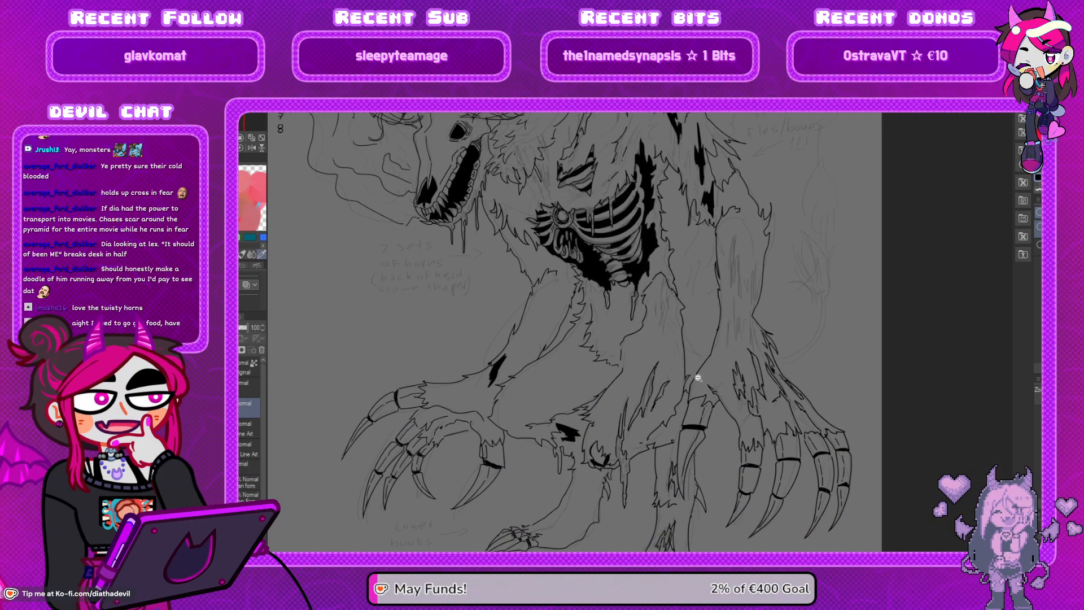
drag(700, 369, 593, 382)
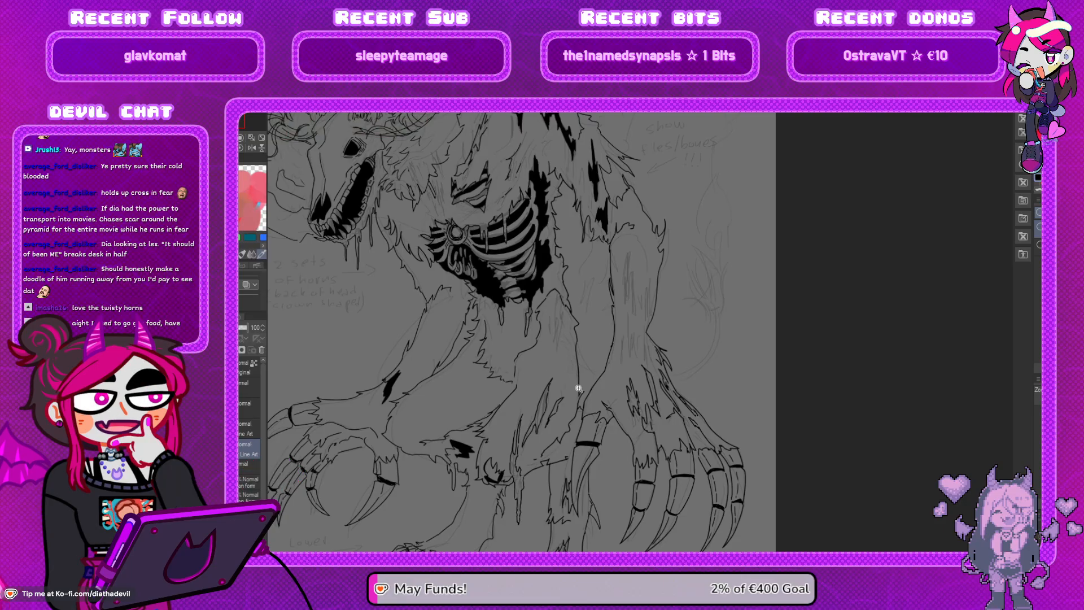
ctrl+shift+click(662, 382)
key(h)
drag(622, 356, 587, 359)
drag(669, 354, 656, 374)
key(ctrl+z)
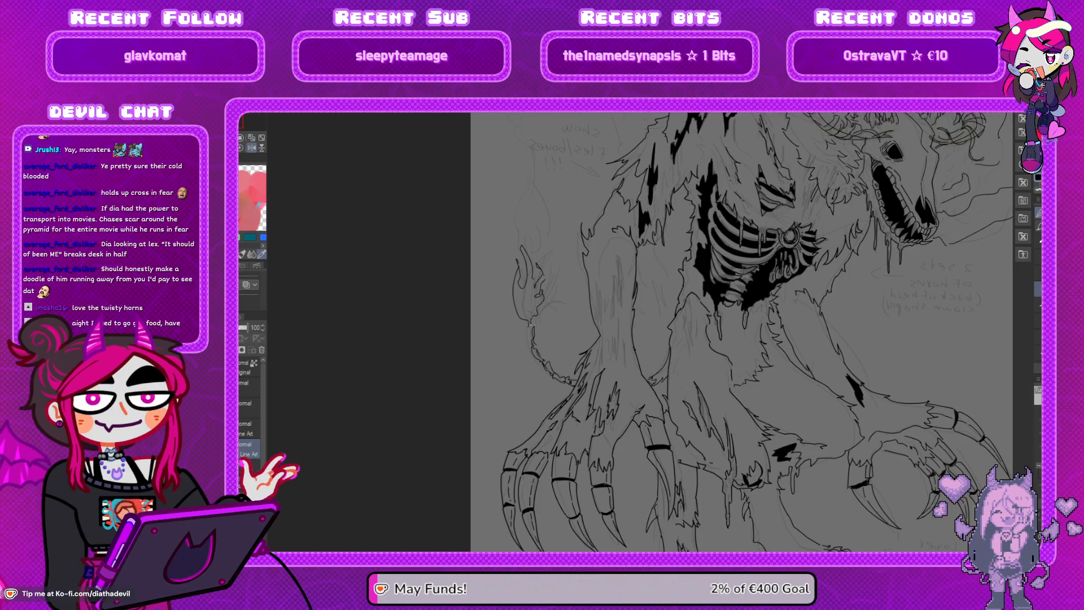
Ink the tail's tip as a flame-shaped tuft with pointed, wavy strands
key(h)
mouse_move(699, 313)
mouse_down()
mouse_move(707, 338)
mouse_move(709, 328)
mouse_move(738, 350)
mouse_up()
key(ctrl+z)
key(ctrl+z)
key(ctrl+z)
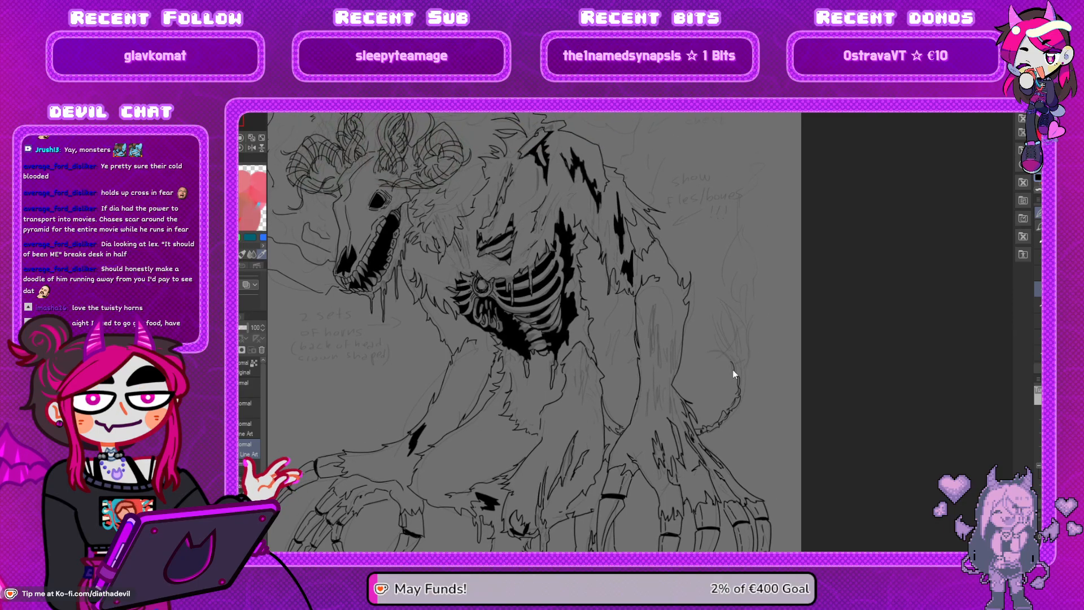
key(ctrl+z)
drag(732, 372, 716, 350)
key(ctrl+z)
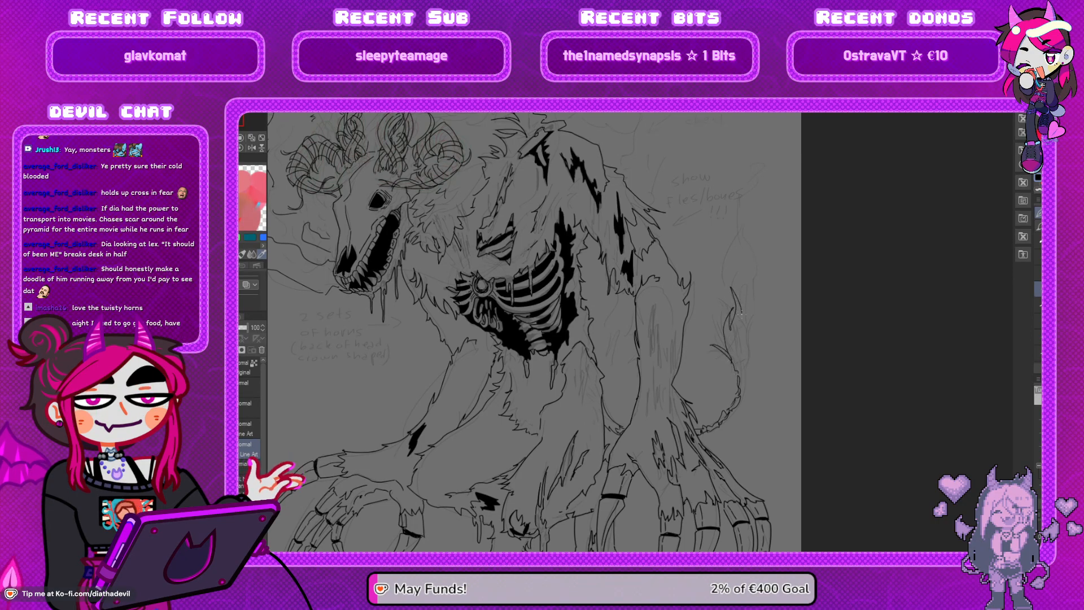
drag(747, 324, 745, 356)
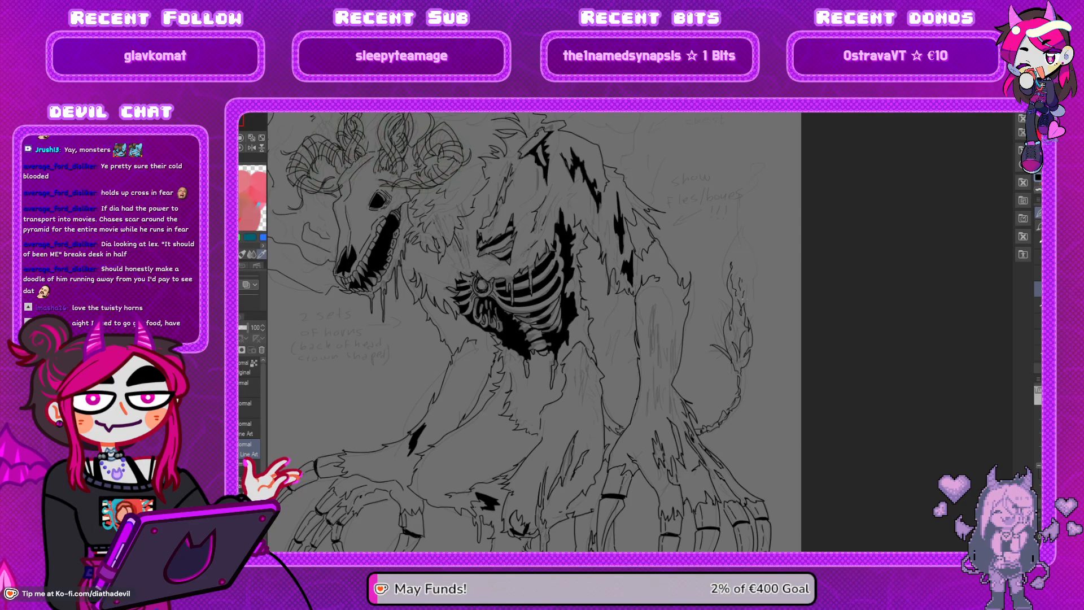
Check the whole figure in mirrored view and hide the rough sketch and notes behind the line art
key(h)
key(h)
drag(743, 297, 821, 252)
drag(755, 297, 720, 331)
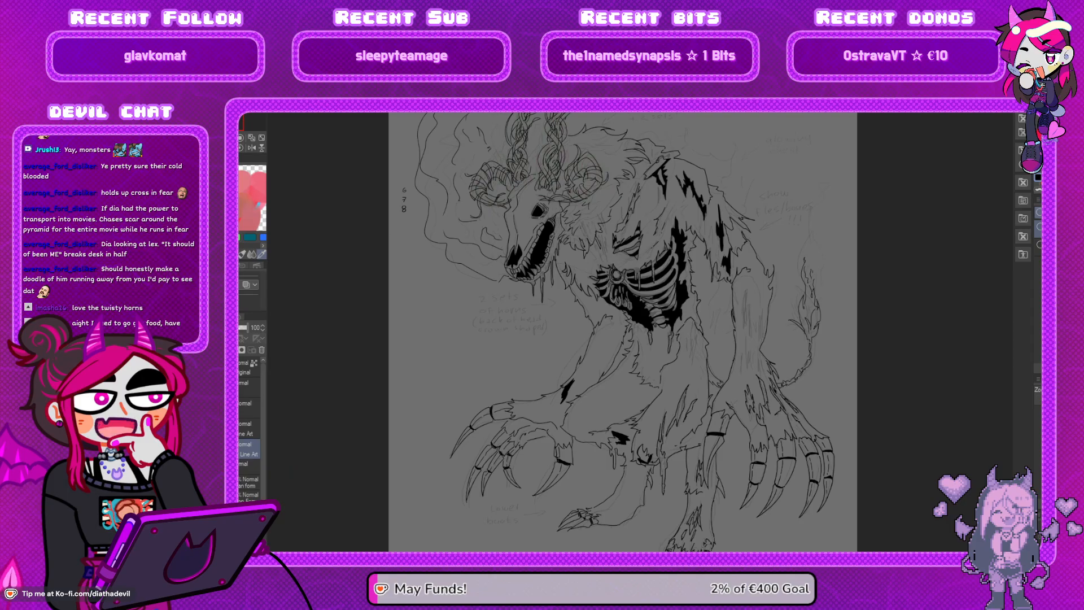
click(179, 497)
drag(608, 308, 639, 303)
key(h)
key(h)
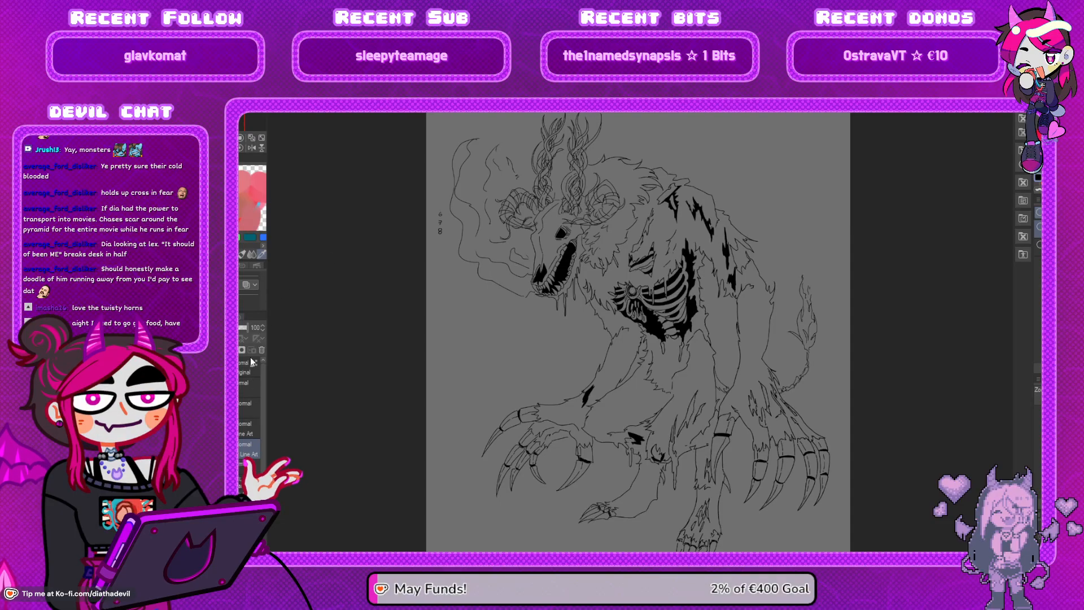
Ink flame-like wisps rising above the creature's back and shoulder and down toward the tail
click(238, 400)
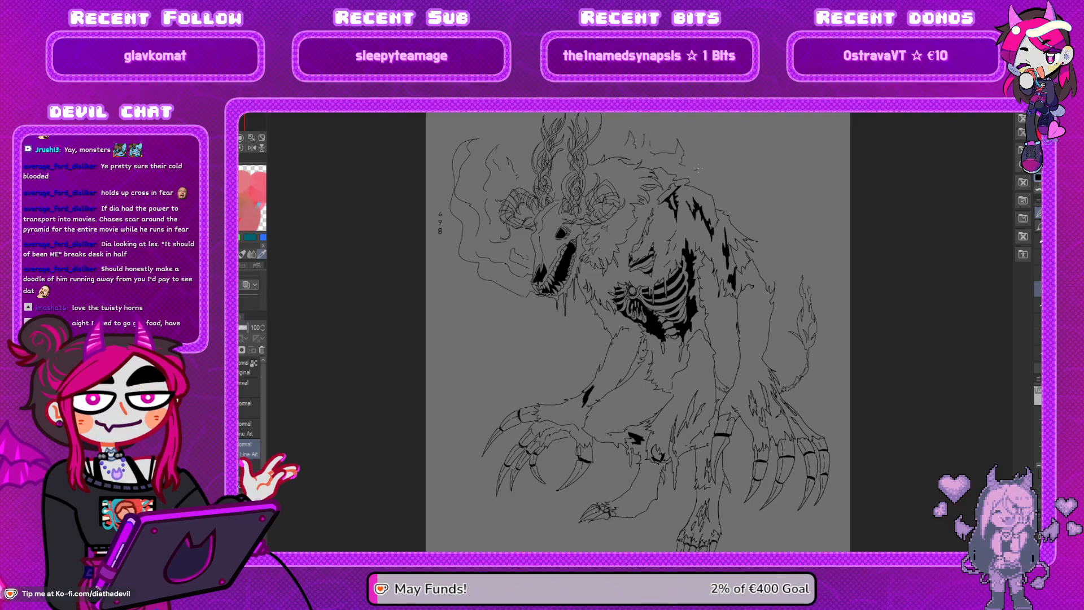
mouse_move(733, 190)
mouse_down()
mouse_move(757, 221)
mouse_move(769, 217)
mouse_move(777, 254)
mouse_up()
mouse_move(809, 214)
mouse_down()
mouse_move(800, 225)
mouse_move(812, 266)
mouse_up()
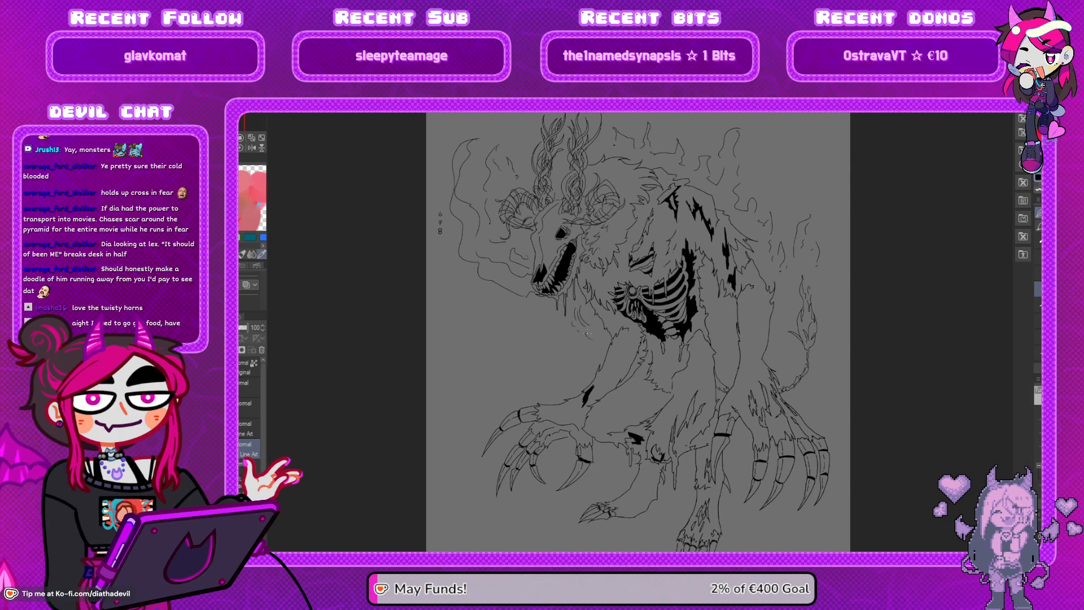
Mirror the view repeatedly to check the figure and add thin fur lines inside both arms
key(h)
key(h)
key(h)
key(h)
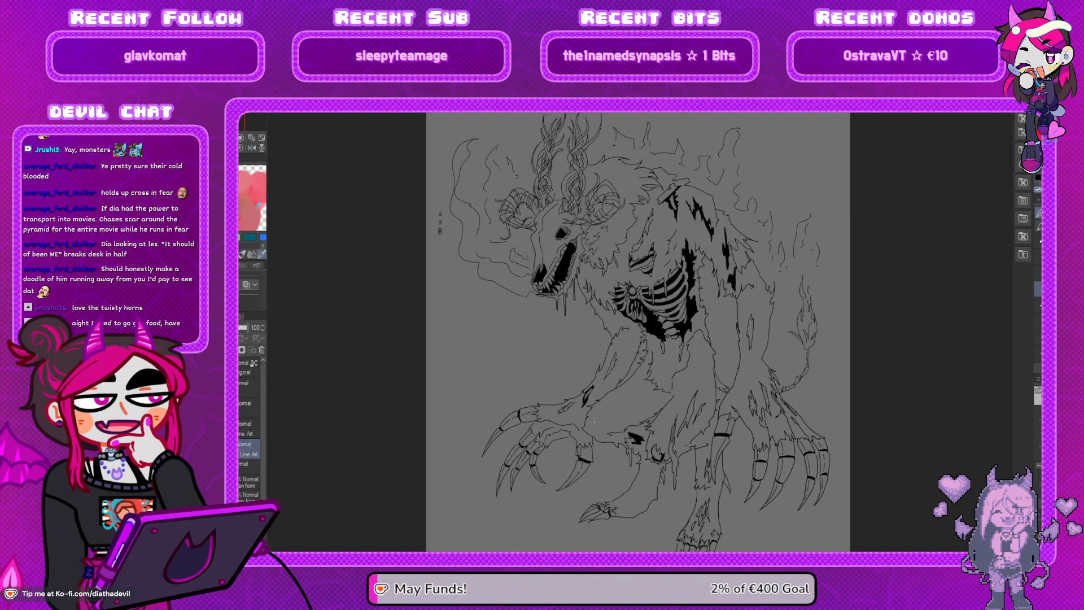